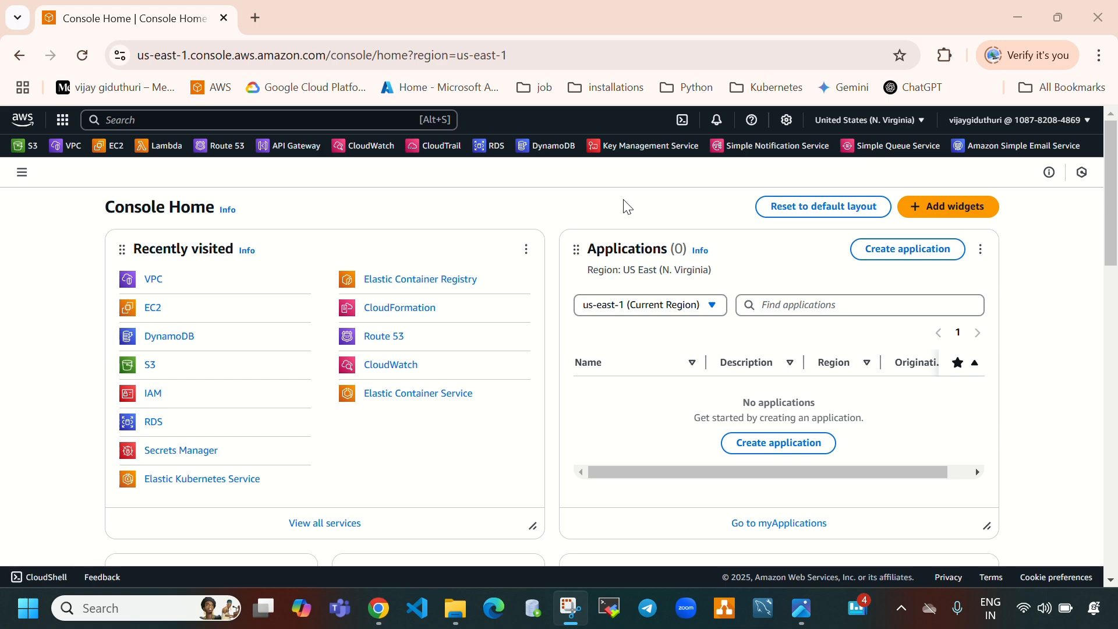
Review the VPC peering connections diagram before returning to the console
click(801, 607)
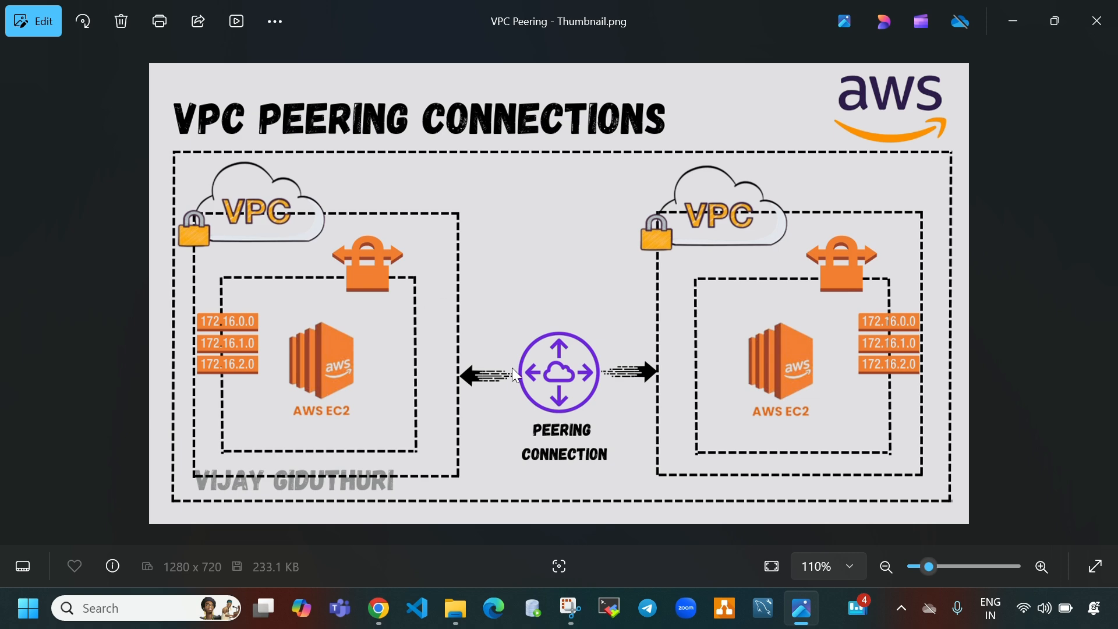
click(384, 620)
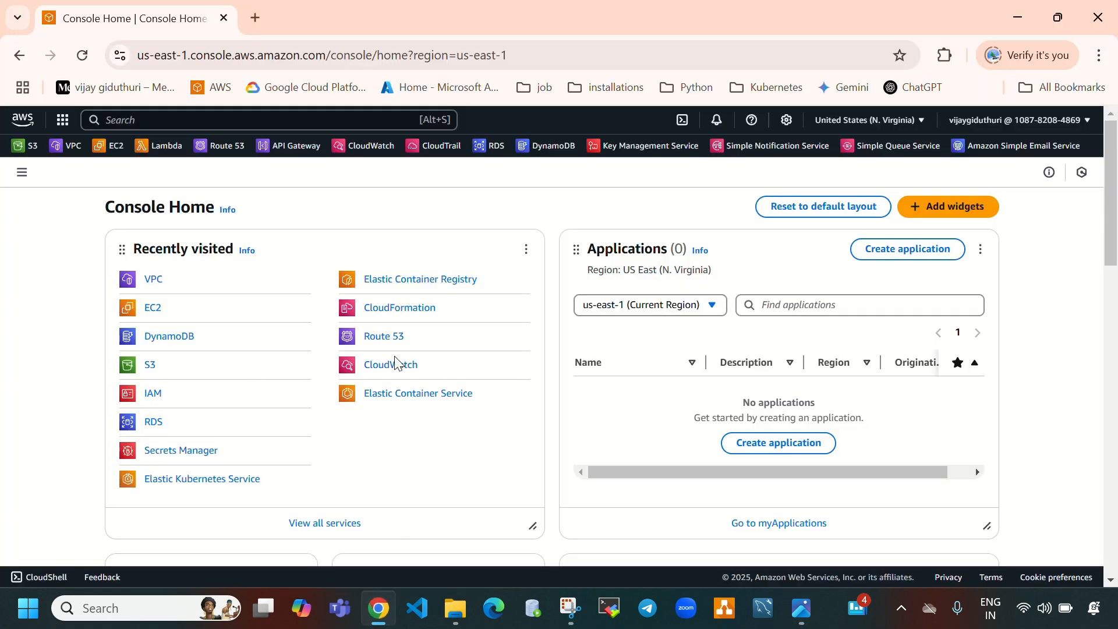
Open the VPC service and its list of your VPCs
click(157, 282)
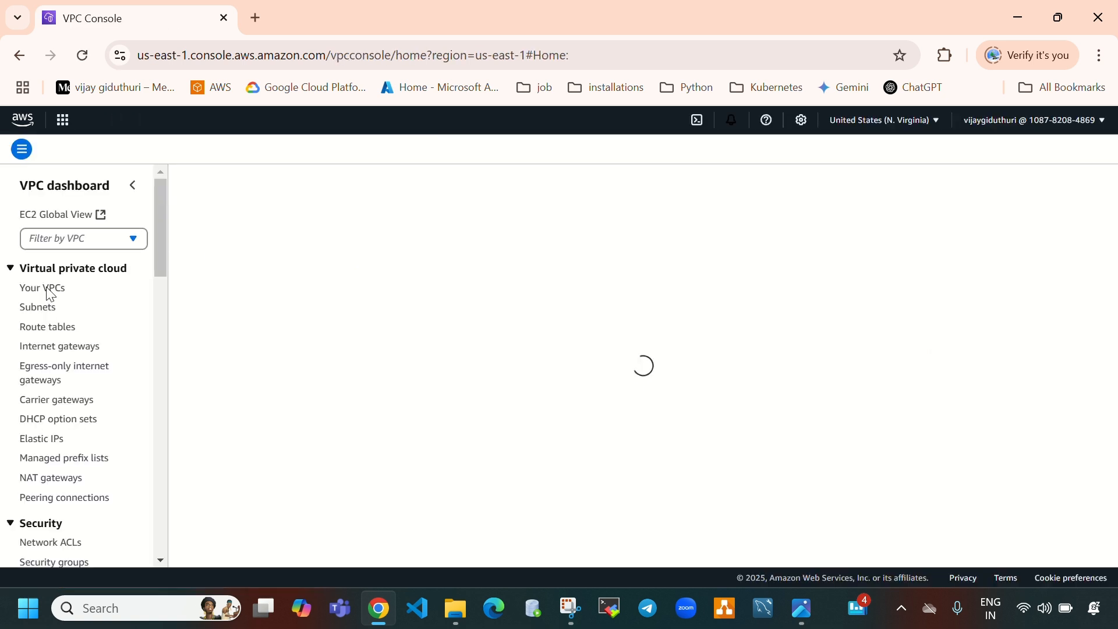
click(48, 289)
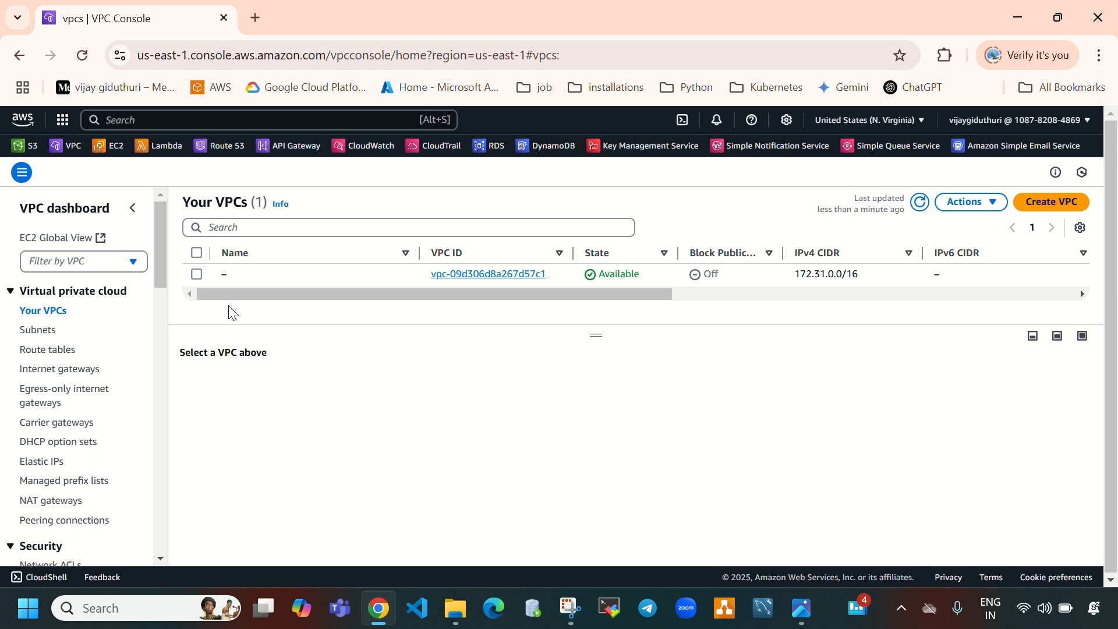
Open the Your VPCs list in a second browser tab
right_click(50, 312)
click(124, 329)
click(329, 8)
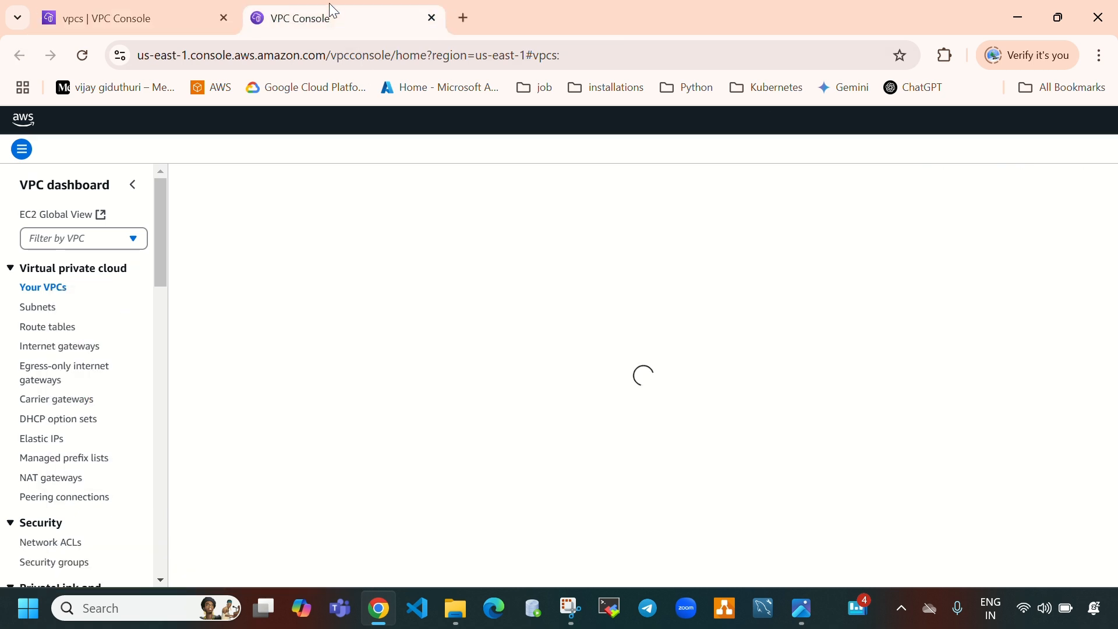
click(137, 28)
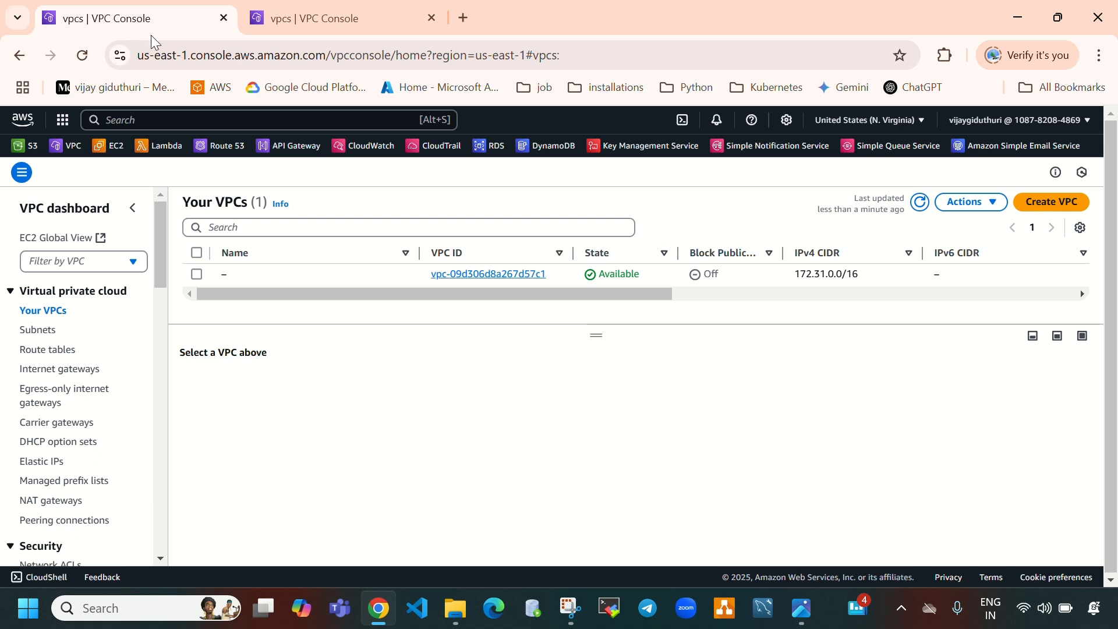
click(343, 20)
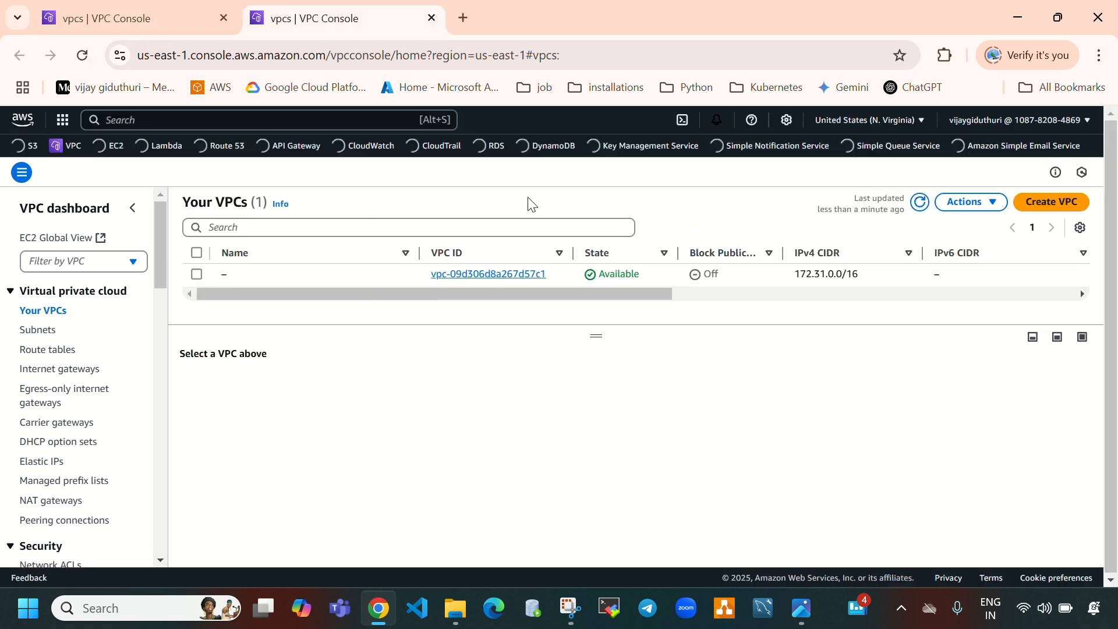
click(141, 14)
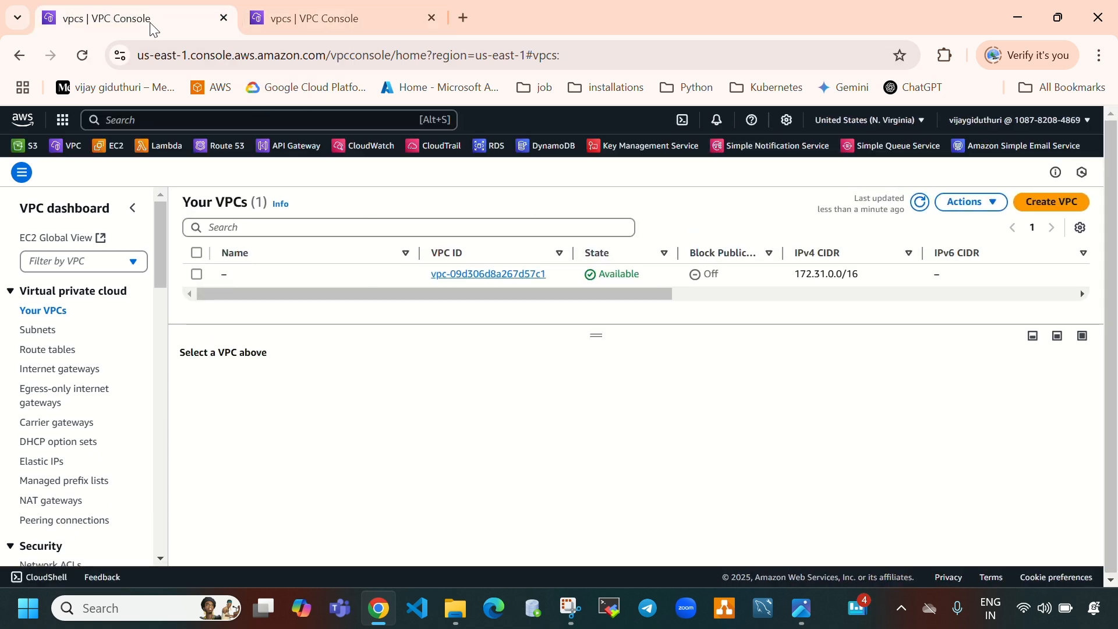
Start creating a VPC-only VPC and set its name tag to vpc-1
click(1027, 208)
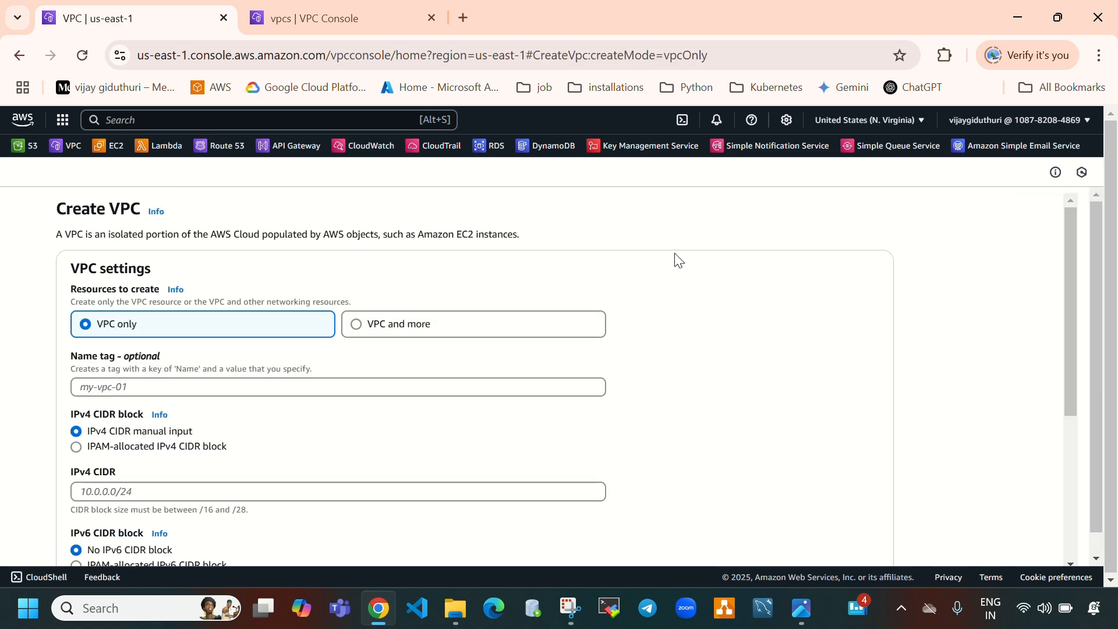
click(262, 383)
text(pvc)
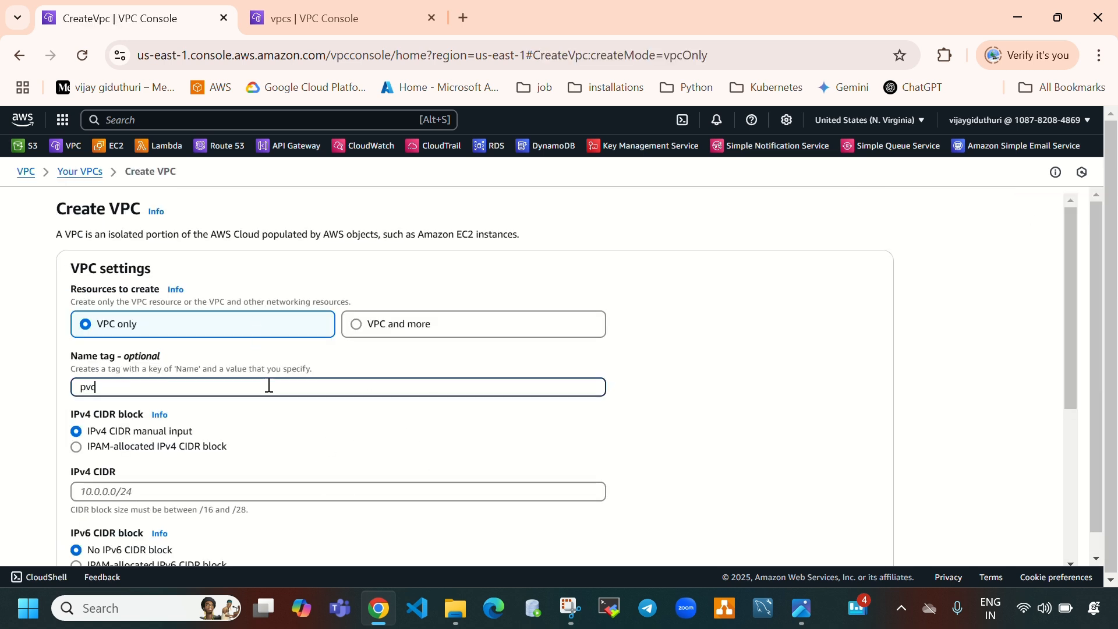
text(-)
key(BackSpace)
key(BackSpace)
key(BackSpace)
key(BackSpace)
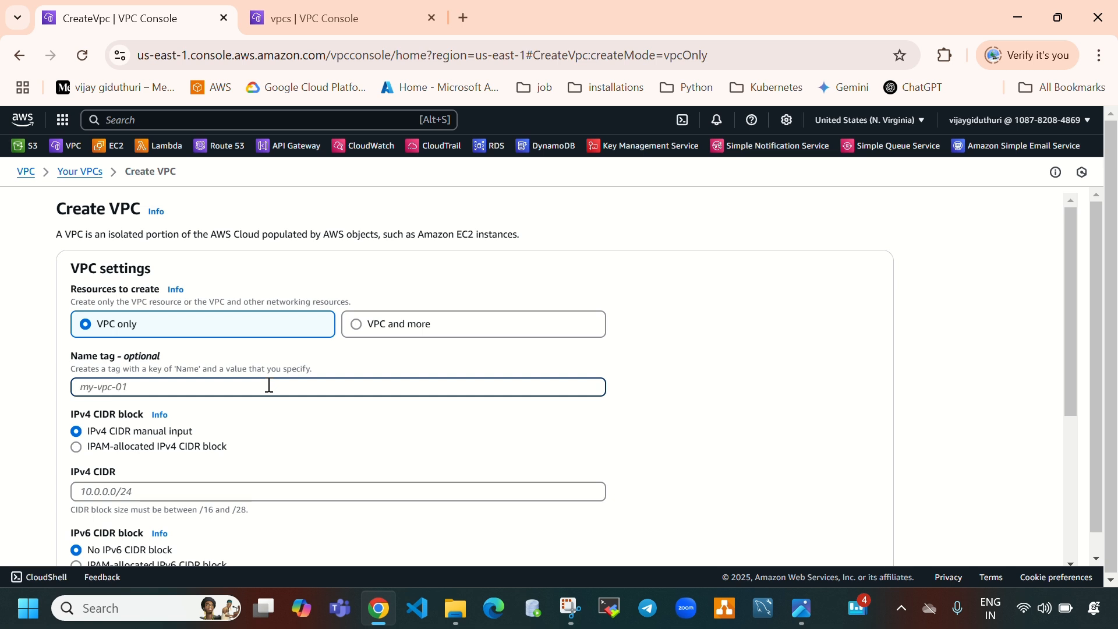
text(vpc-A)
key(BackSpace)
Set the IPv4 CIDR to 10.0.0.0/16, create the VPC, and return to the VPC list
scroll(269, 387, down, 1)
click(228, 406)
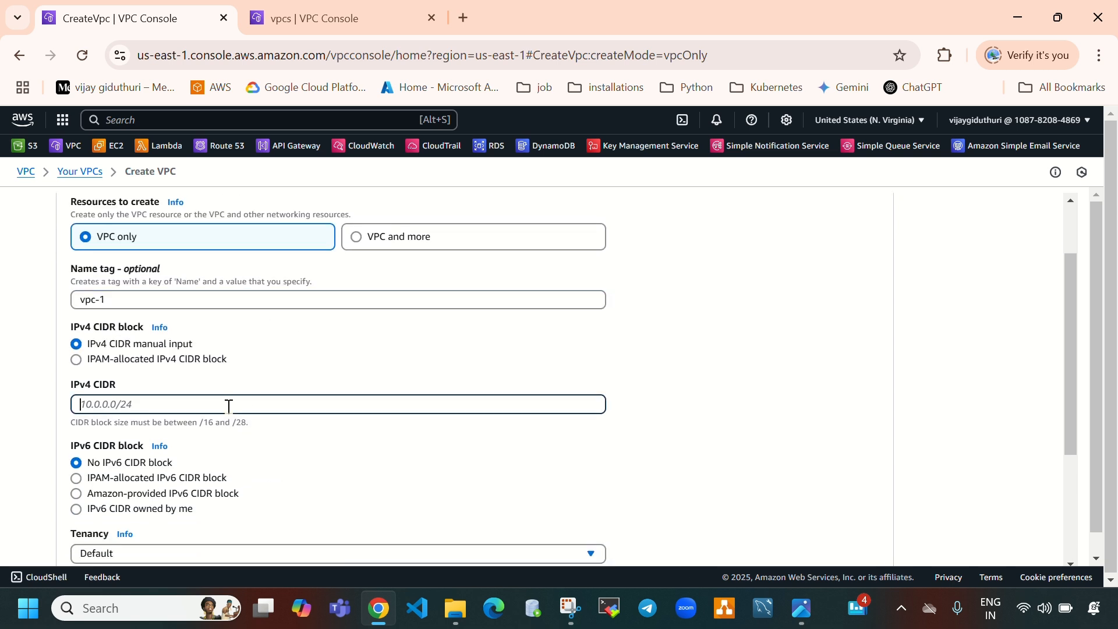
text(10.0.0.0/16)
scroll(230, 402, down, 3)
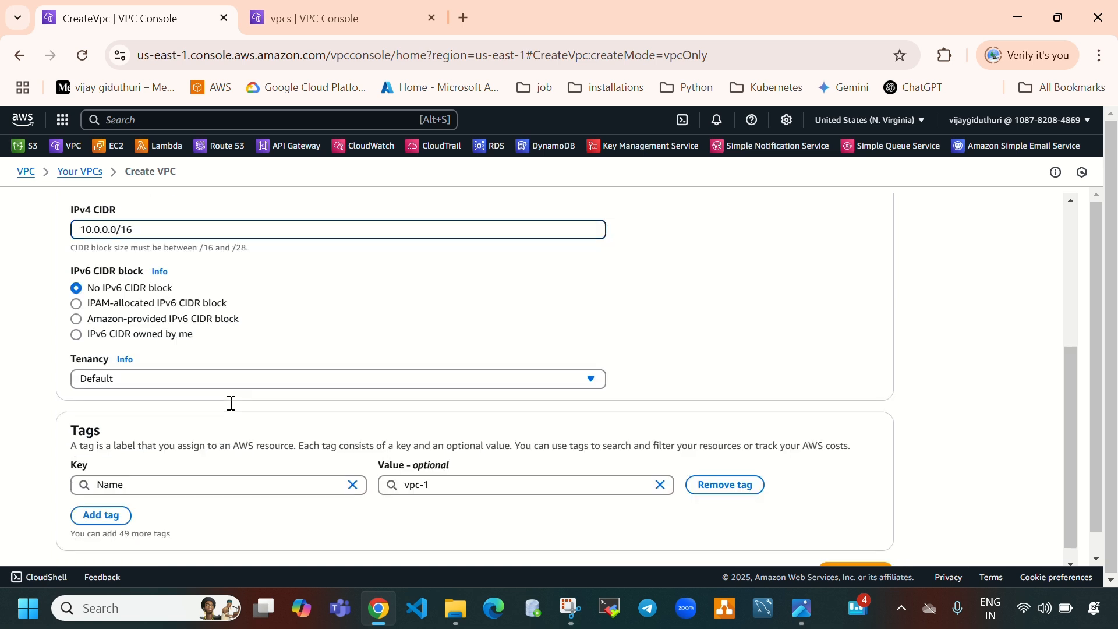
click(856, 553)
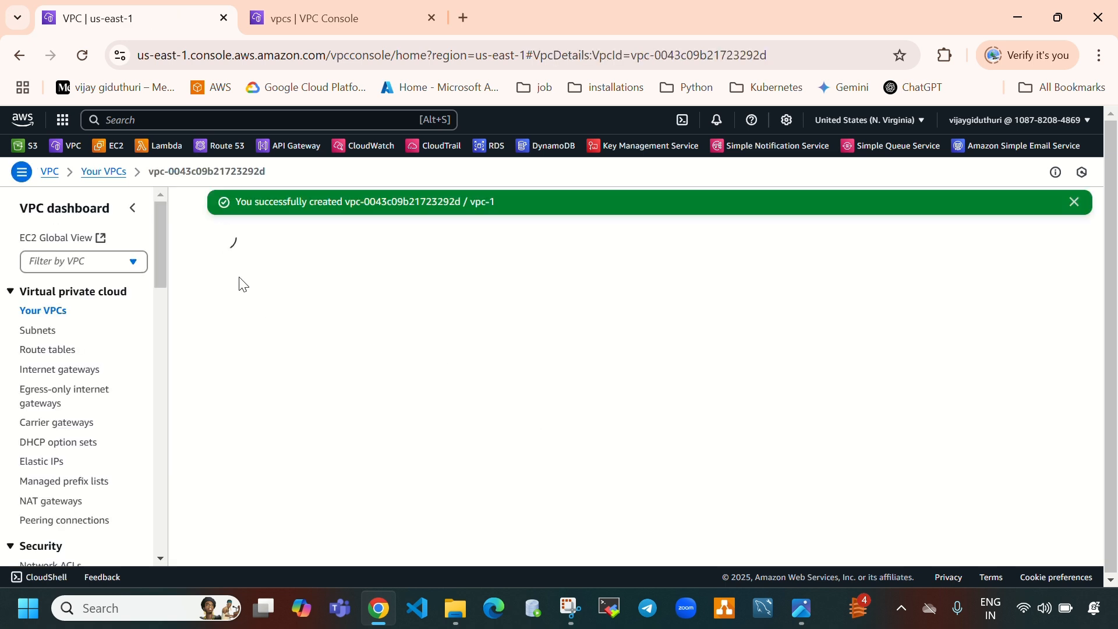
click(43, 312)
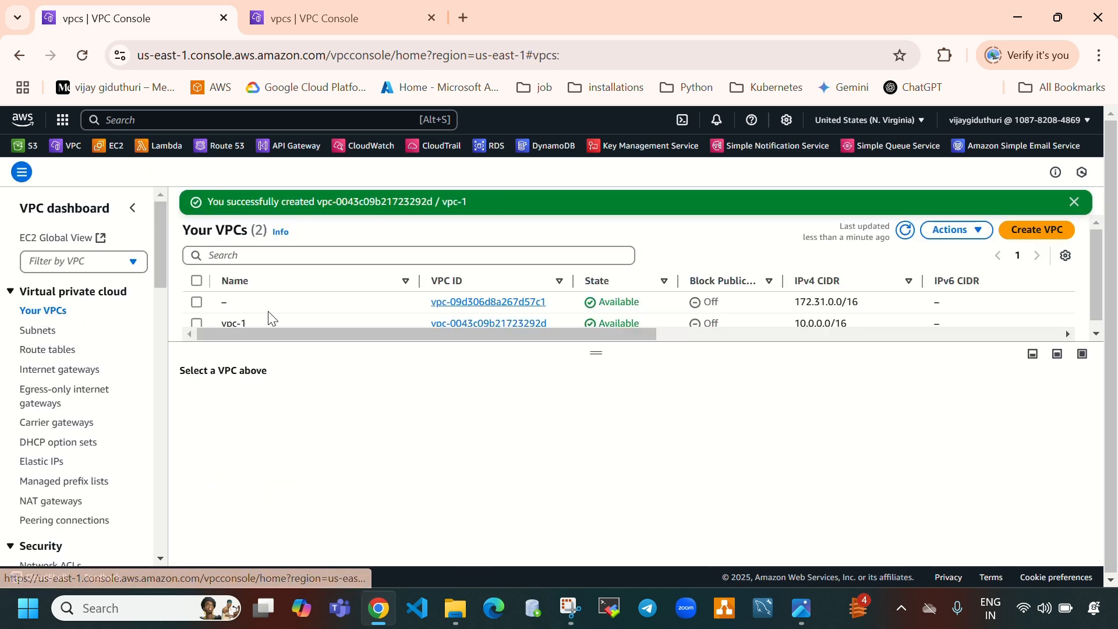
drag(594, 361, 596, 446)
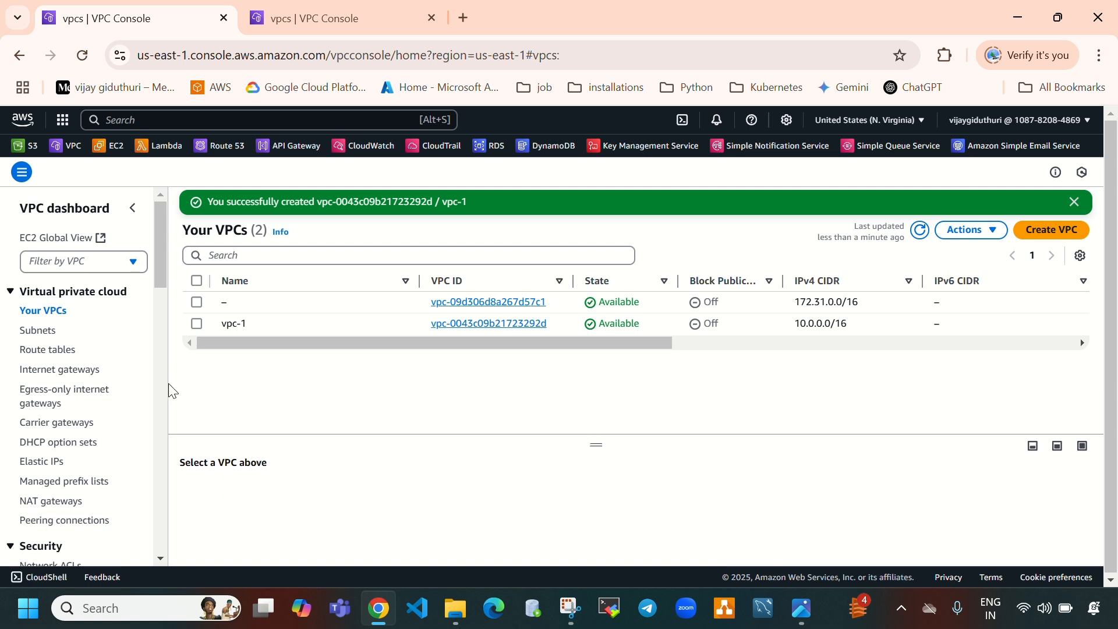
In the second tab, start creating another VPC and set its name tag to vpc-2
click(329, 9)
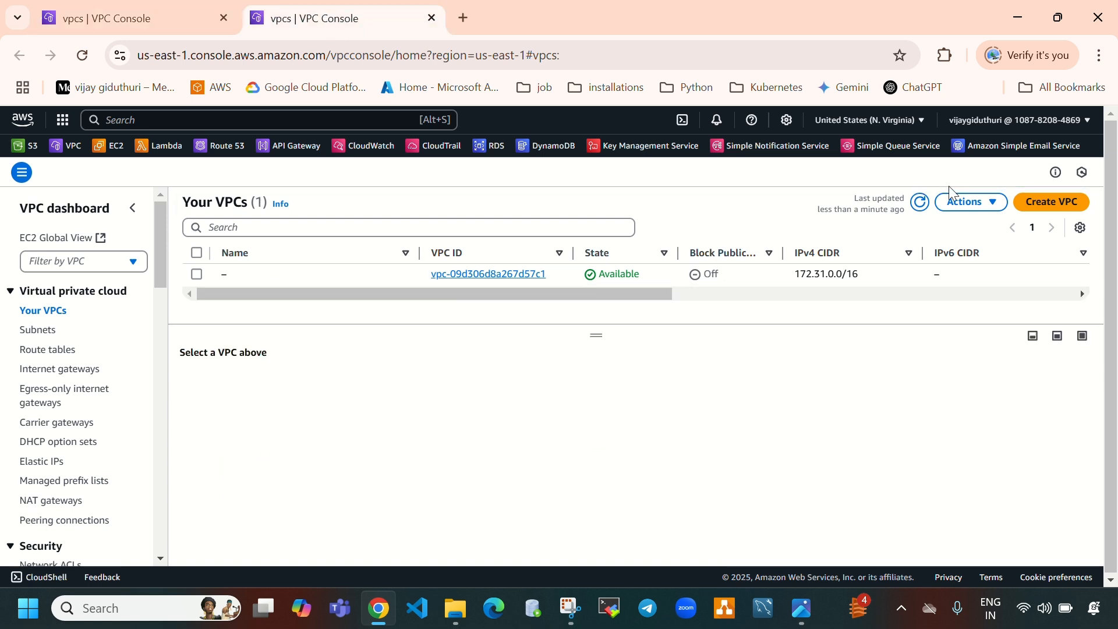
click(919, 203)
click(1033, 203)
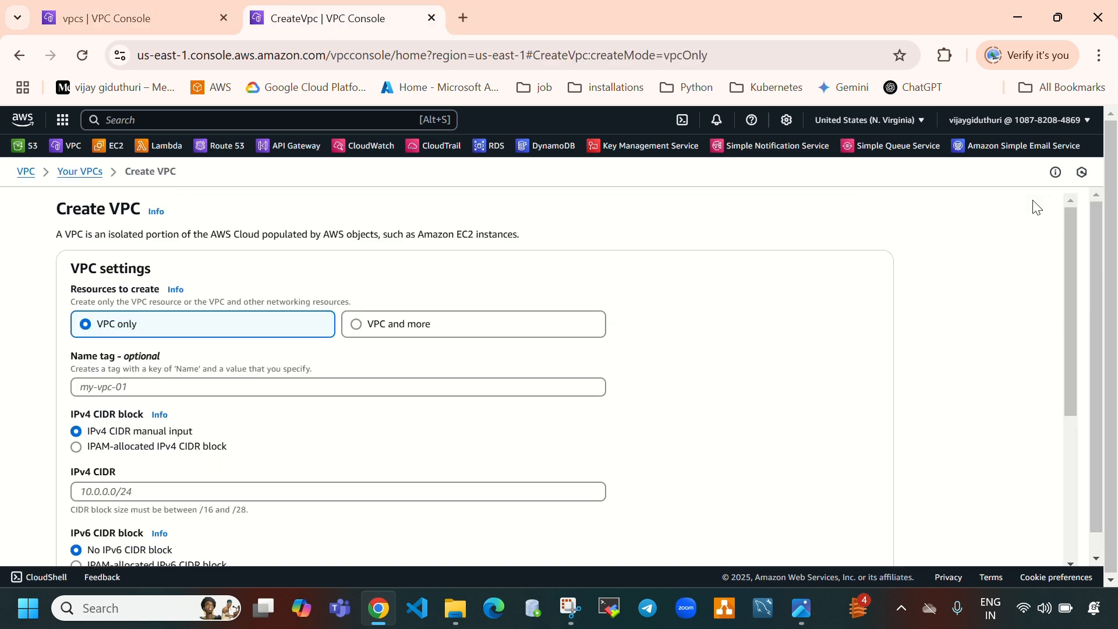
click(238, 387)
text(vp)
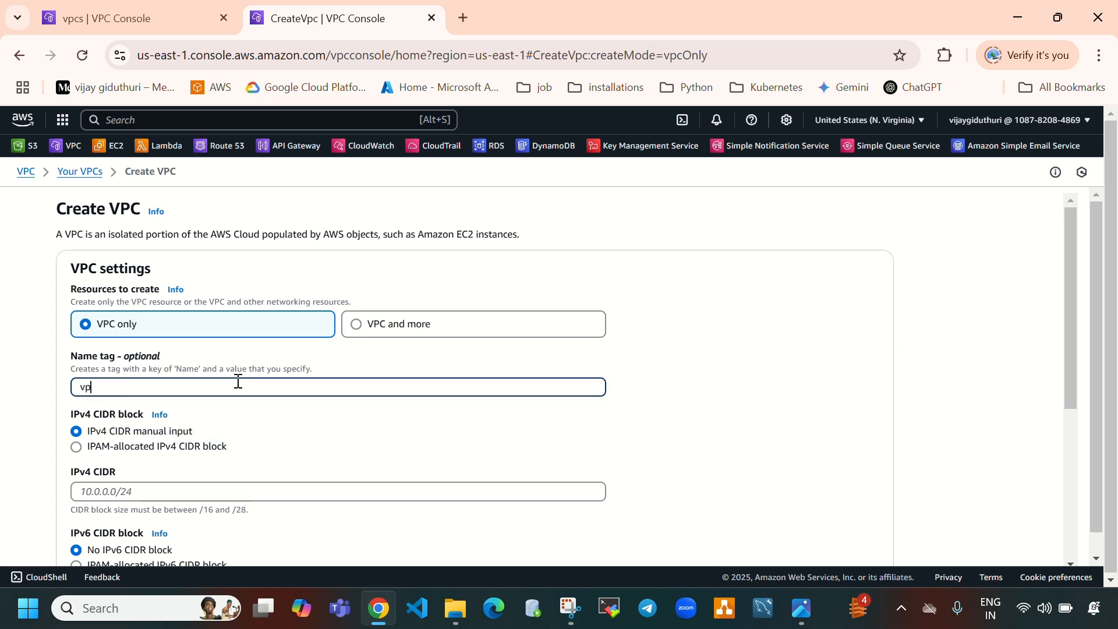
text(c-2)
Set the IPv4 CIDR to 10.1.0.0/16 and create the VPC
click(260, 489)
text(1)
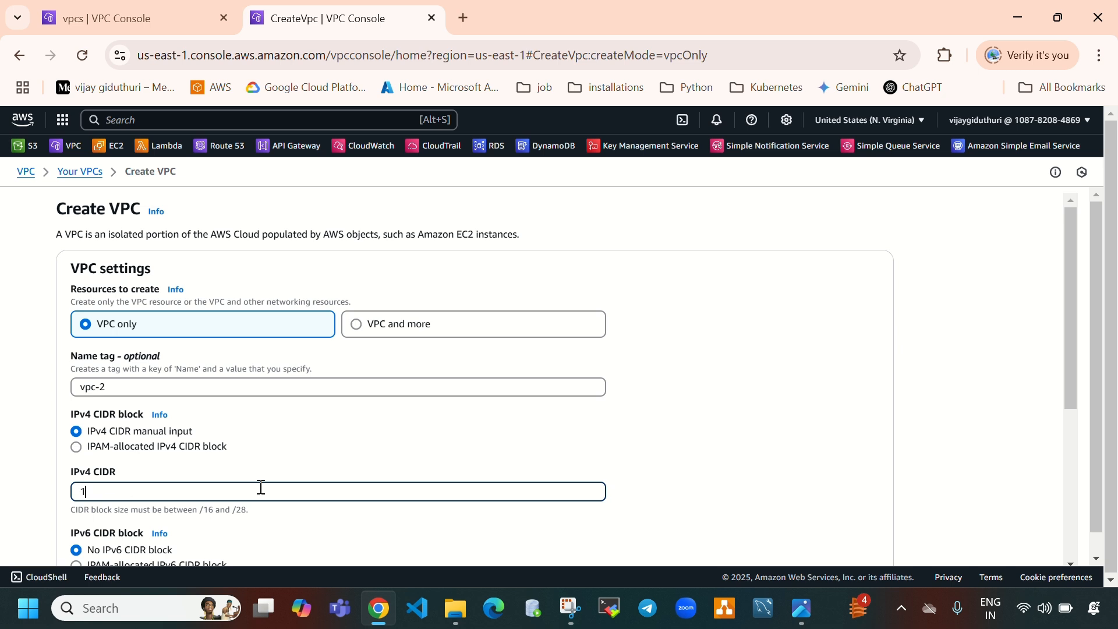
text(0.1.0.0/16)
scroll(261, 488, down, 5)
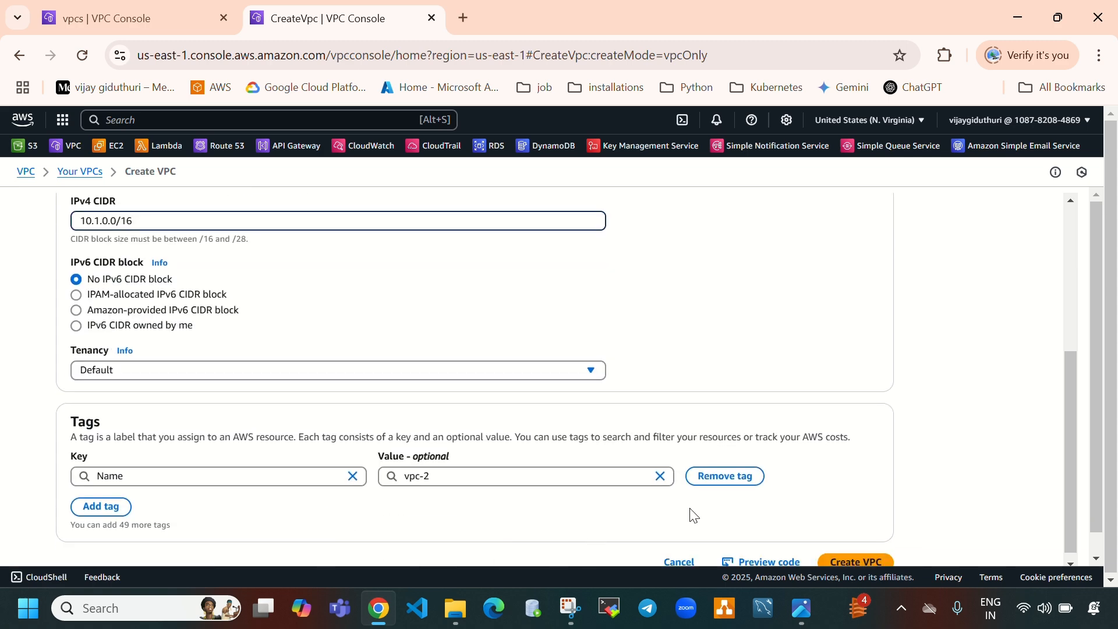
click(853, 553)
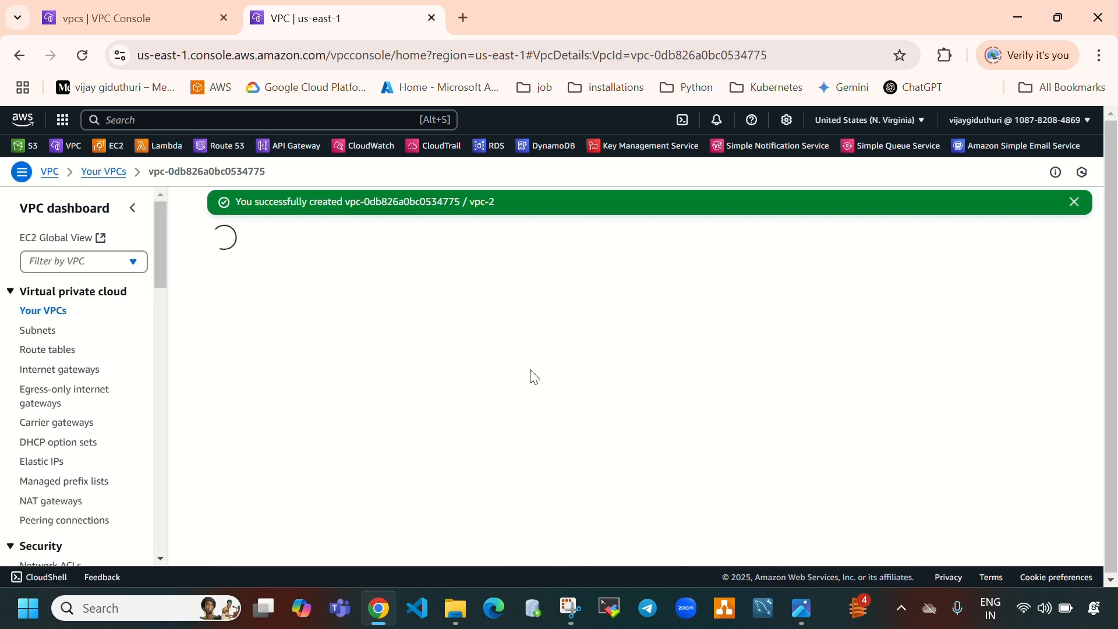
Refresh the VPC list and enlarge it to check the VPCs
click(43, 310)
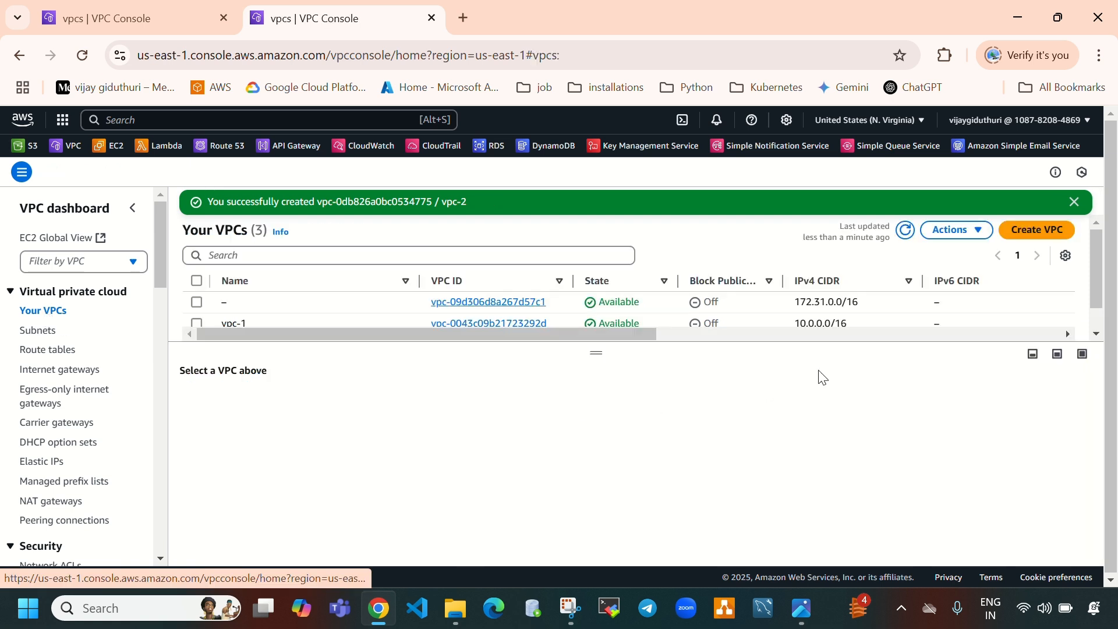
click(905, 229)
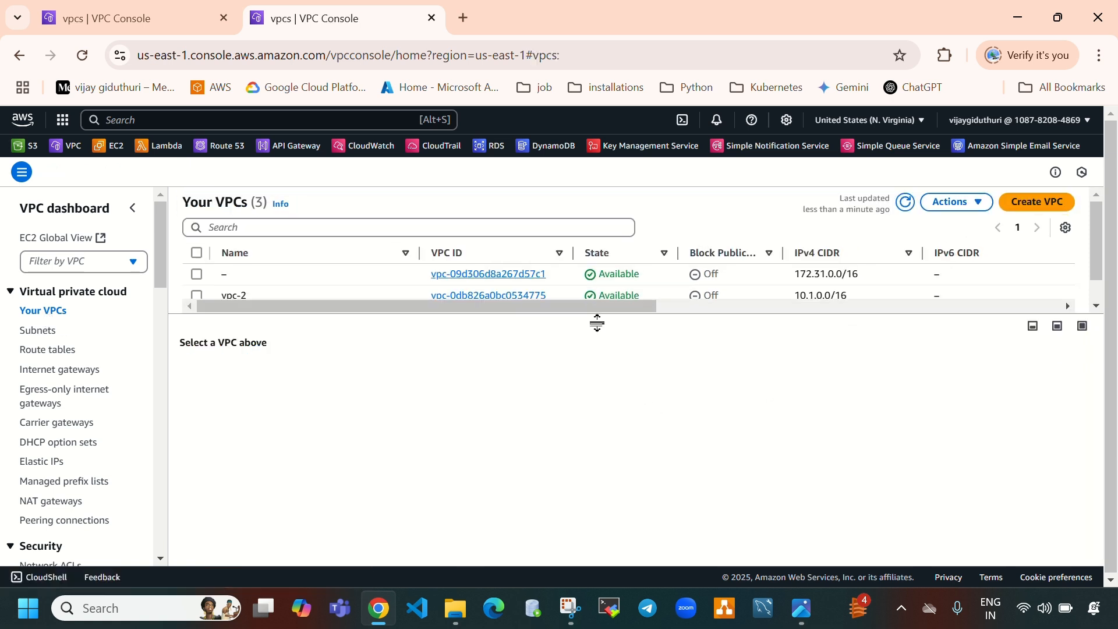
drag(596, 323, 596, 445)
mouse_move(301, 309)
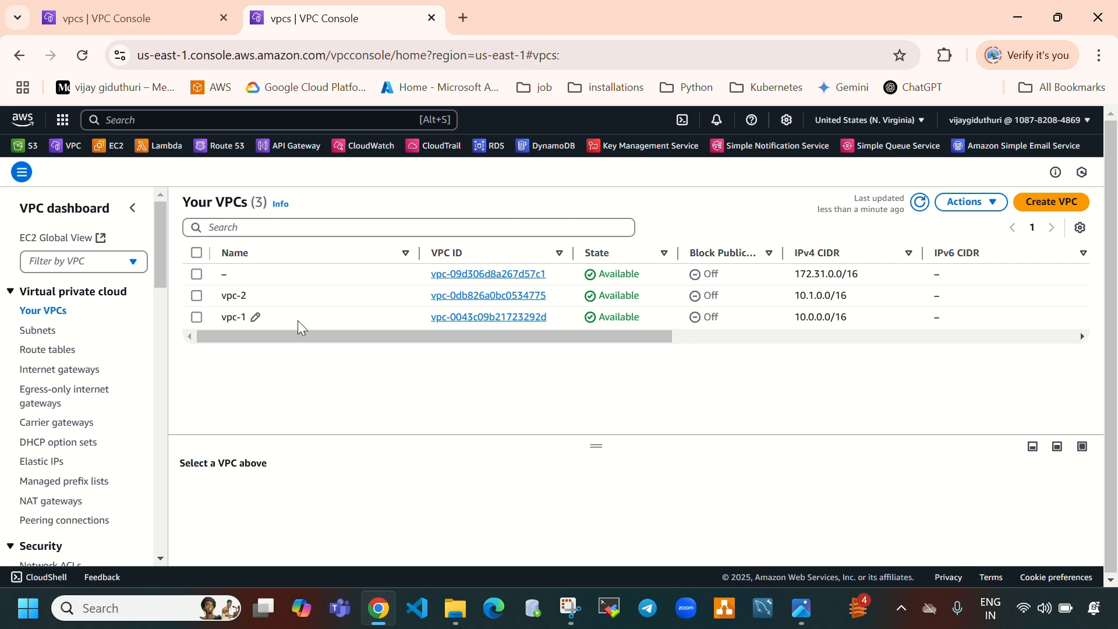
Review the peering diagram again and return to the first console tab
click(801, 607)
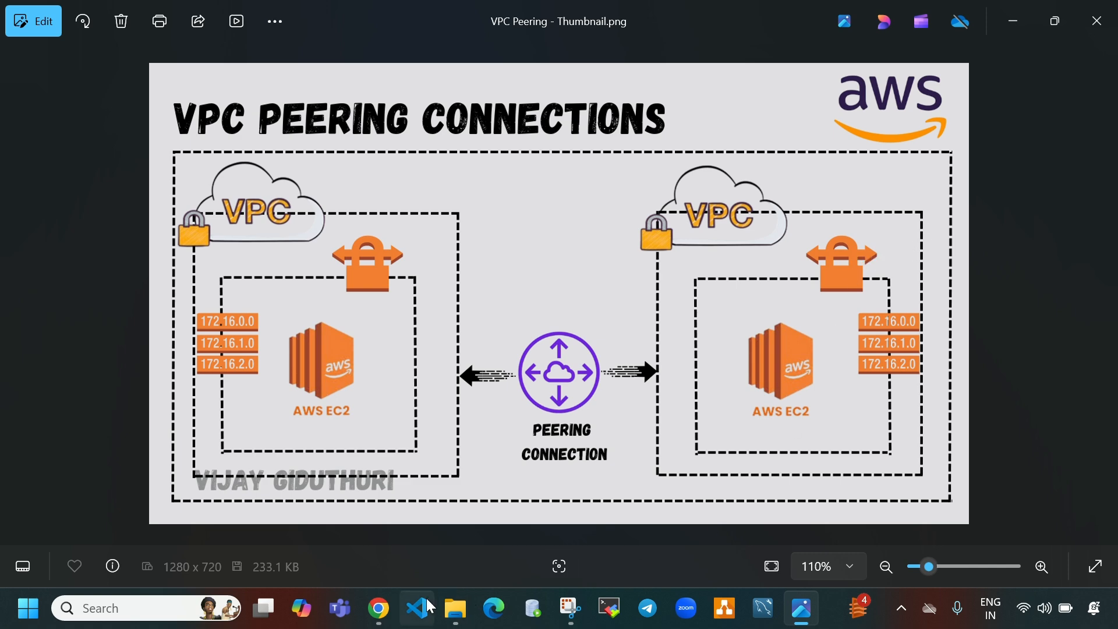
click(379, 608)
click(93, 21)
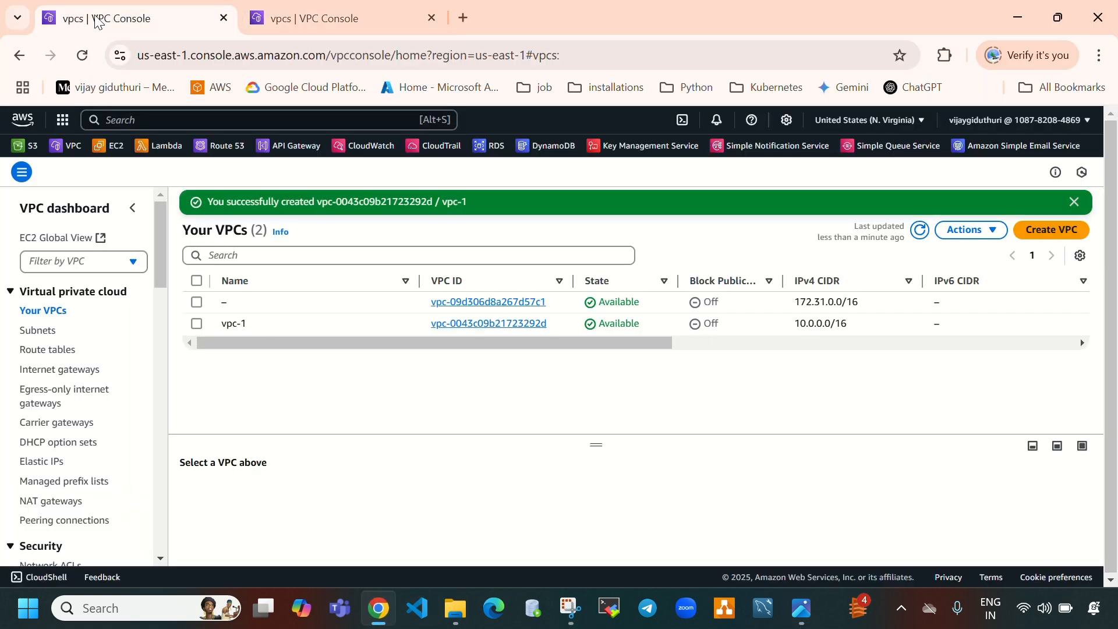
Start creating a subnet and choose vpc-1 as its VPC
click(44, 336)
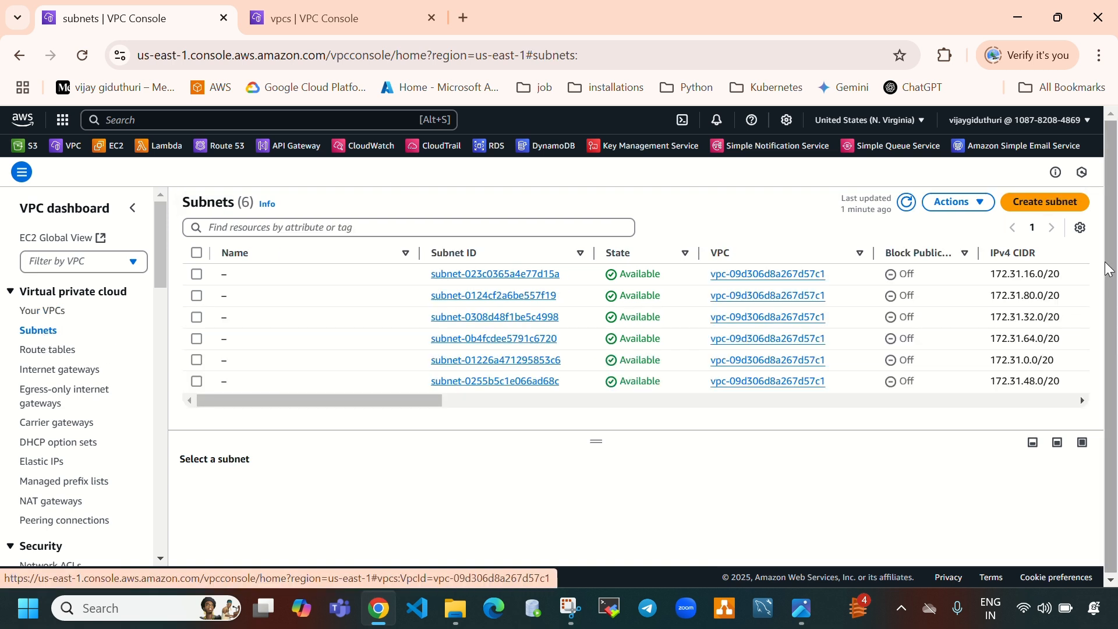
click(906, 202)
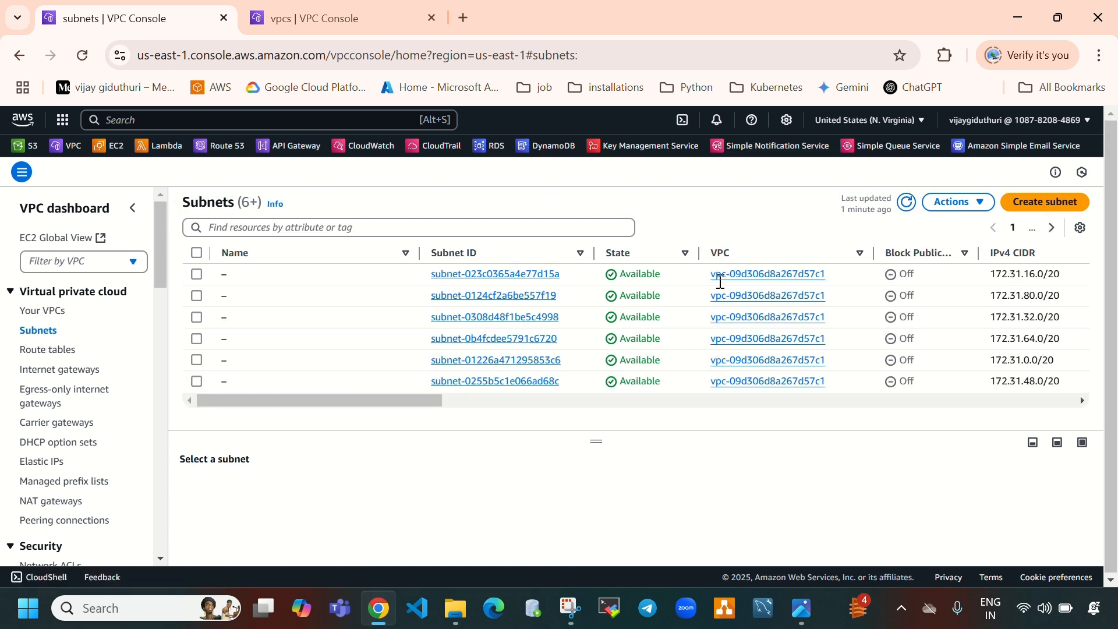
click(1042, 205)
click(219, 296)
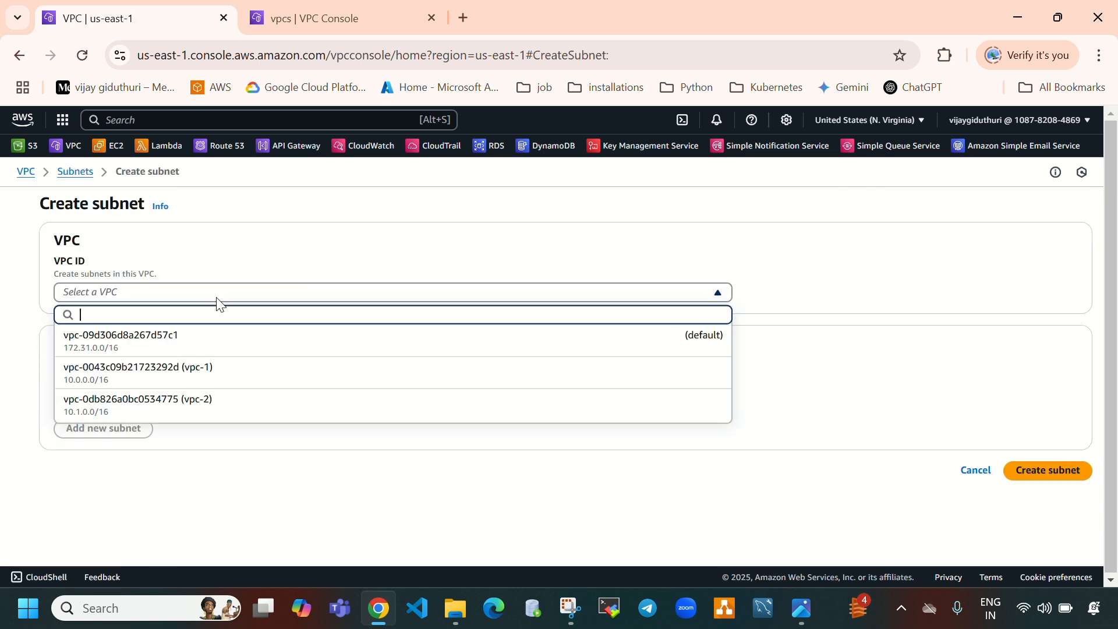
click(229, 372)
scroll(168, 402, down, 3)
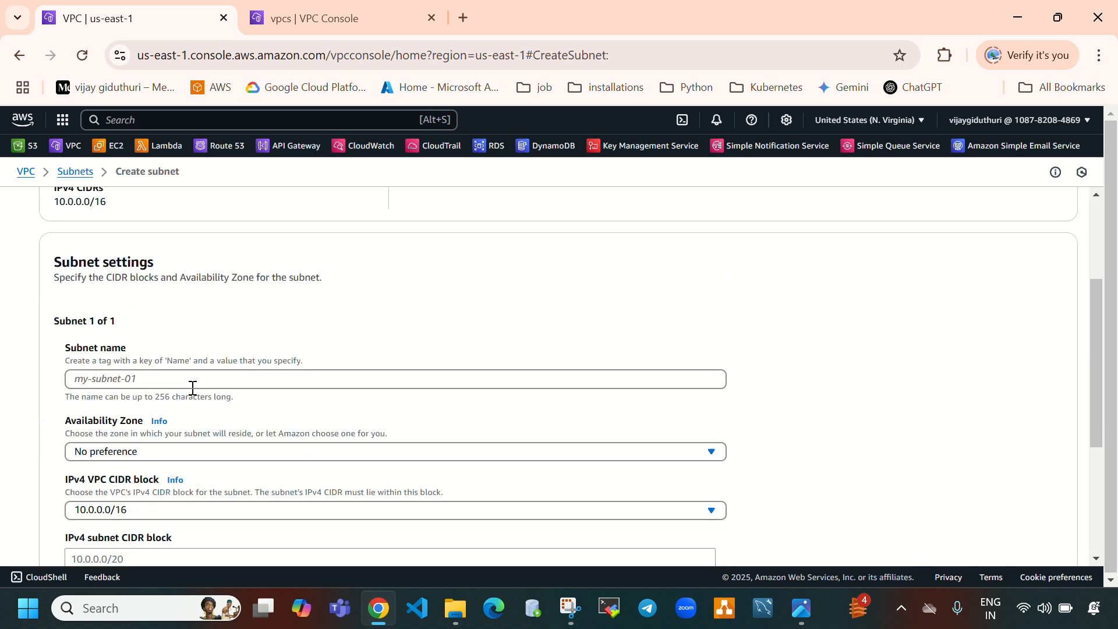
Name the subnet vpc1-subnet-a
click(203, 377)
text(v)
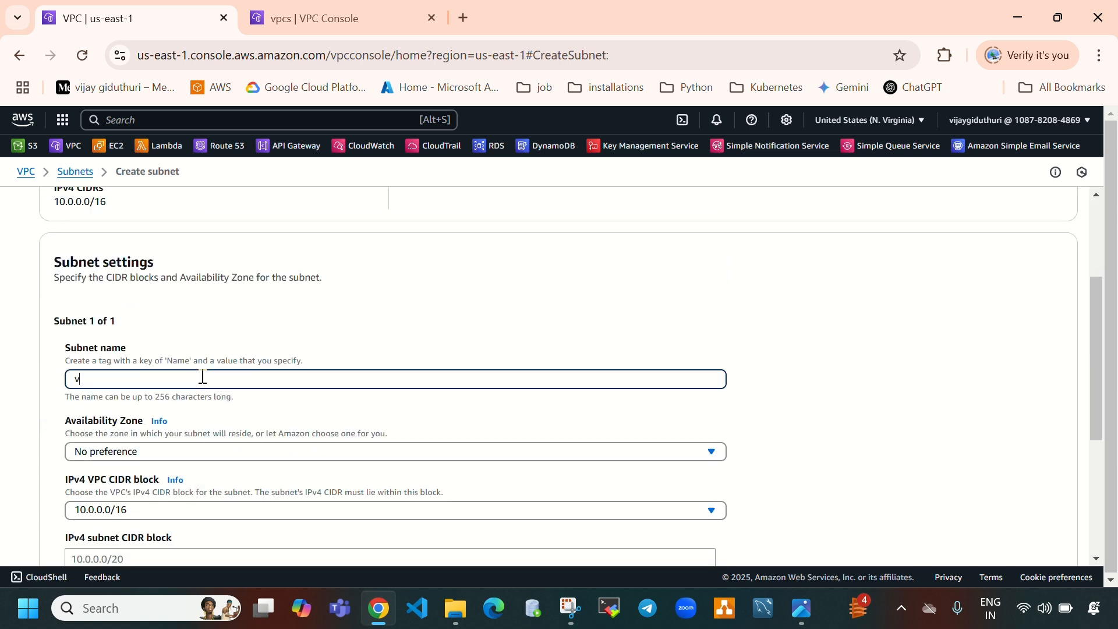
text(pc1-subneta)
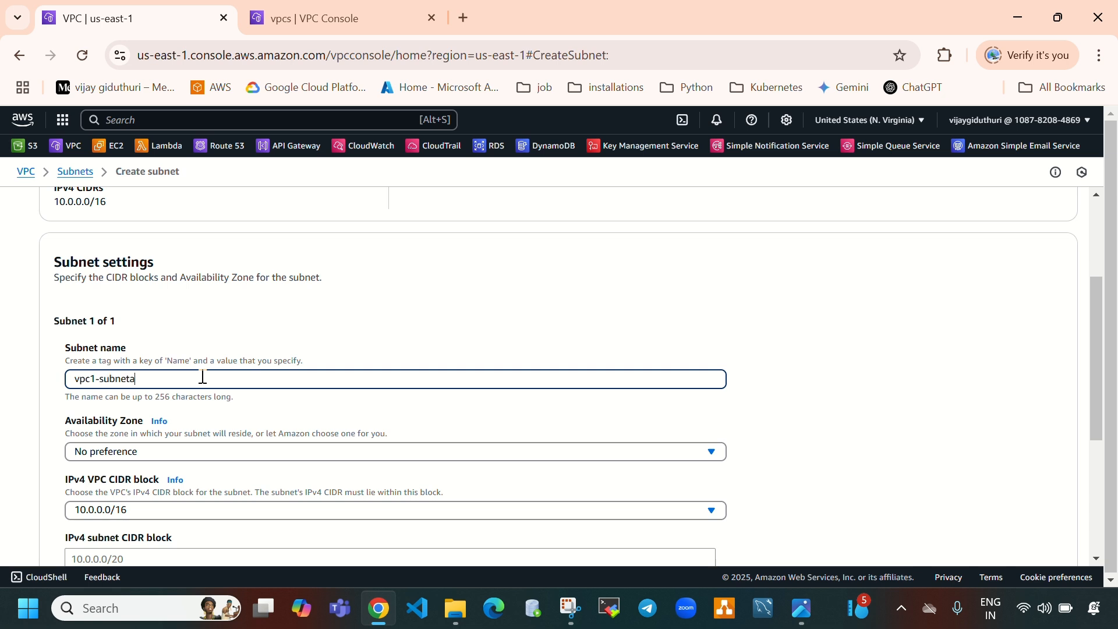
key(BackSpace)
text(-a)
drag(203, 377, 3, 358)
key(ctrl+c)
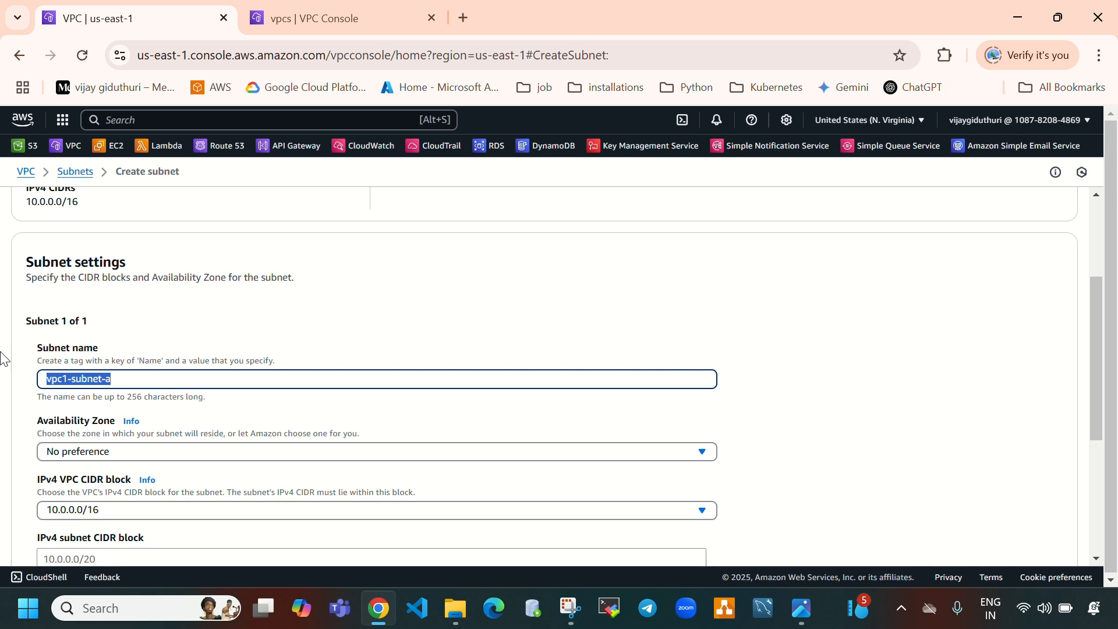
Set vpc1-subnet-a's IPv4 subnet CIDR block to 10.0.0.0/24
scroll(76, 372, down, 3)
click(149, 380)
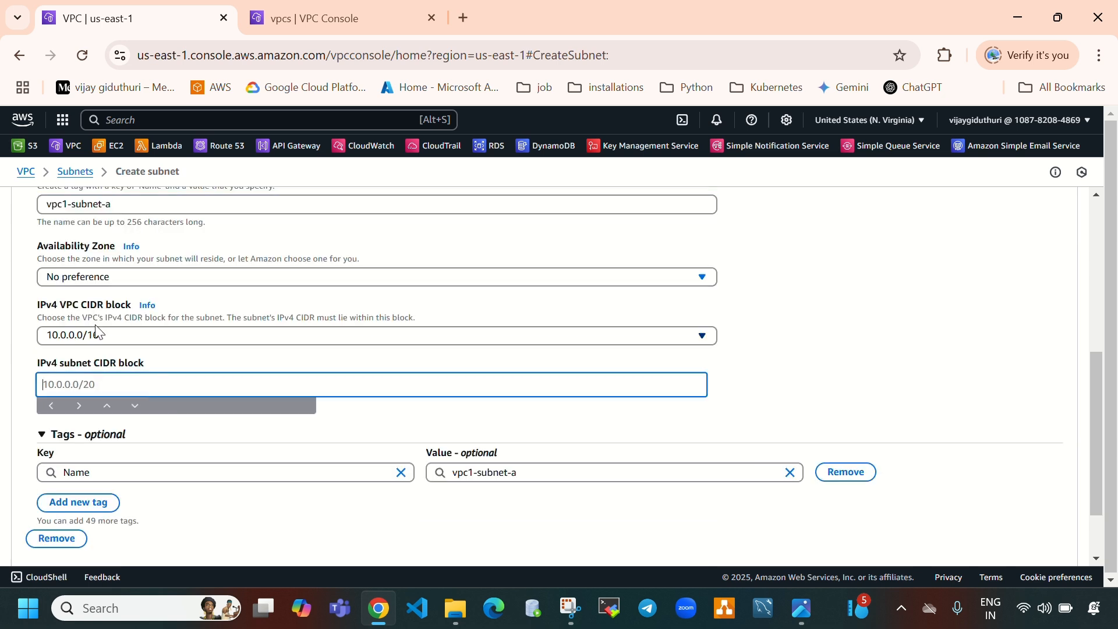
click(106, 336)
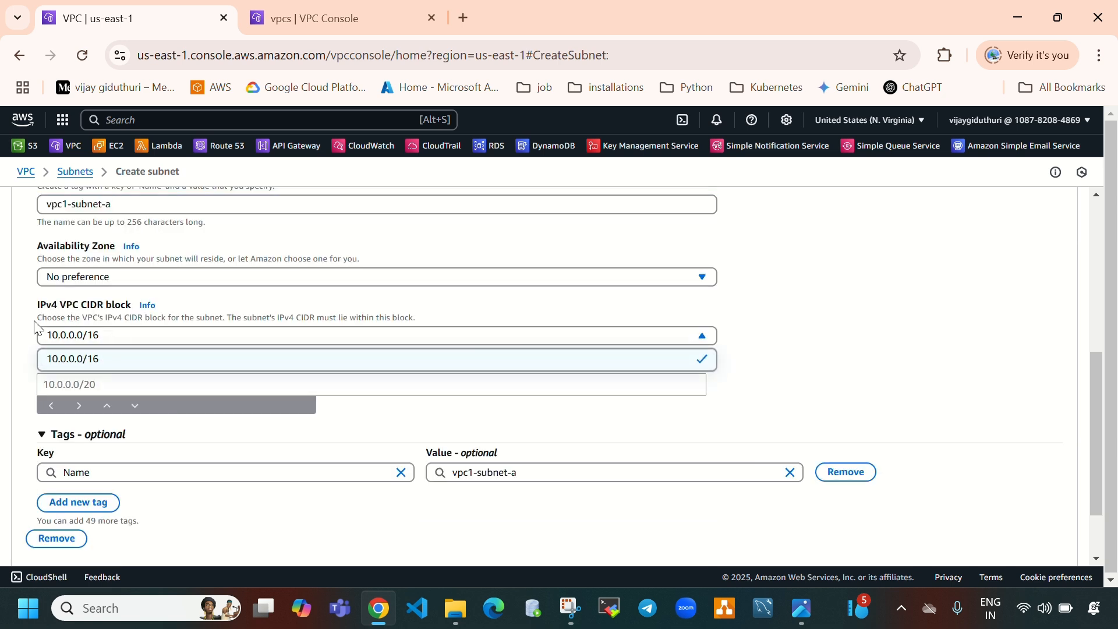
click(97, 388)
text(10.)
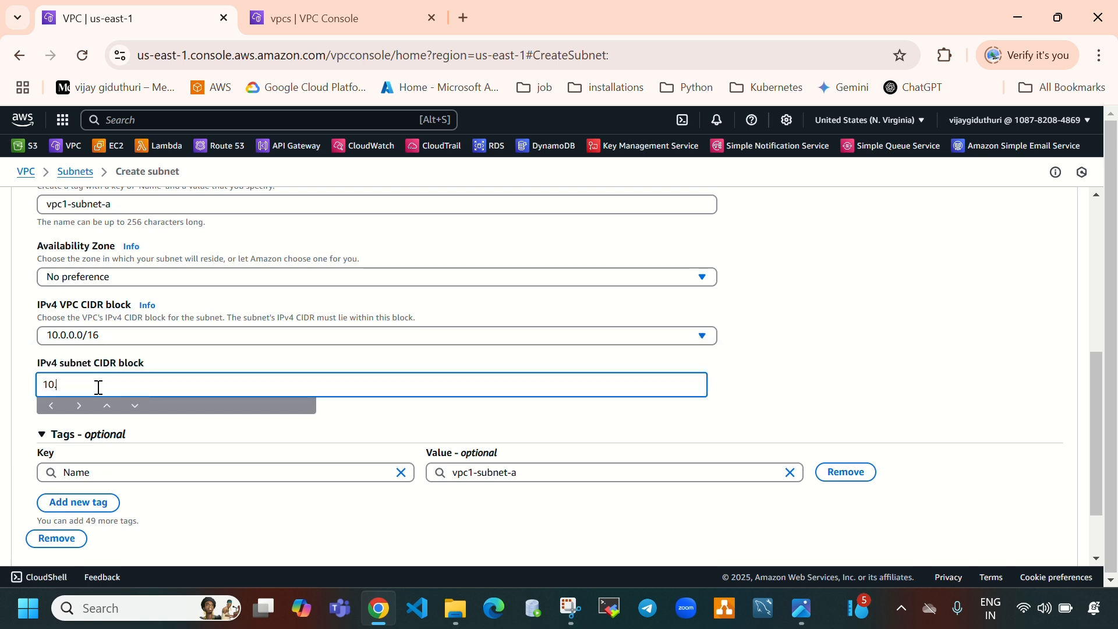
text(0.0.0/24)
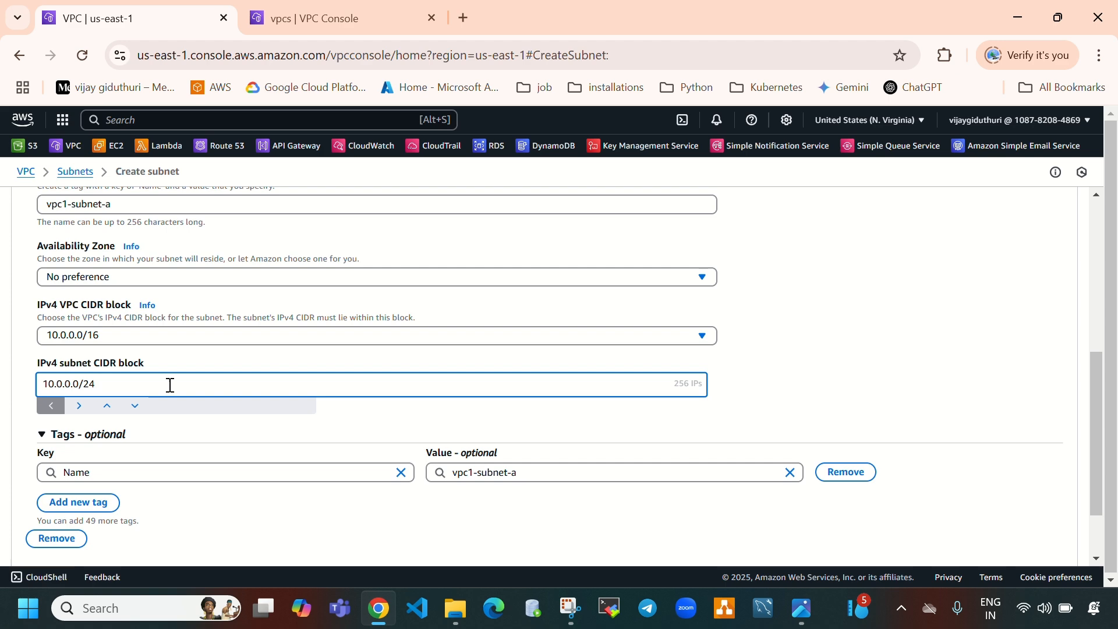
Add a second subnet entry to the subnet form
scroll(157, 408, down, 2)
scroll(265, 337, up, 1)
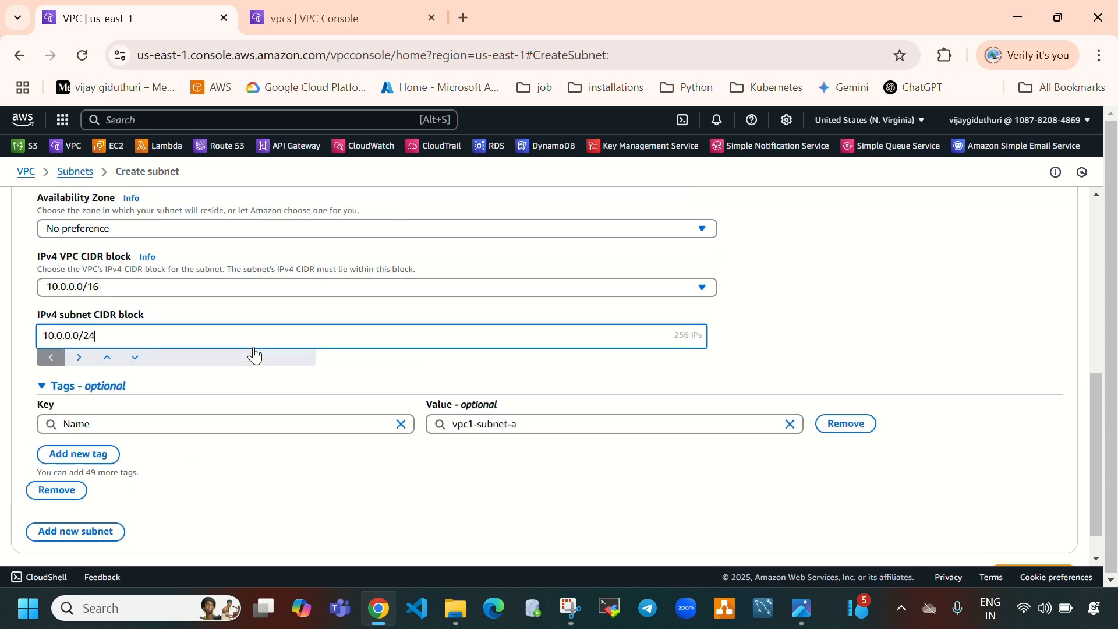
scroll(254, 357, down, 1)
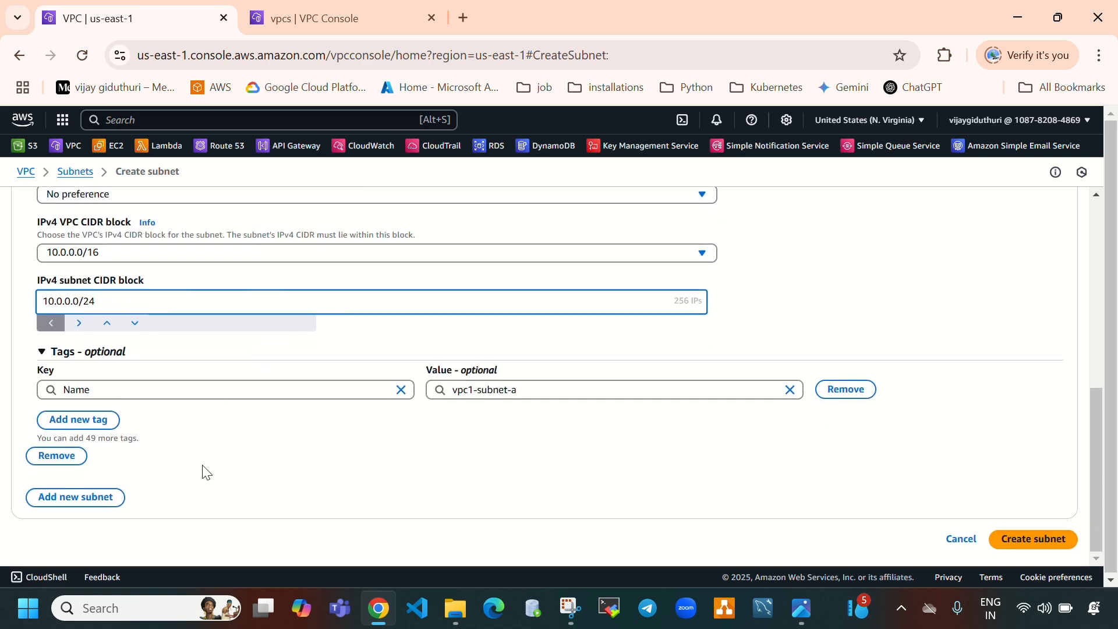
click(94, 501)
Set vpc1-subnet-a's Availability Zone to us-east-1a
scroll(175, 399, up, 2)
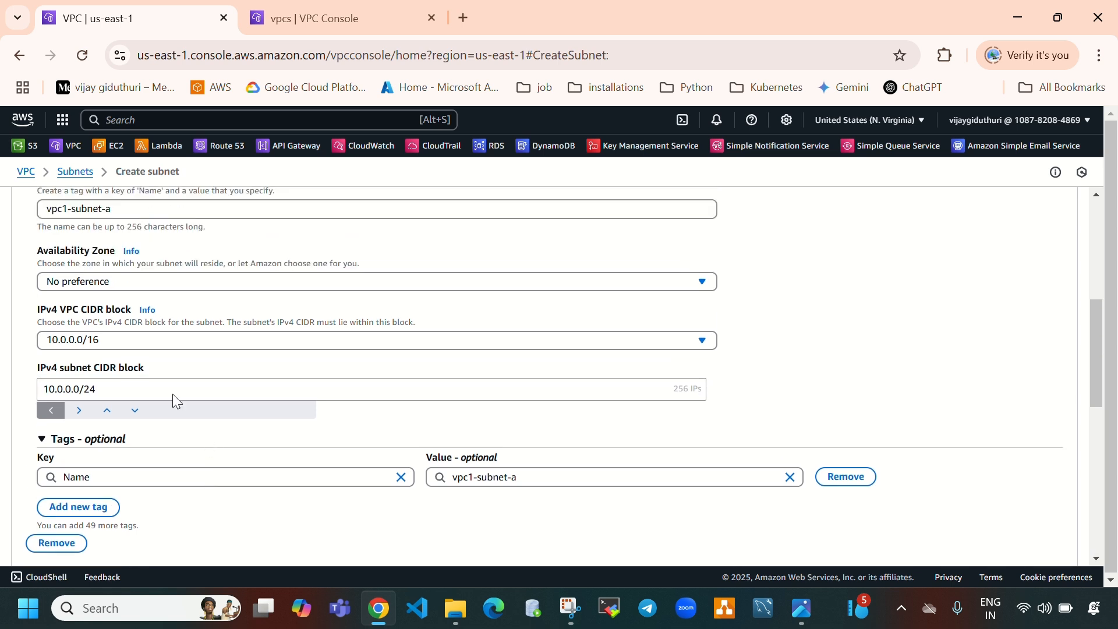
click(107, 283)
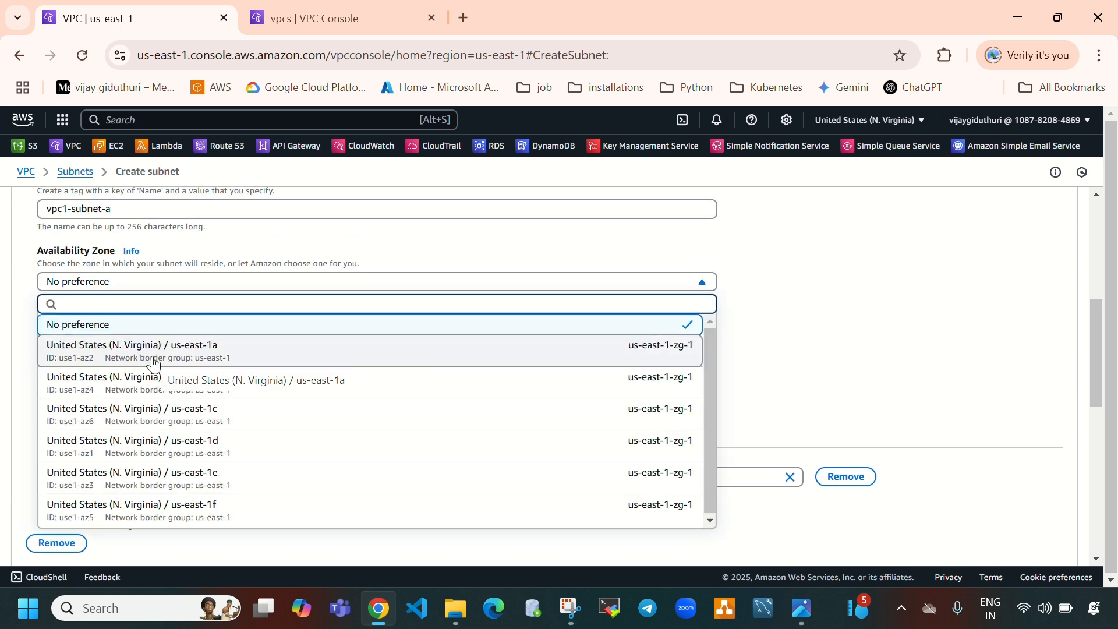
click(153, 364)
scroll(317, 441, up, 4)
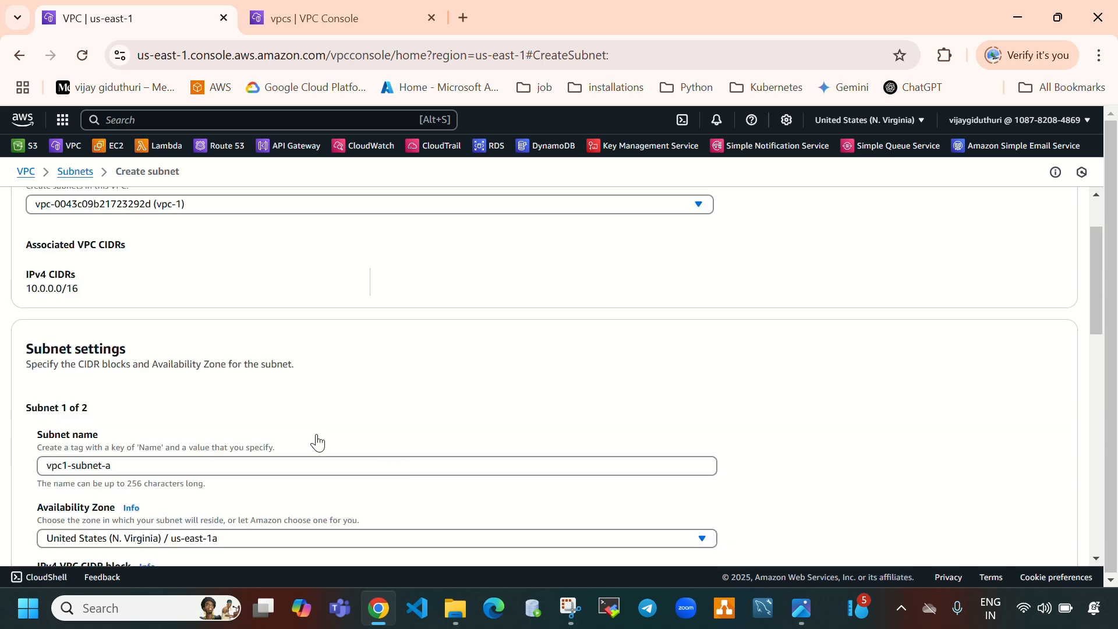
Name the second subnet vpc1-subnet-b and set its Availability Zone to us-east-1b
scroll(317, 441, down, 4)
scroll(317, 441, down, 4)
click(131, 389)
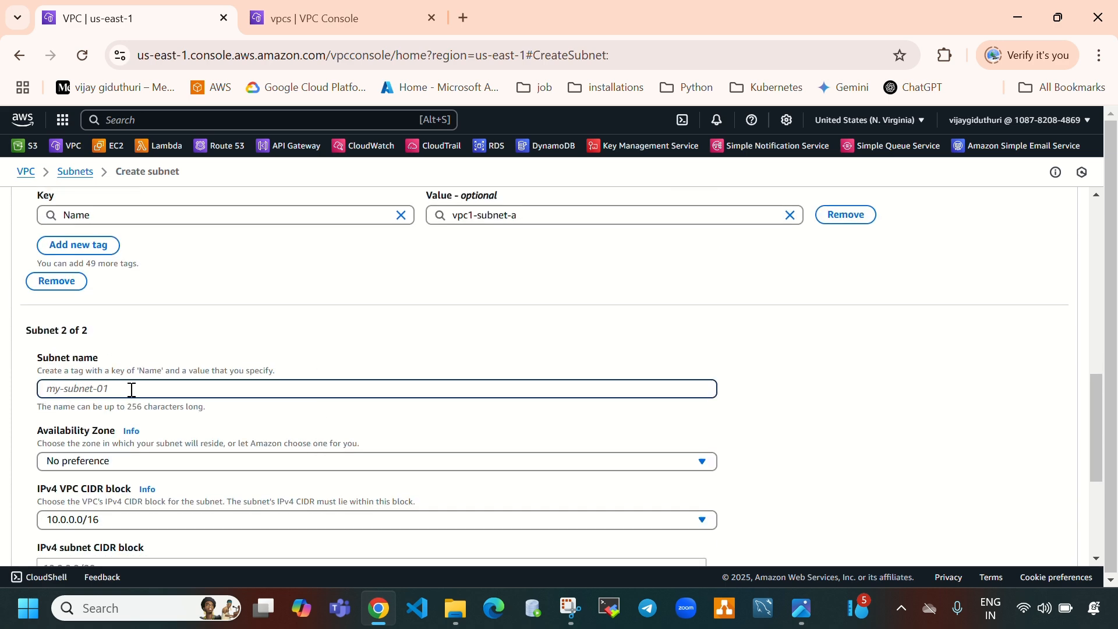
key(ctrl+v)
key(BackSpace)
text(b)
scroll(237, 411, down, 1)
click(211, 381)
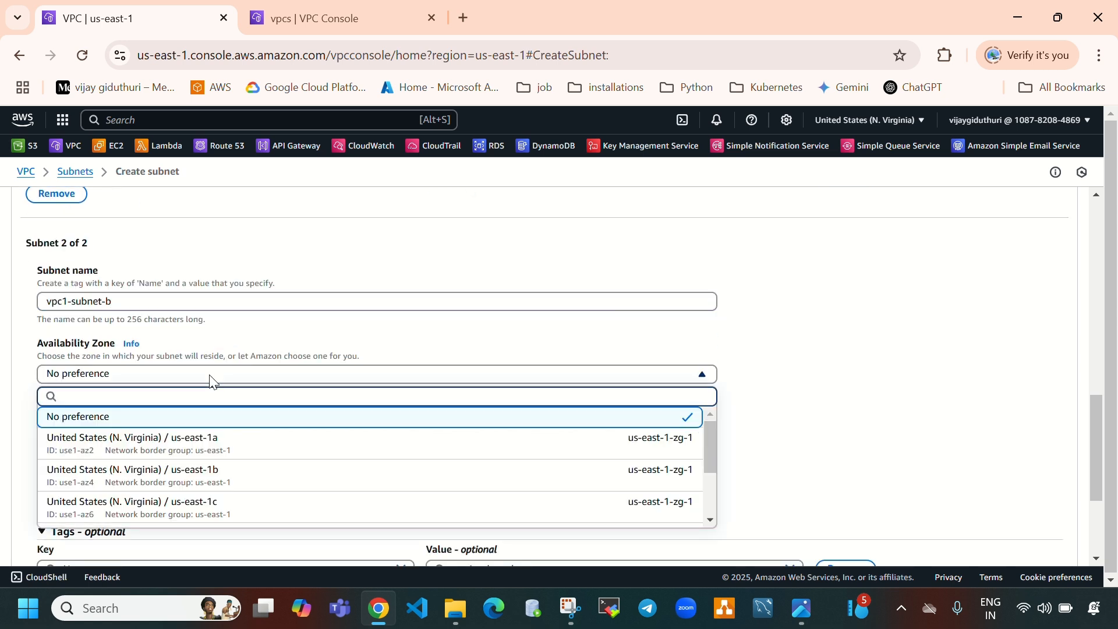
click(219, 485)
Set vpc1-subnet-b's IPv4 subnet CIDR block to 10.0.1.0/24 and create both subnets
scroll(307, 407, down, 3)
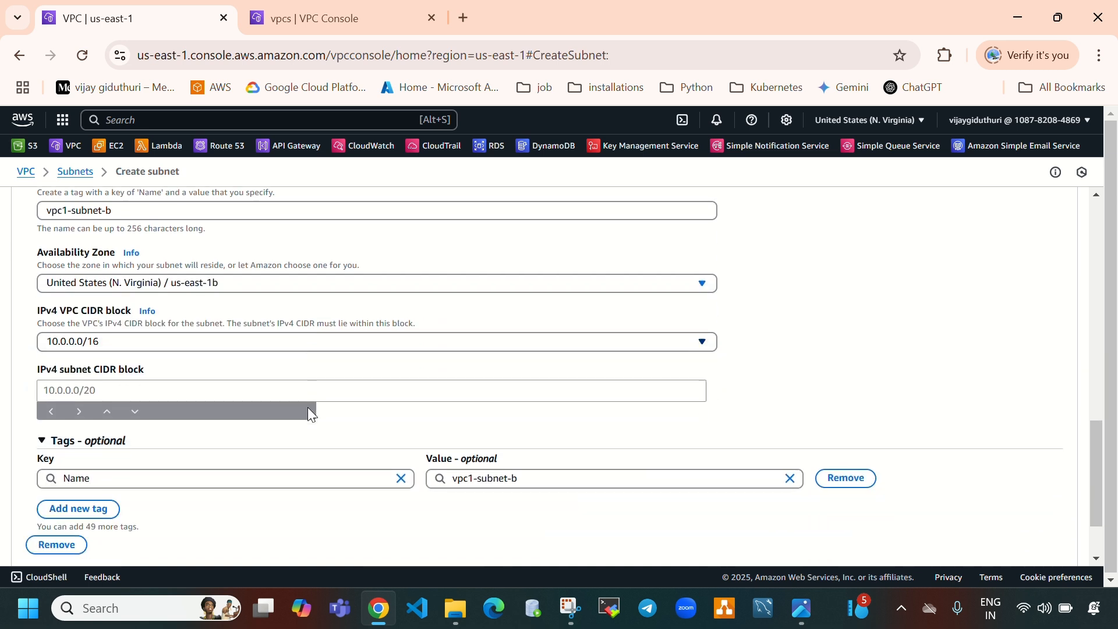
click(143, 309)
text(1)
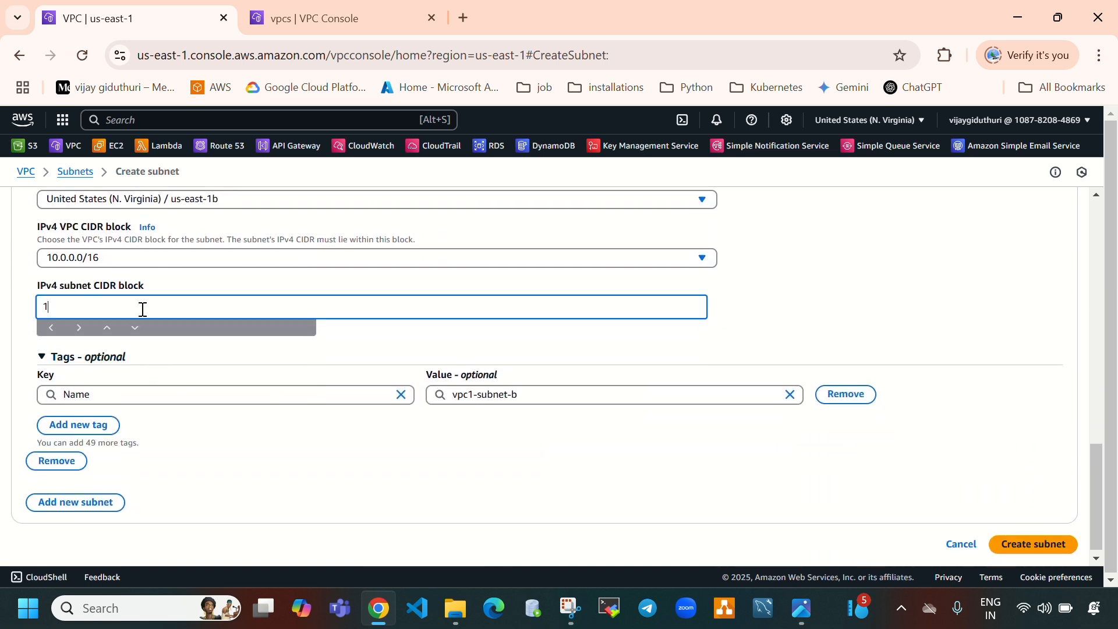
text(0.0.1.0/2)
text(4)
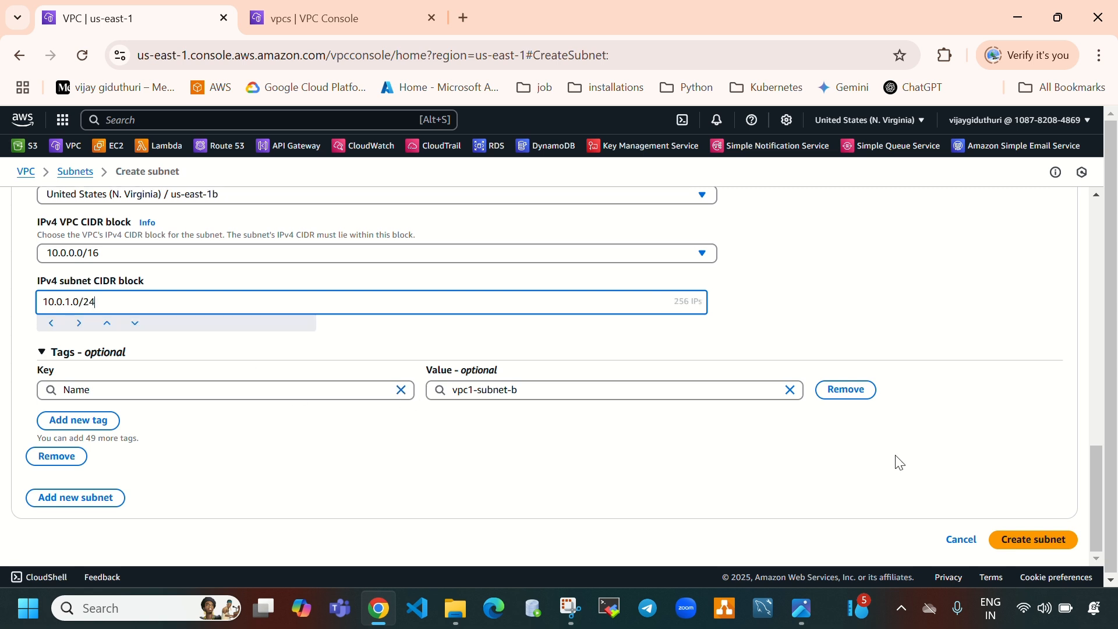
click(1043, 541)
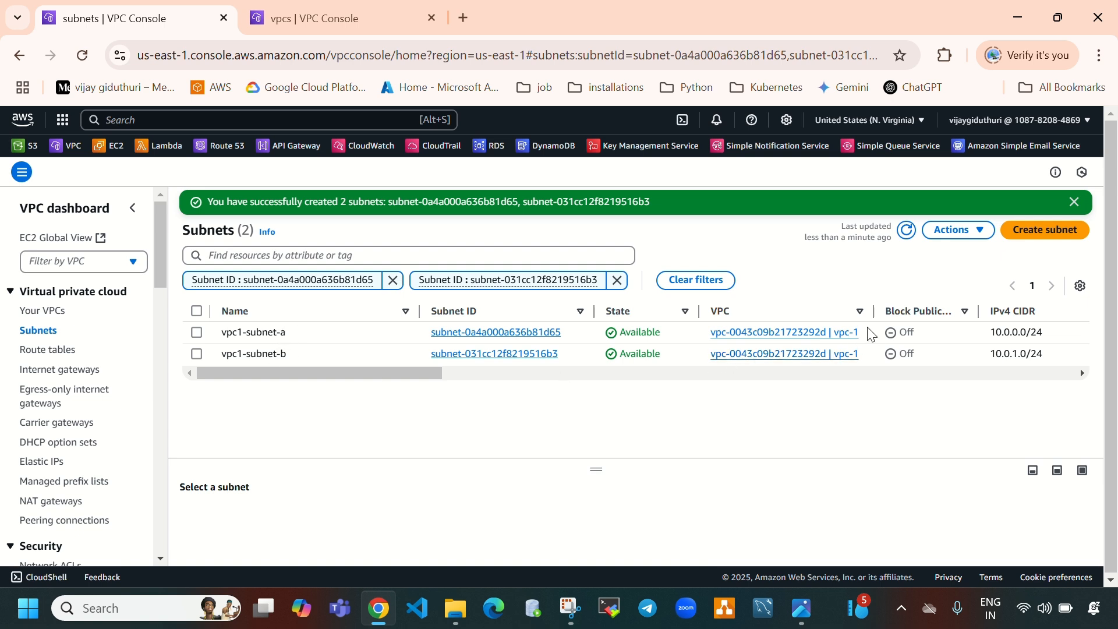
In the second console tab, start creating a subnet and choose vpc-2 as its VPC
drag(871, 334, 835, 333)
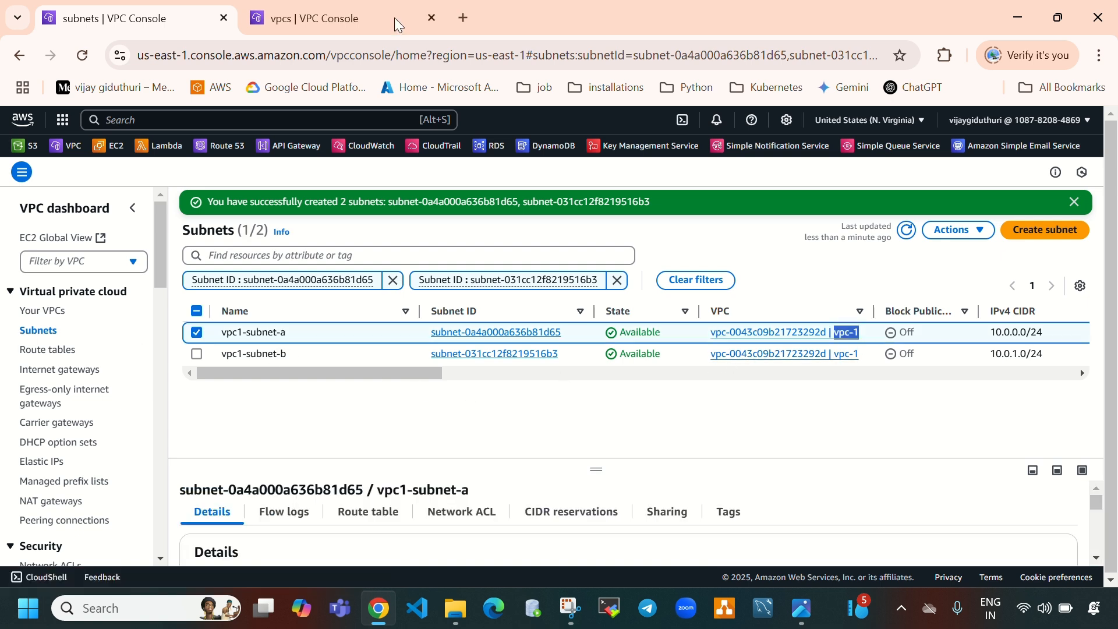
click(357, 8)
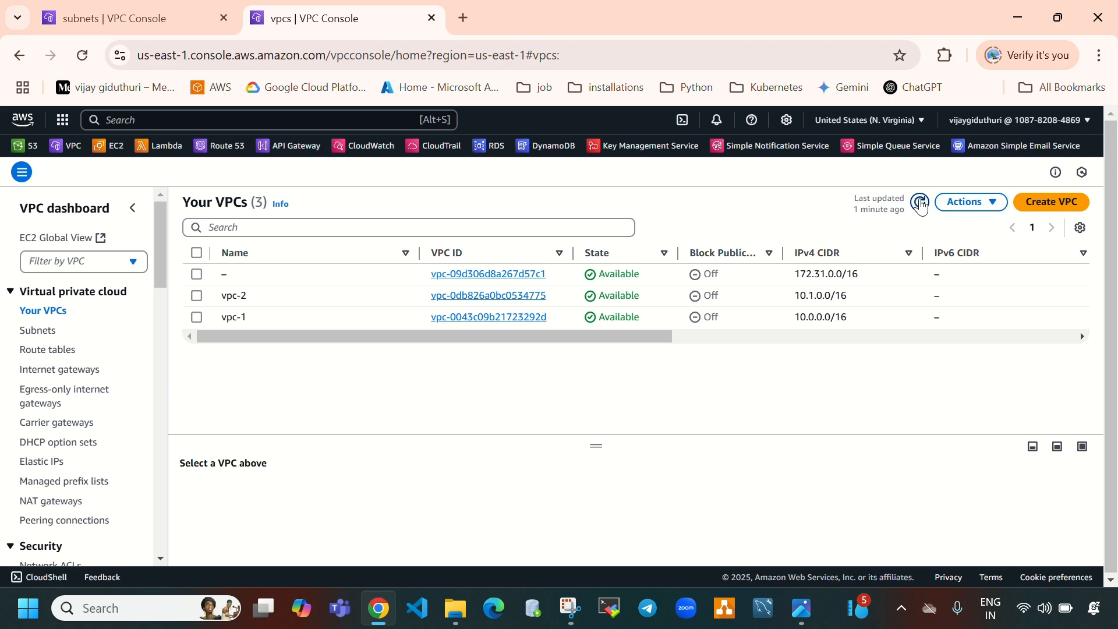
click(41, 330)
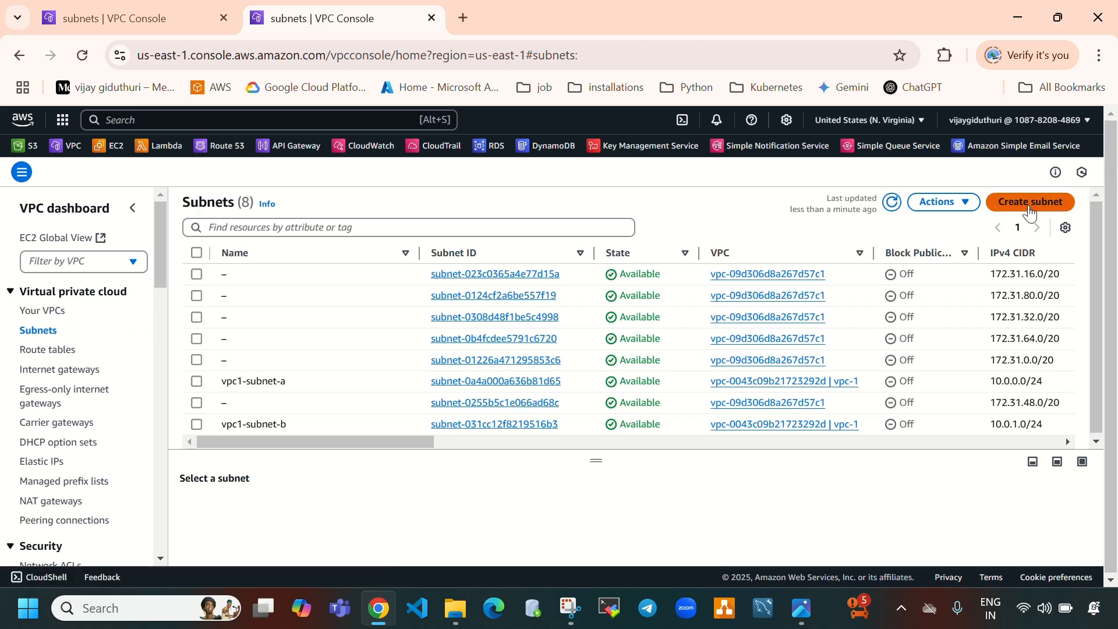
click(1029, 203)
click(286, 294)
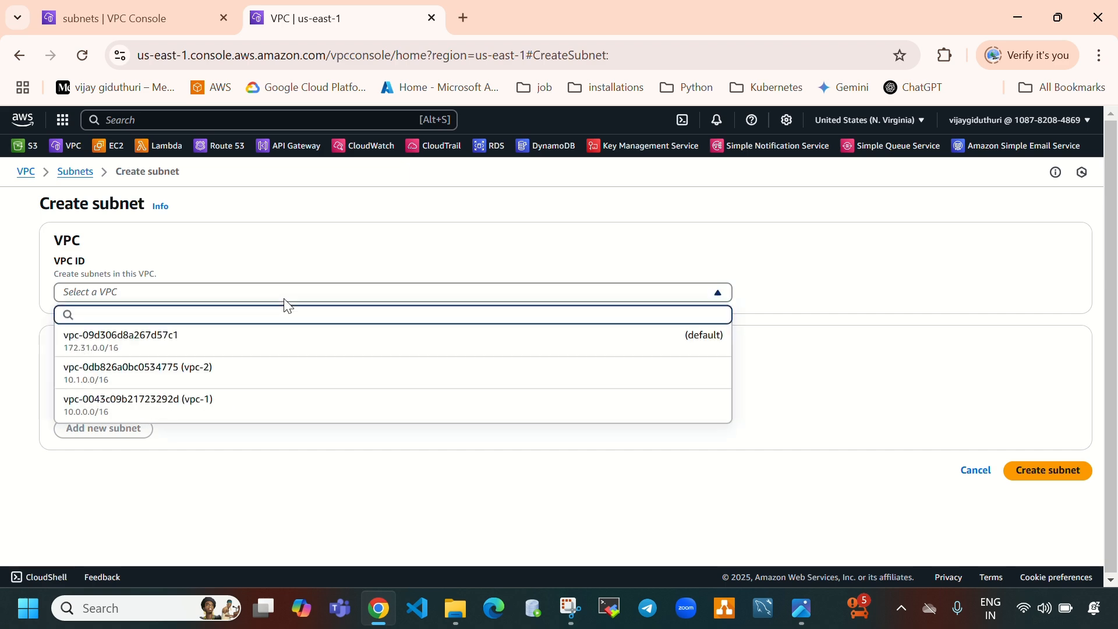
click(247, 368)
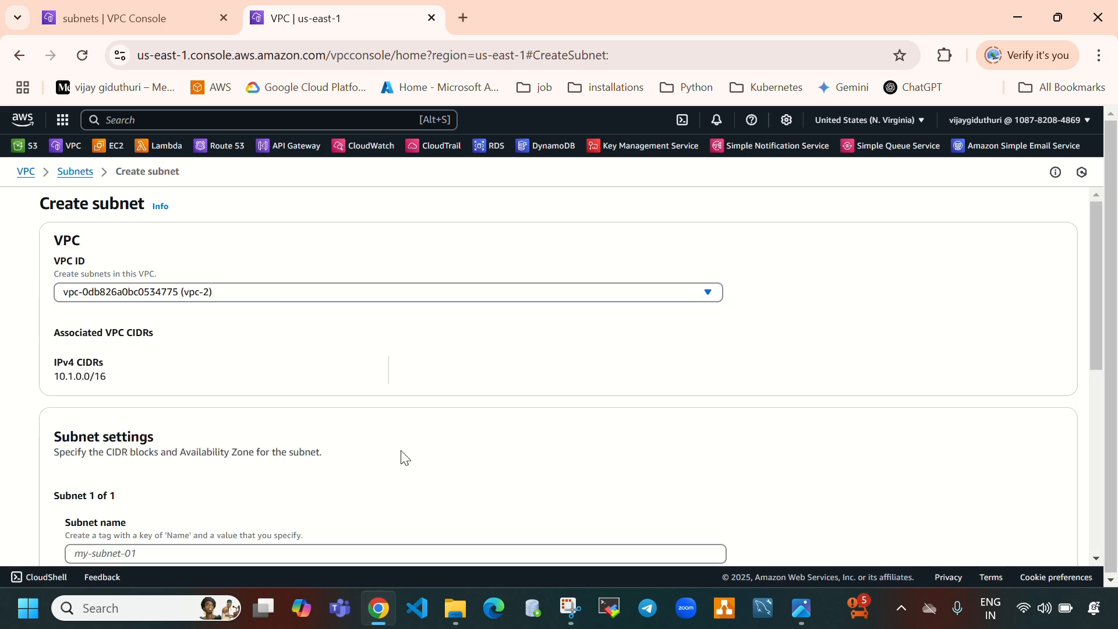
Name the first vpc-2 subnet vpc2-subnet-a and copy the name
scroll(403, 457, down, 3)
click(284, 377)
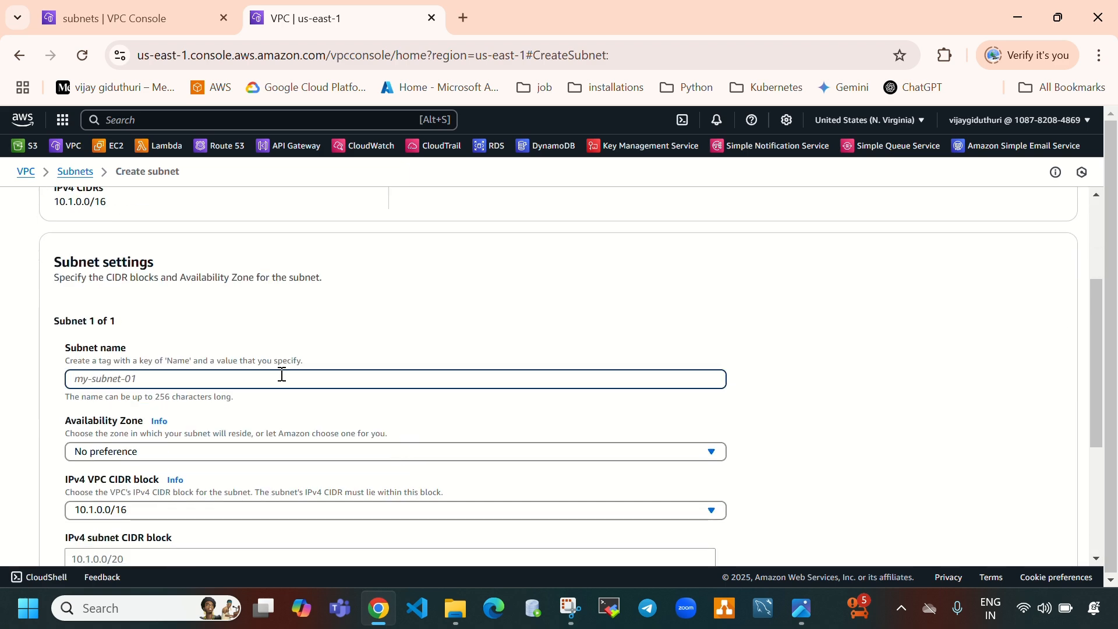
text(vpc2-subnet-a)
drag(155, 392, 58, 401)
key(ctrl+c)
scroll(64, 396, down, 1)
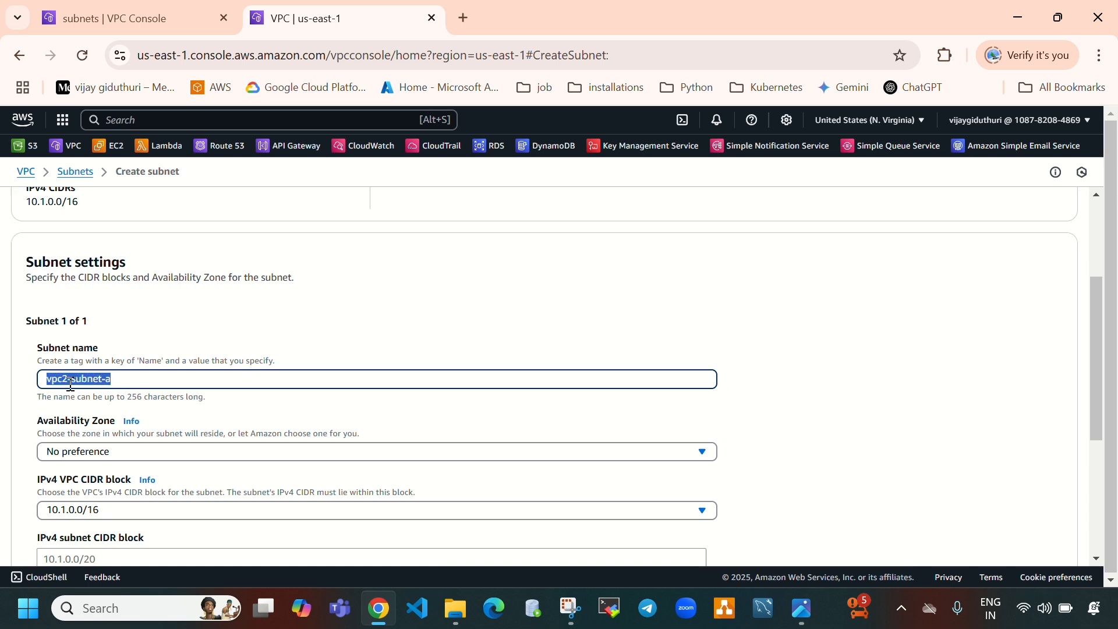
Set vpc2-subnet-a's Availability Zone to us-east-1a and its IPv4 subnet CIDR block to 10.1.0.0/24
click(173, 371)
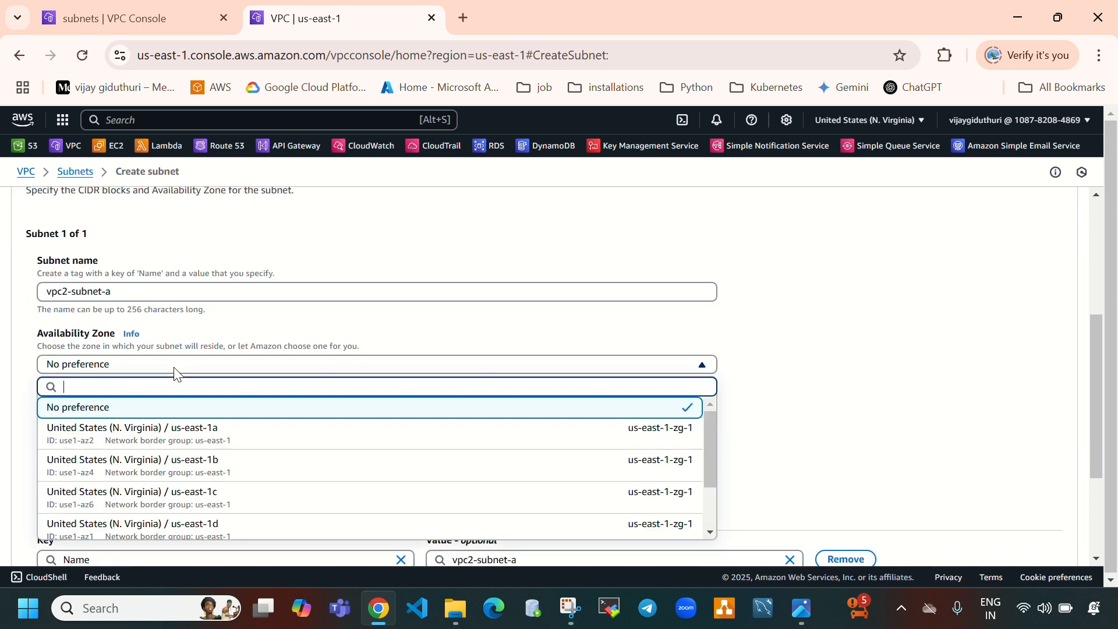
click(211, 441)
scroll(244, 374, down, 2)
click(223, 385)
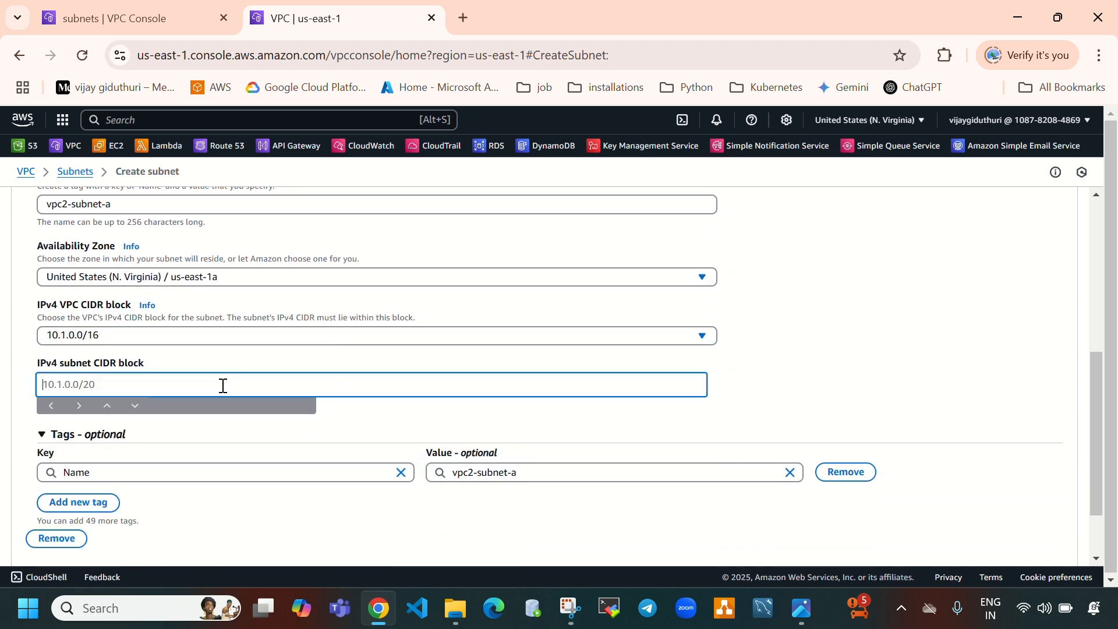
text(10.1.0.0/24)
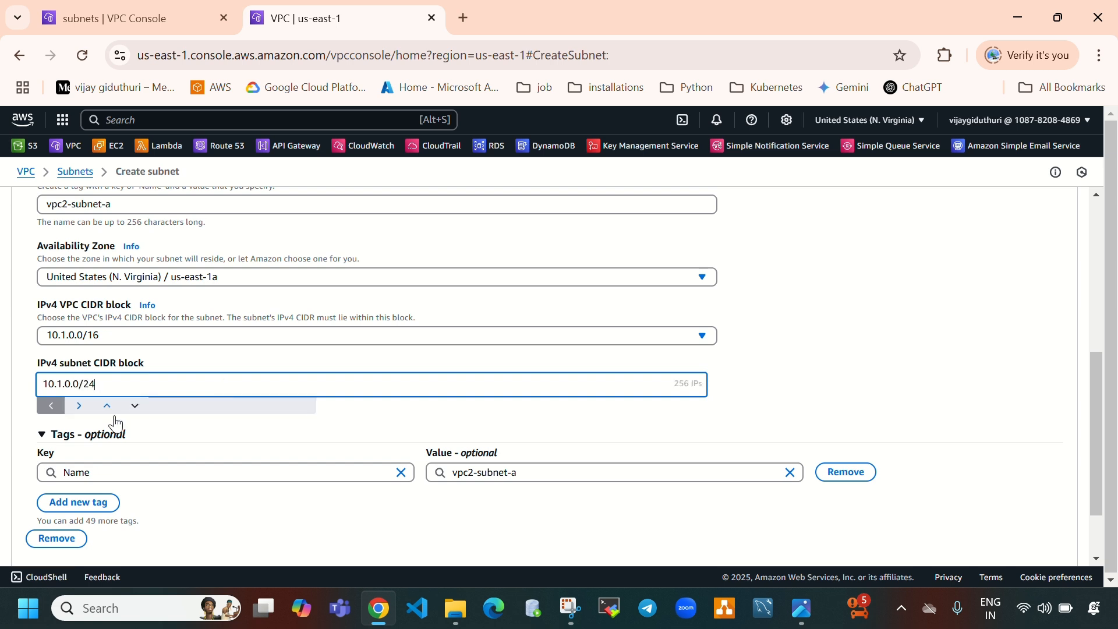
Add a second subnet entry and name it vpc2-subnet-b
scroll(217, 422, down, 2)
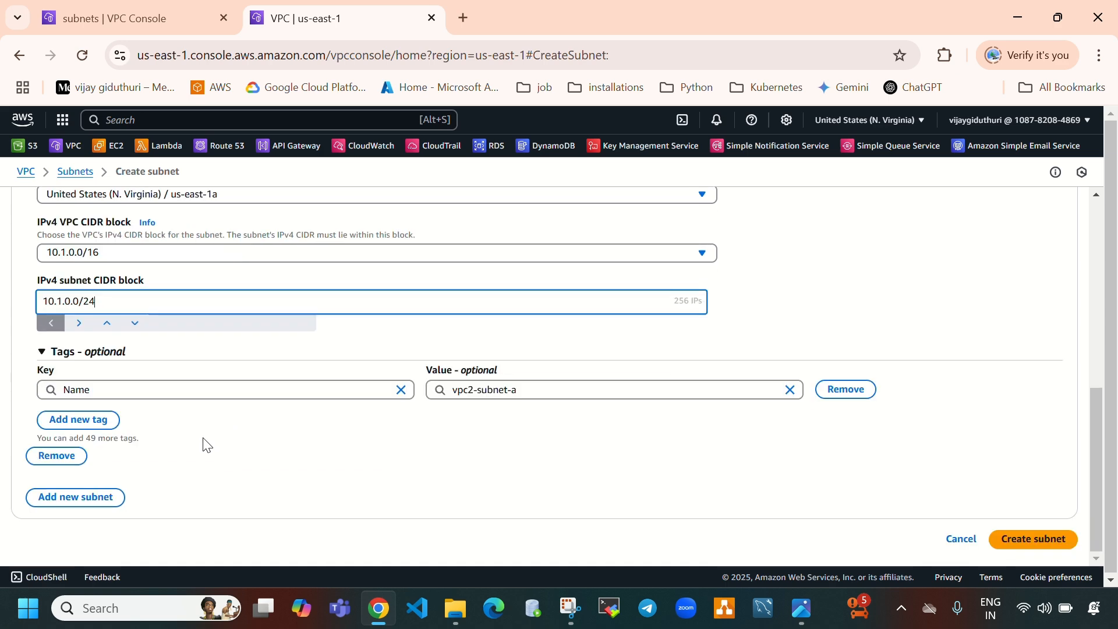
click(105, 499)
scroll(280, 410, down, 3)
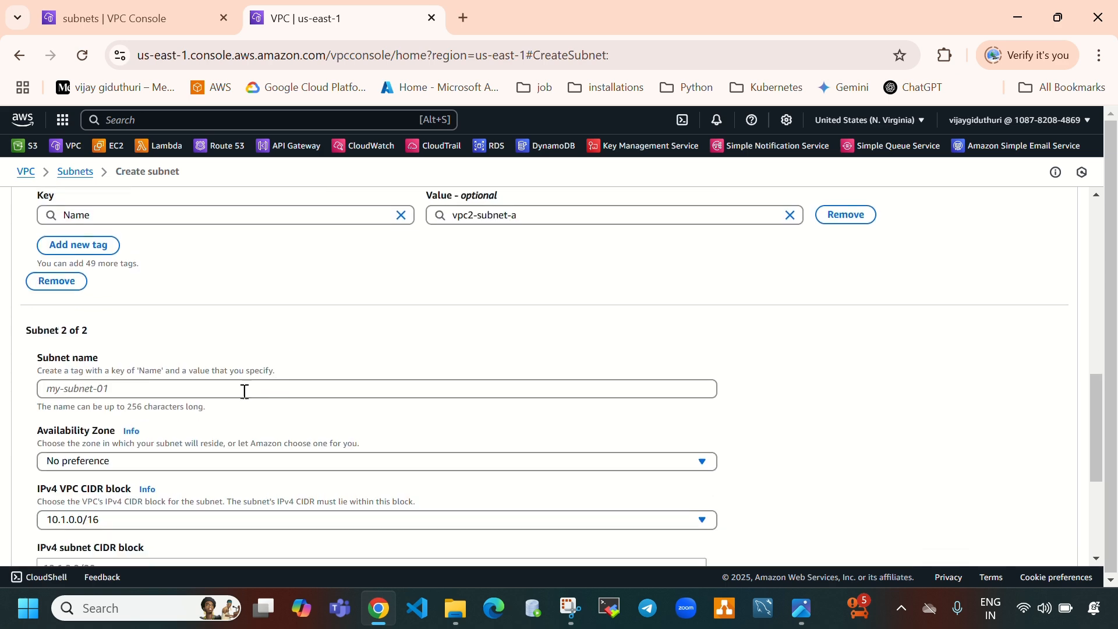
click(237, 383)
key(ctrl+v)
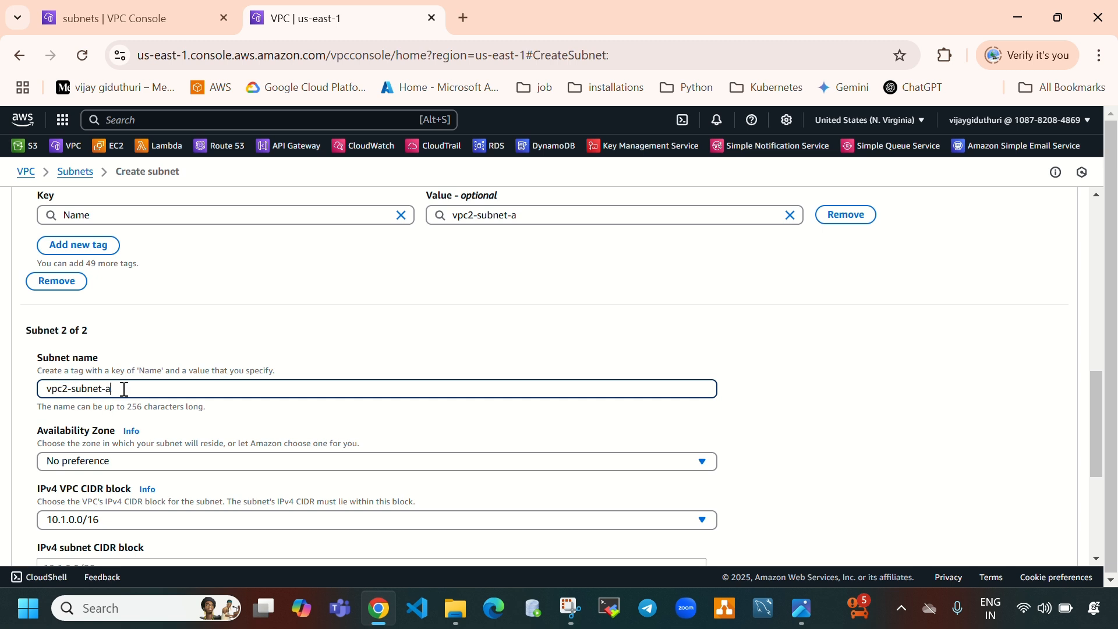
scroll(124, 389, down, 1)
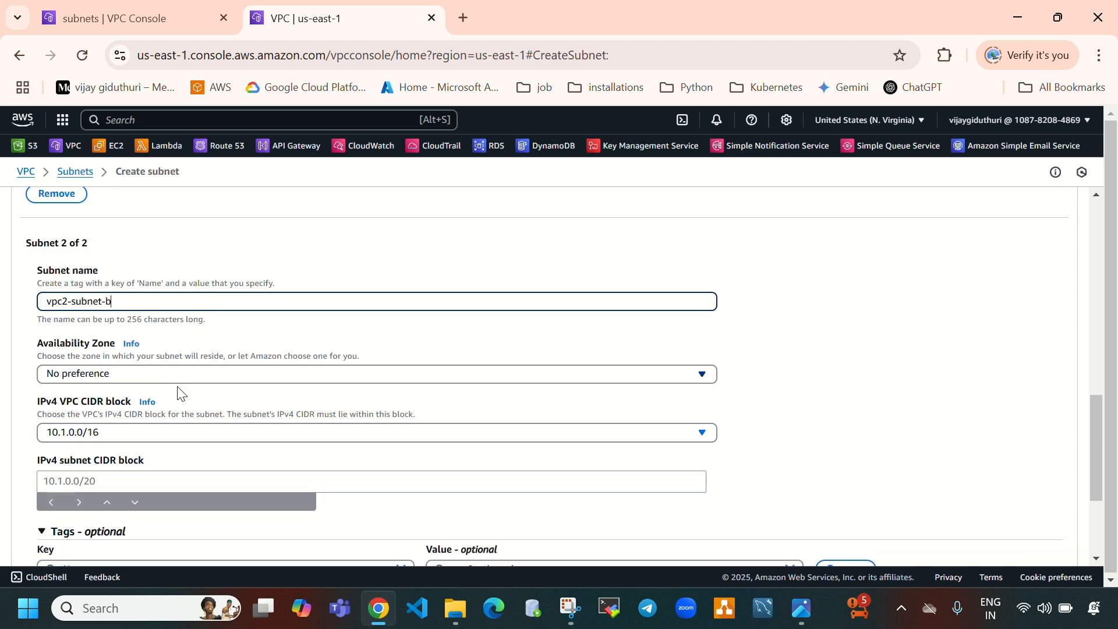
Set vpc2-subnet-b's Availability Zone to us-east-1b and its IPv4 subnet CIDR block to 10.1.0.1/24
click(194, 376)
click(297, 476)
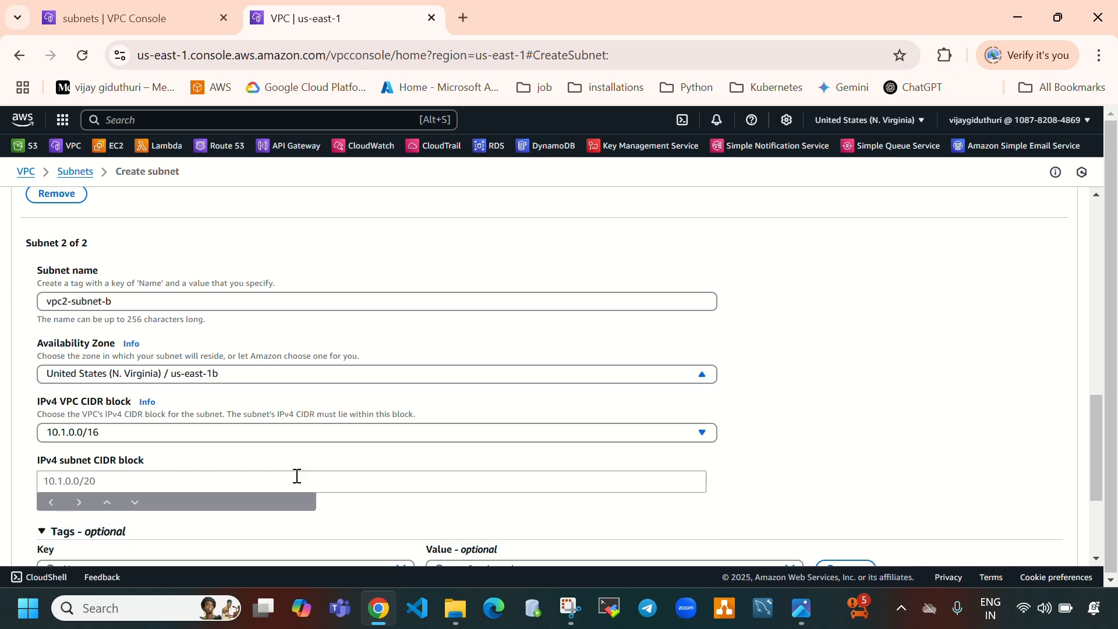
scroll(297, 476, down, 1)
click(164, 393)
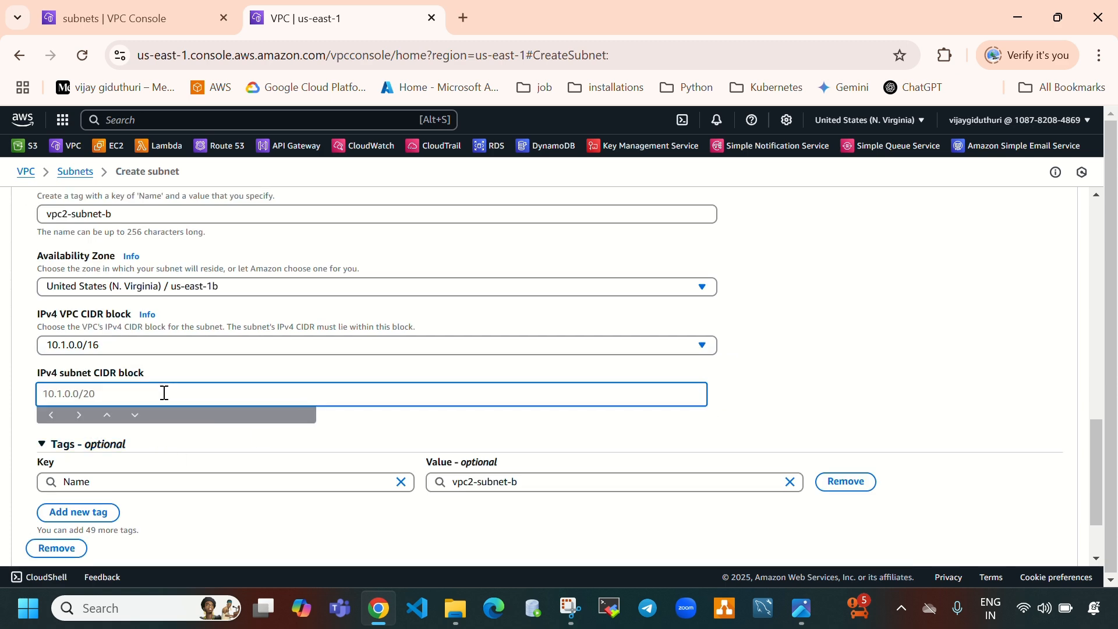
text(10)
text(.1.0.1/)
text(14)
key(BackSpace)
key(BackSpace)
text(24)
Try to create both vpc-2 subnets and review the subnet CIDR entries
scroll(813, 519, down, 2)
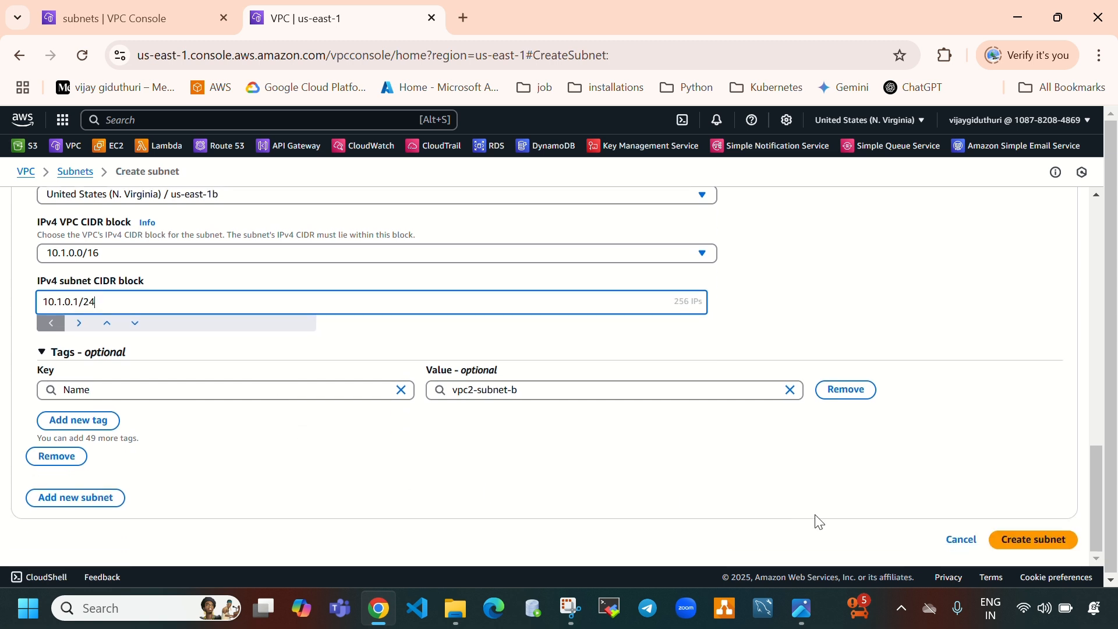
click(1055, 536)
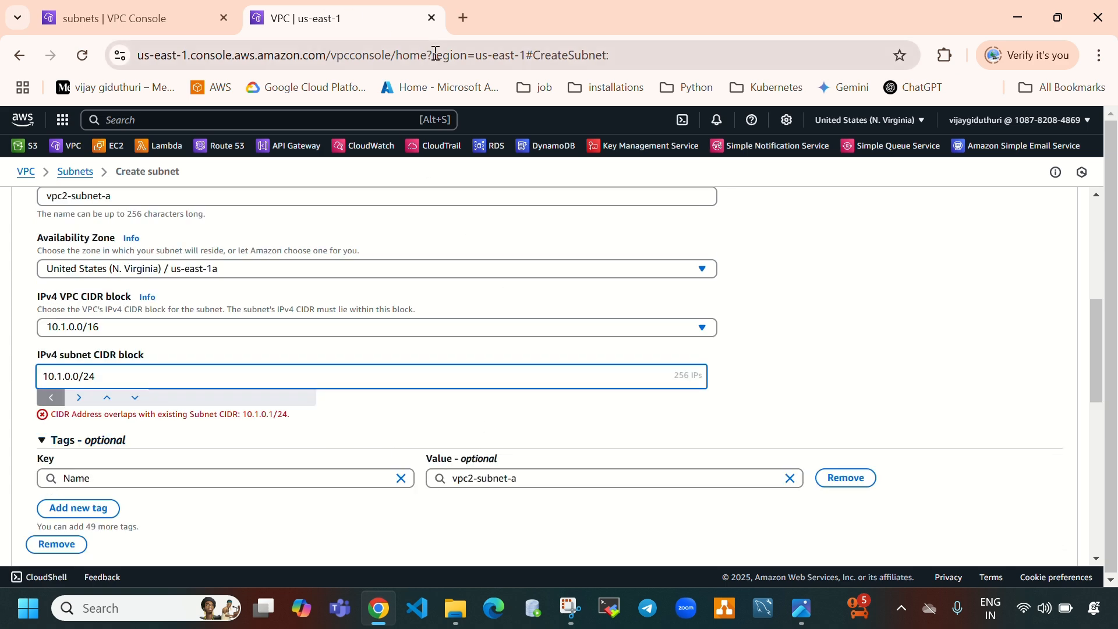
scroll(361, 326, down, 5)
scroll(361, 326, up, 5)
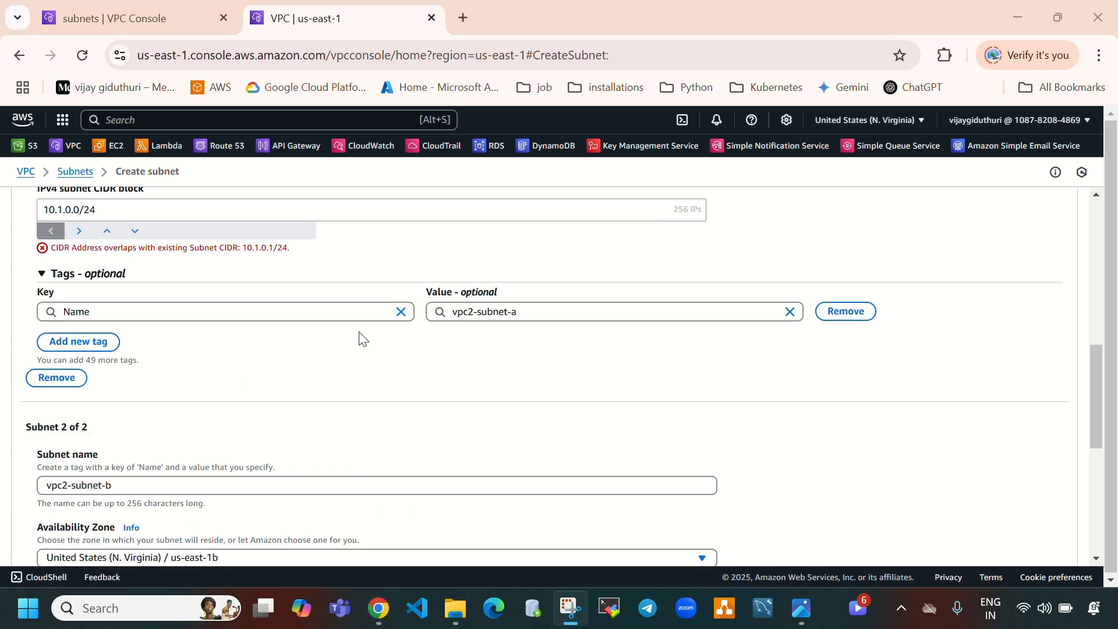
scroll(111, 216, up, 4)
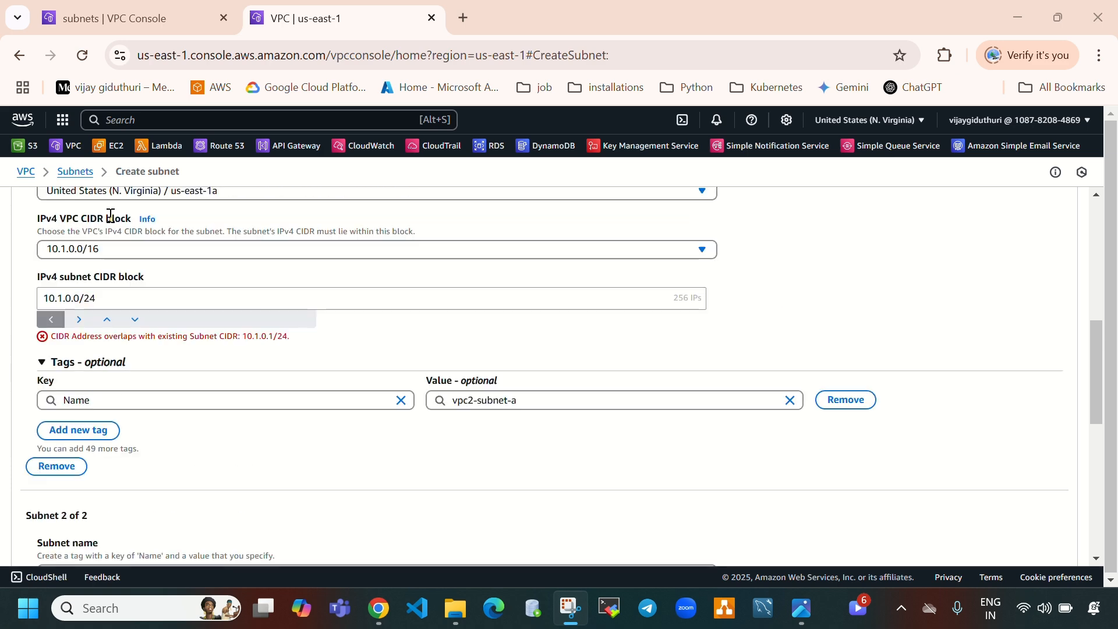
Change vpc2-subnet-b's IPv4 subnet CIDR block to 10.1.1.0/24 and create both vpc-2 subnets
scroll(175, 353, down, 8)
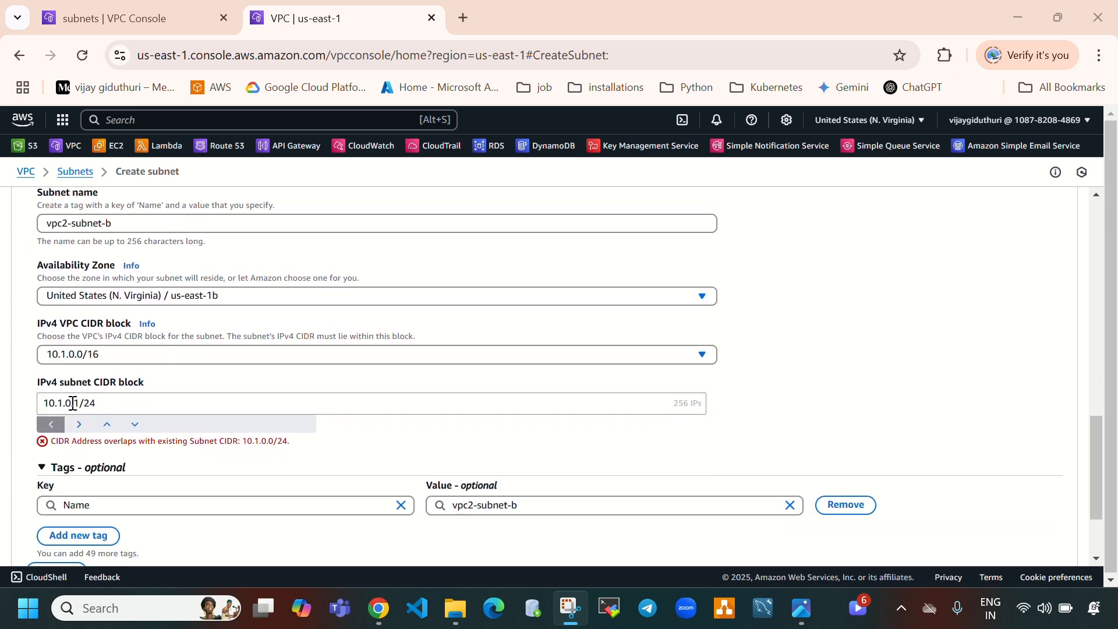
click(73, 403)
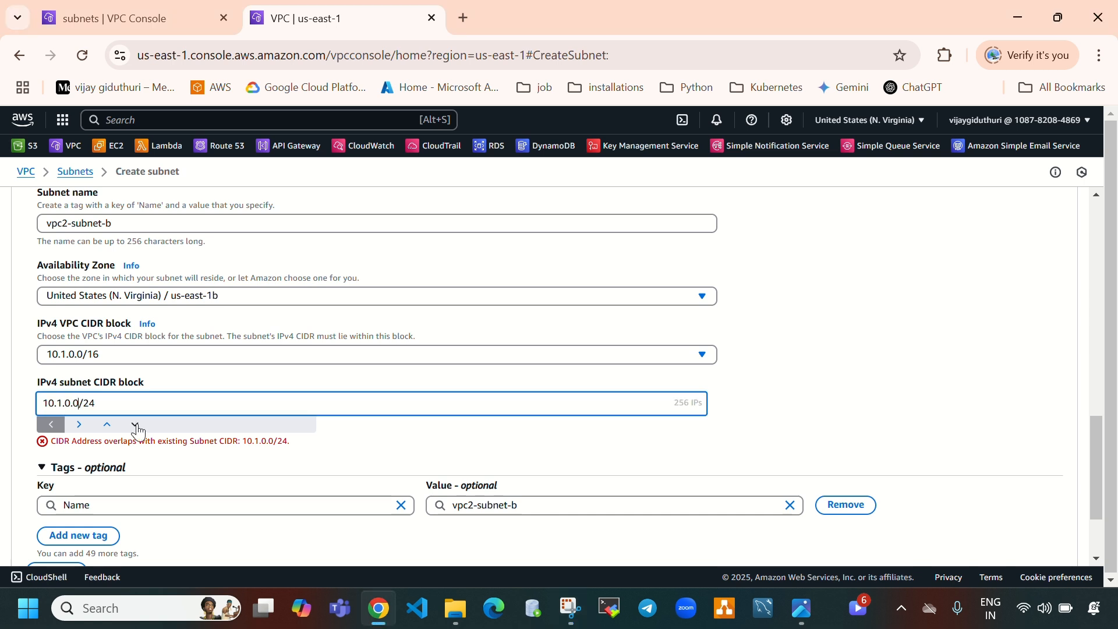
key(BackSpace)
text(1)
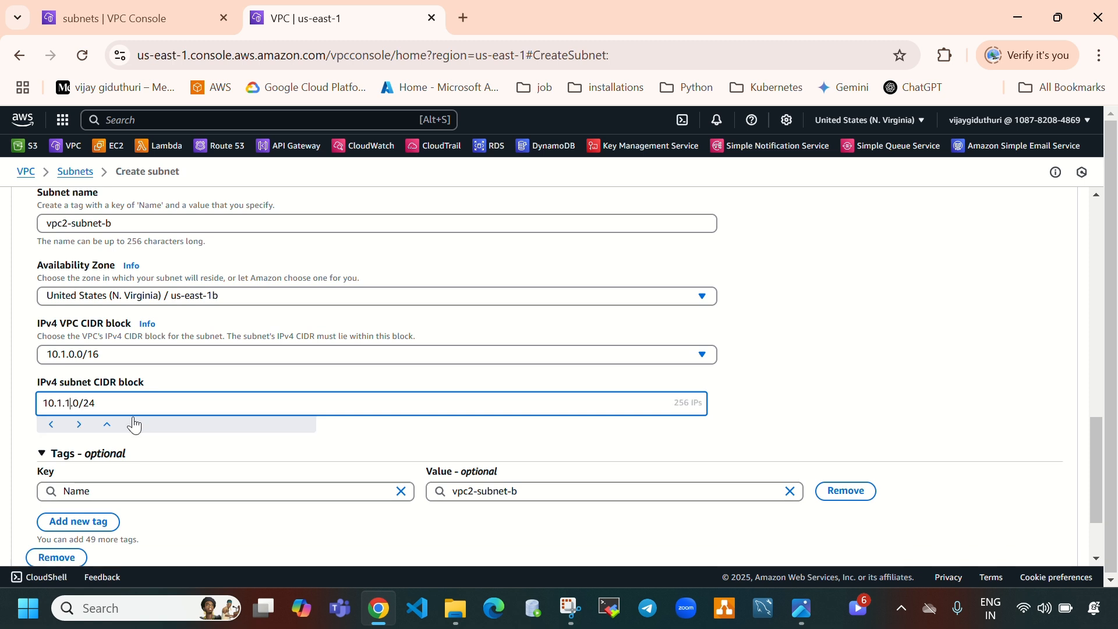
scroll(409, 461, down, 2)
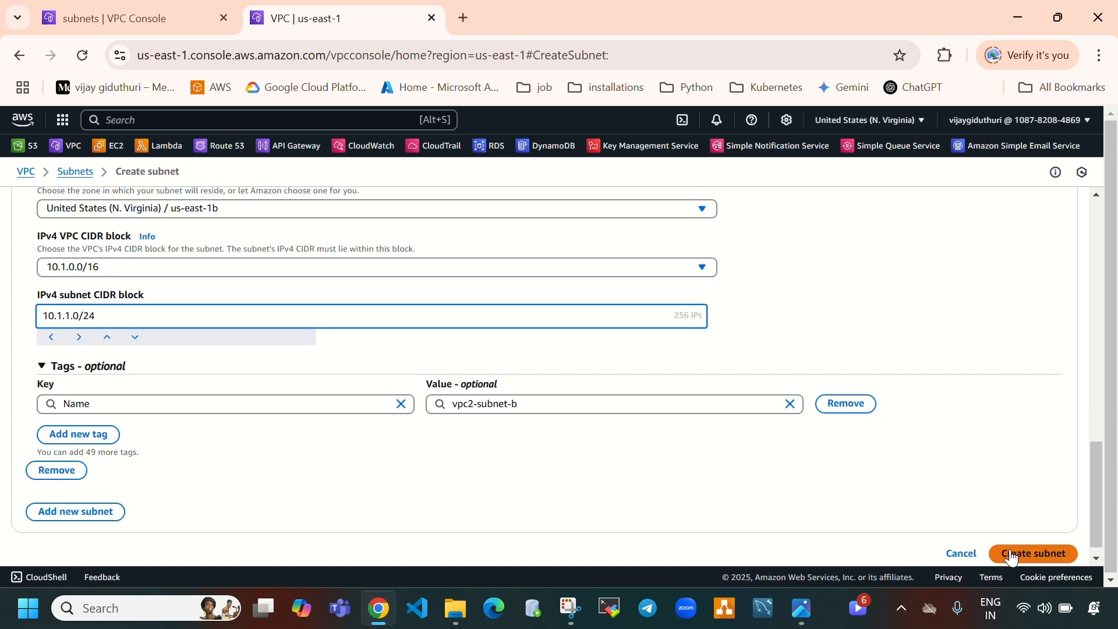
click(1030, 553)
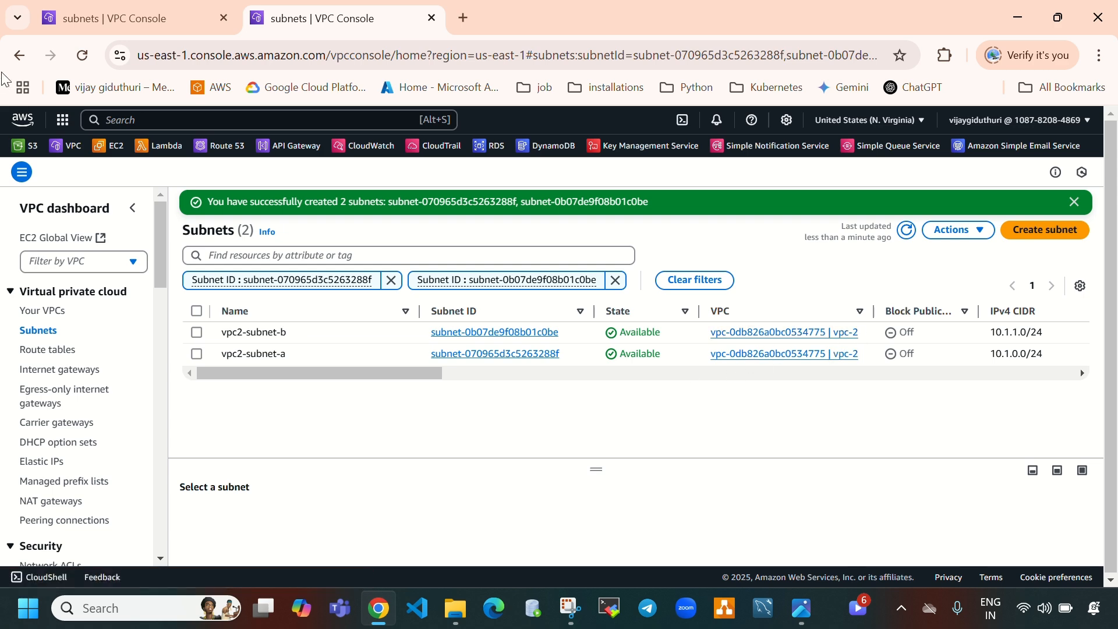
Create an internet gateway named vpc1-igw
click(804, 596)
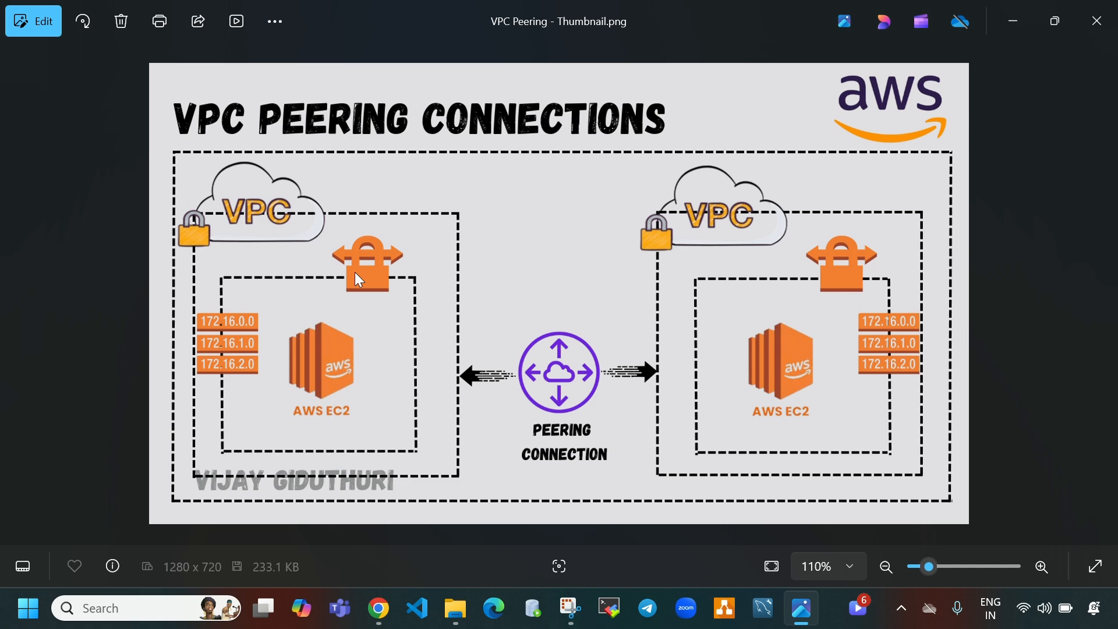
click(378, 608)
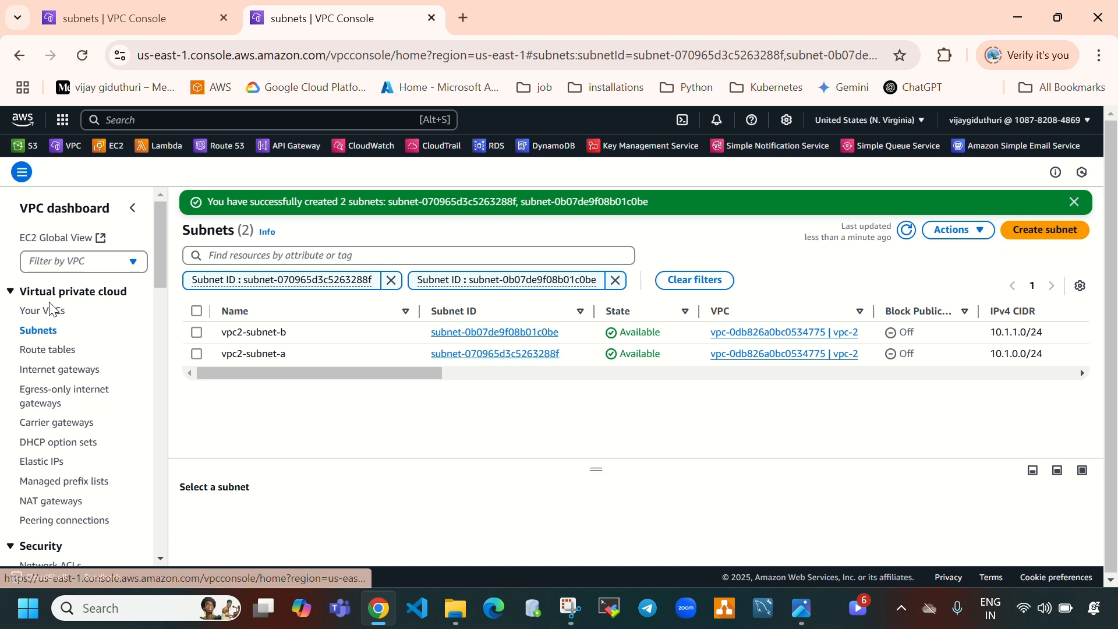
click(53, 370)
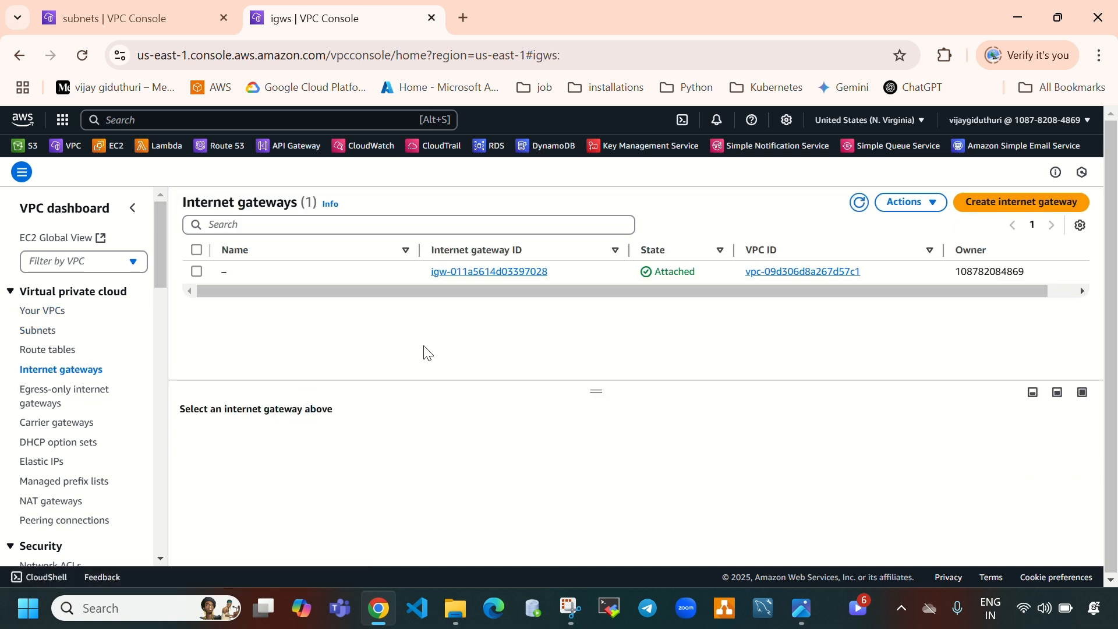
click(118, 18)
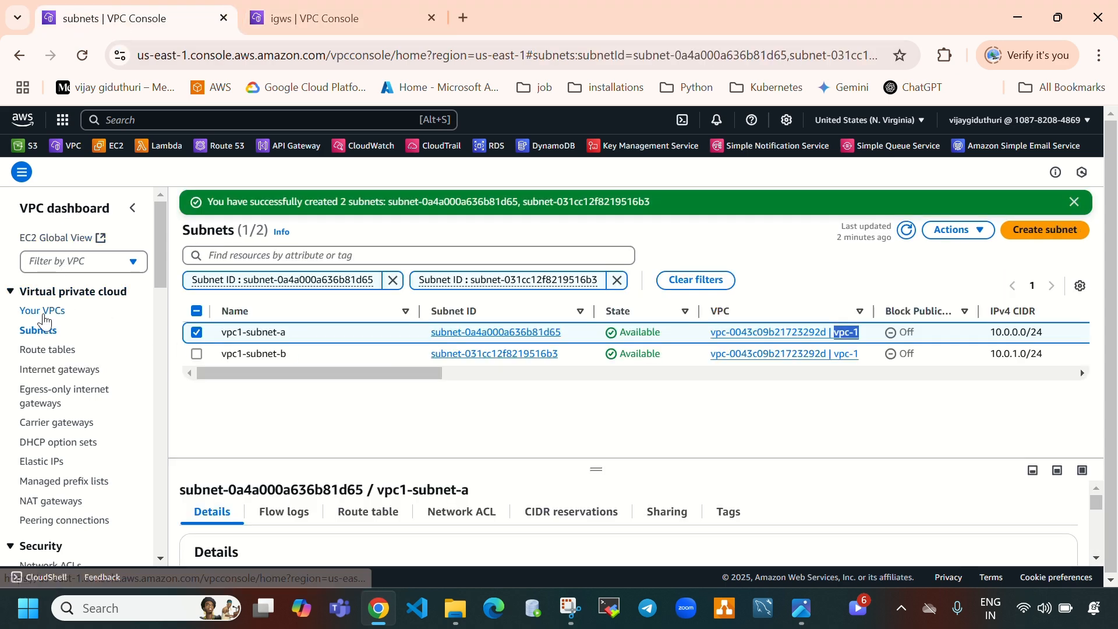
click(40, 376)
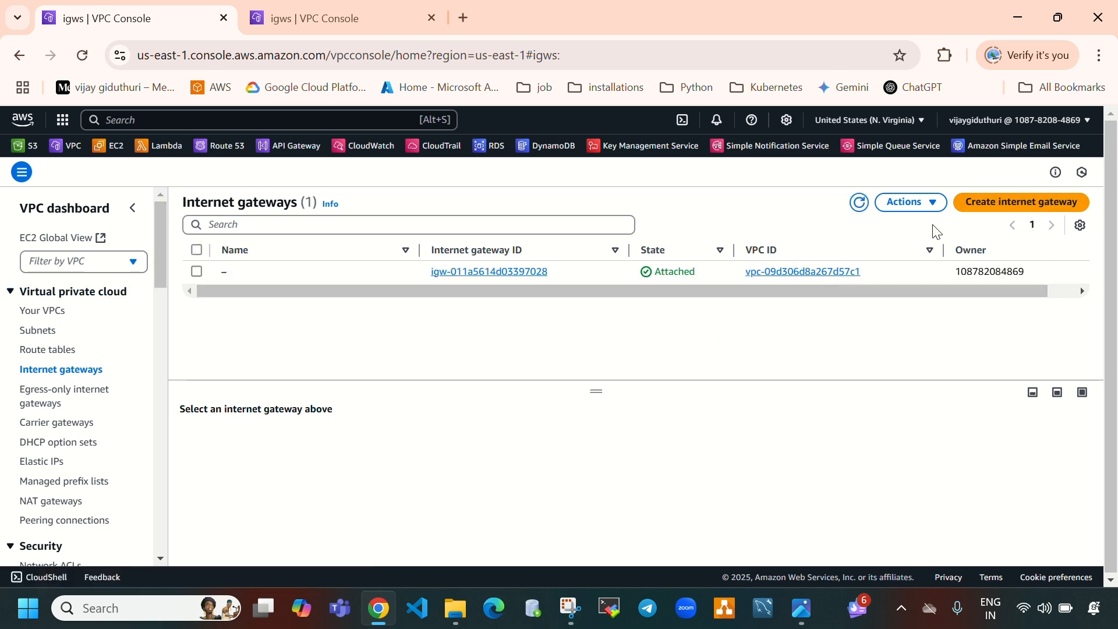
click(978, 214)
click(394, 307)
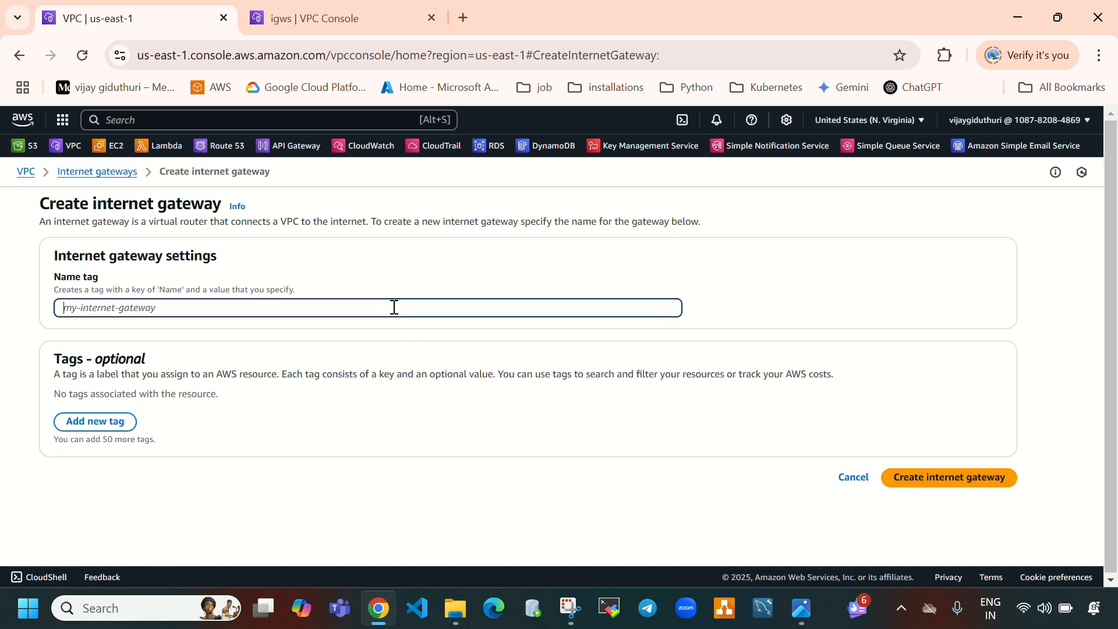
text(vpc1-igw)
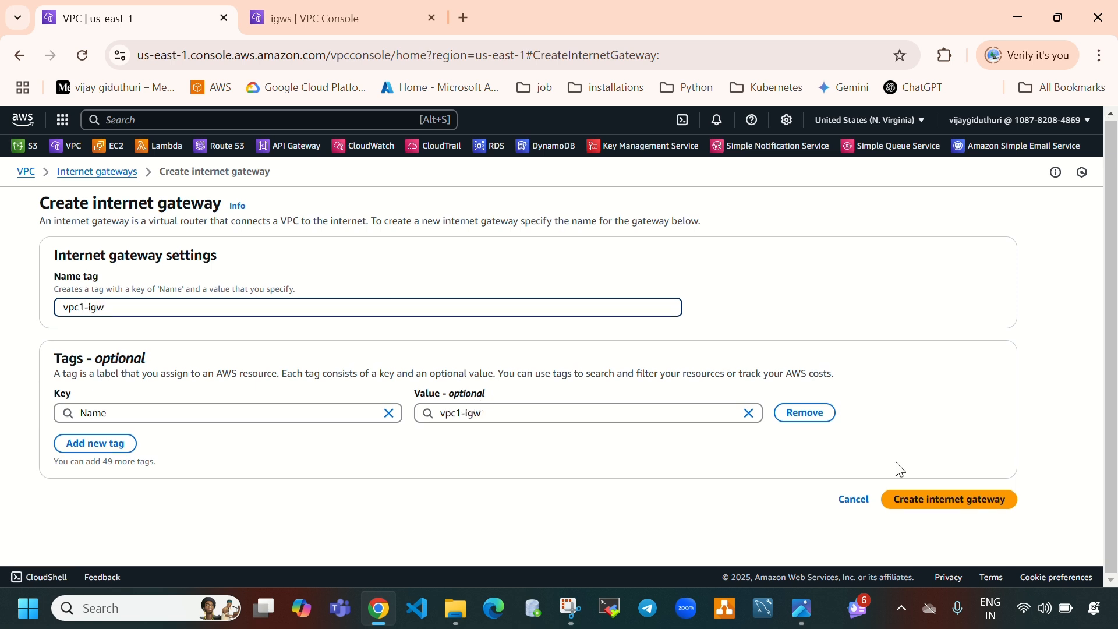
click(998, 506)
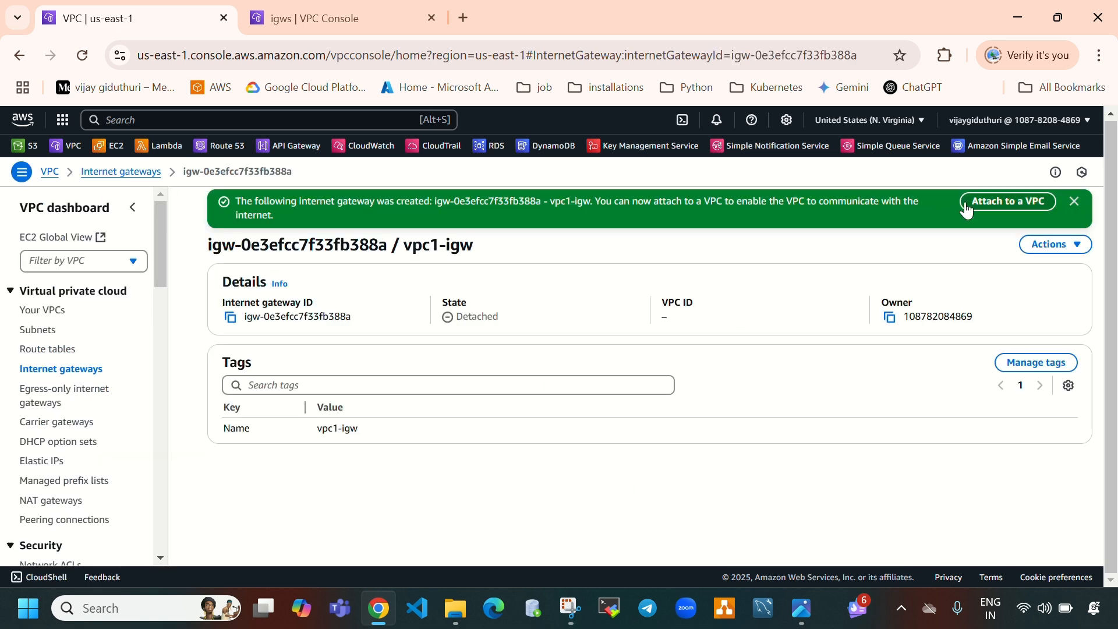
Attach vpc1-igw to the vpc-1 VPC
double_click(473, 321)
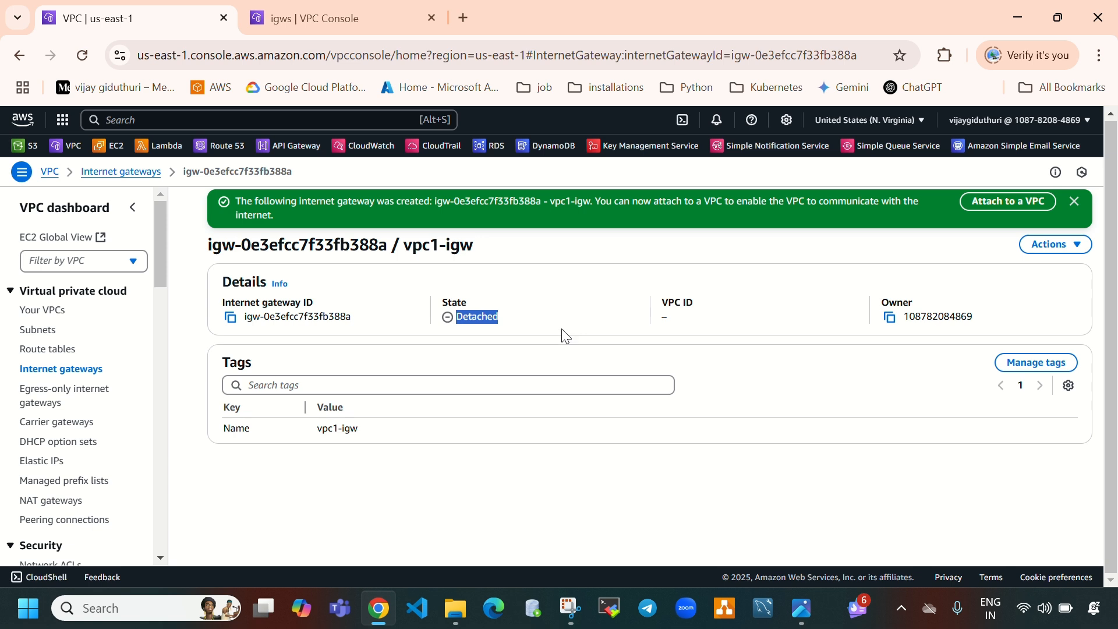
click(1001, 209)
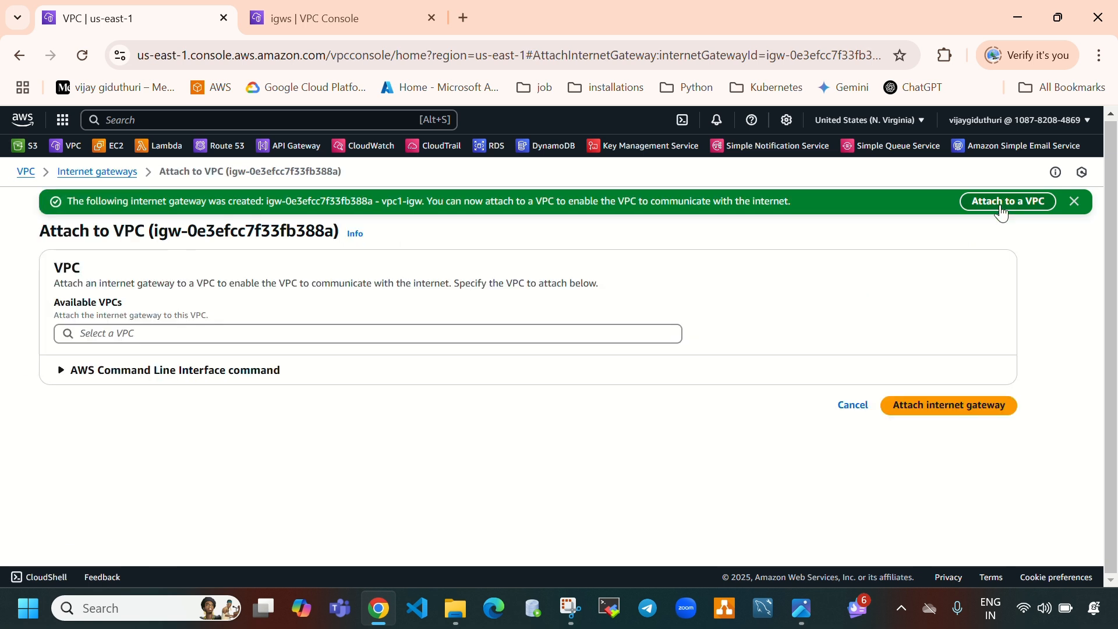
click(494, 333)
click(309, 384)
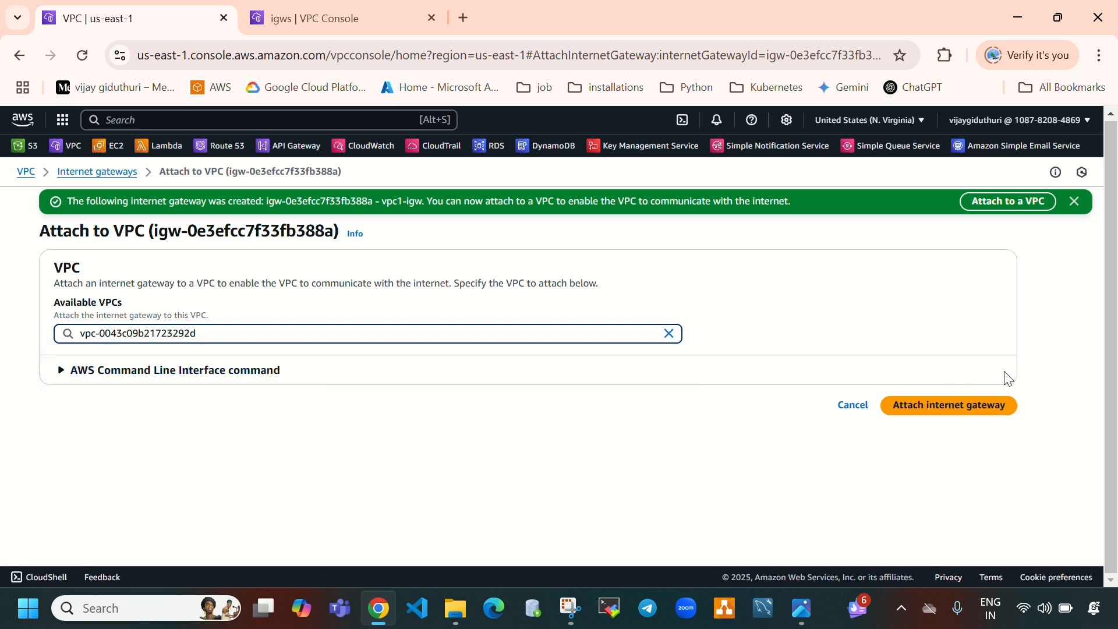
click(958, 408)
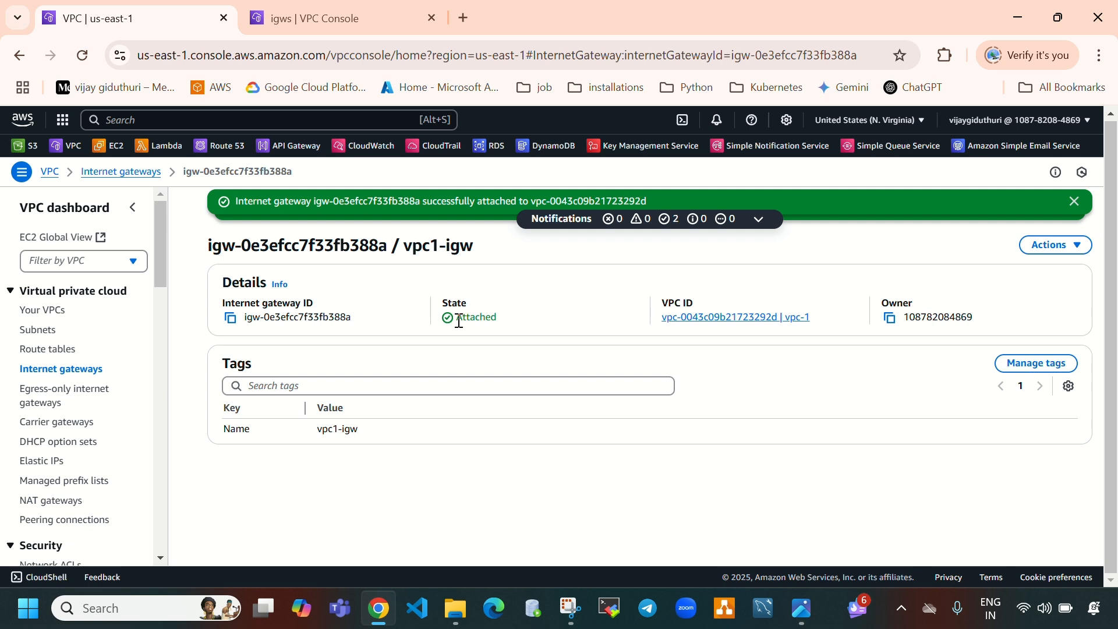
drag(459, 322, 550, 330)
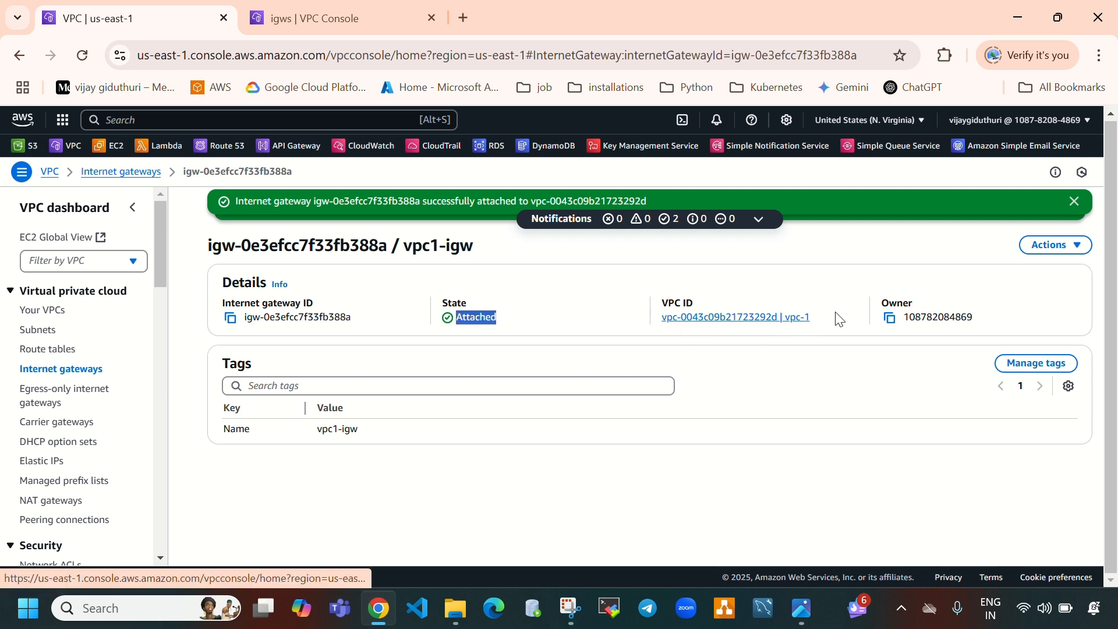
Create a second internet gateway named vpc2-igw
click(339, 24)
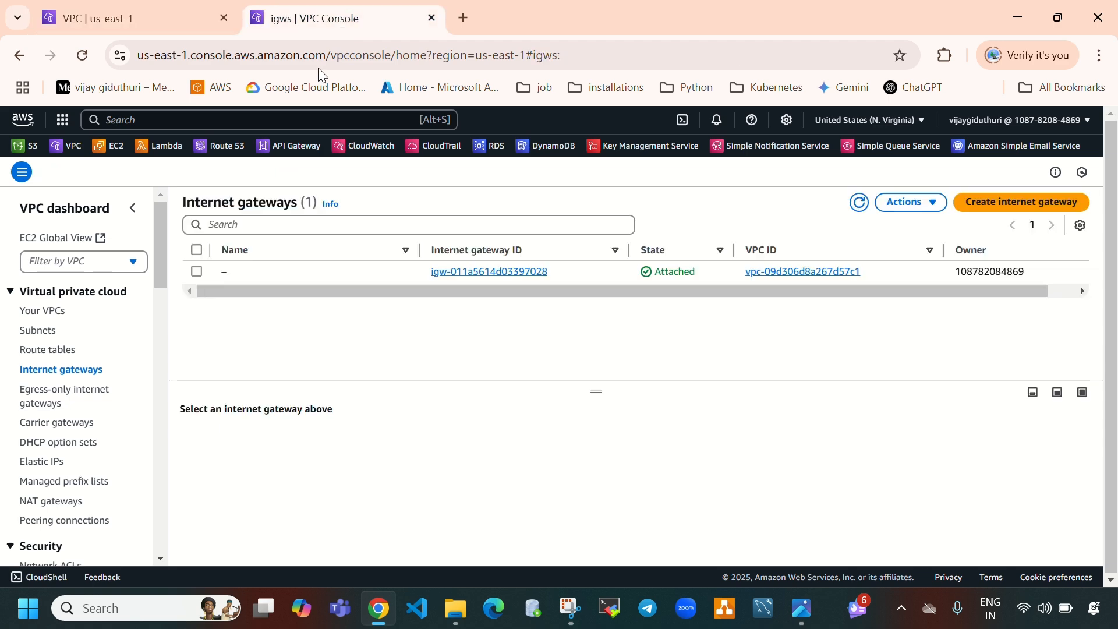
click(862, 211)
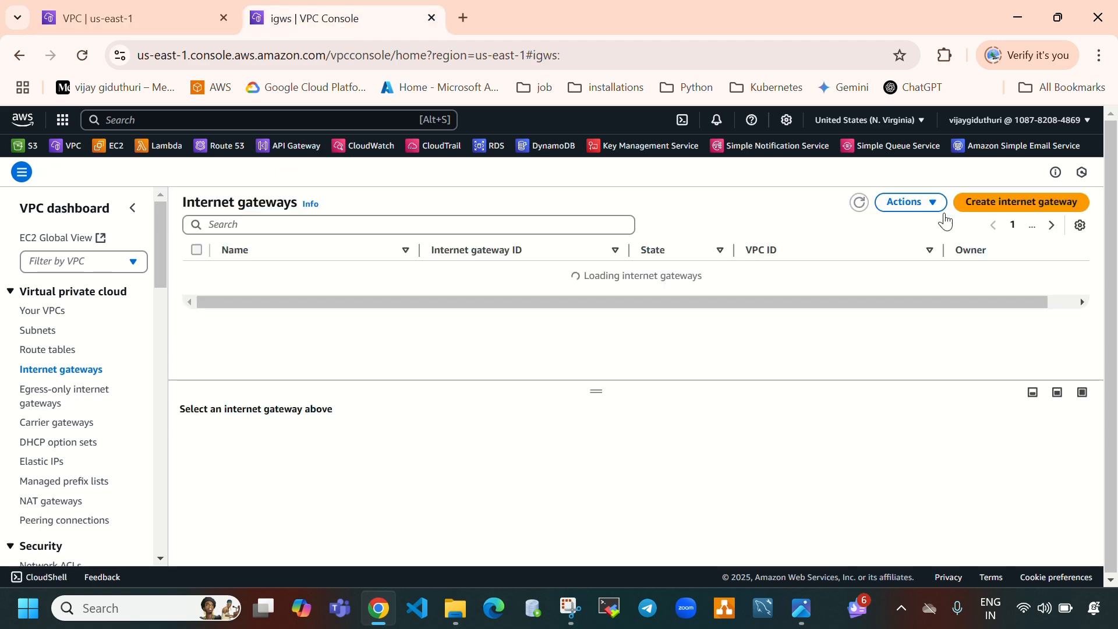
click(1005, 202)
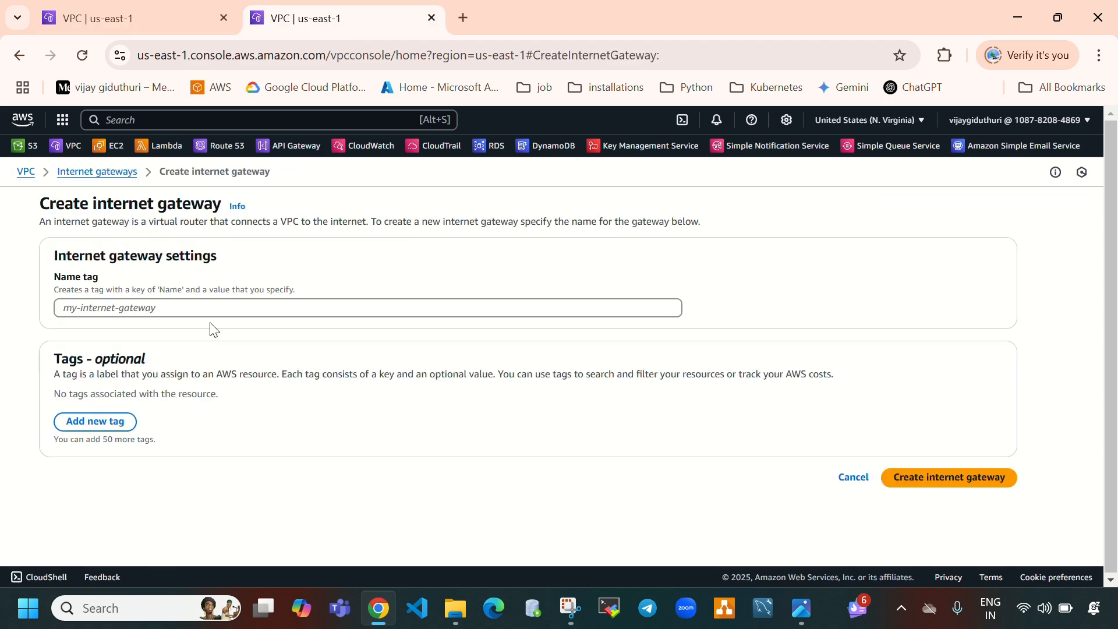
click(219, 309)
text(vpc)
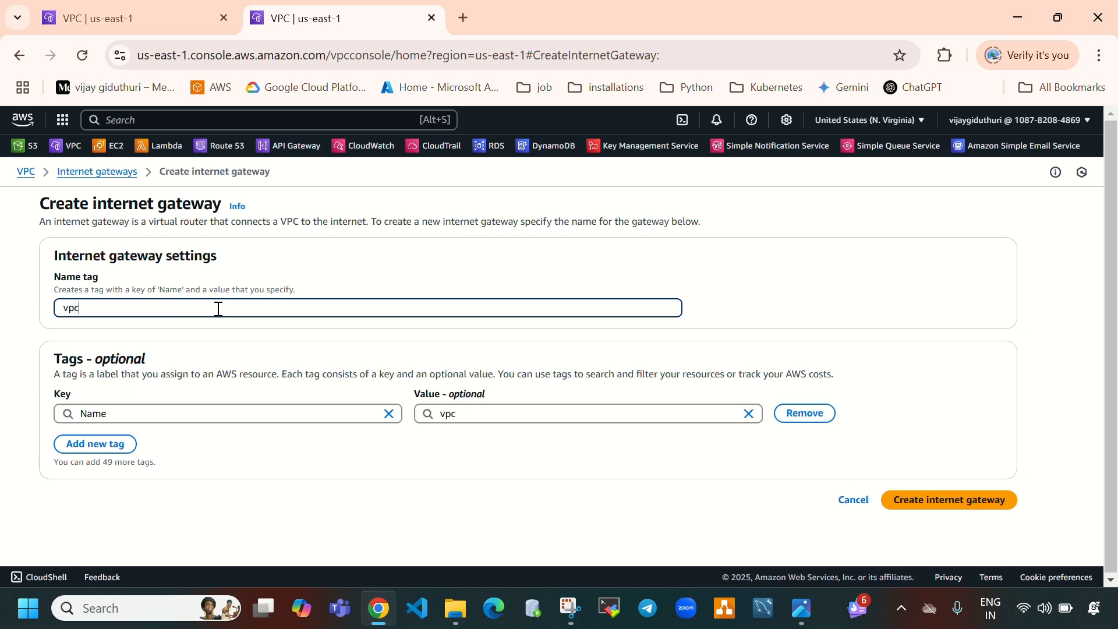
text(2-igw)
click(967, 509)
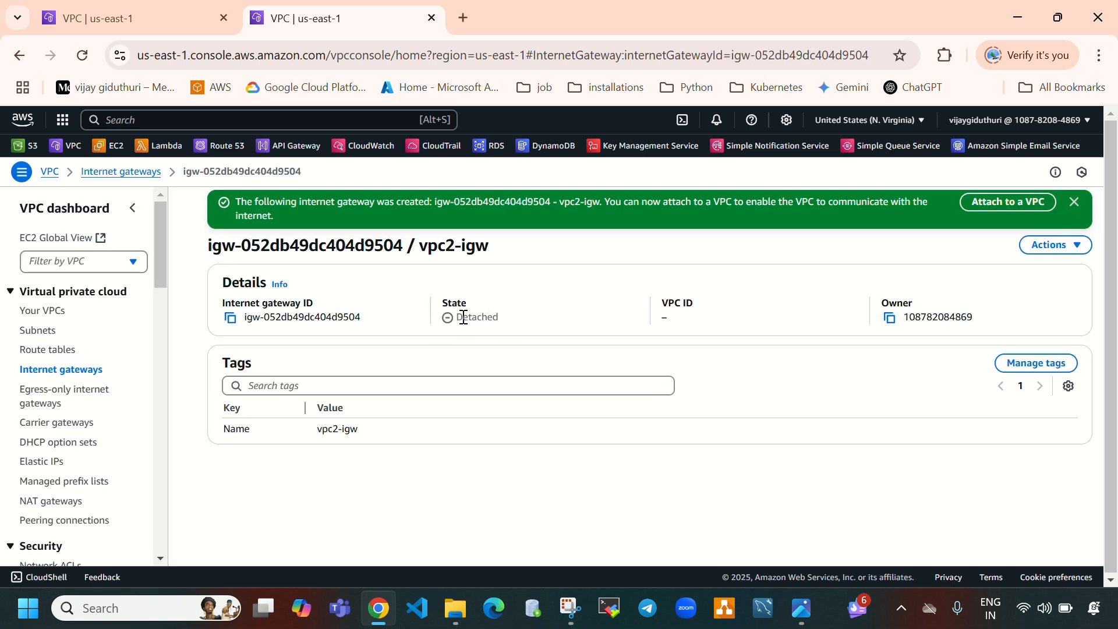
Attach vpc2-igw to the vpc-2 VPC
drag(461, 317, 511, 319)
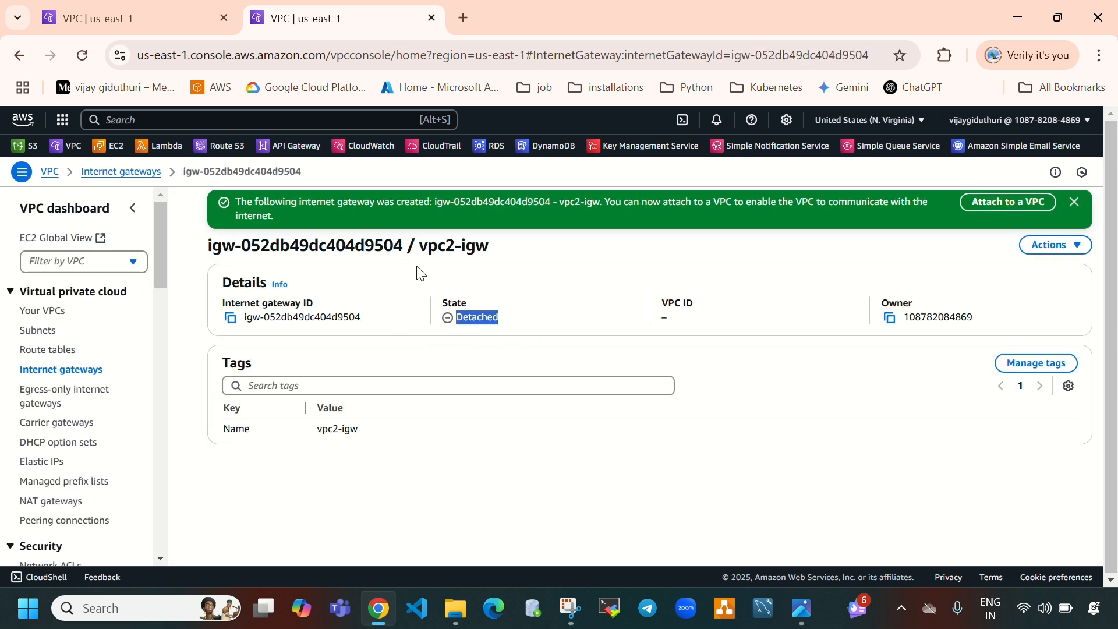
click(422, 247)
drag(422, 247, 513, 256)
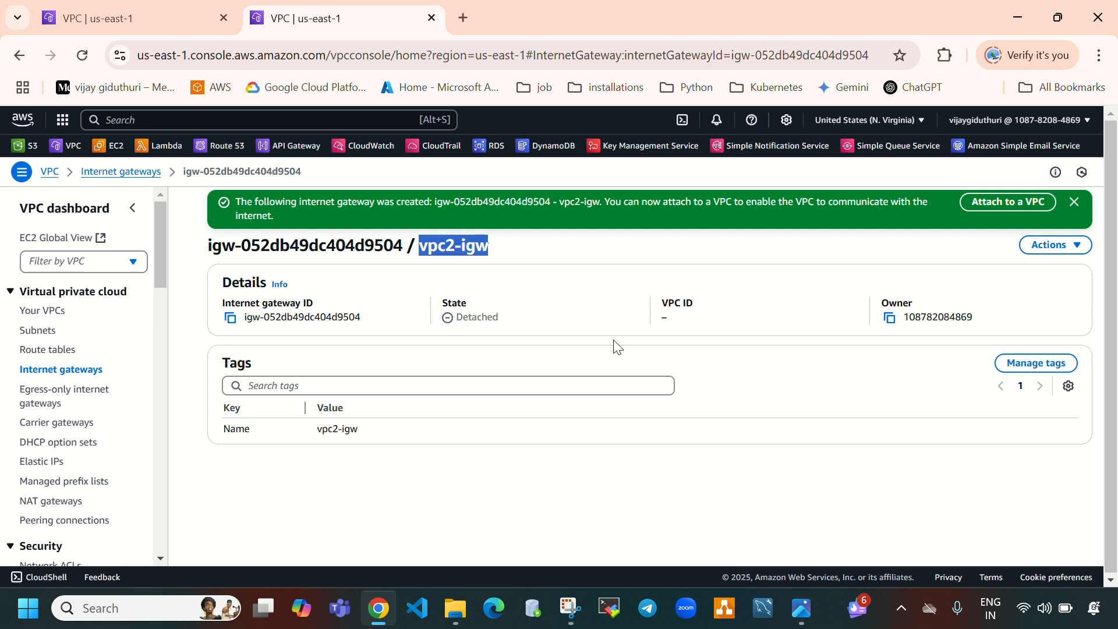
click(498, 269)
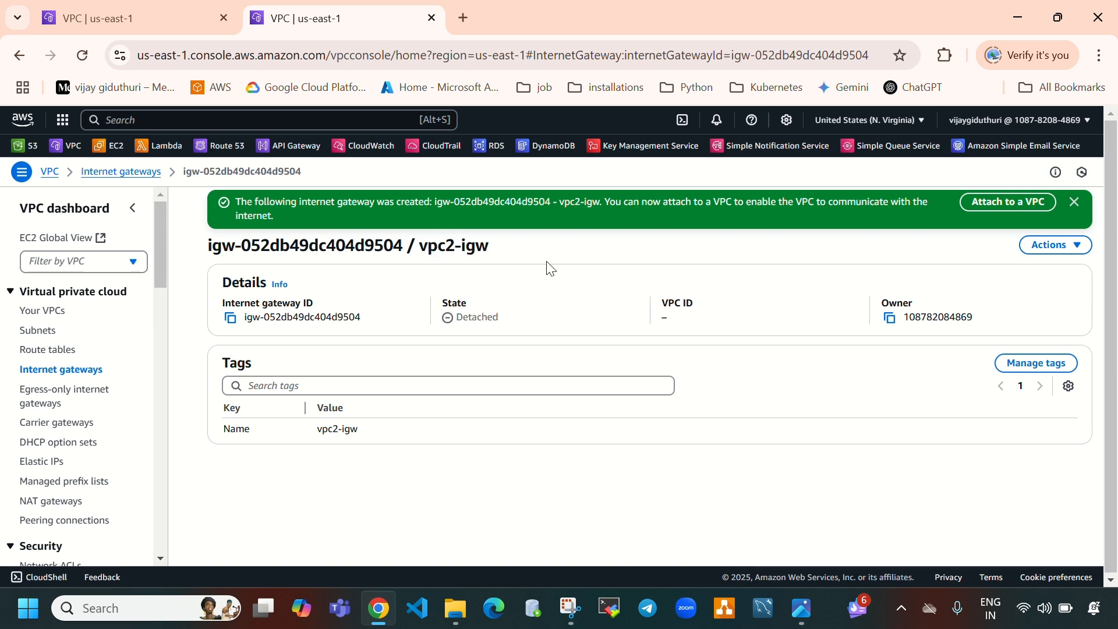
click(979, 205)
click(390, 336)
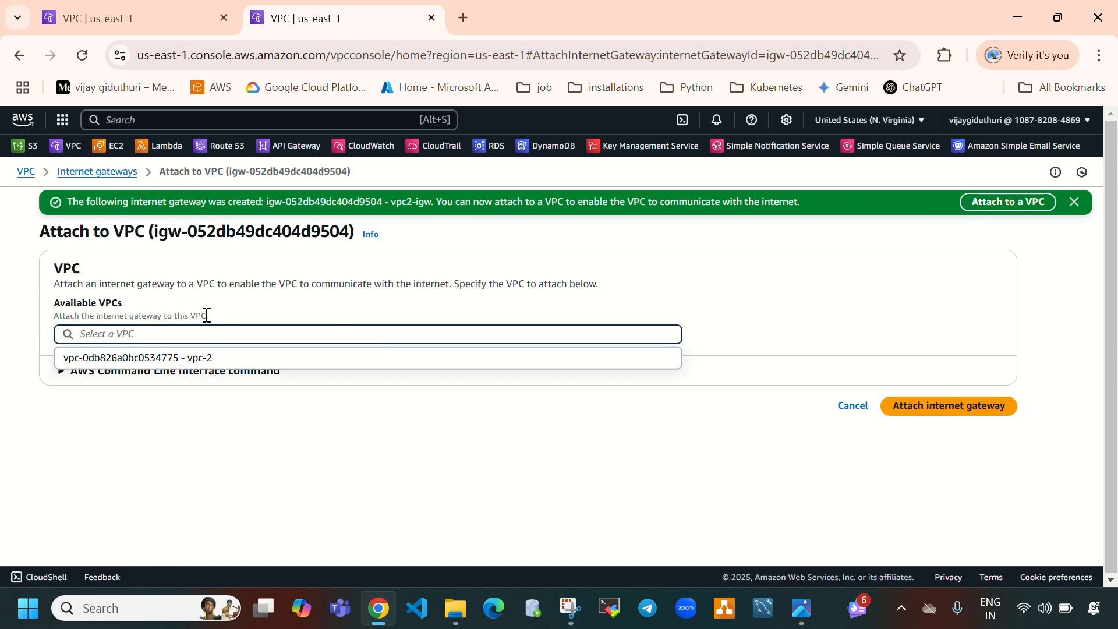
click(192, 358)
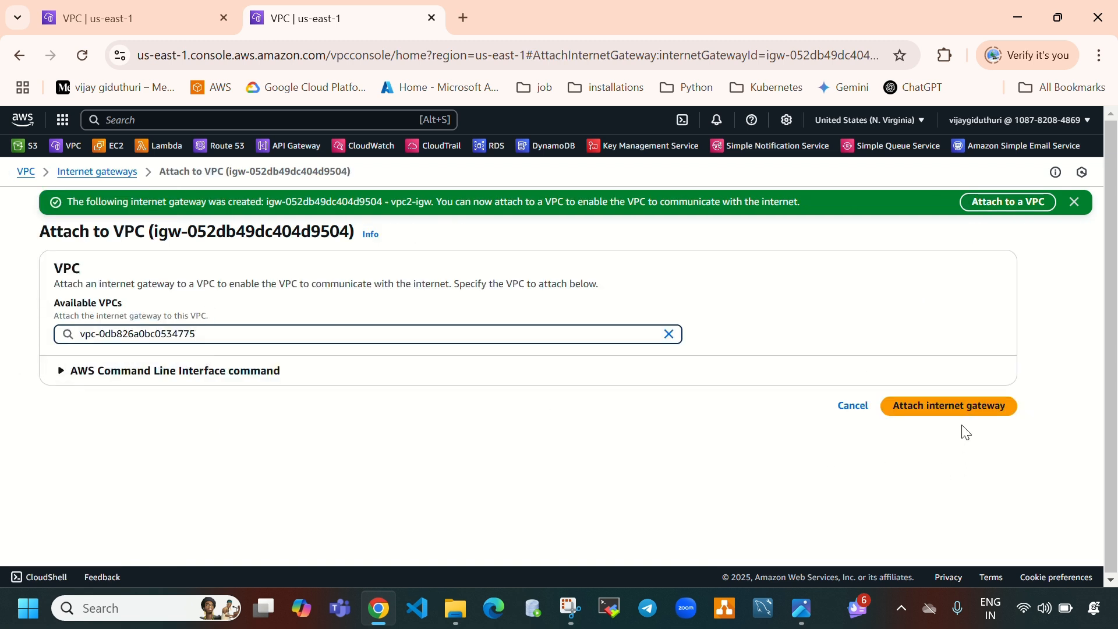
click(950, 408)
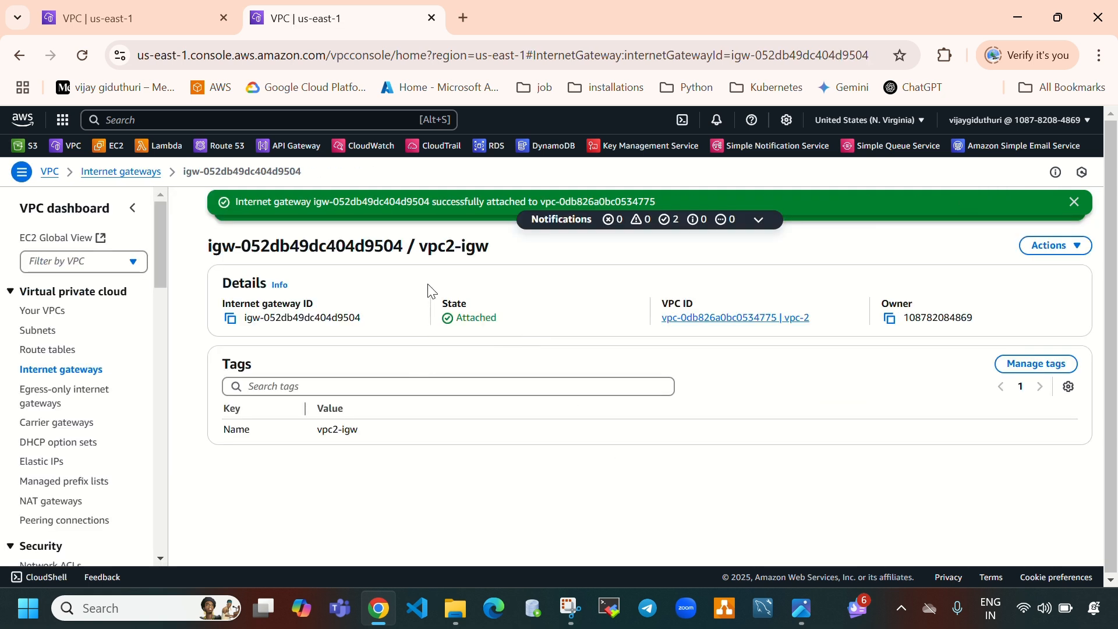
drag(426, 248, 492, 252)
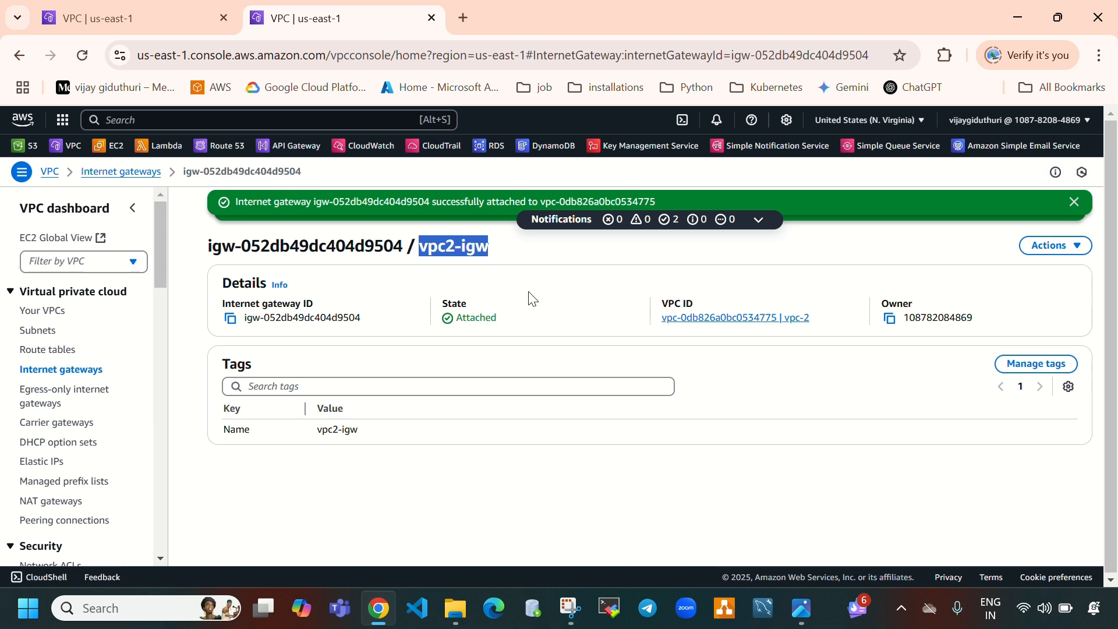
double_click(460, 319)
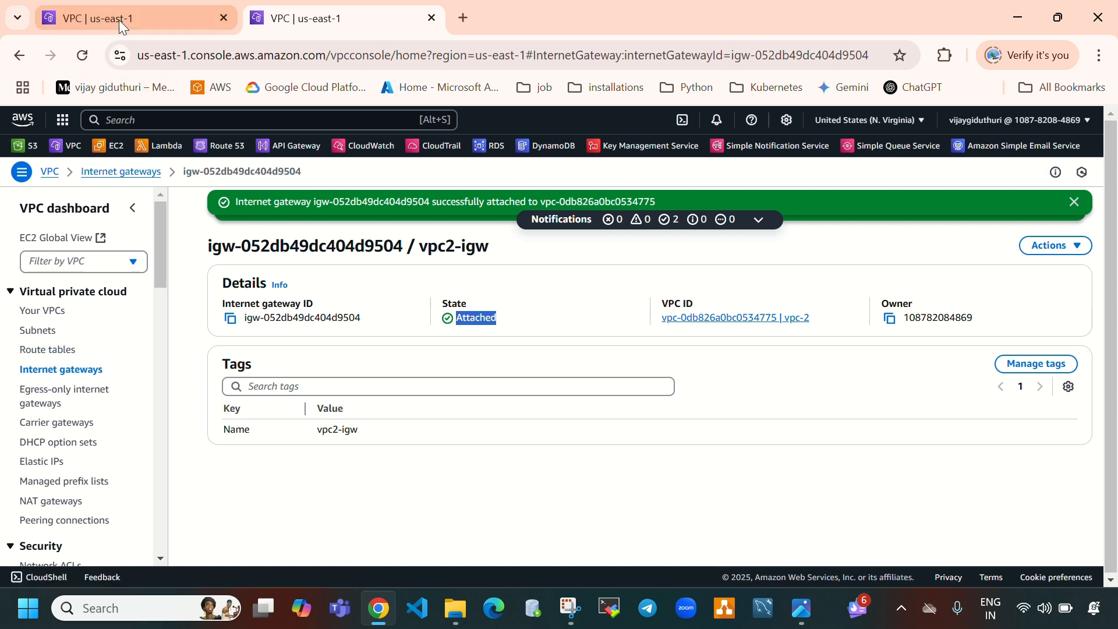
Create a route table named vpc1-RT for the vpc-1 VPC
key(ctrl+shift+Tab)
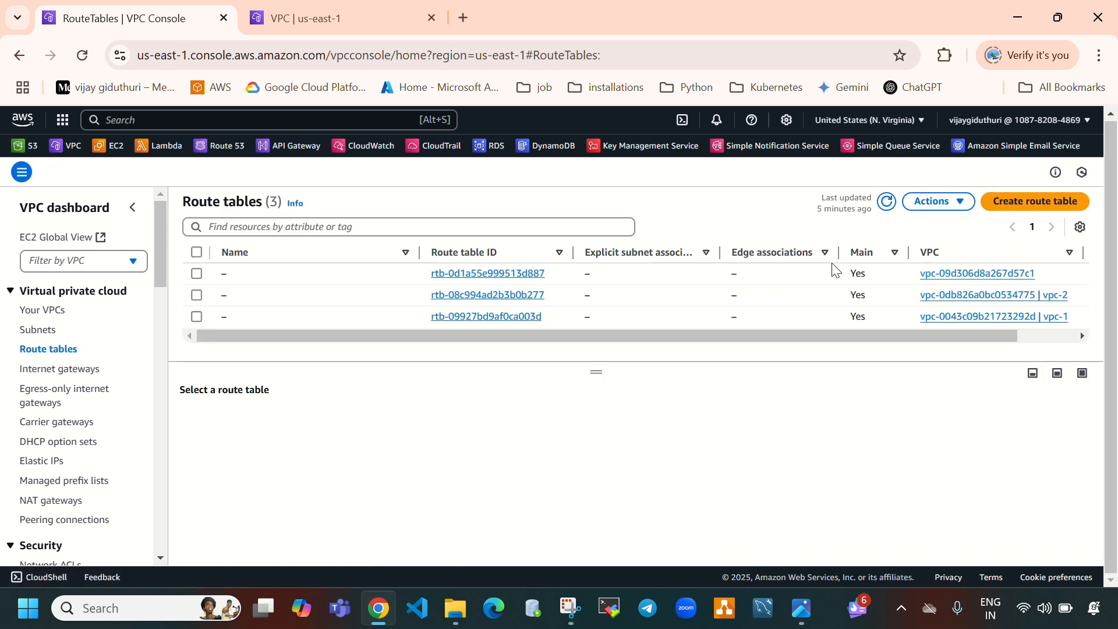
click(885, 216)
click(1009, 214)
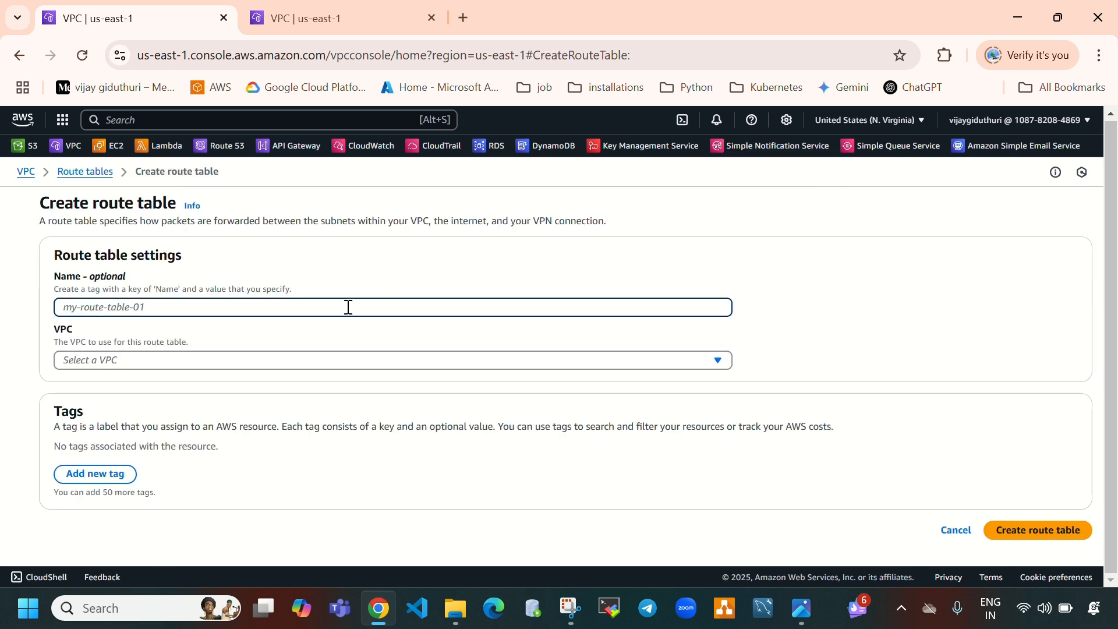
text(vpc1-RT)
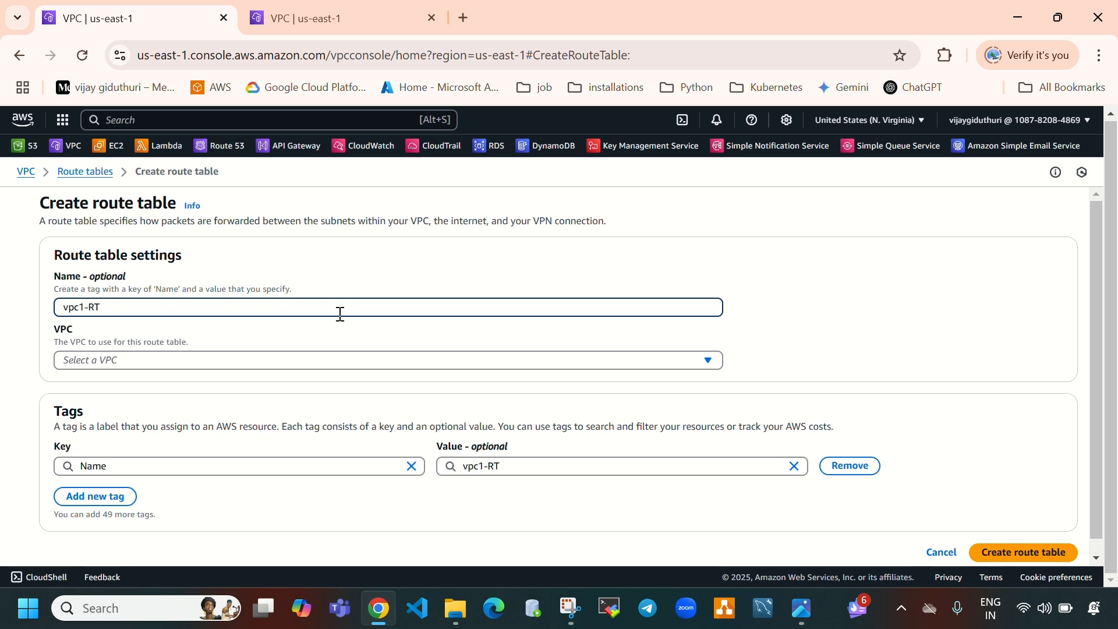
click(312, 359)
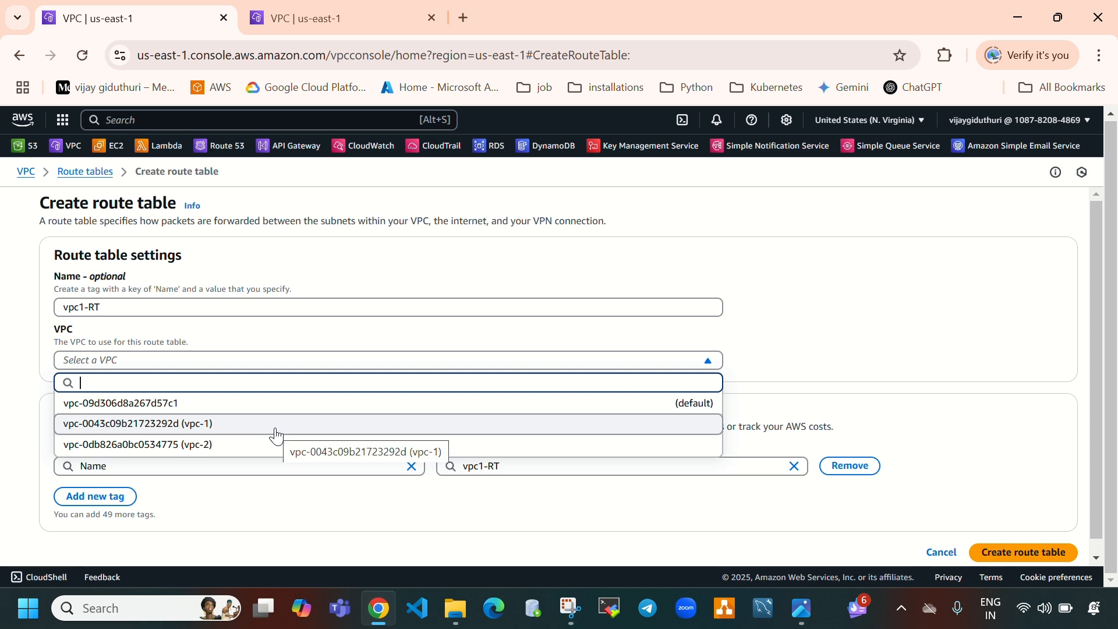
click(275, 429)
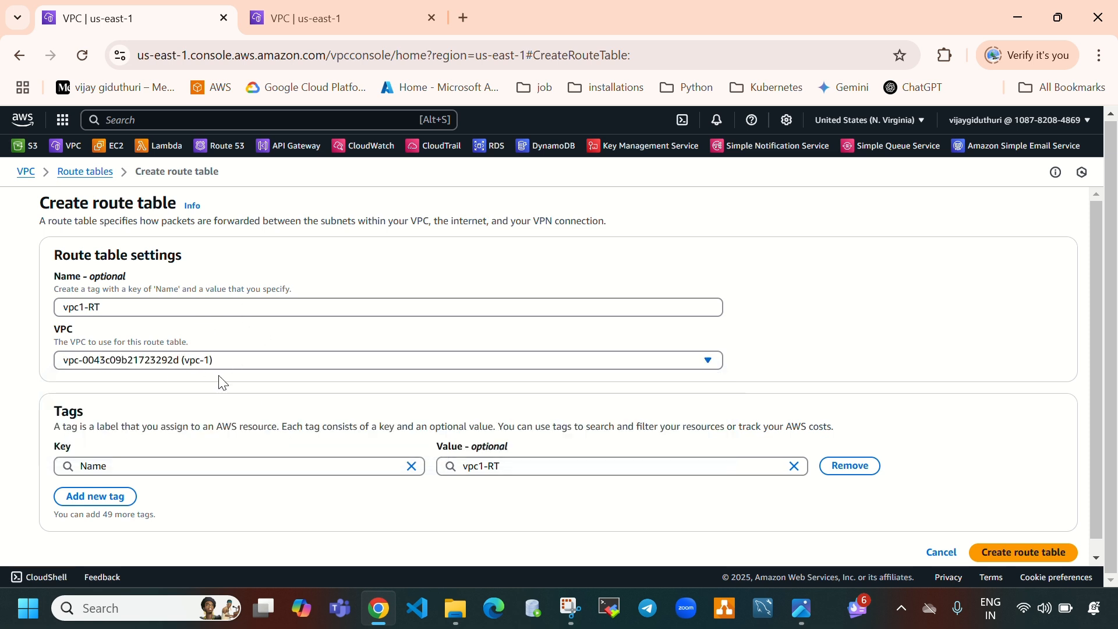
scroll(291, 387, down, 1)
click(1034, 541)
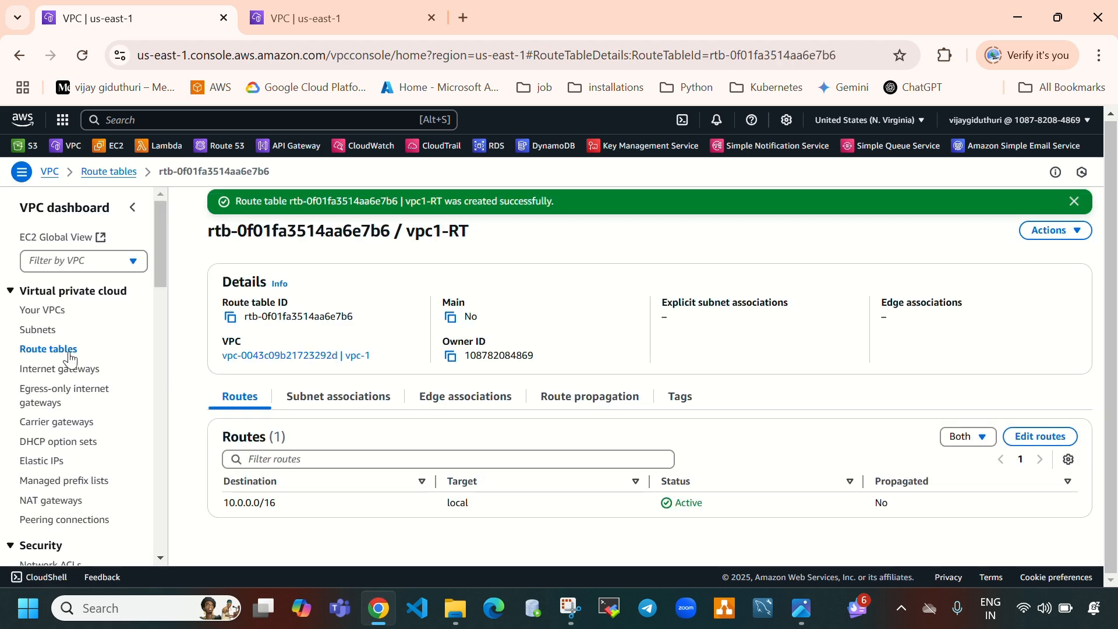
Associate both vpc1-subnet-a and vpc1-subnet-b explicitly with the vpc1-RT route table
click(50, 350)
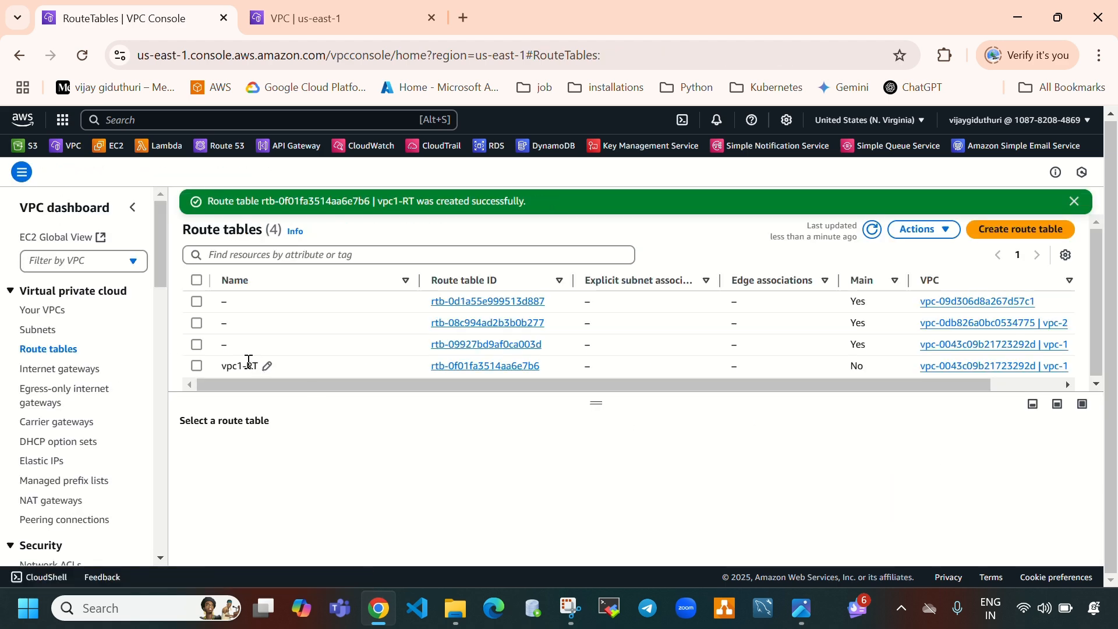
drag(599, 401, 602, 407)
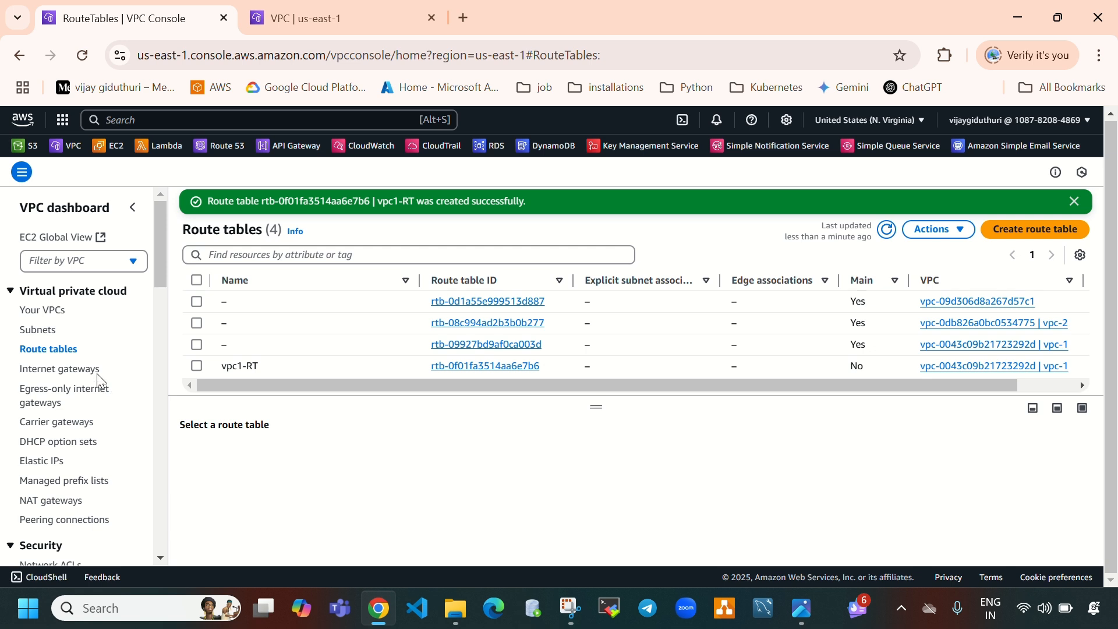
click(197, 365)
click(340, 453)
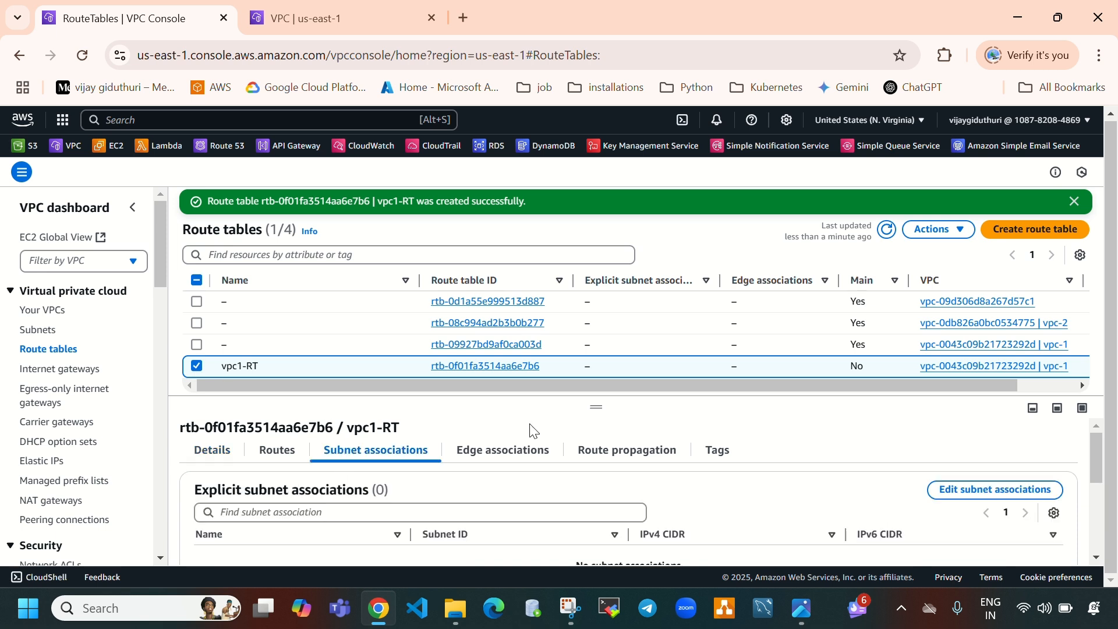
drag(598, 408, 599, 317)
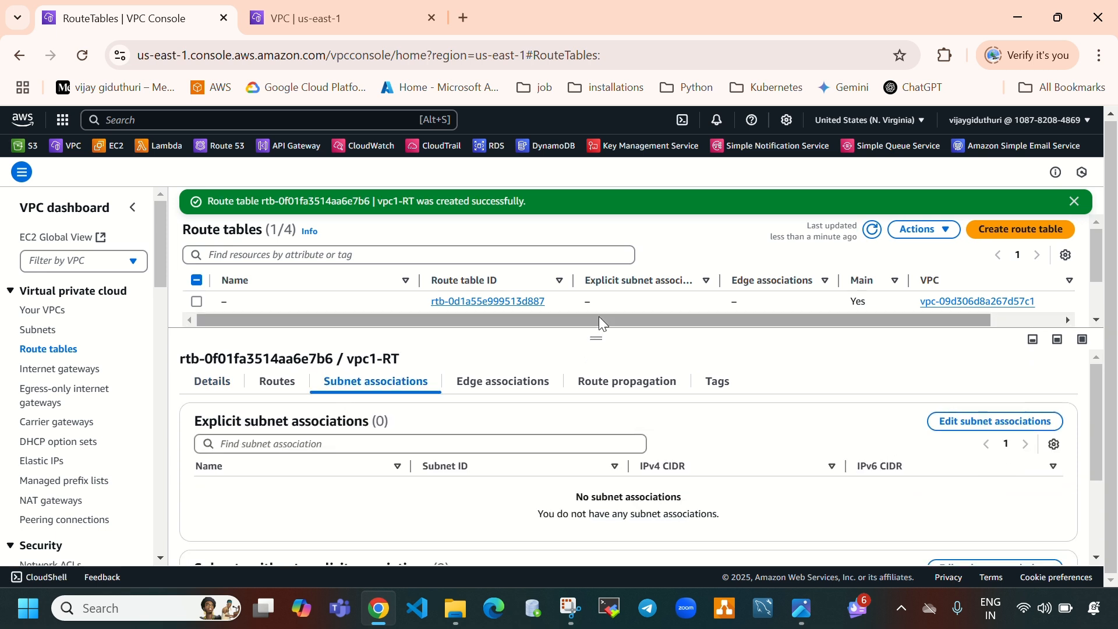
scroll(997, 454, down, 2)
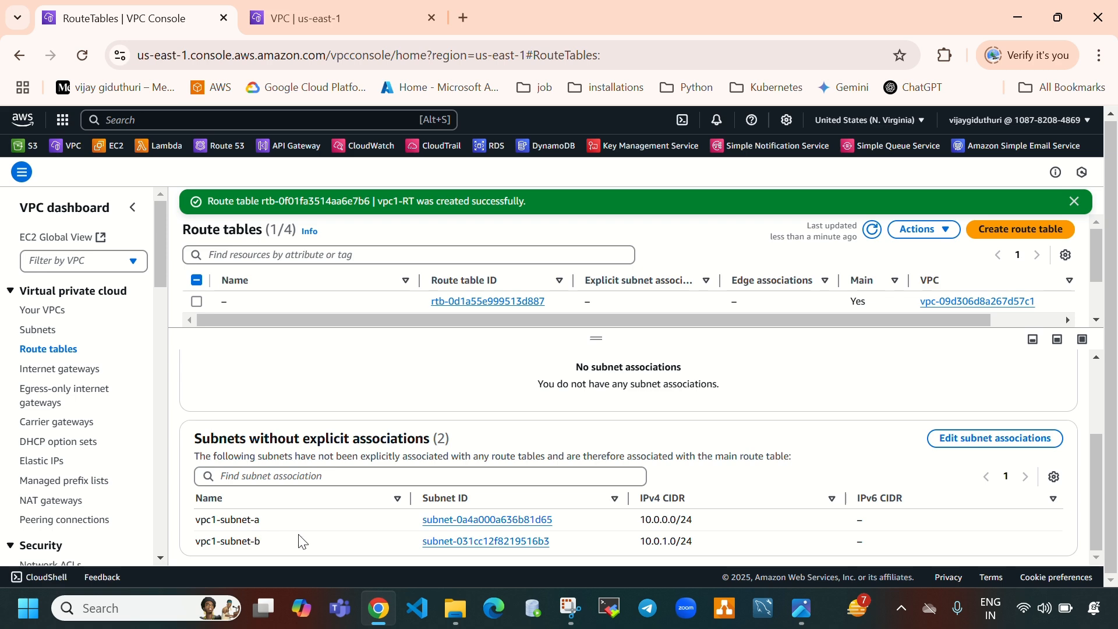
scroll(475, 487, up, 3)
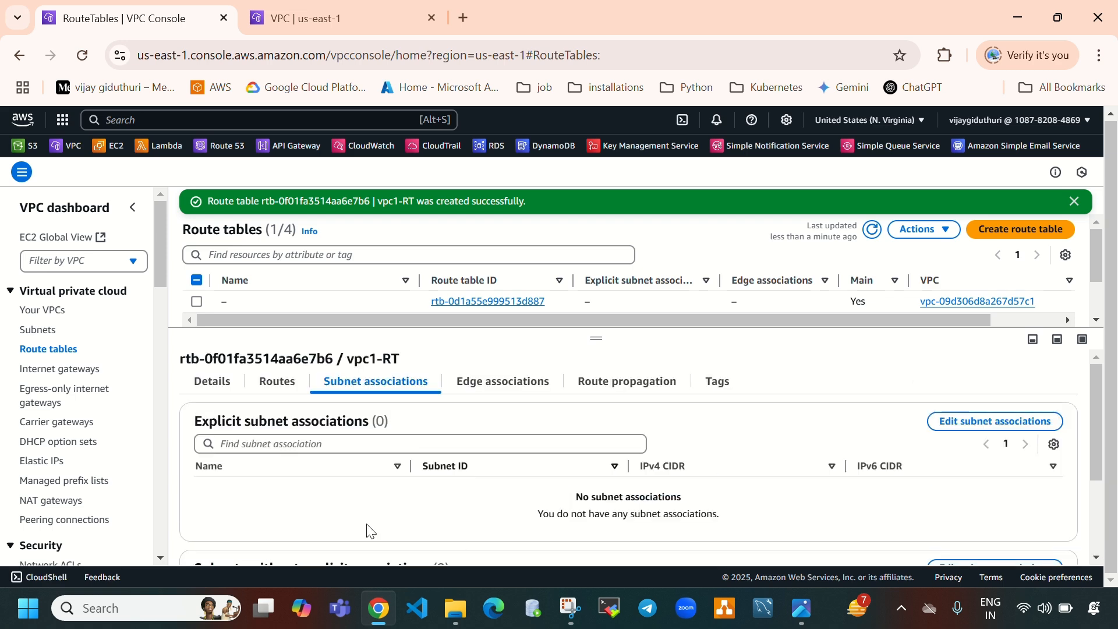
click(977, 432)
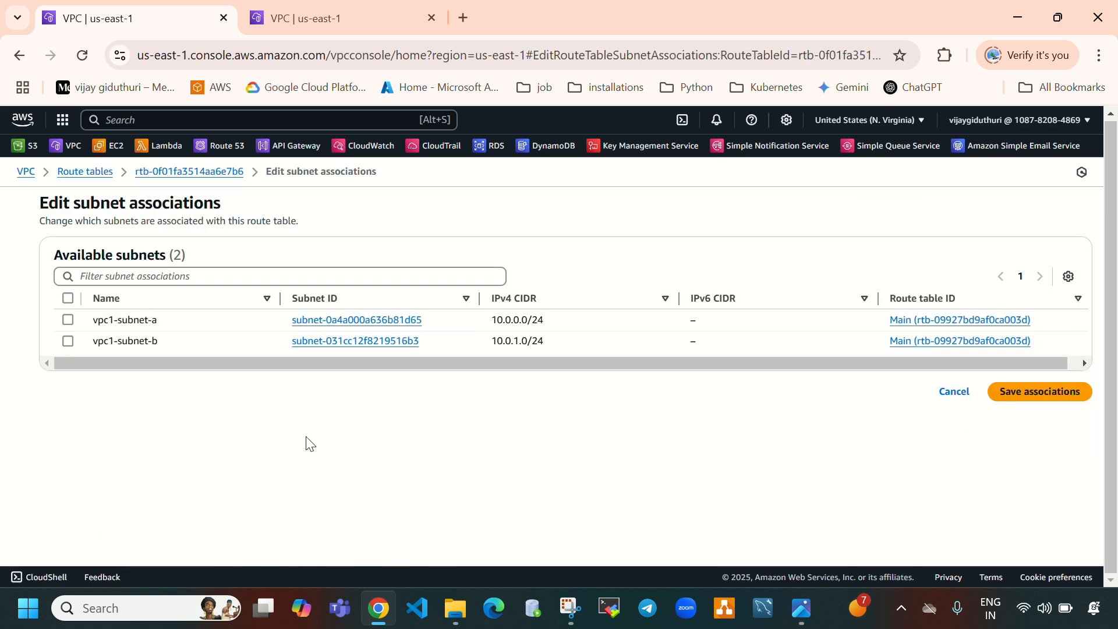
click(64, 295)
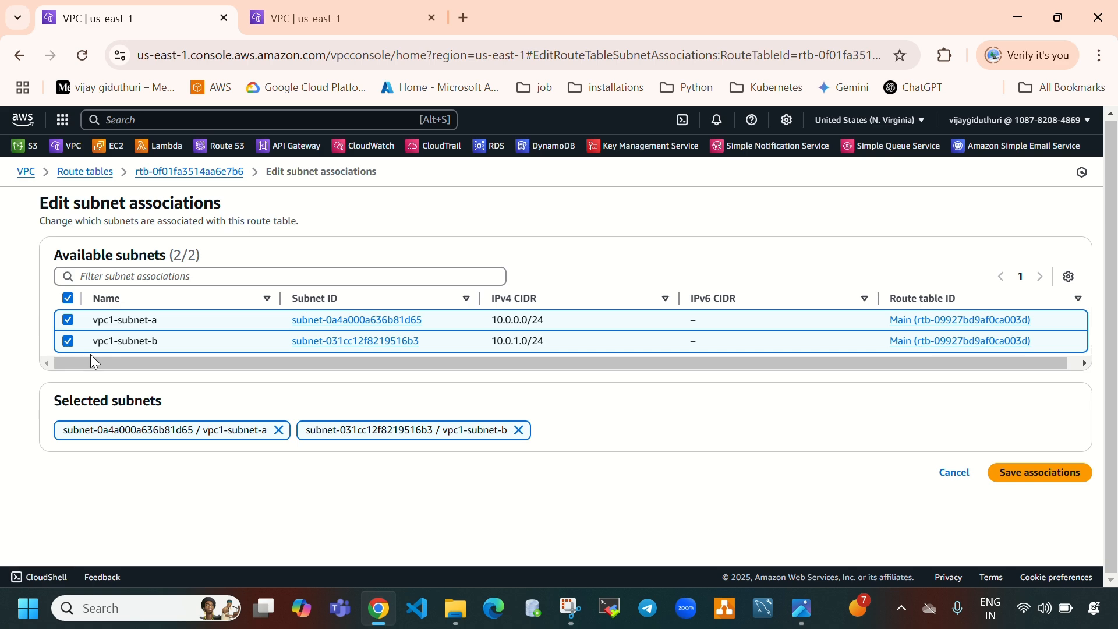
click(1022, 476)
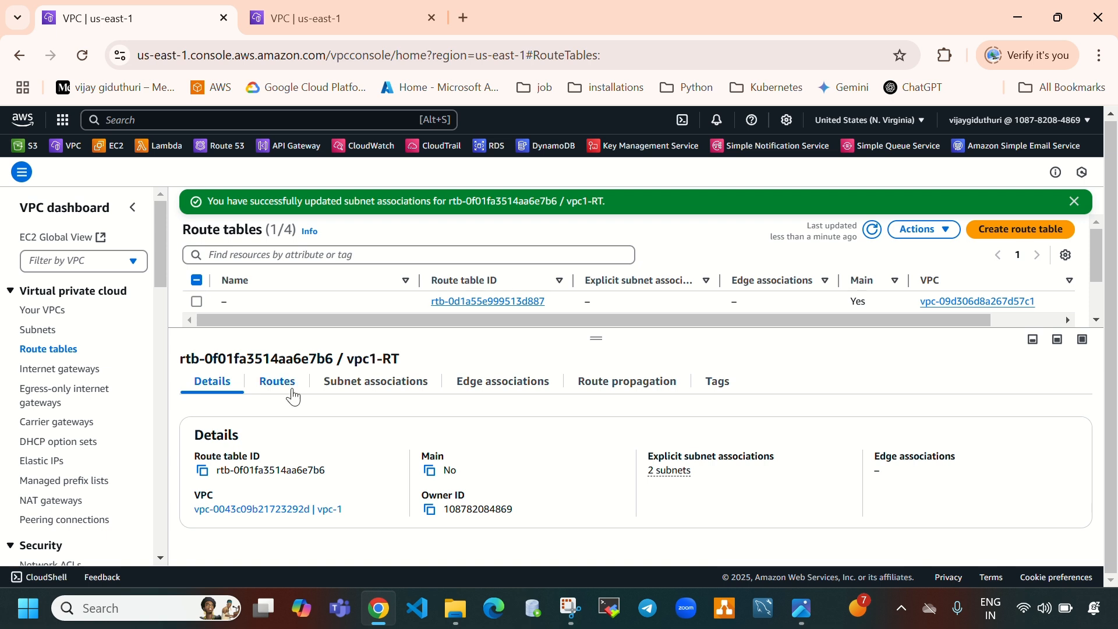
Add a route in vpc1-RT sending 0.0.0.0/0 to the vpc1-igw internet gateway
click(349, 387)
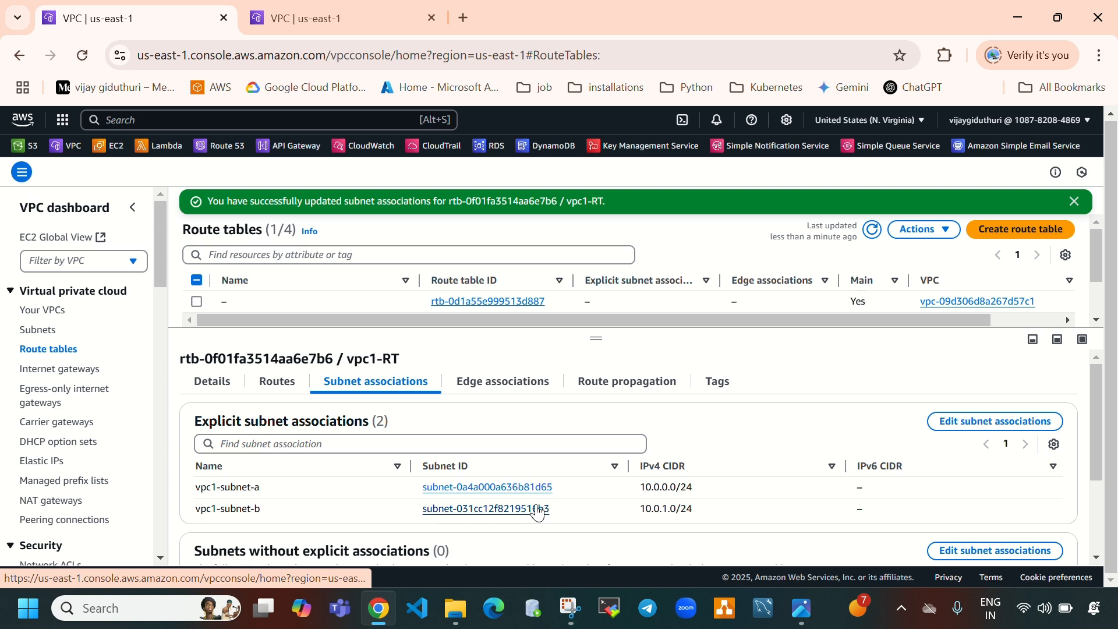
click(279, 388)
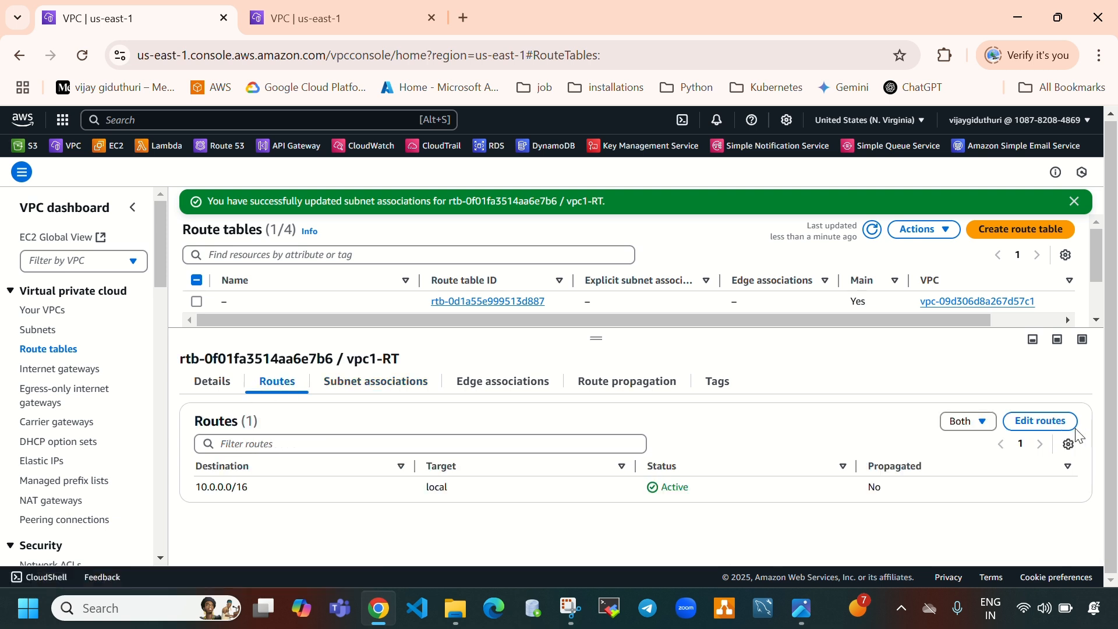
click(1048, 420)
click(86, 333)
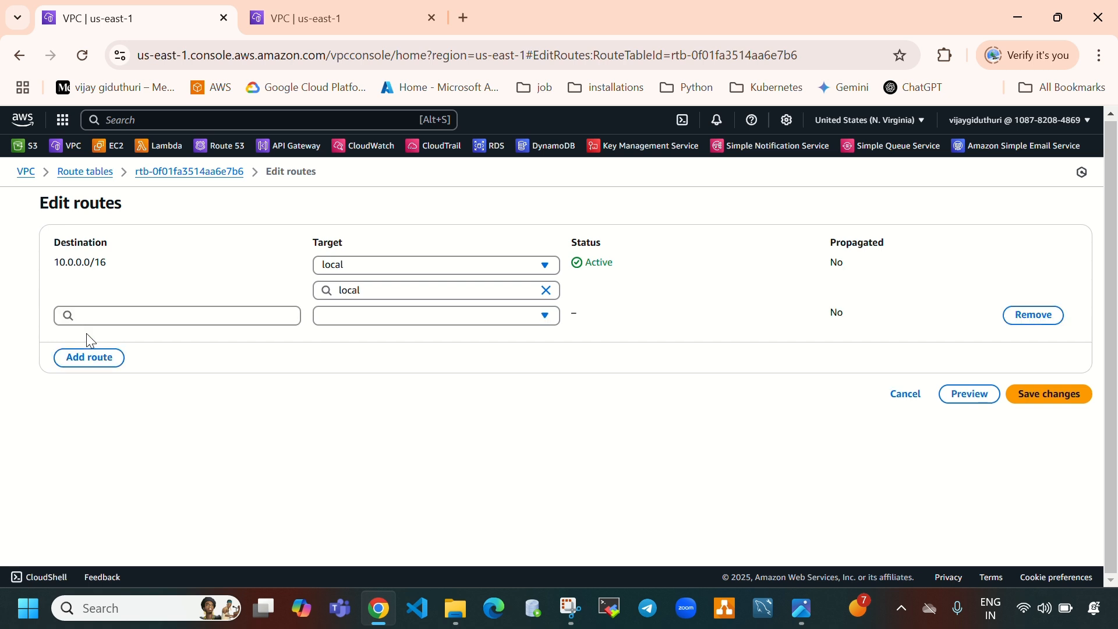
click(110, 315)
click(127, 340)
click(372, 319)
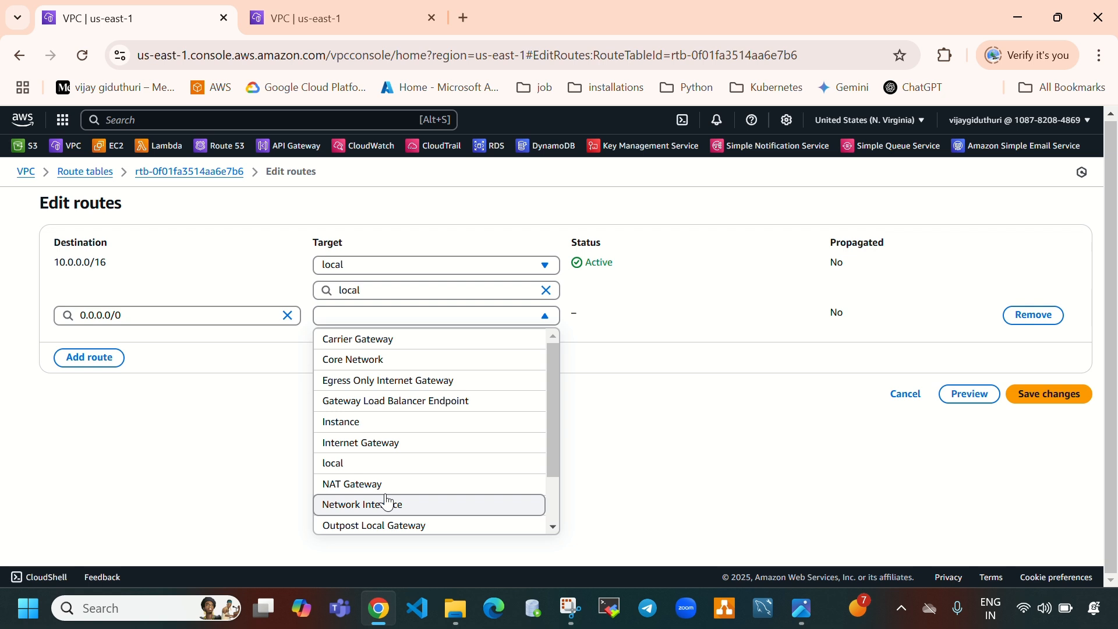
scroll(387, 501, down, 2)
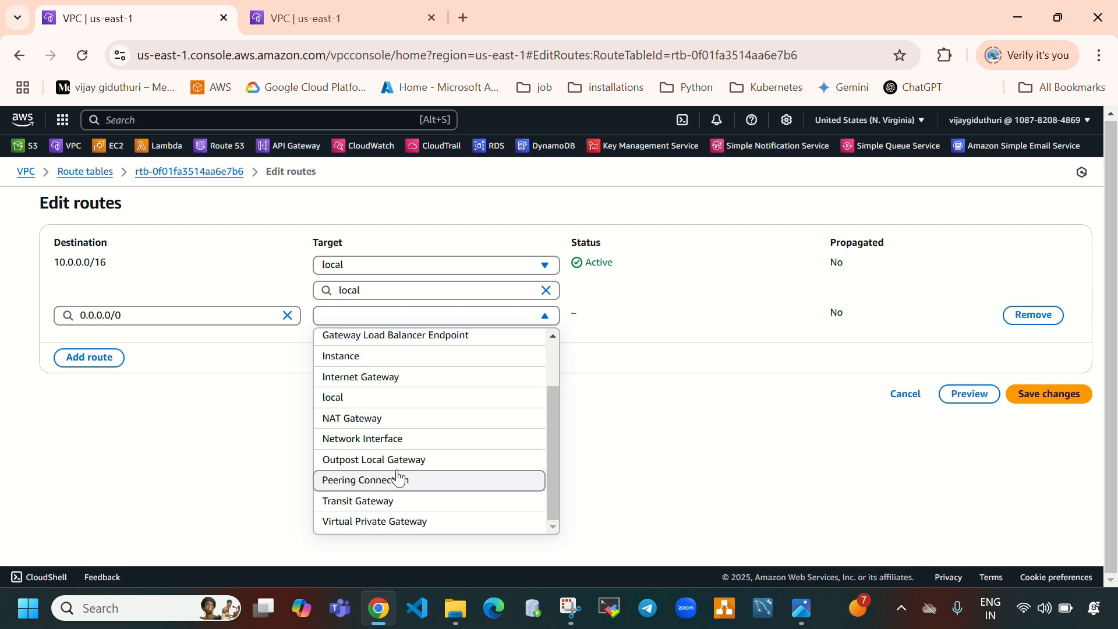
click(397, 385)
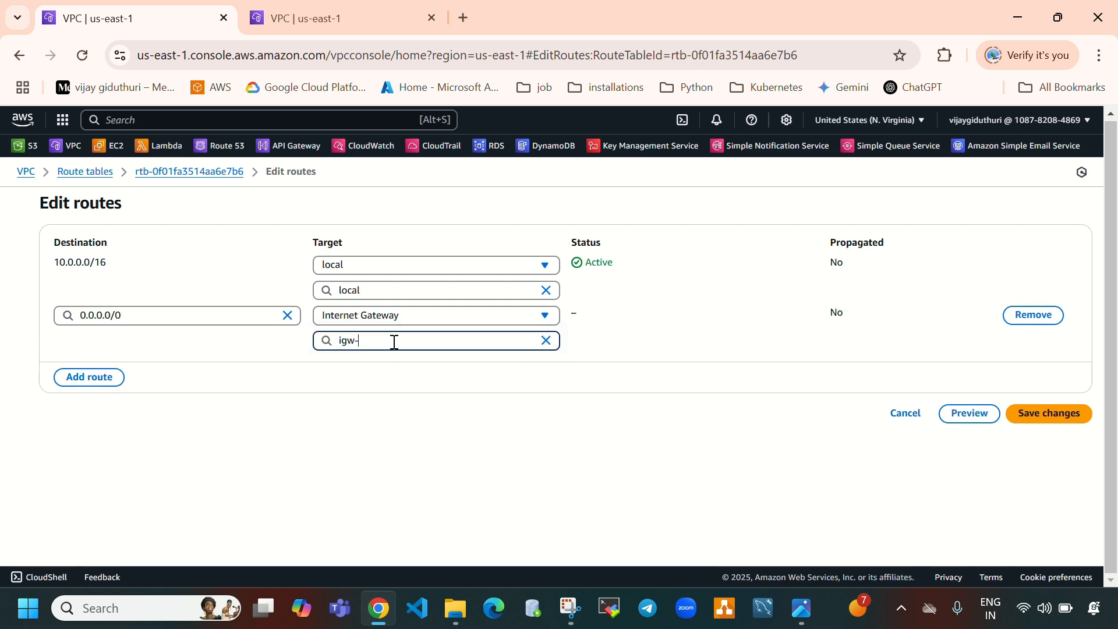
click(392, 340)
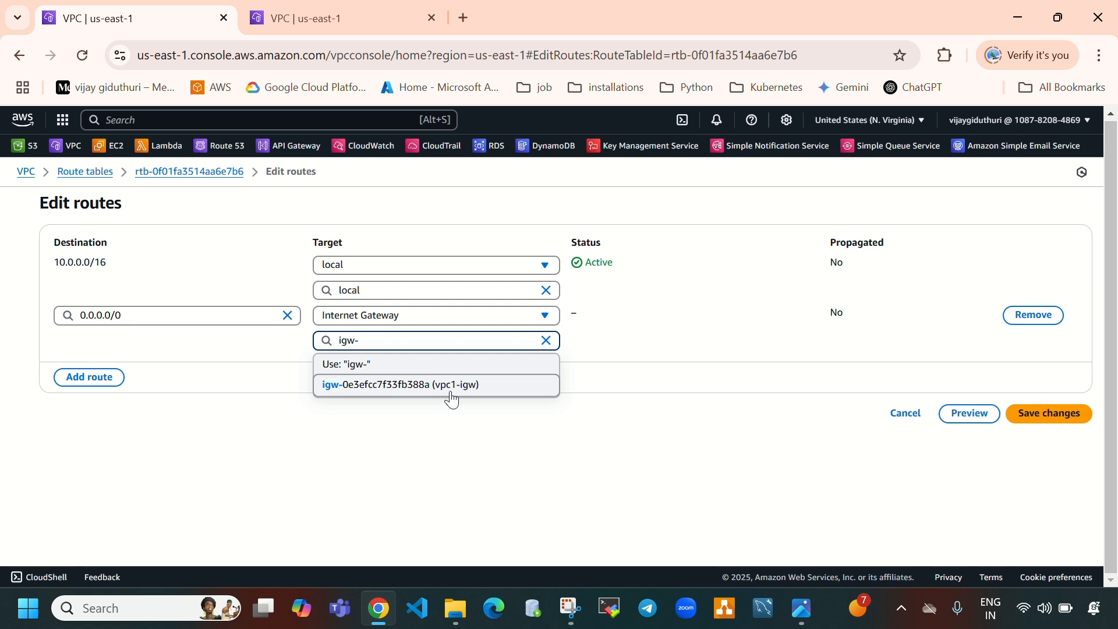
click(451, 392)
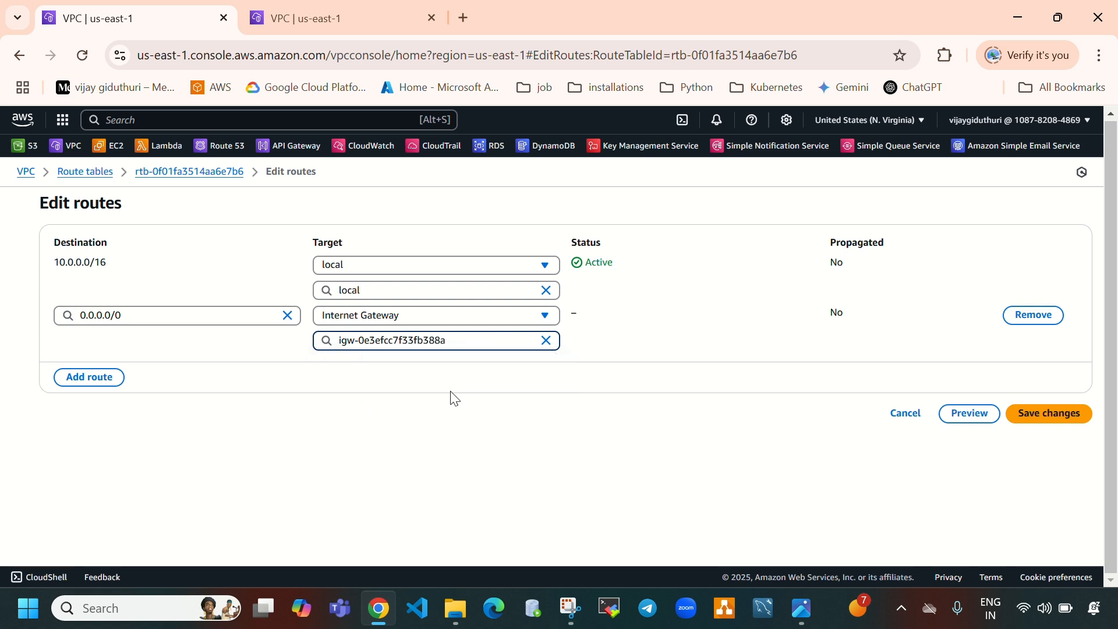
click(1044, 414)
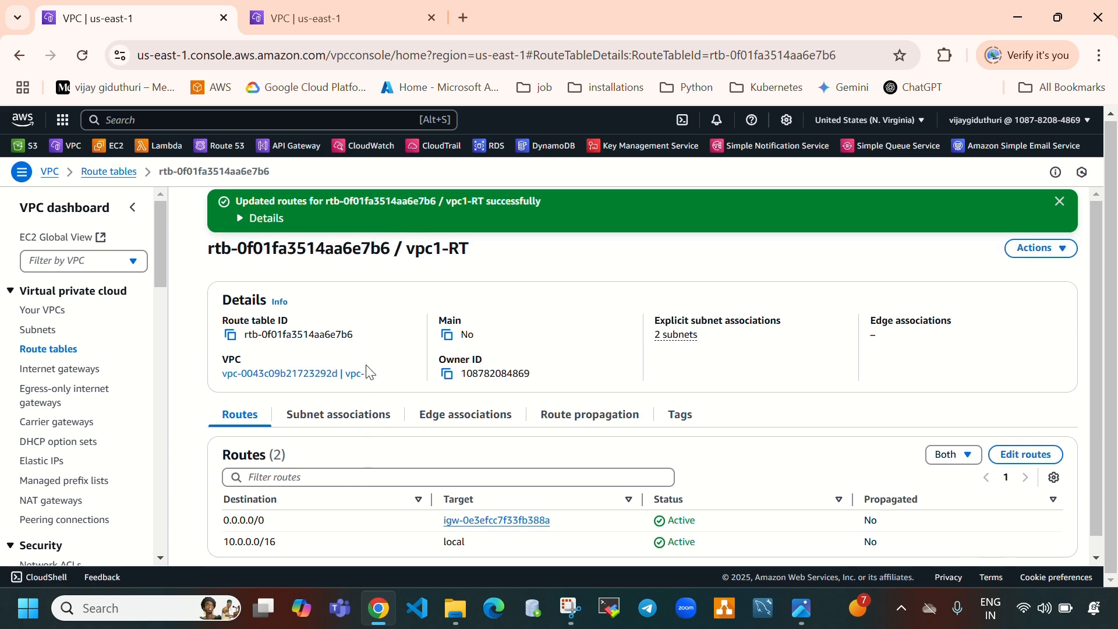
Create a second route table named vpc2-RT for the vpc-2 VPC
click(306, 20)
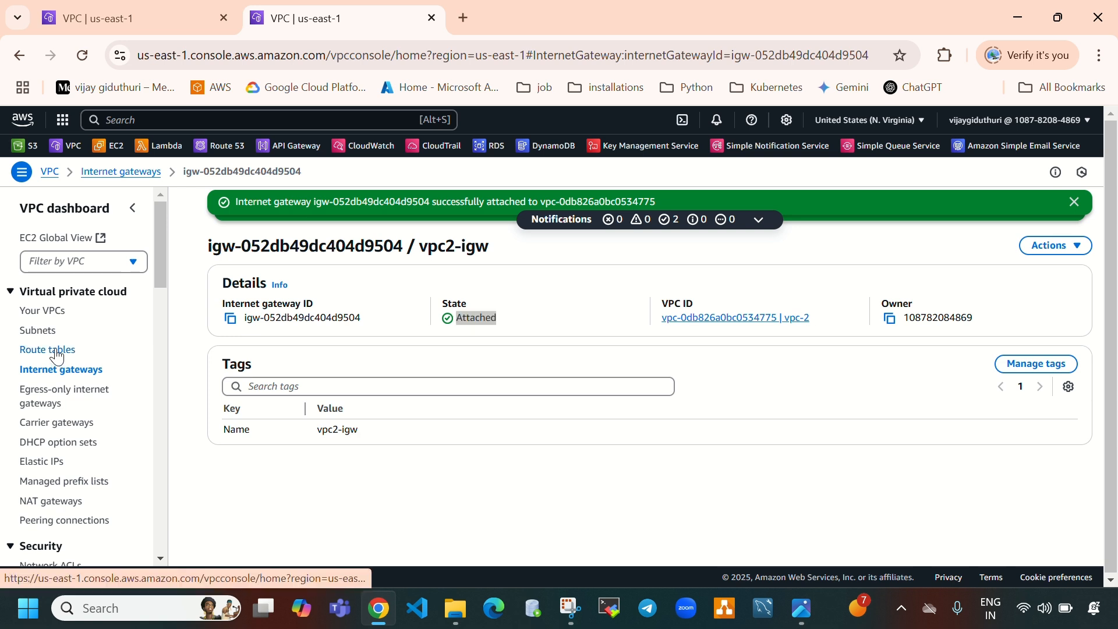
click(57, 350)
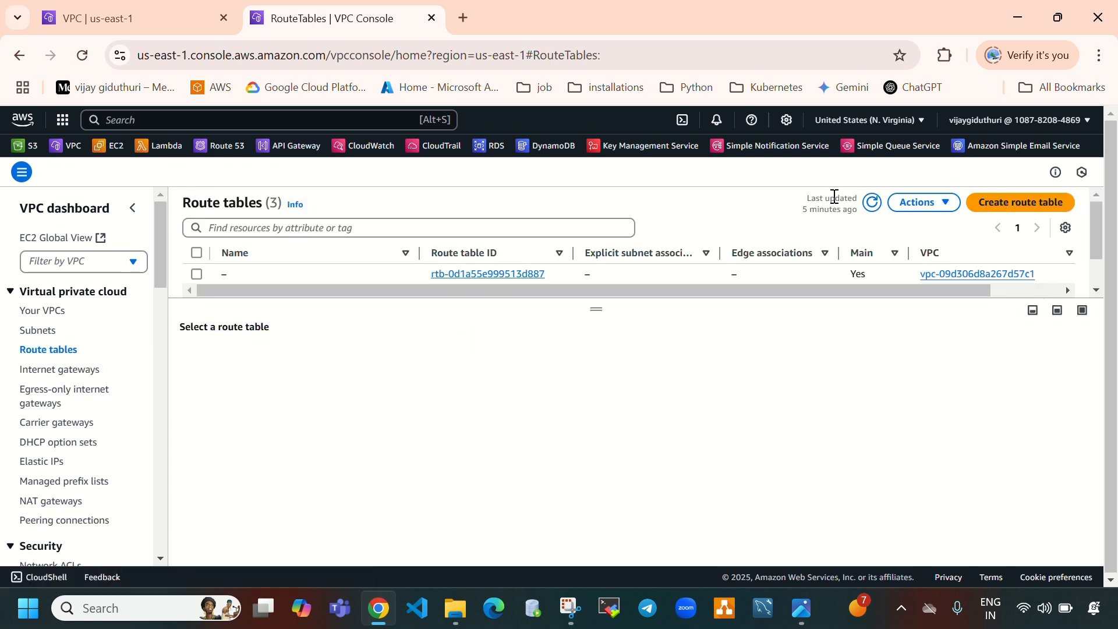
click(871, 203)
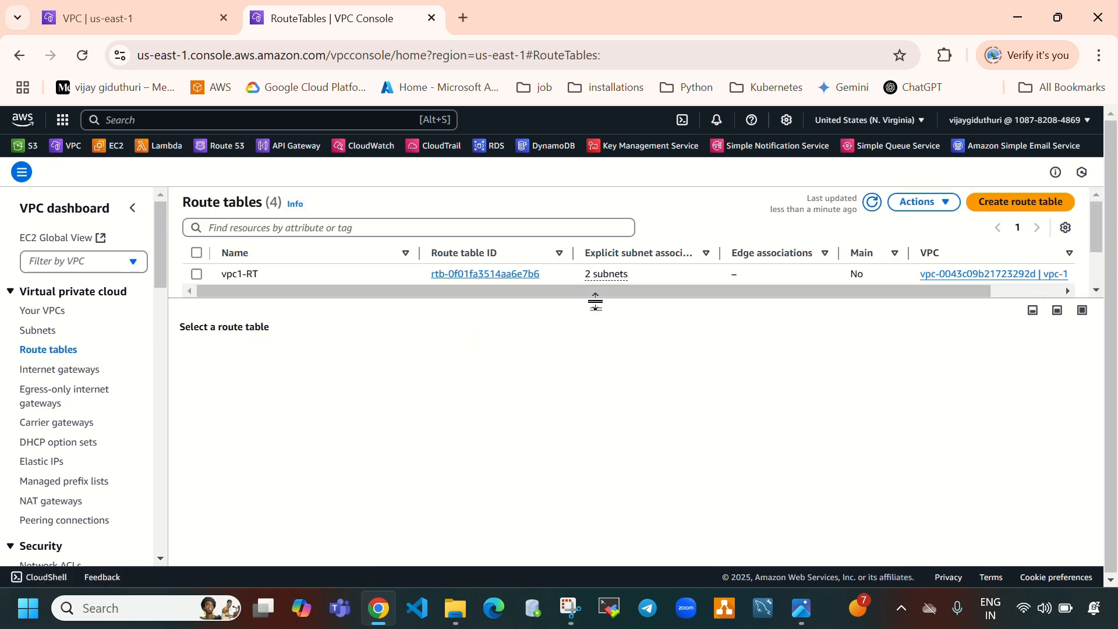
drag(595, 301, 572, 378)
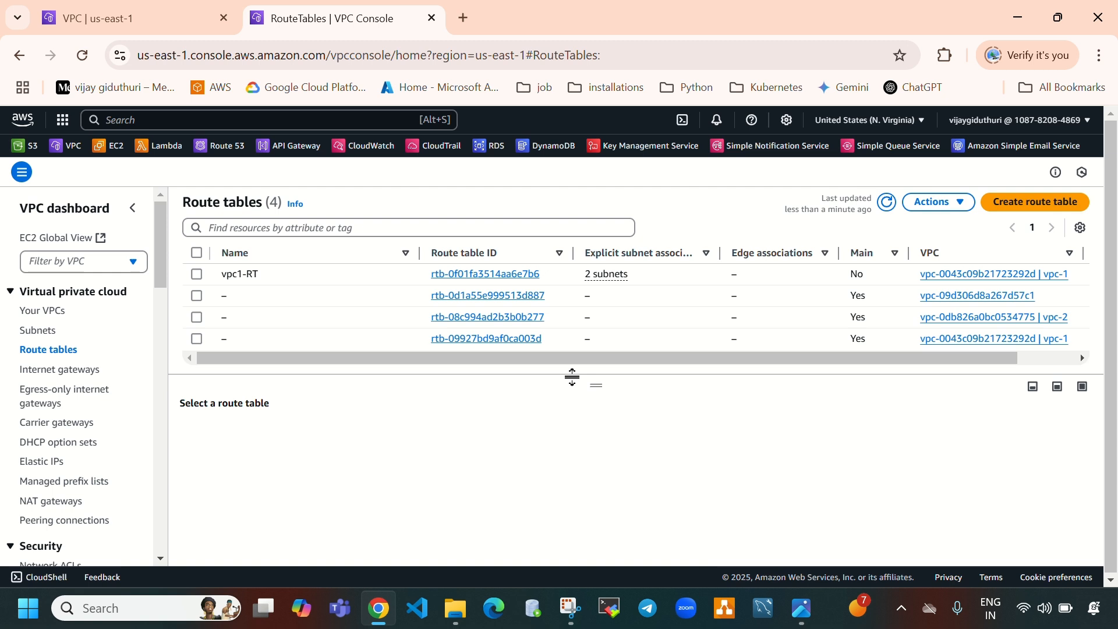
click(1031, 205)
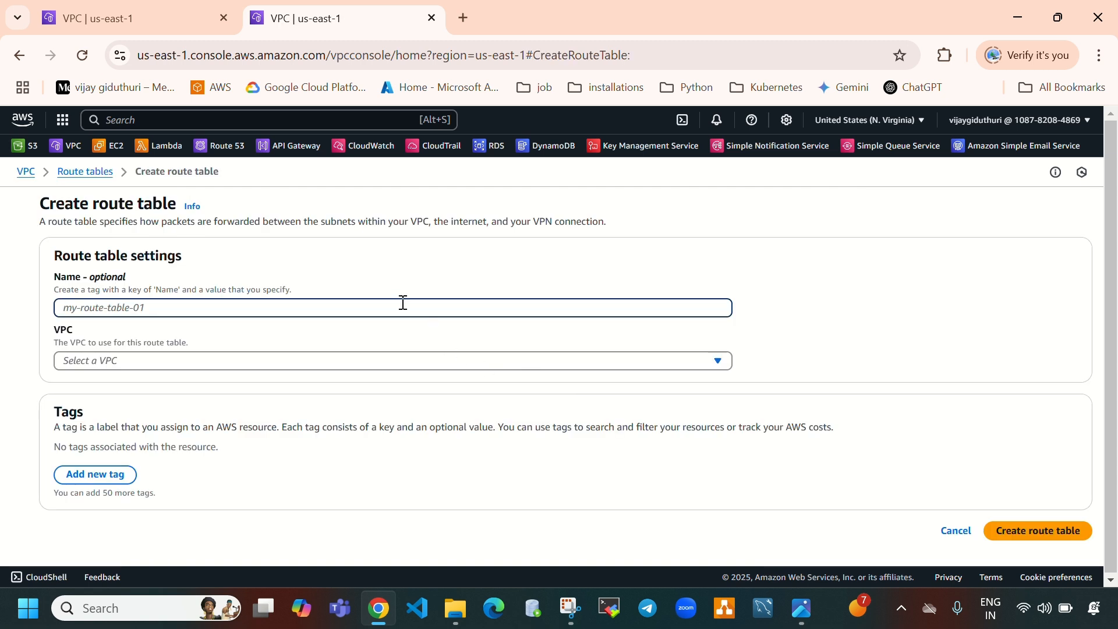
text(vpc-)
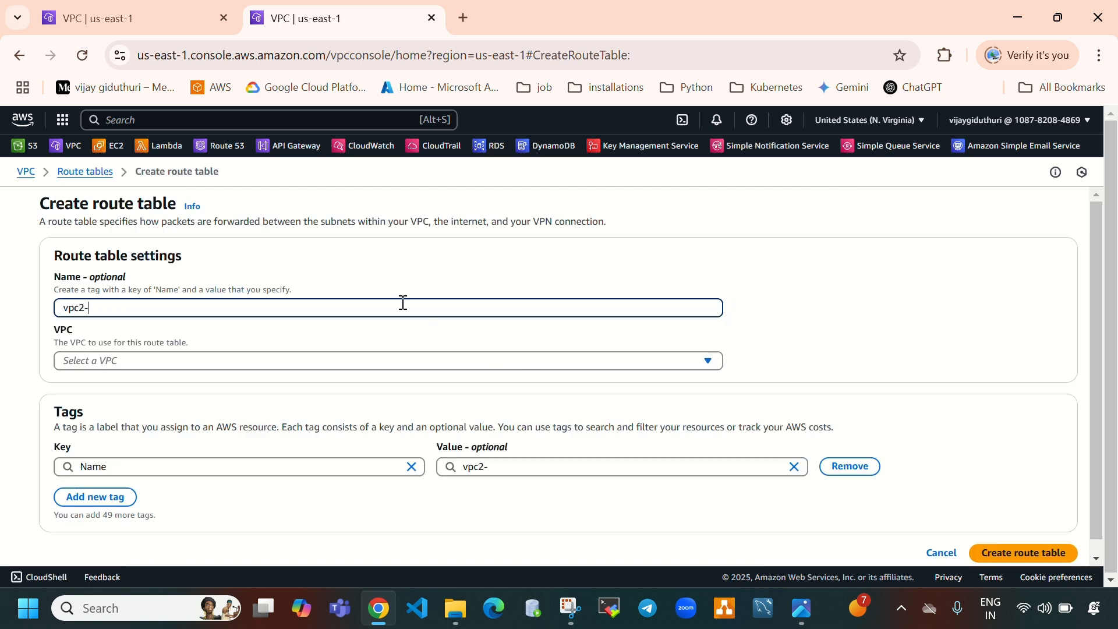
click(318, 367)
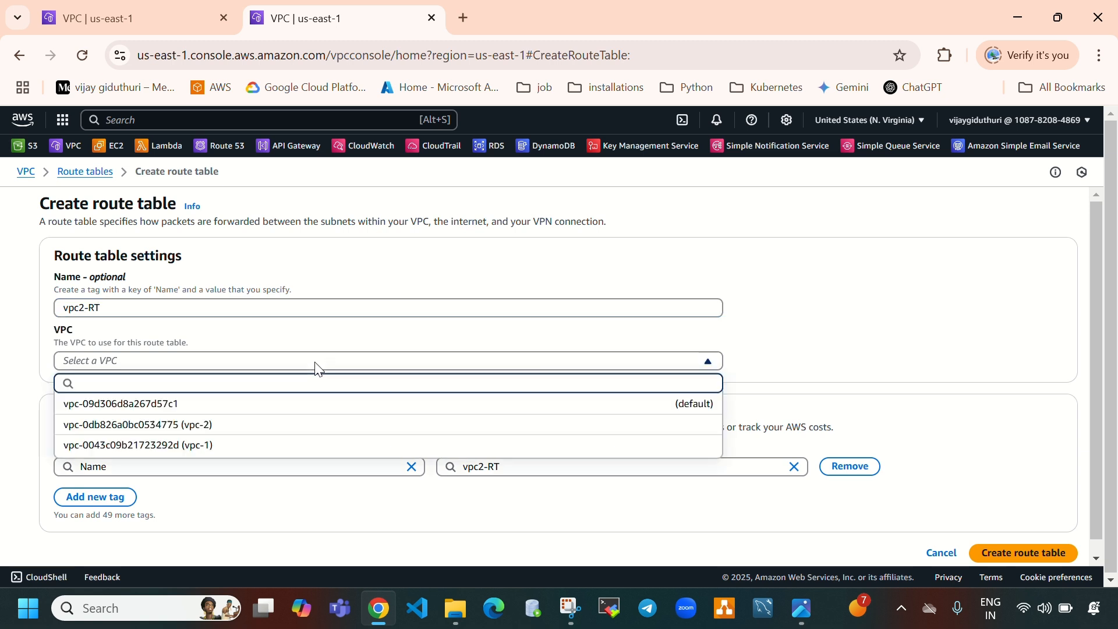
click(279, 429)
scroll(901, 506, down, 1)
click(1001, 545)
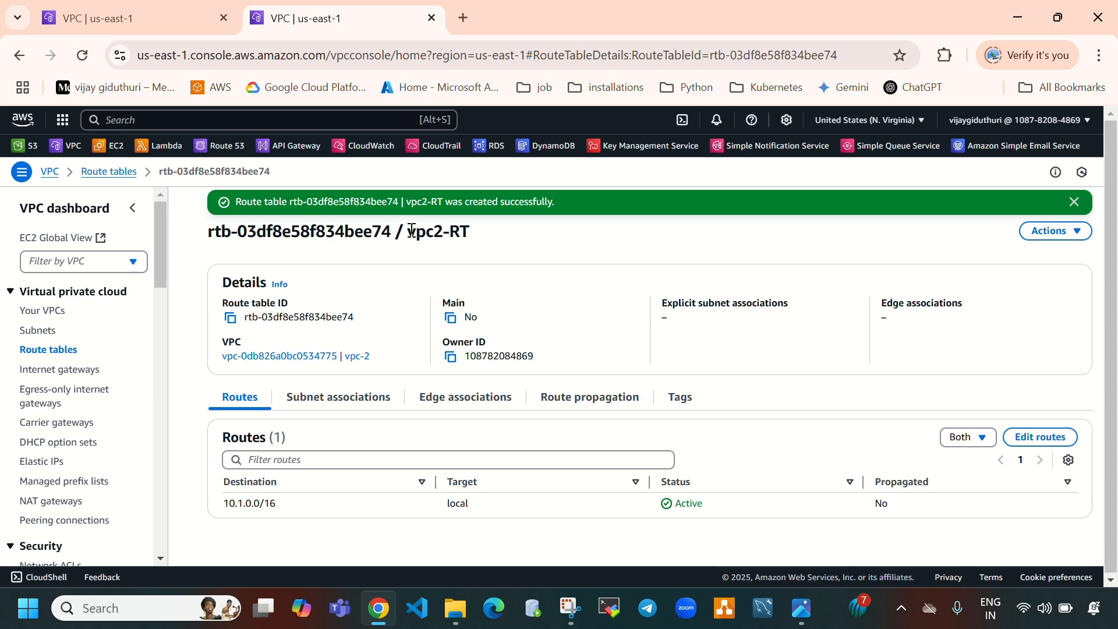
Associate both vpc2-subnet-a and vpc2-subnet-b explicitly with the vpc2-RT route table
click(341, 407)
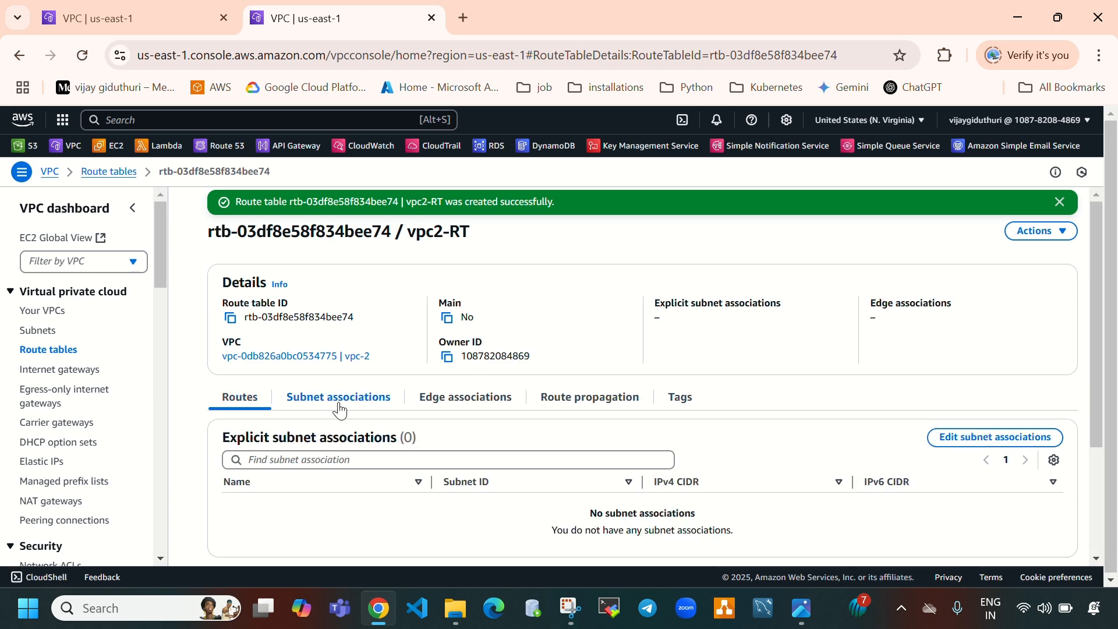
scroll(481, 414, down, 3)
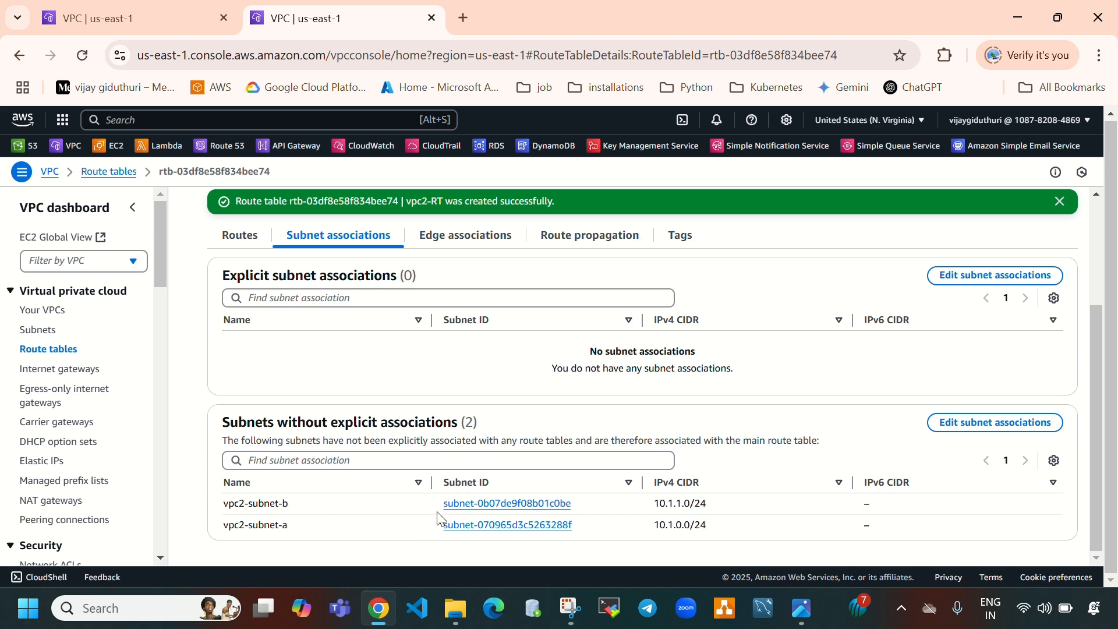
scroll(580, 375, up, 1)
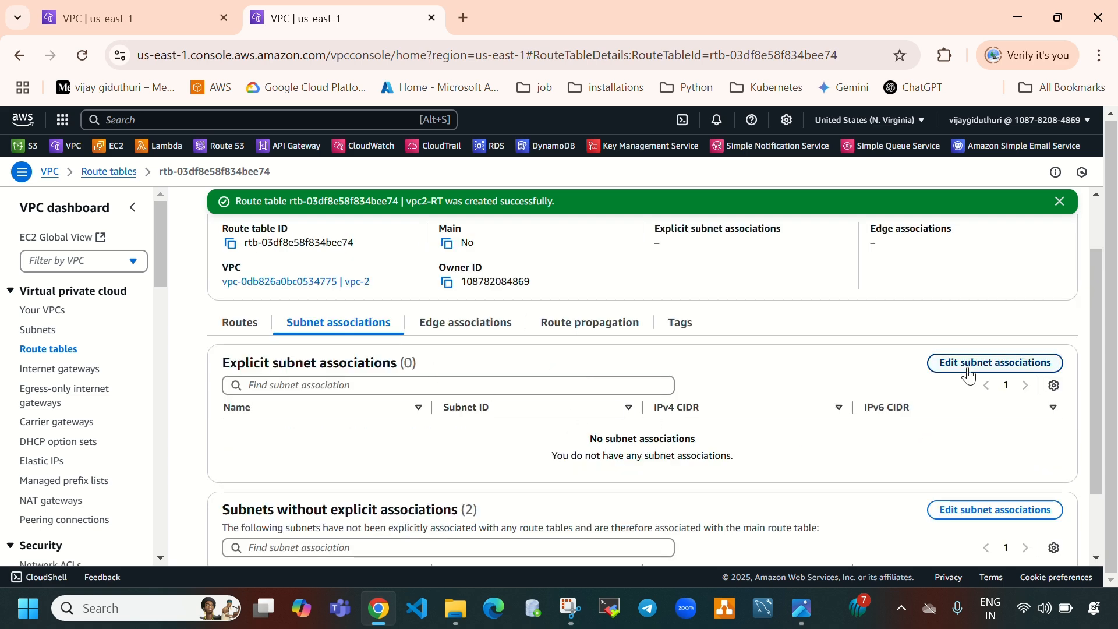
click(968, 373)
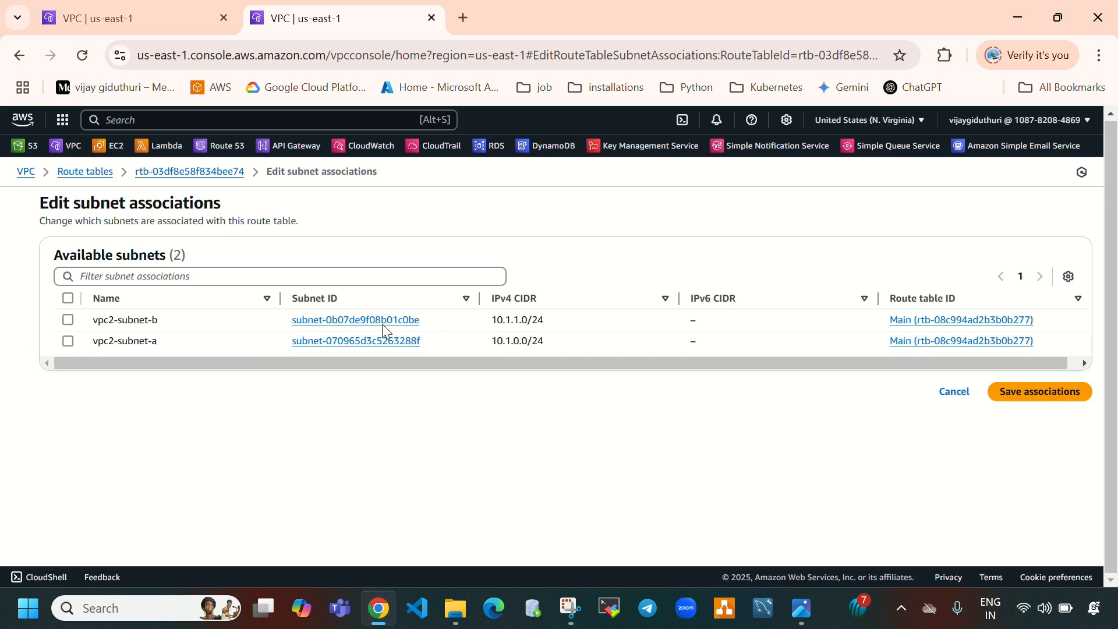
click(68, 299)
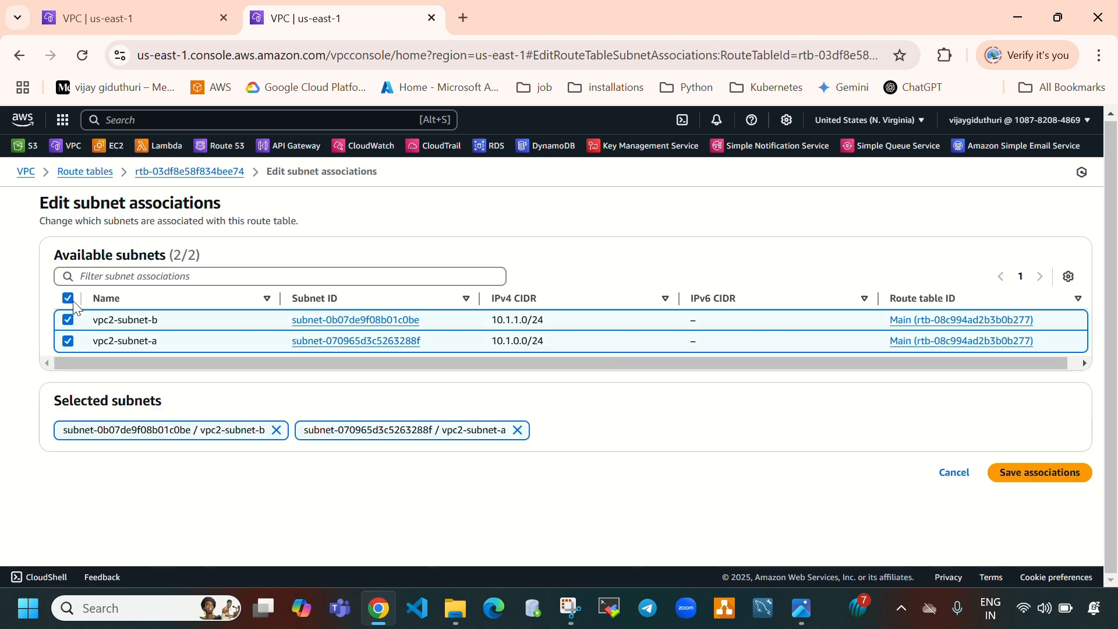
click(1034, 473)
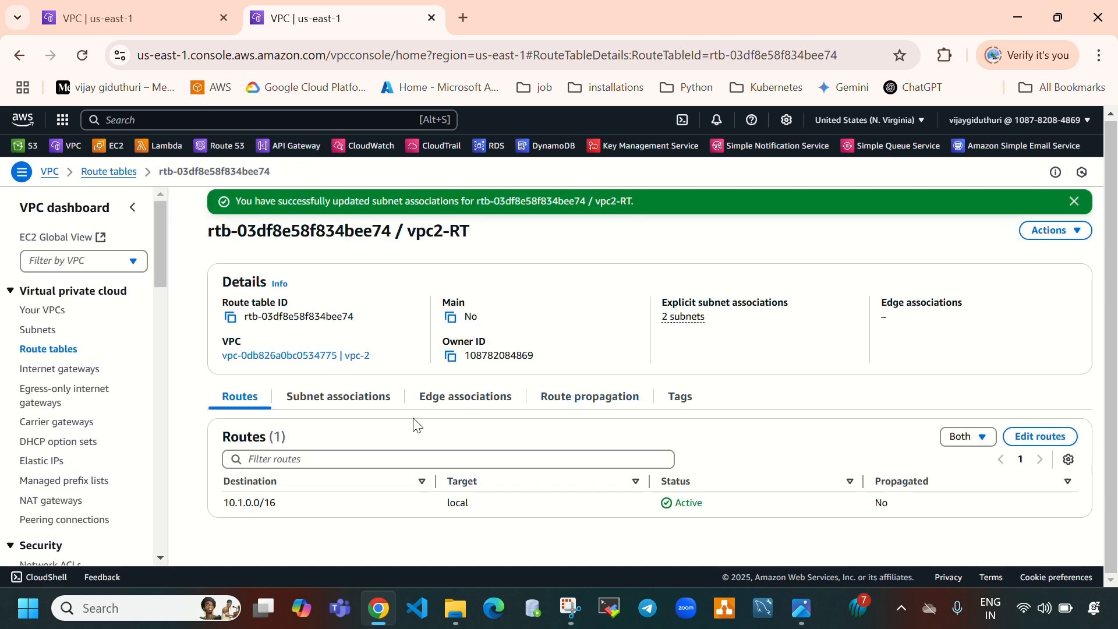
click(348, 412)
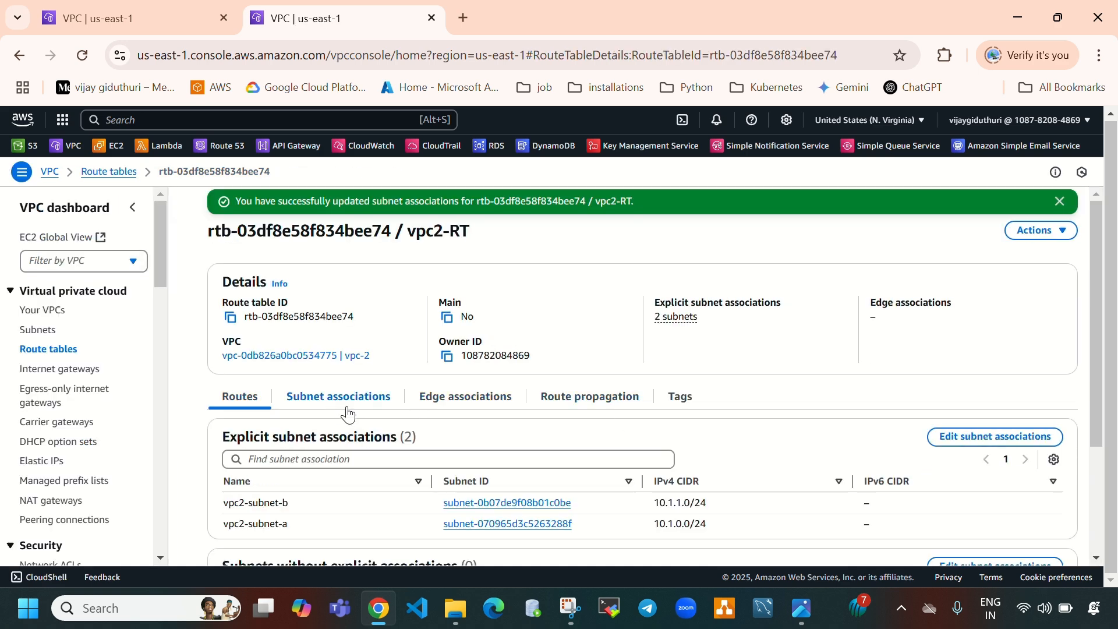
scroll(382, 441, down, 1)
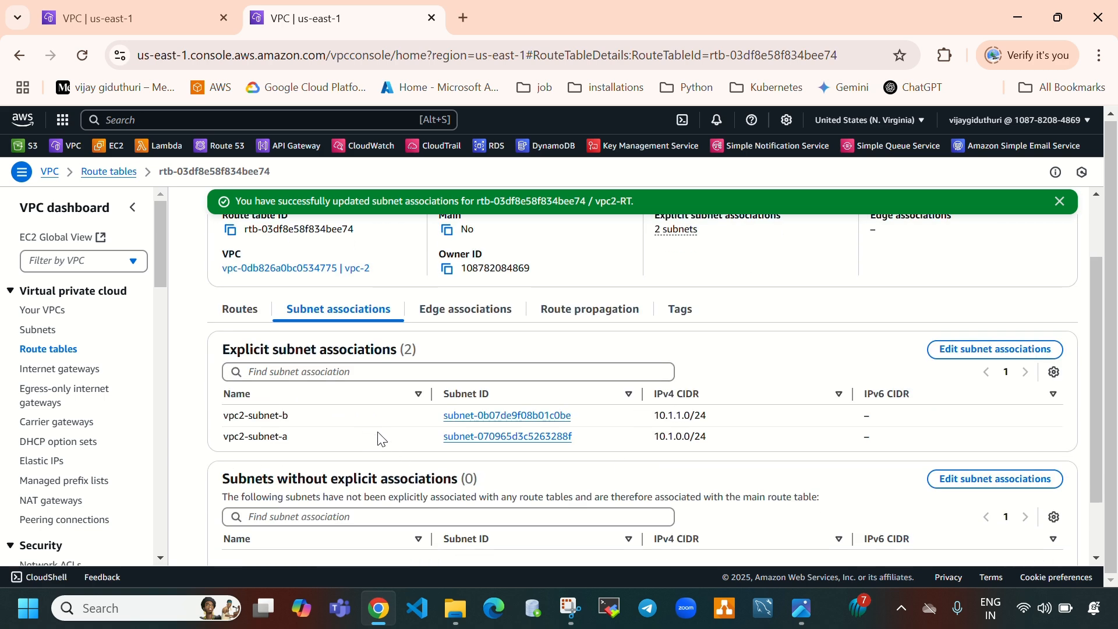
scroll(416, 443, up, 1)
Add a route in vpc2-RT sending 0.0.0.0/0 to the vpc2-igw internet gateway
click(240, 396)
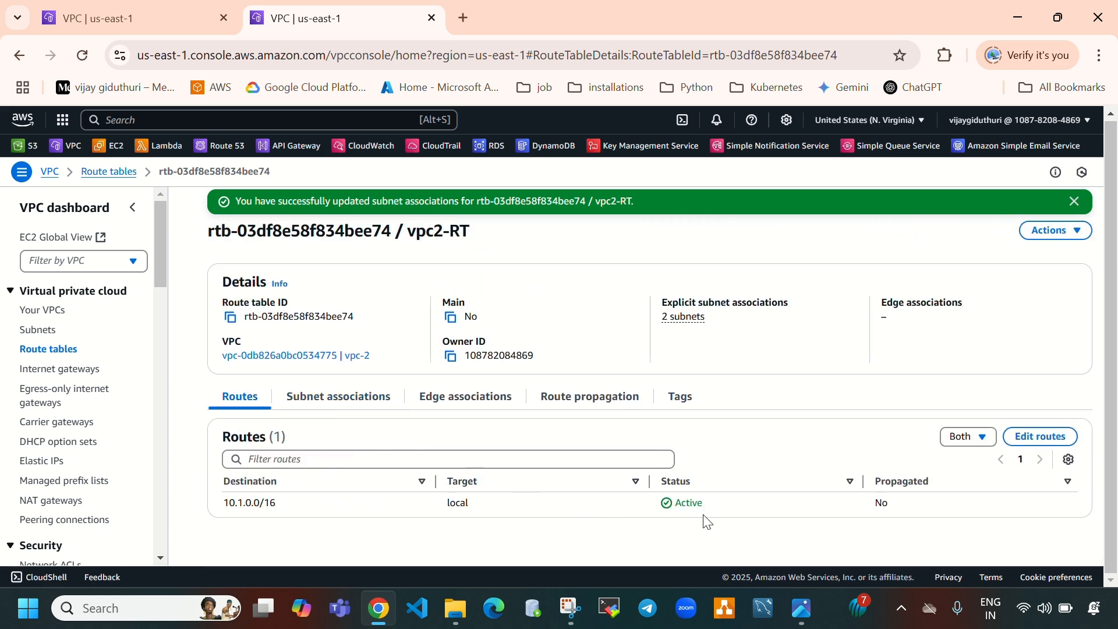
click(1030, 438)
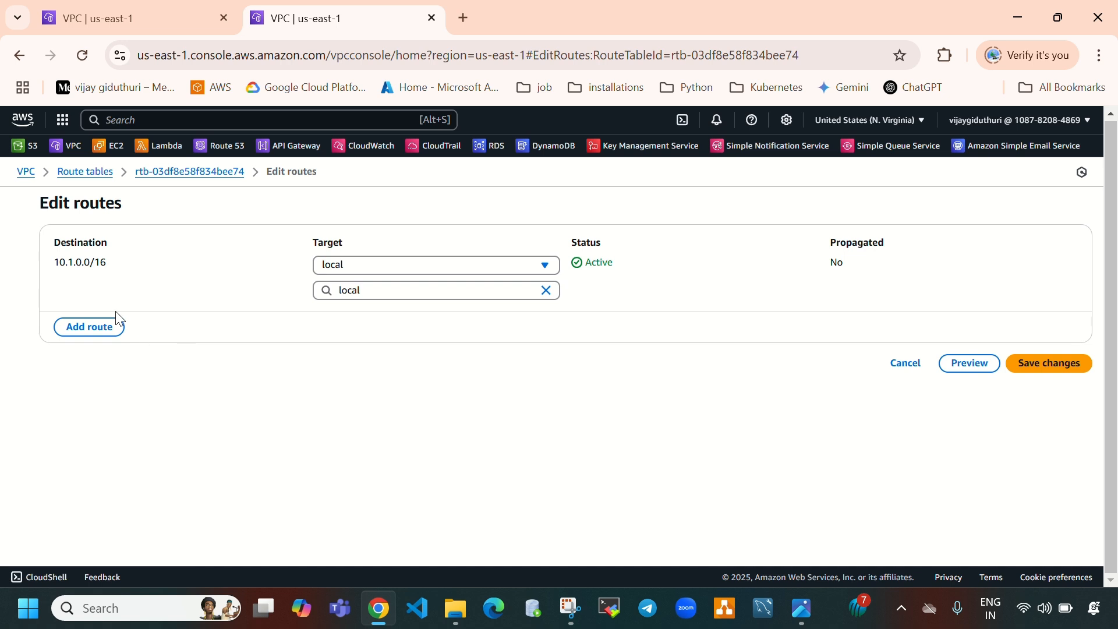
click(109, 326)
click(157, 314)
click(166, 336)
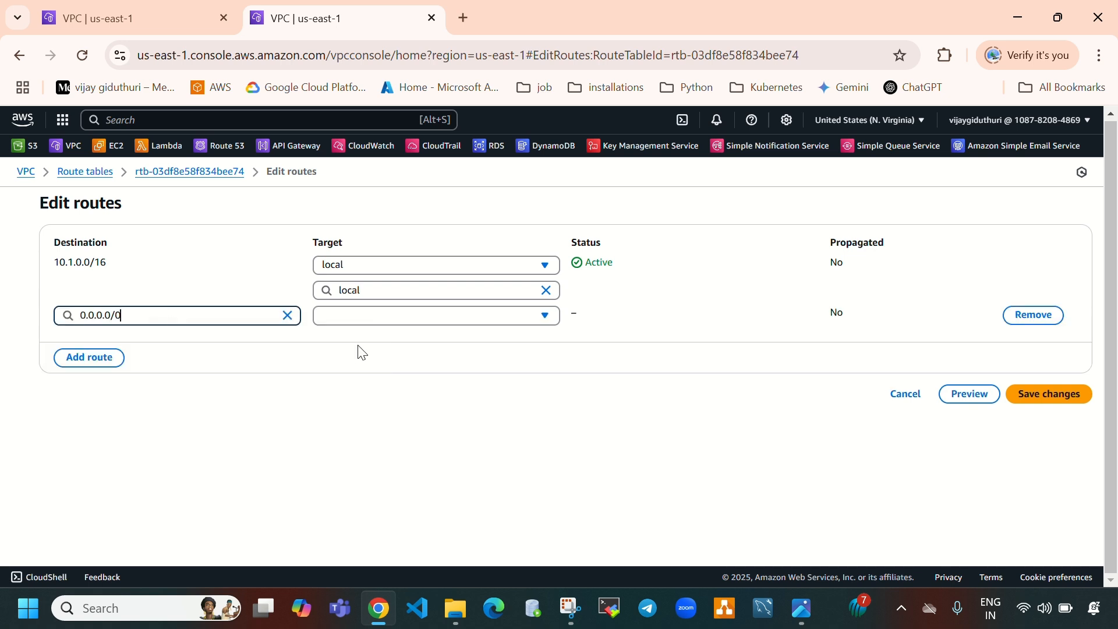
click(413, 324)
click(384, 442)
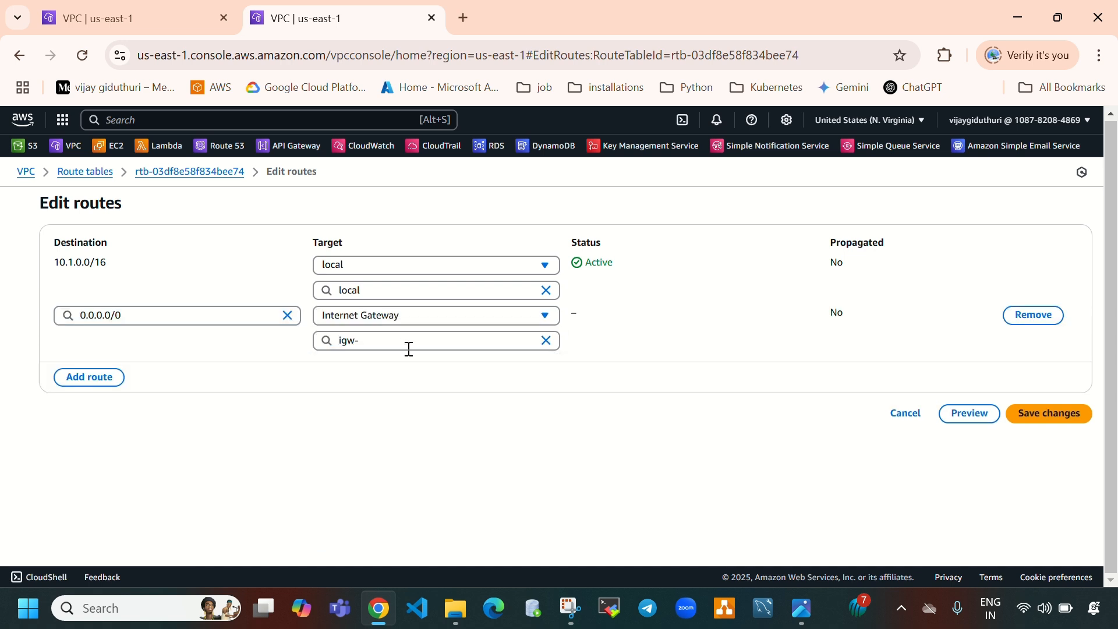
click(403, 342)
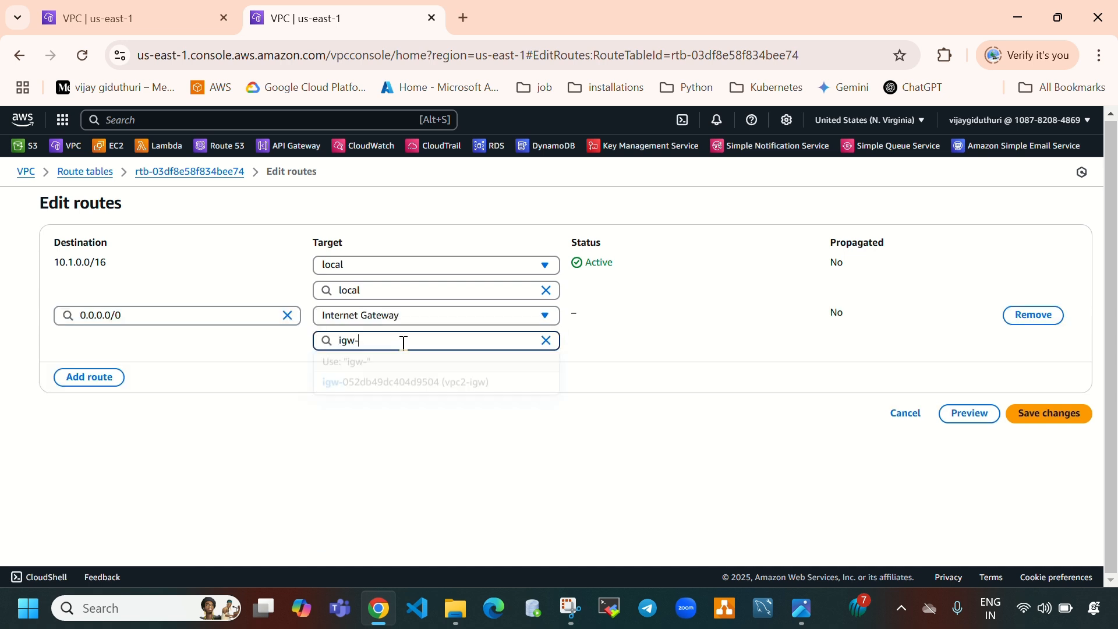
click(463, 398)
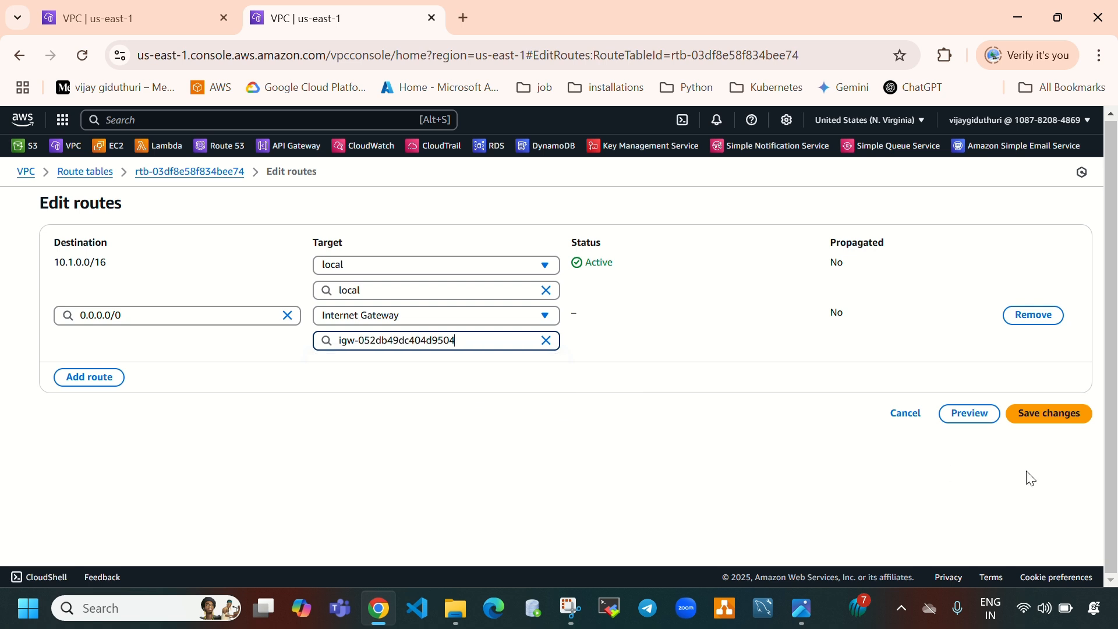
click(1035, 415)
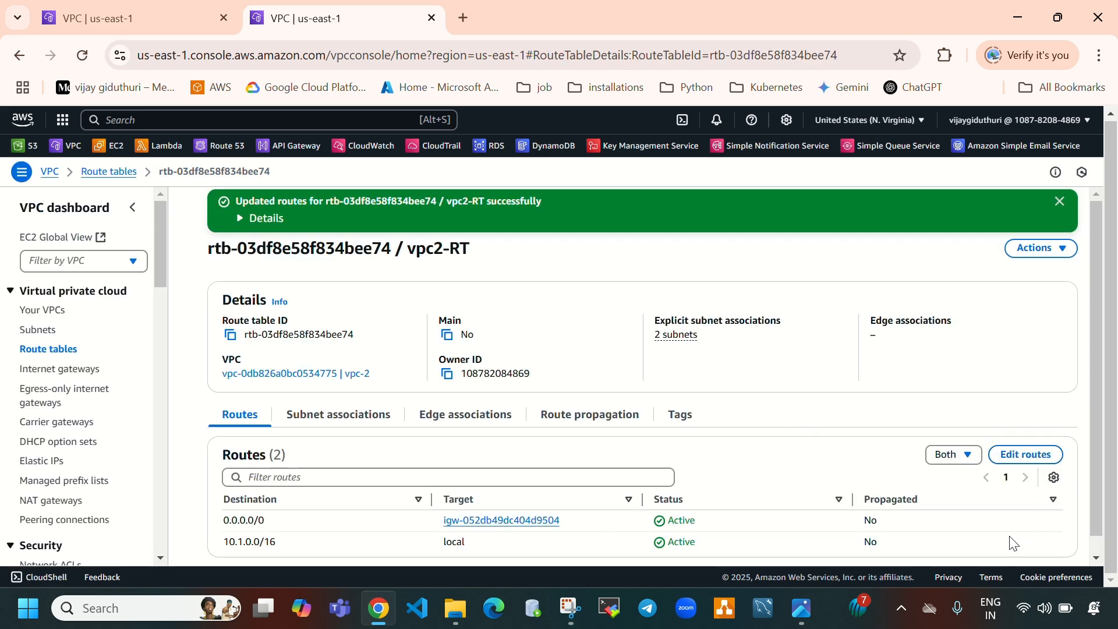
Open the EC2 console in a new tab and start launching a new instance from the Instances page
click(808, 612)
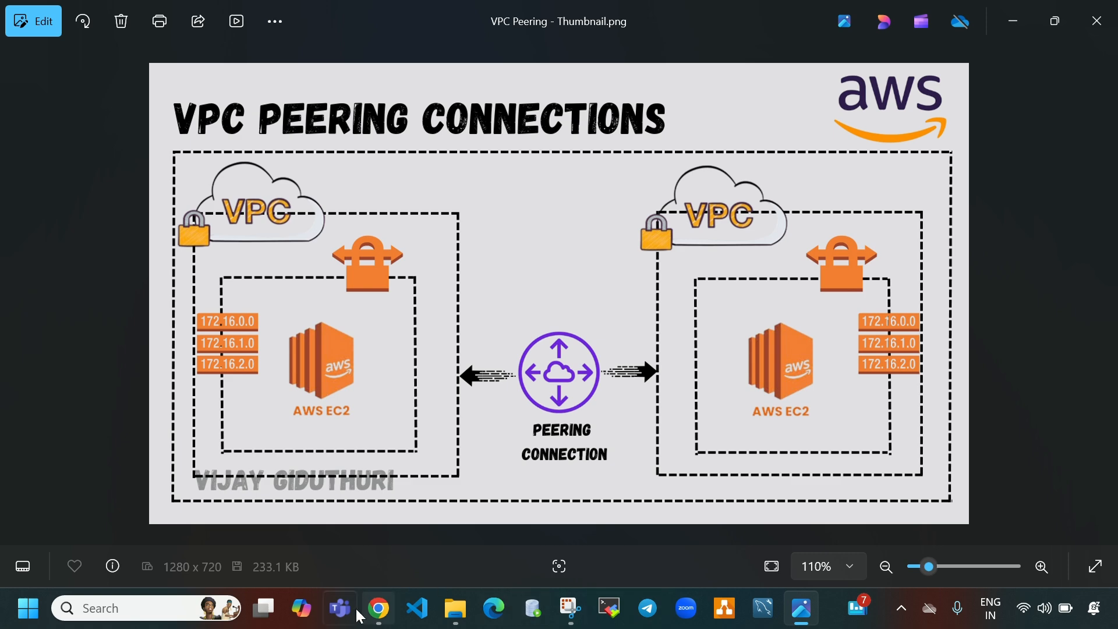
click(382, 612)
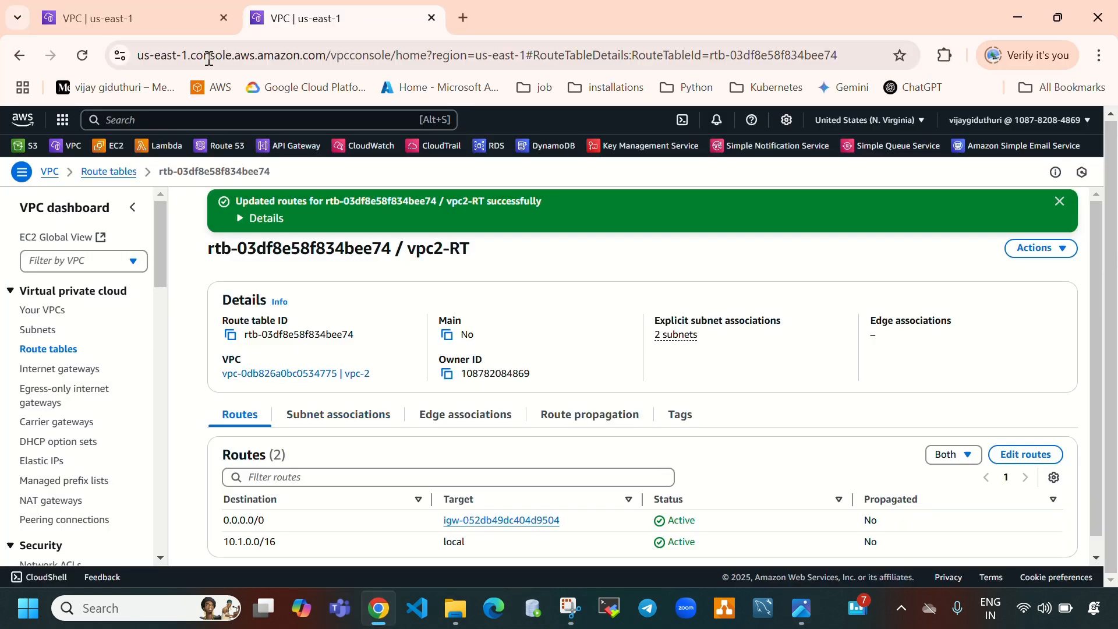
right_click(109, 149)
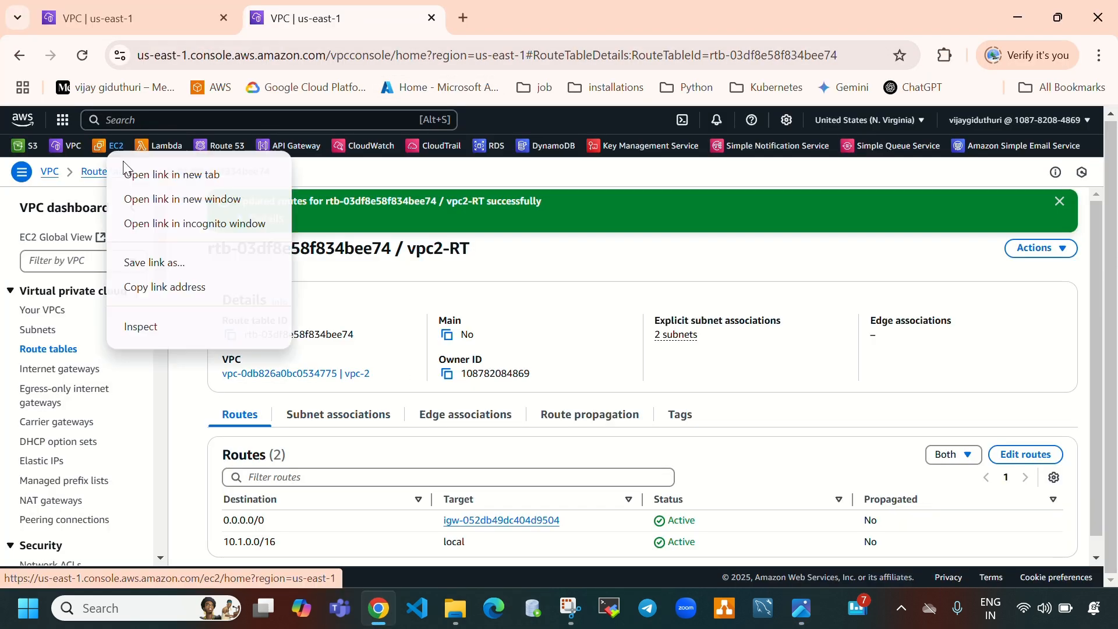
click(144, 183)
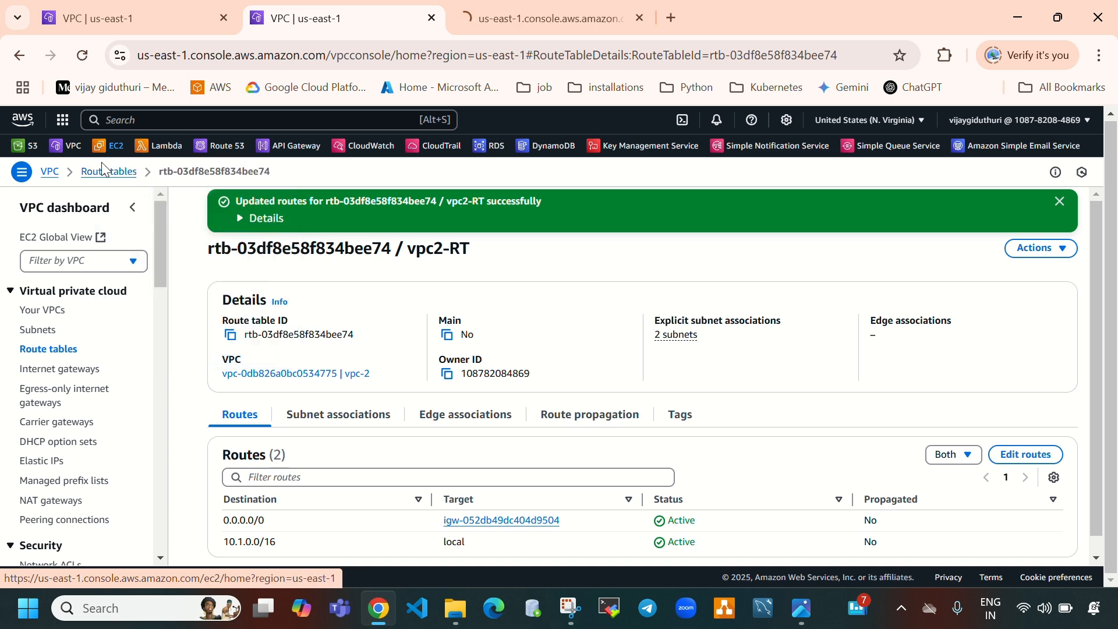
right_click(121, 151)
click(145, 163)
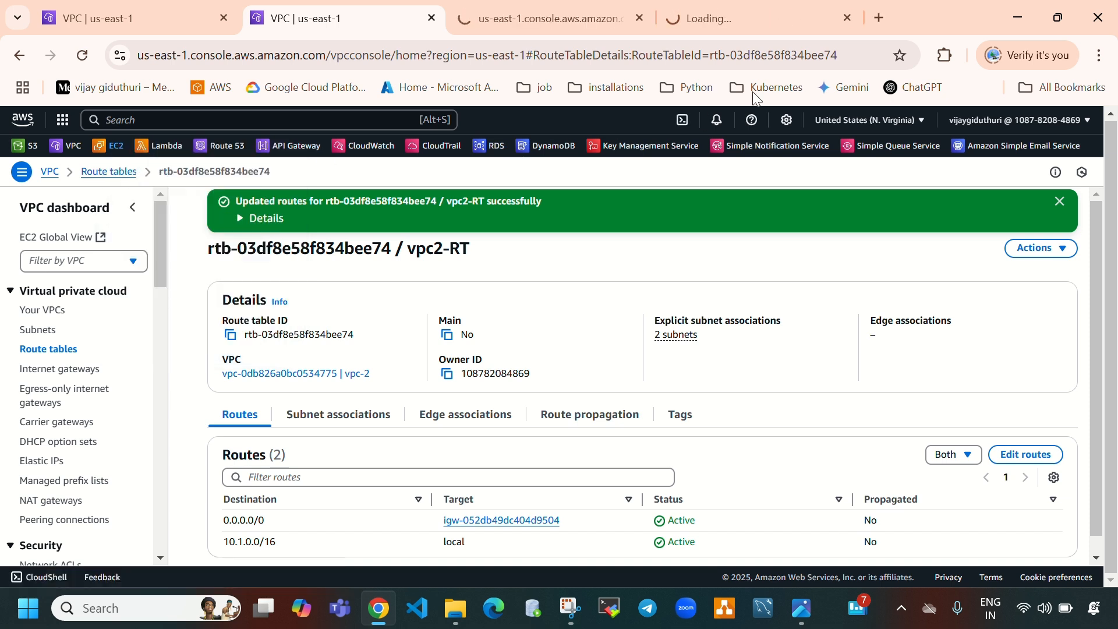
click(784, 13)
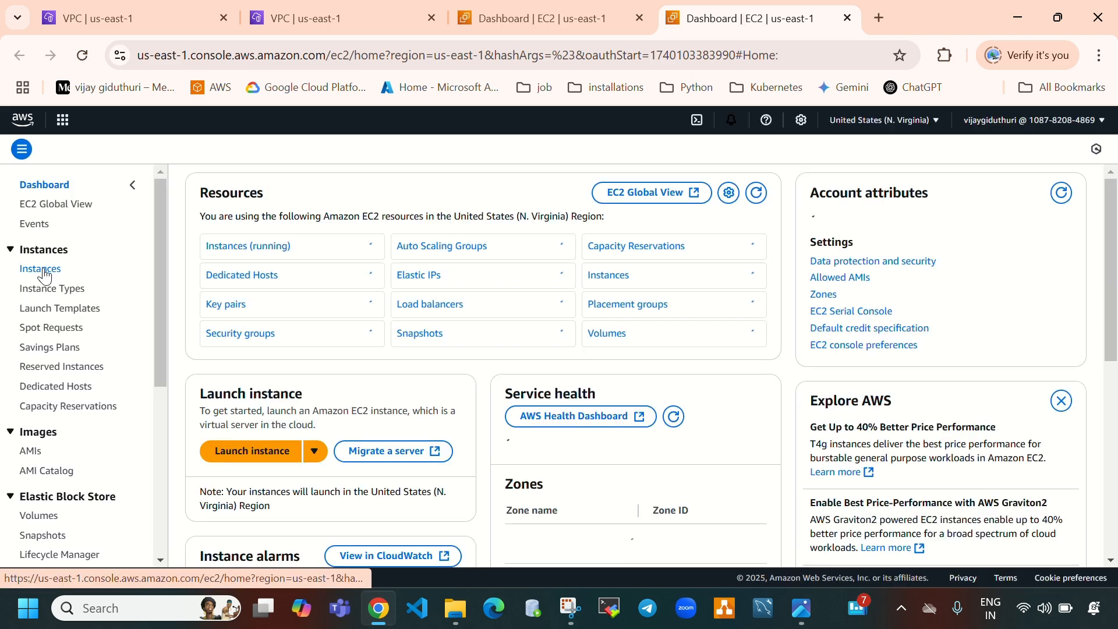
click(43, 270)
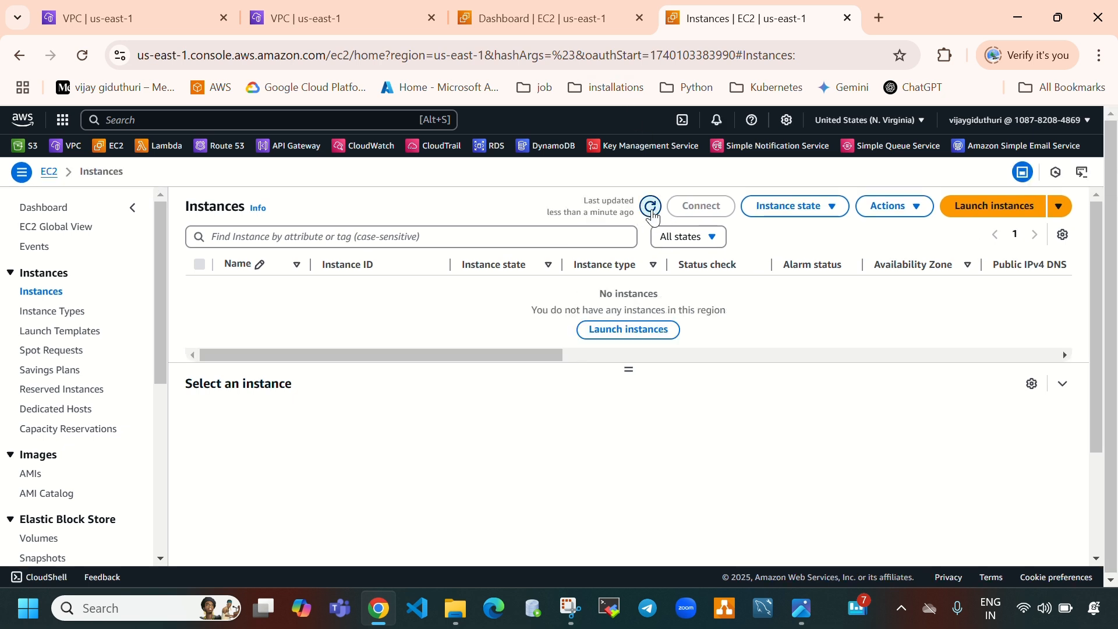
click(651, 207)
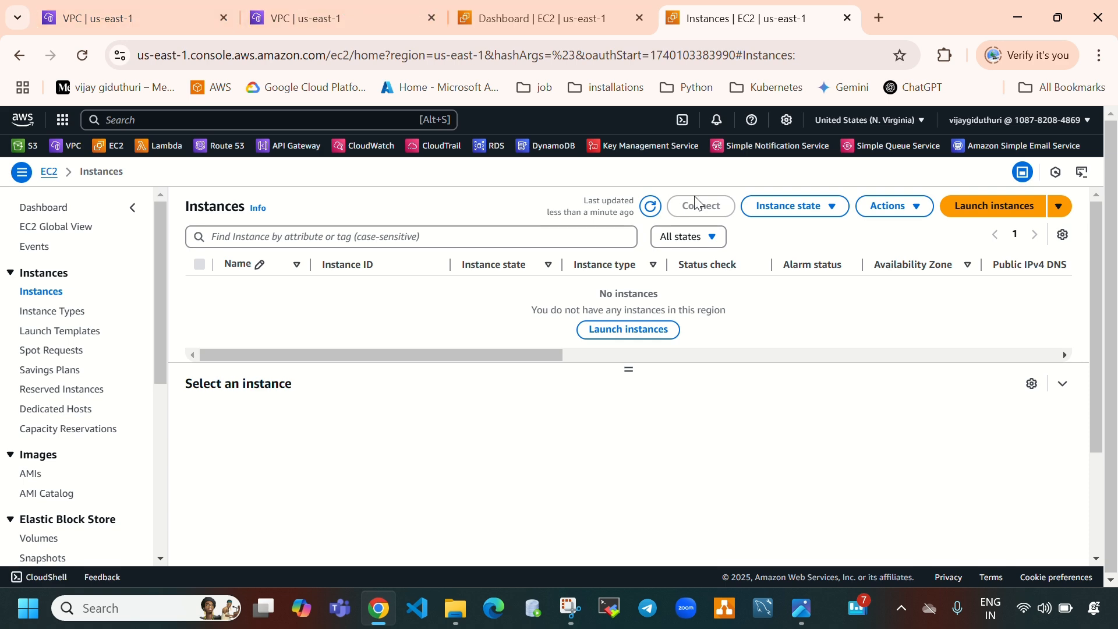
click(990, 206)
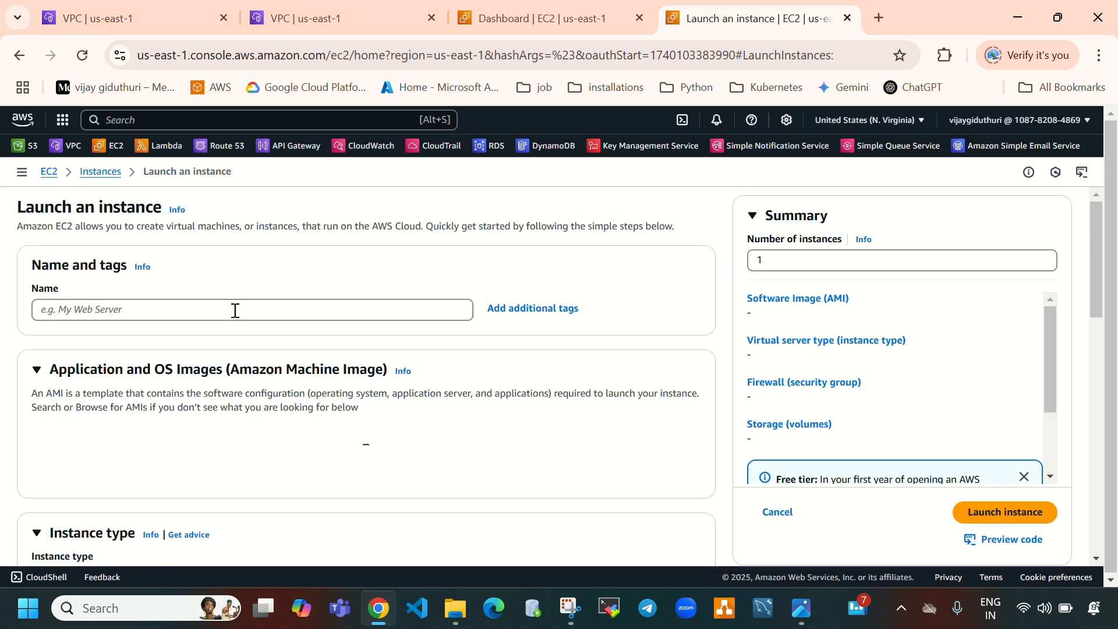
Name the new instance vpc1-instance
click(226, 307)
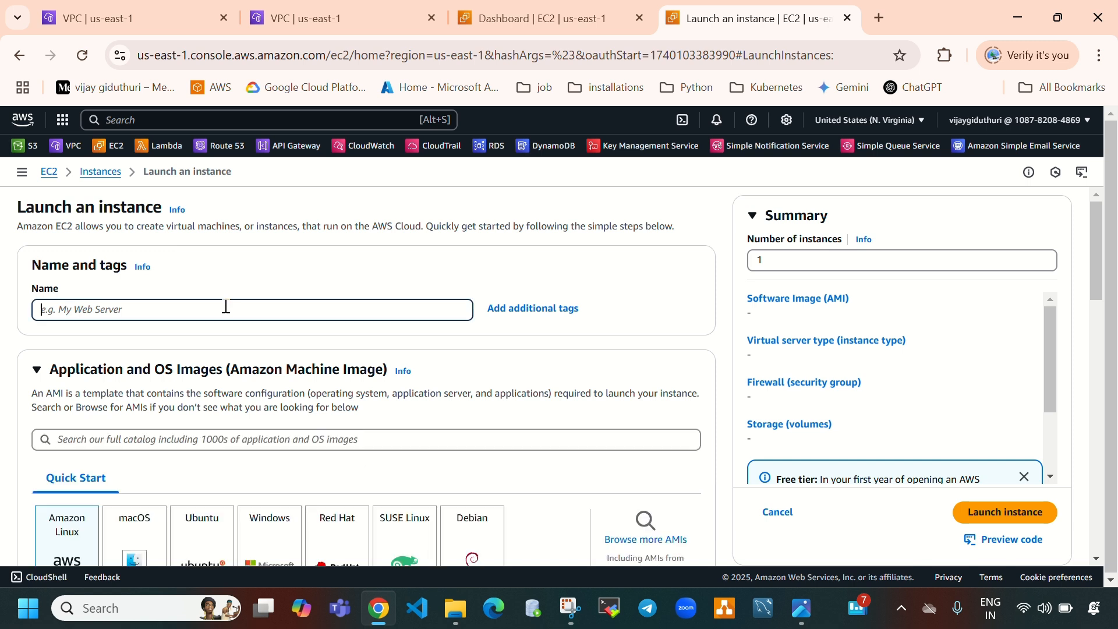
text(vpc)
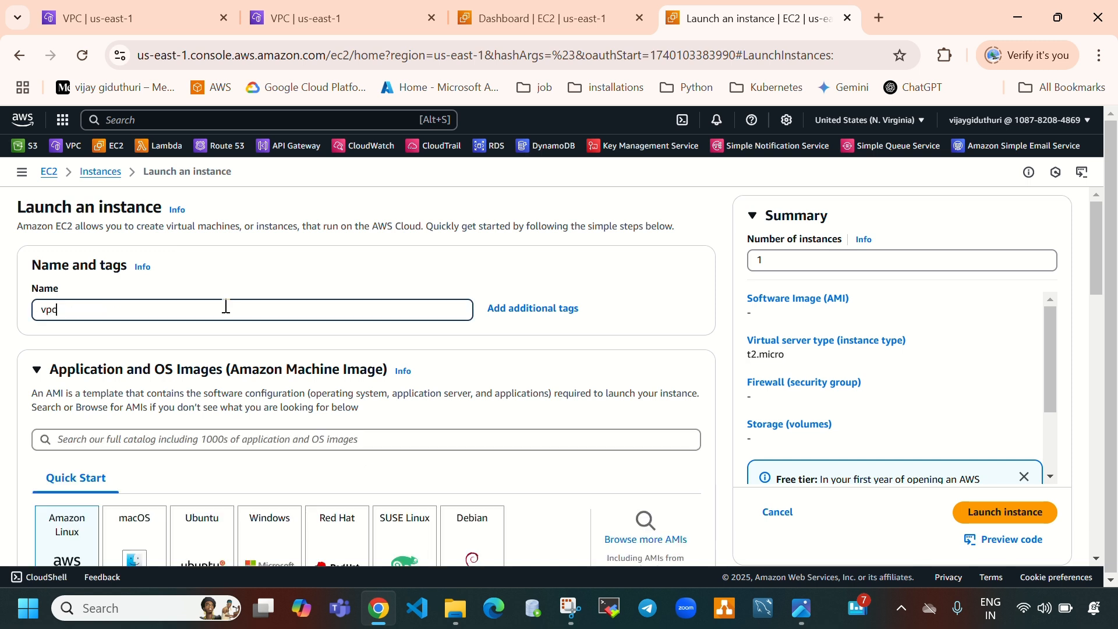
text(1)
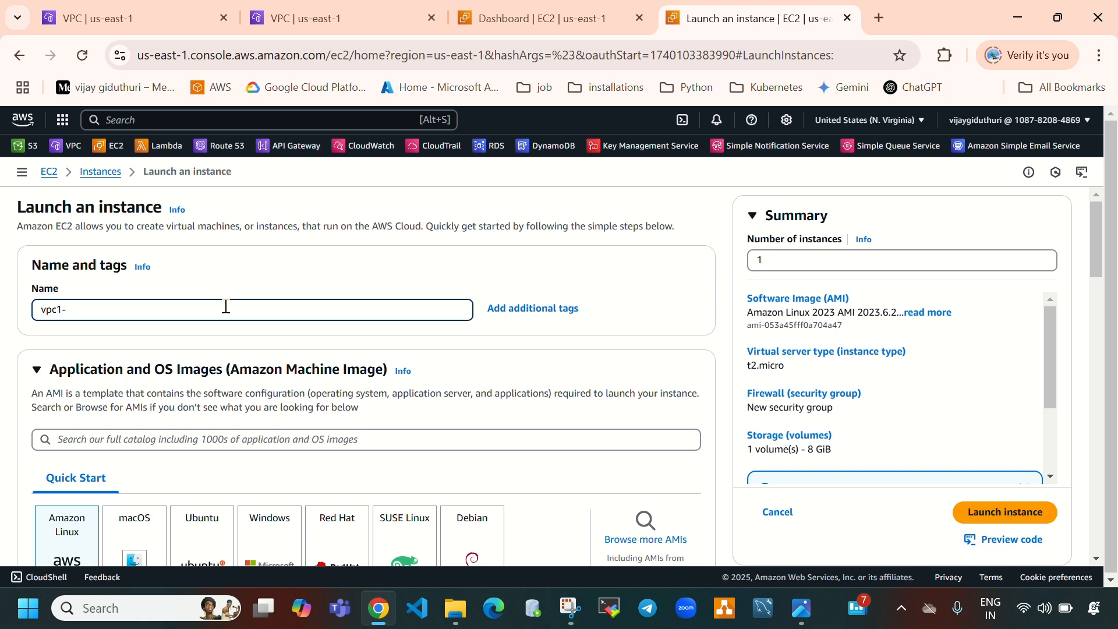
text(-instance)
triple_click(39, 309)
key(ctrl+c)
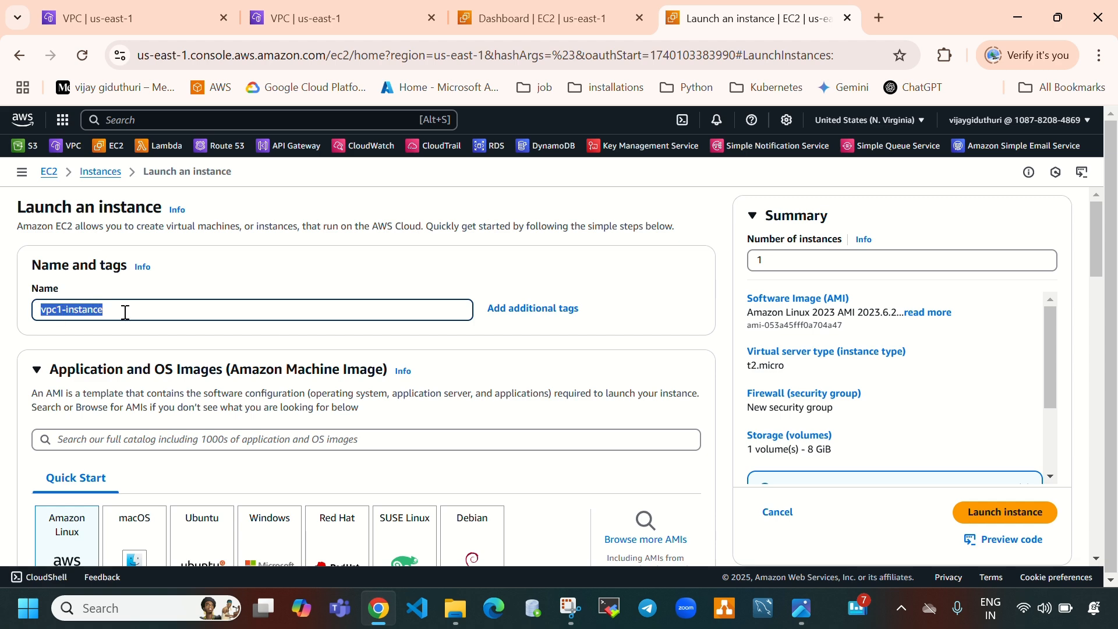
scroll(125, 313, down, 3)
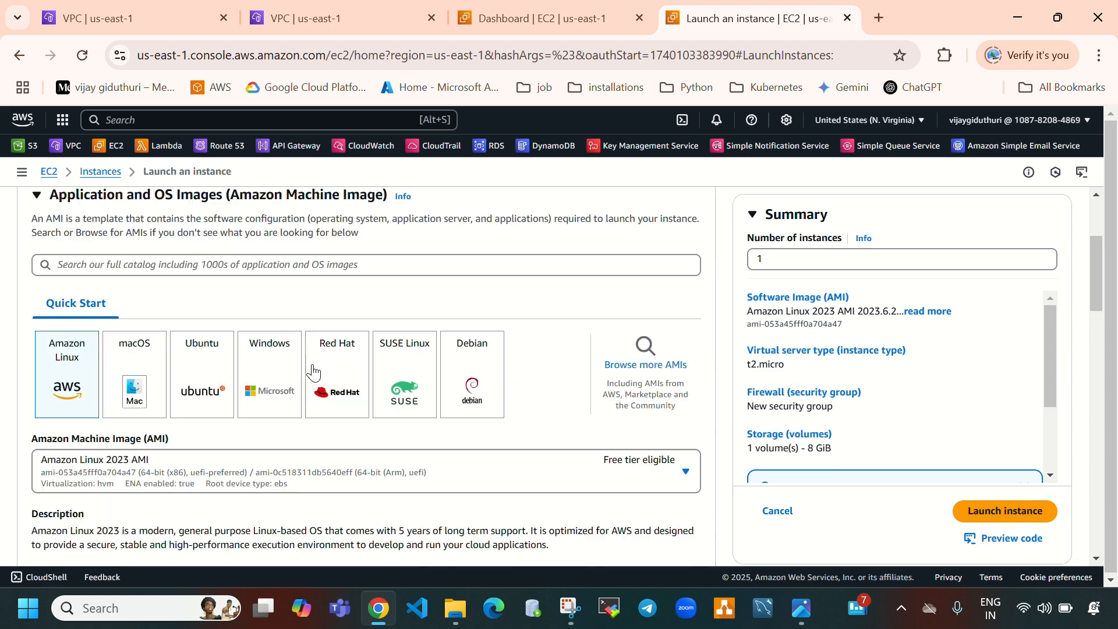
click(199, 379)
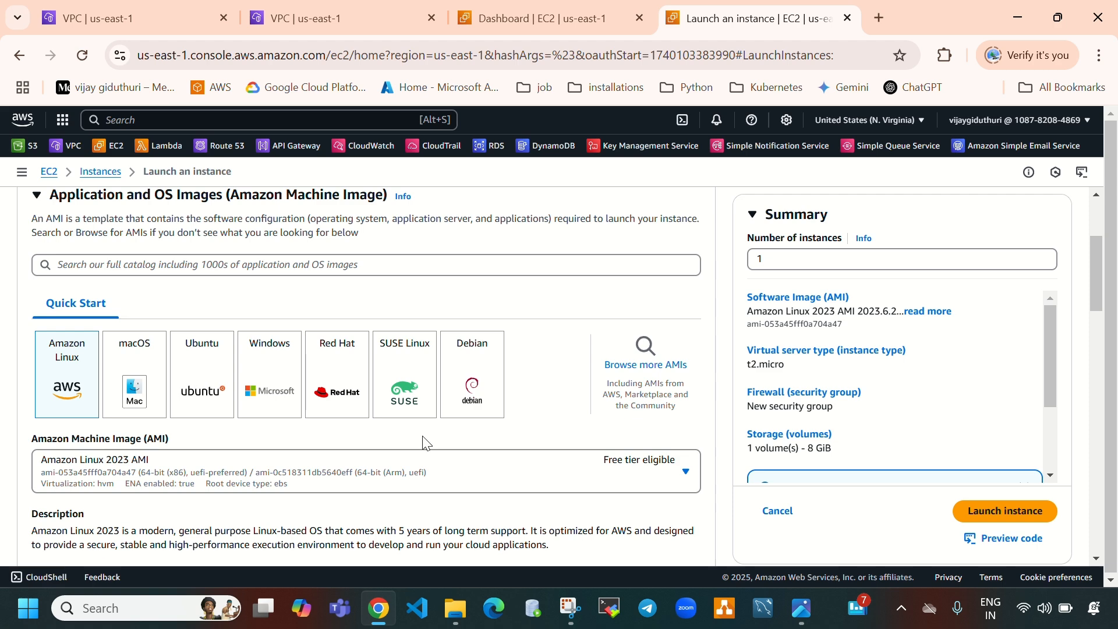
scroll(424, 444, down, 6)
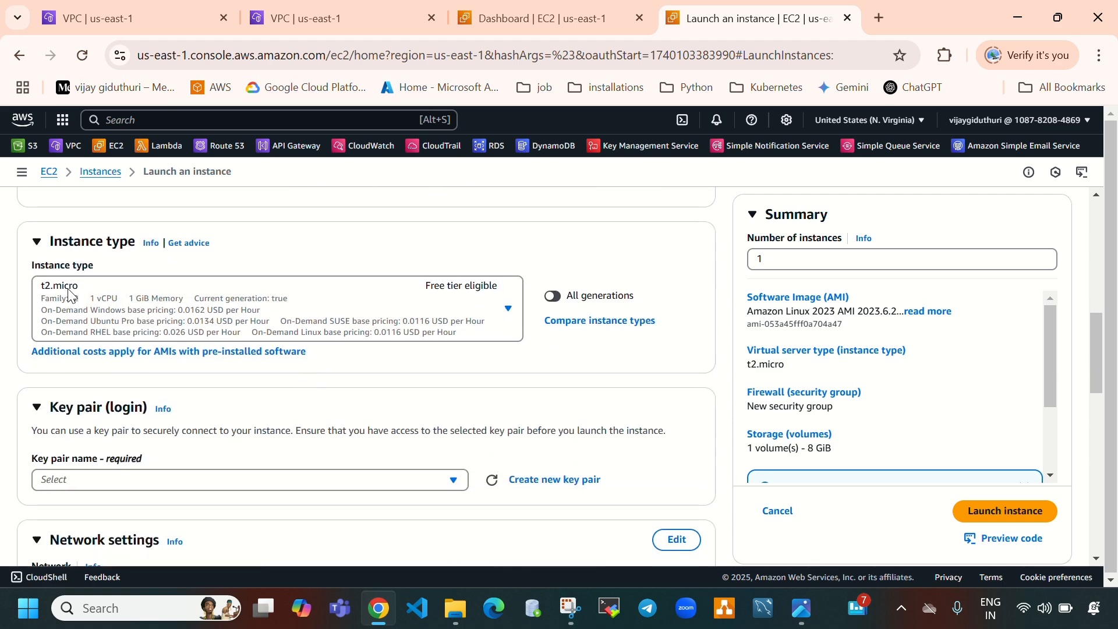
scroll(335, 337, down, 2)
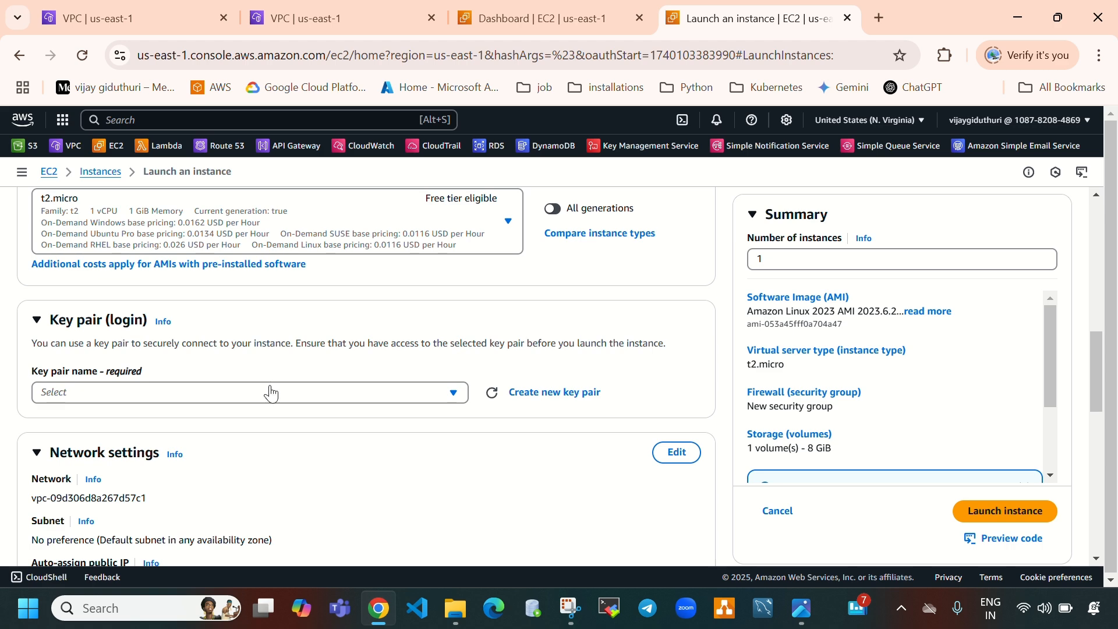
click(336, 406)
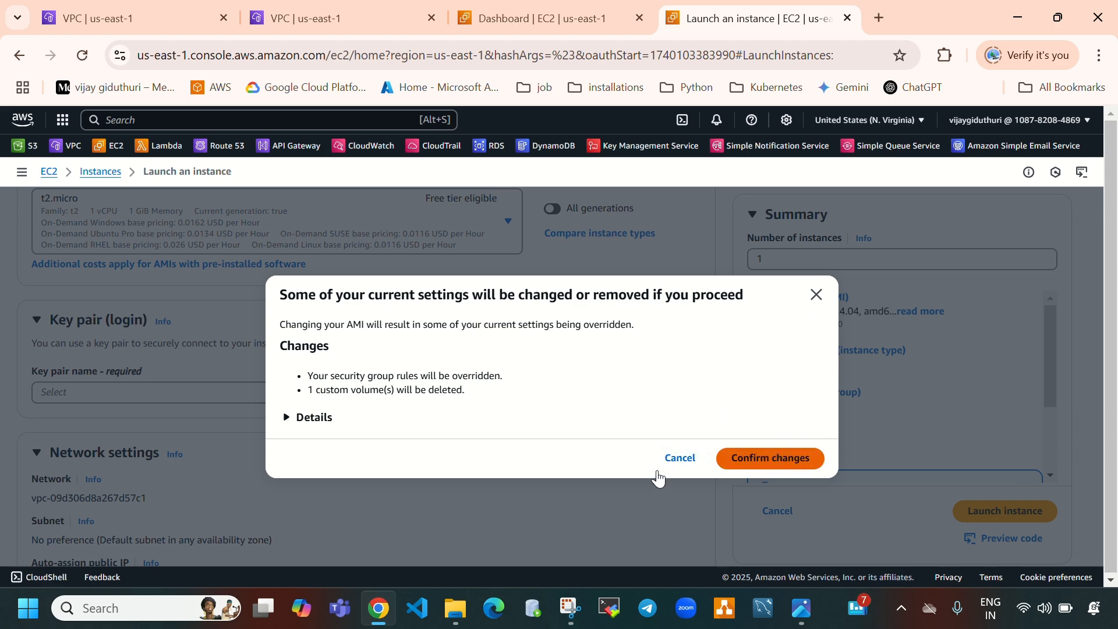
click(815, 295)
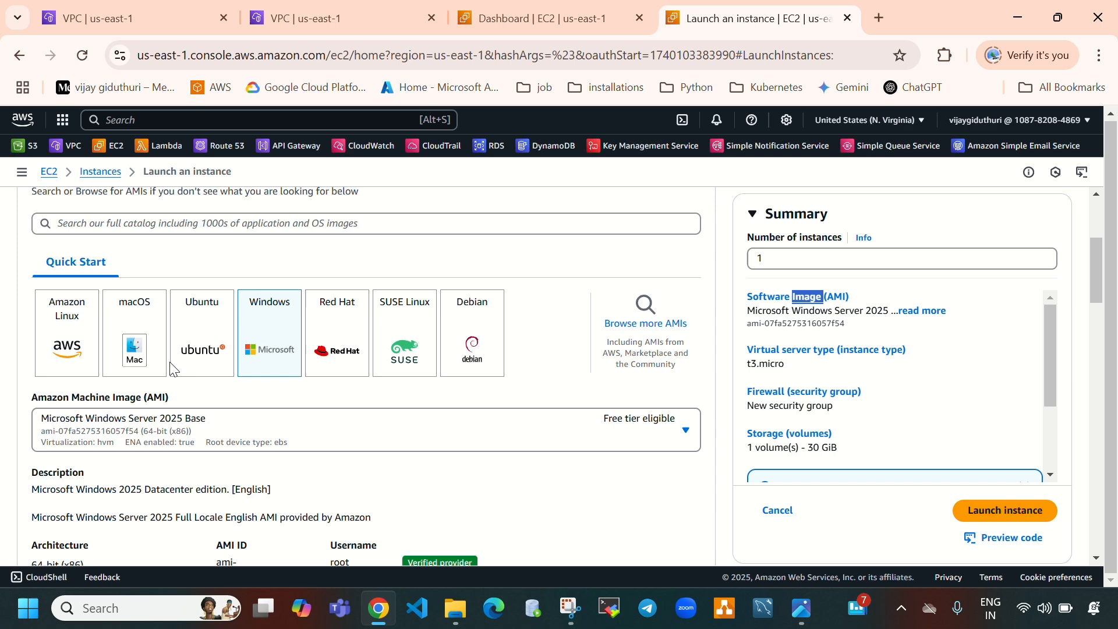
scroll(347, 377, up, 4)
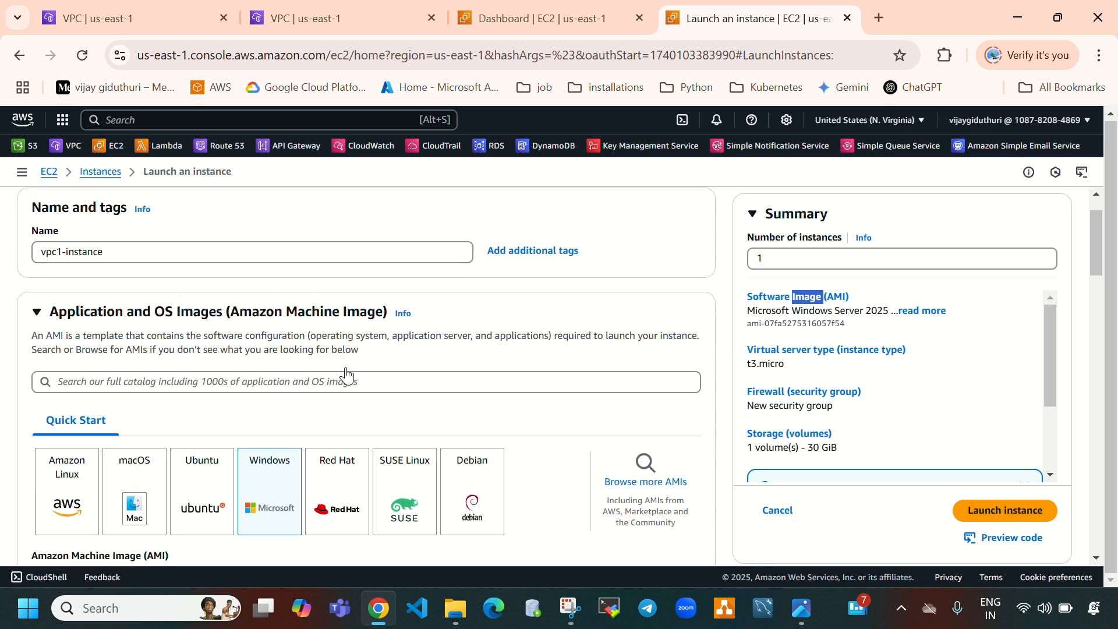
scroll(345, 374, down, 3)
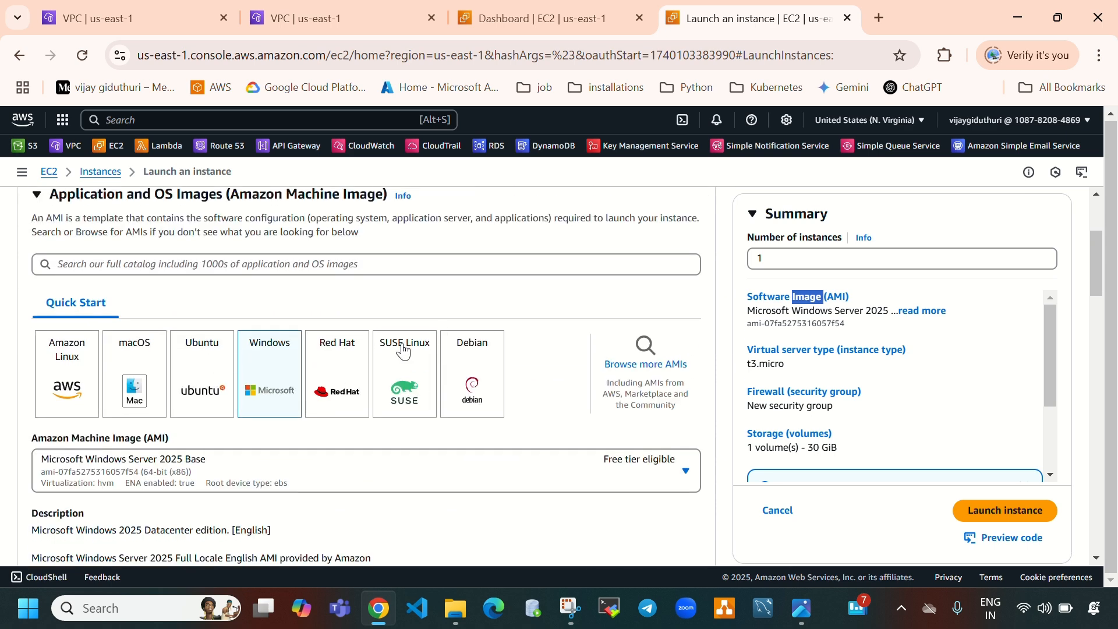
scroll(477, 364, down, 3)
scroll(589, 368, up, 3)
click(81, 56)
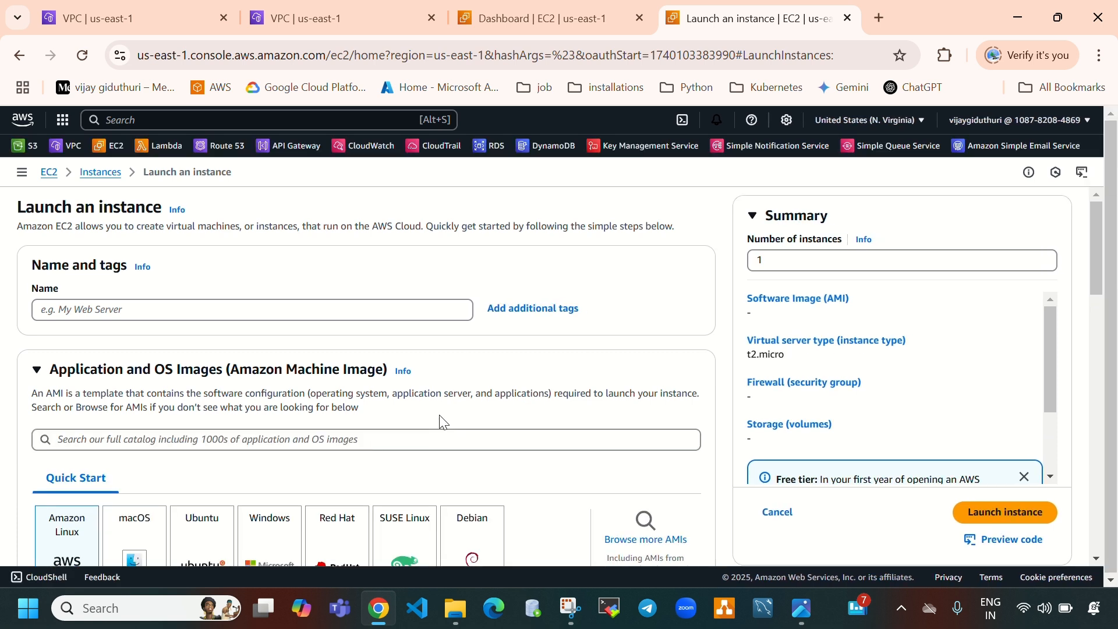
Paste vpc1-instance as the instance name and choose the Ubuntu AMI
click(309, 309)
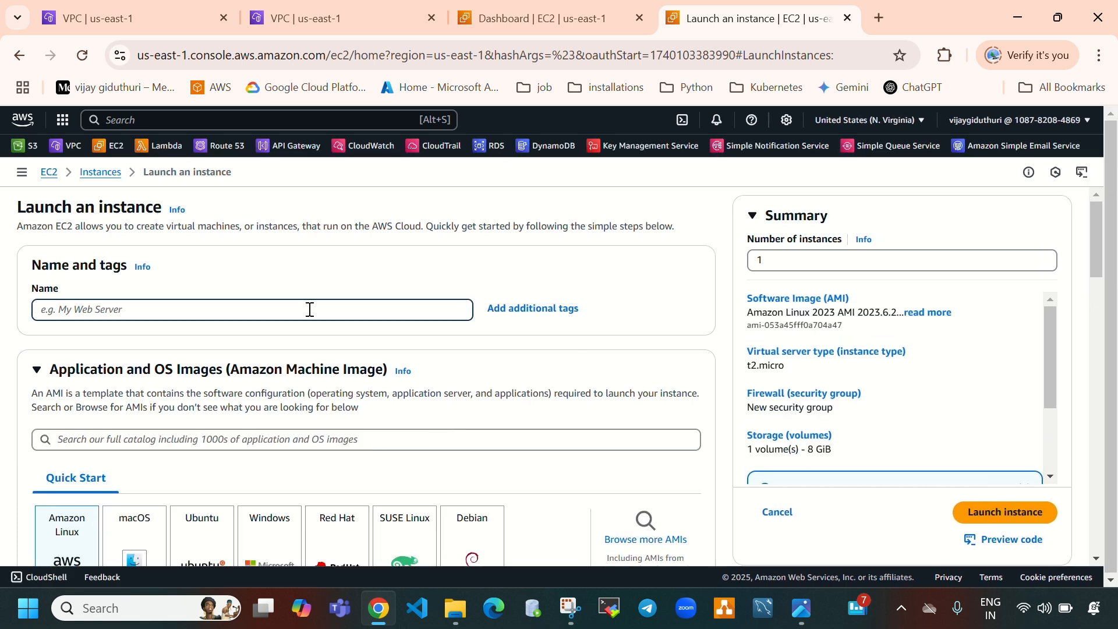
key(ctrl+v)
scroll(291, 326, down, 3)
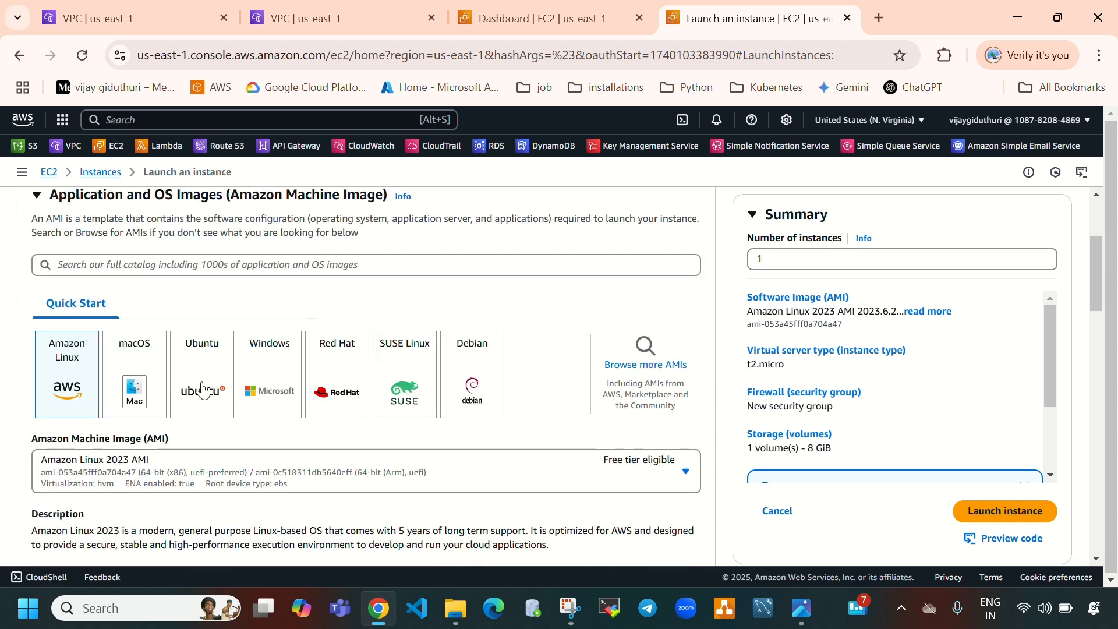
click(202, 390)
Set the key pair option to proceed without a key pair
scroll(369, 400, down, 6)
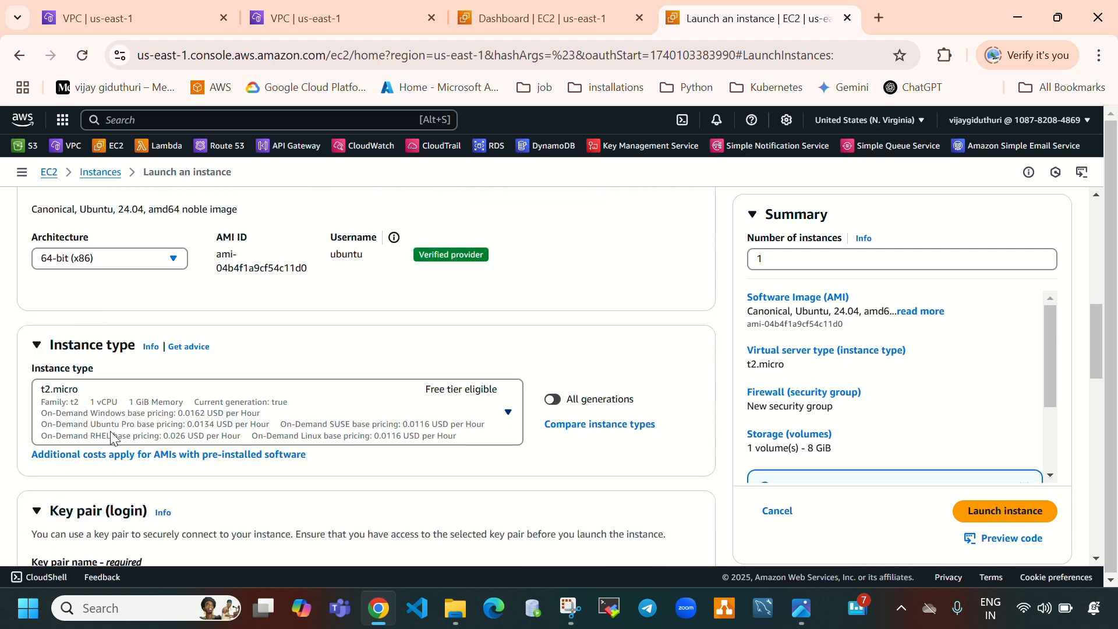
scroll(172, 424, down, 2)
click(213, 413)
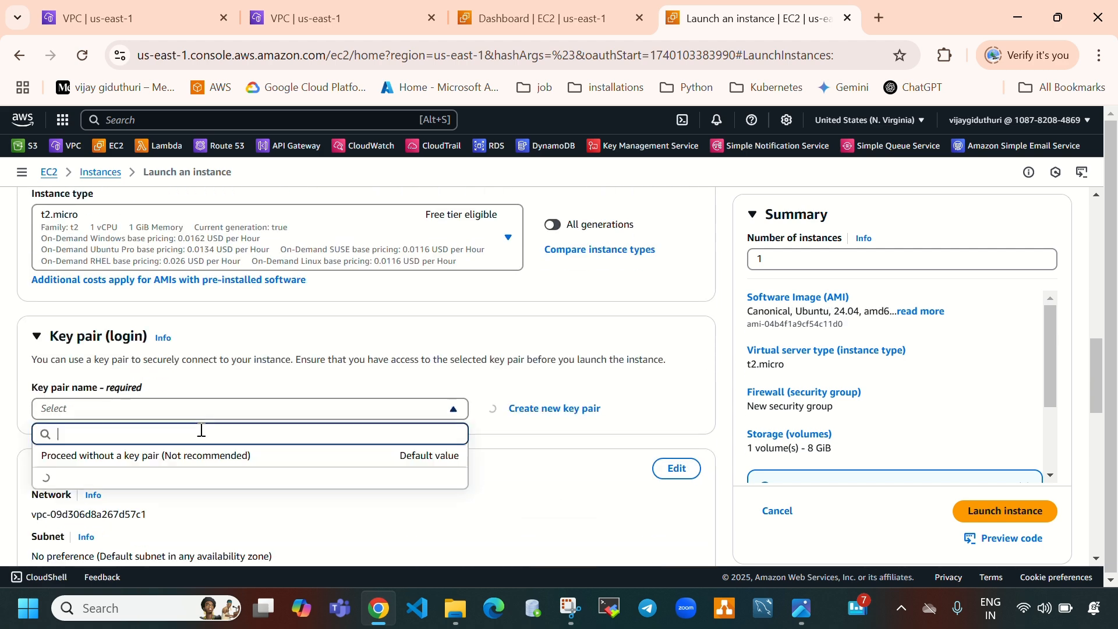
click(123, 459)
Edit the network settings to place the instance in vpc-1 on subnet vpc1-subnet-a
scroll(485, 490, down, 3)
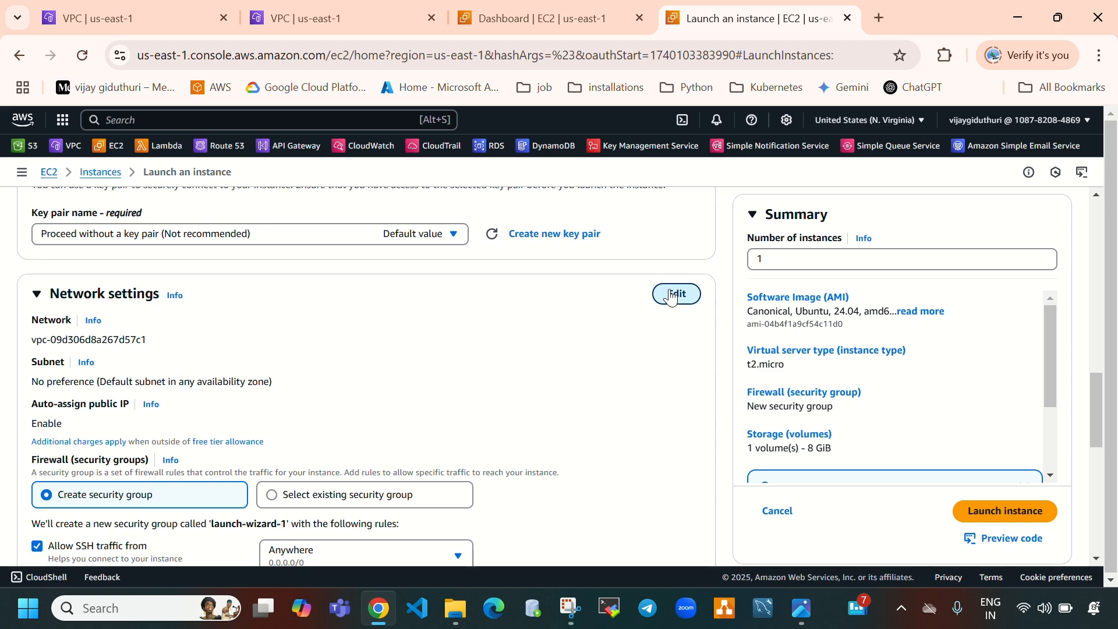
click(664, 292)
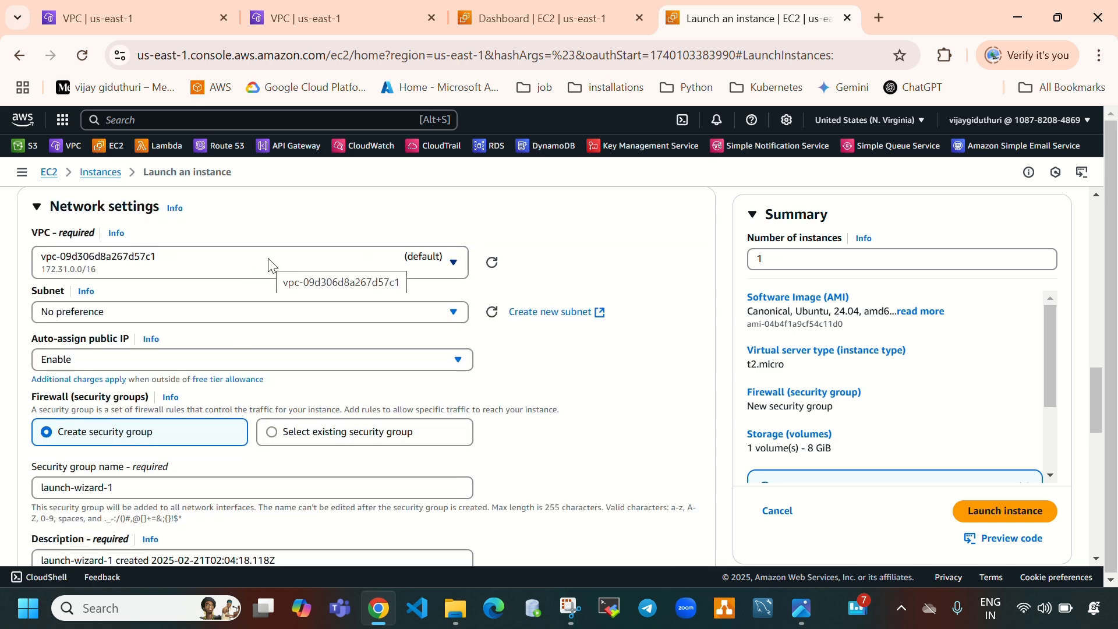
click(269, 262)
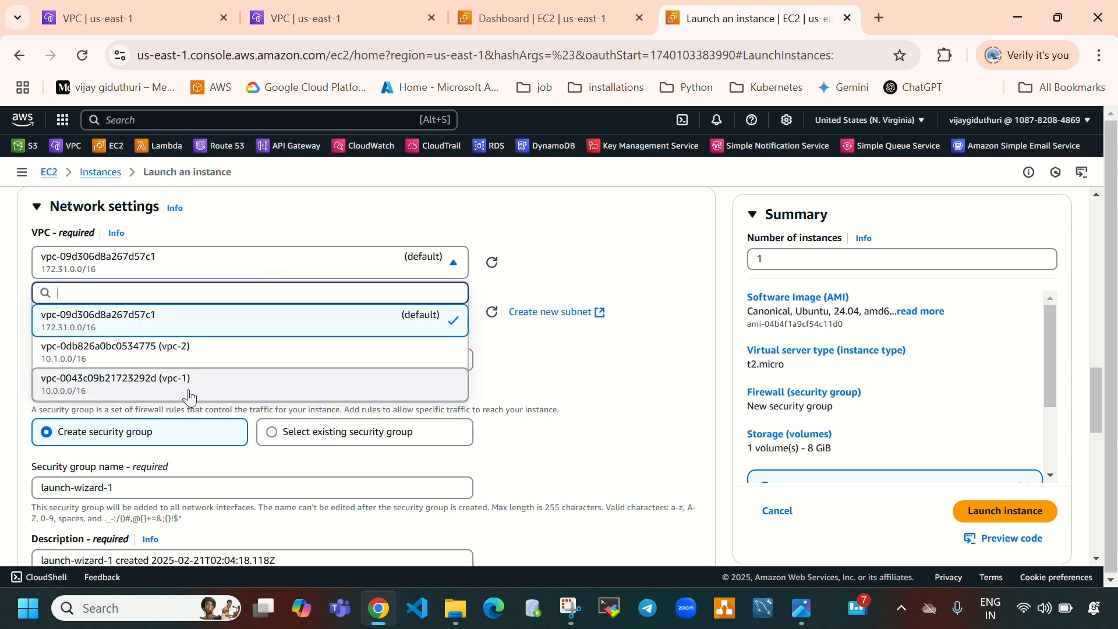
click(202, 385)
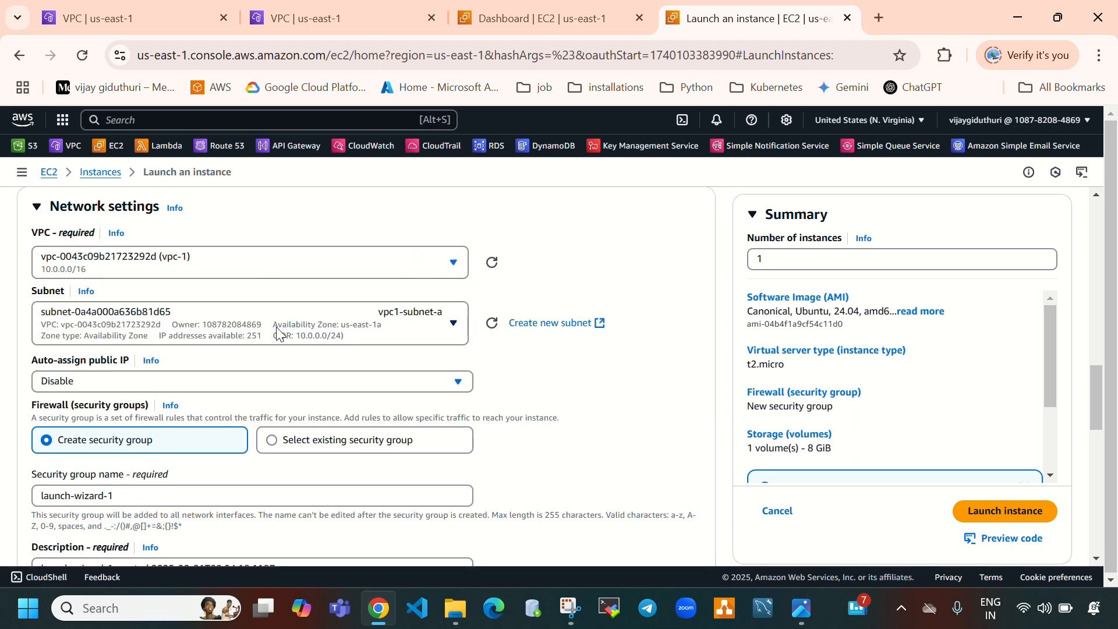
click(280, 334)
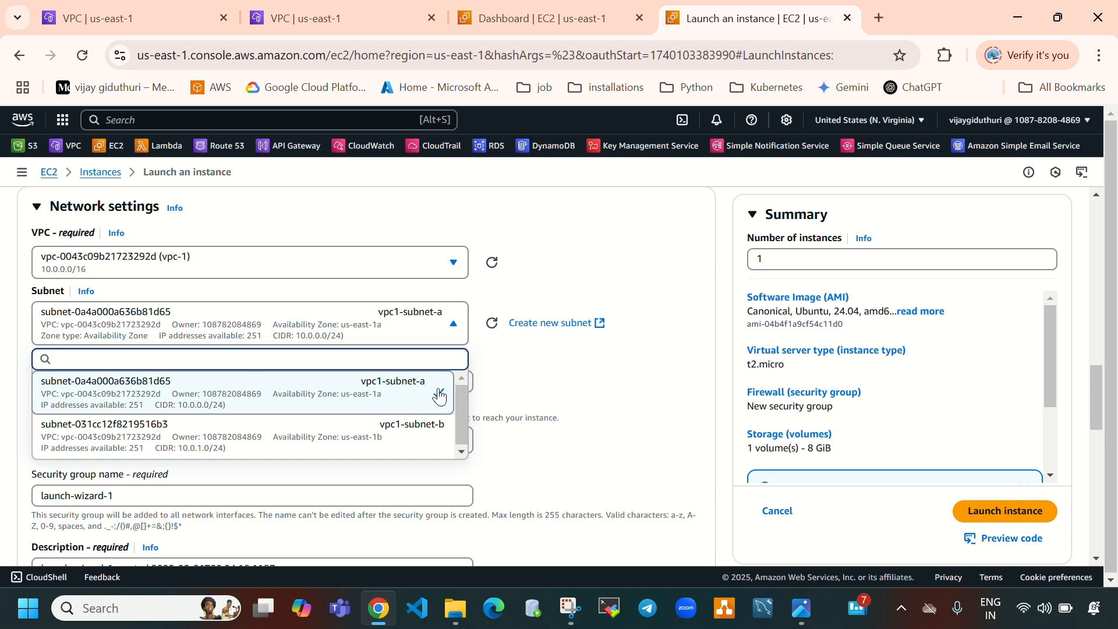
click(597, 419)
Enable auto-assign public IP for the instance
scroll(591, 418, down, 1)
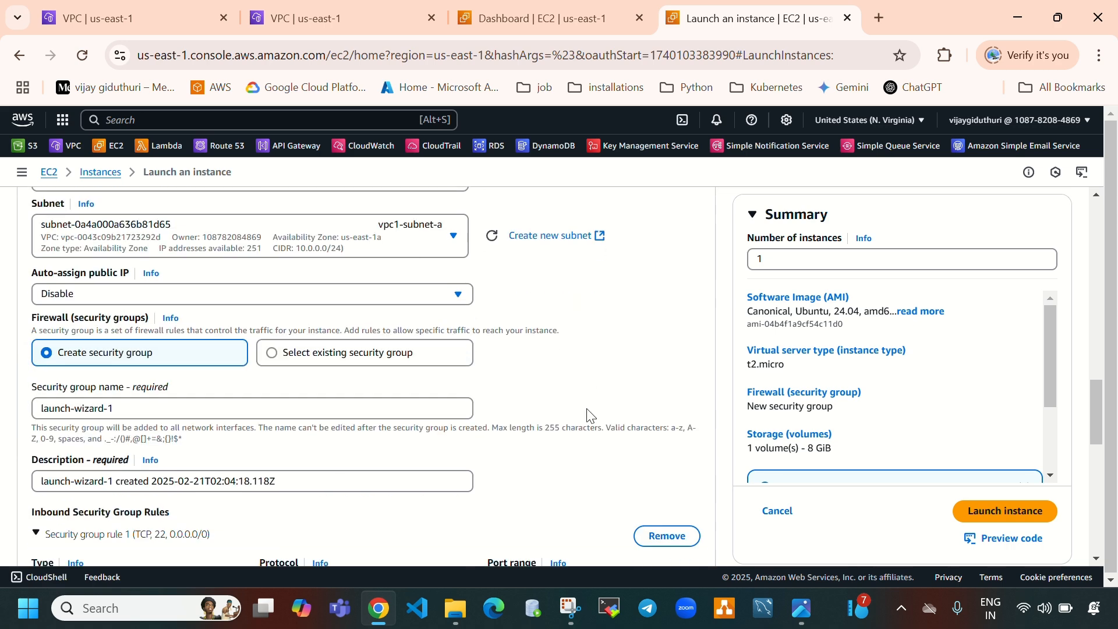
click(72, 298)
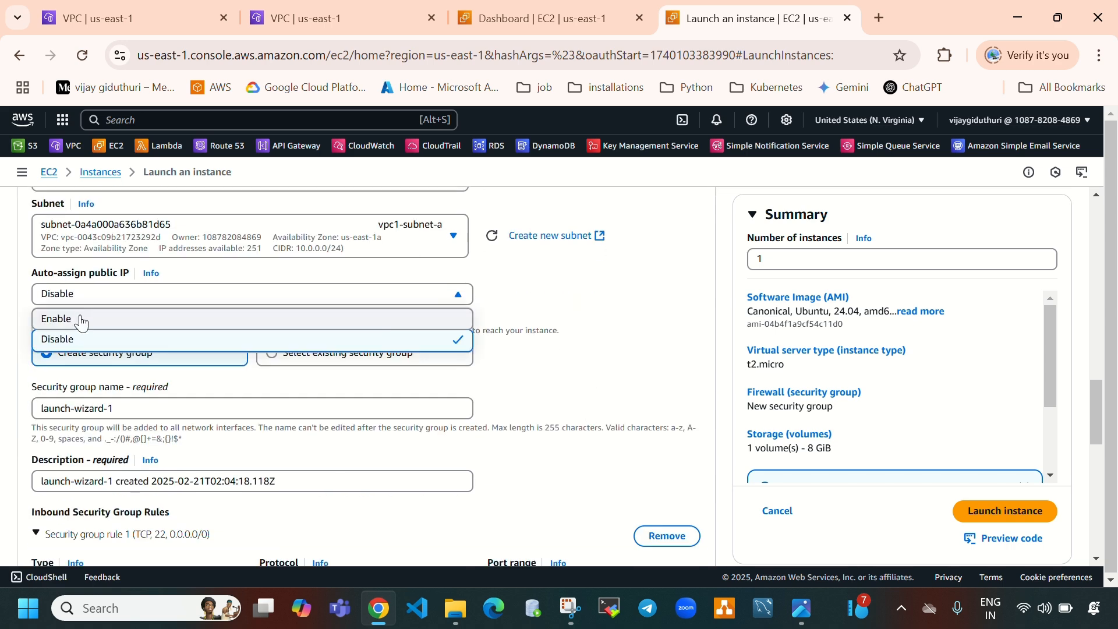
click(81, 318)
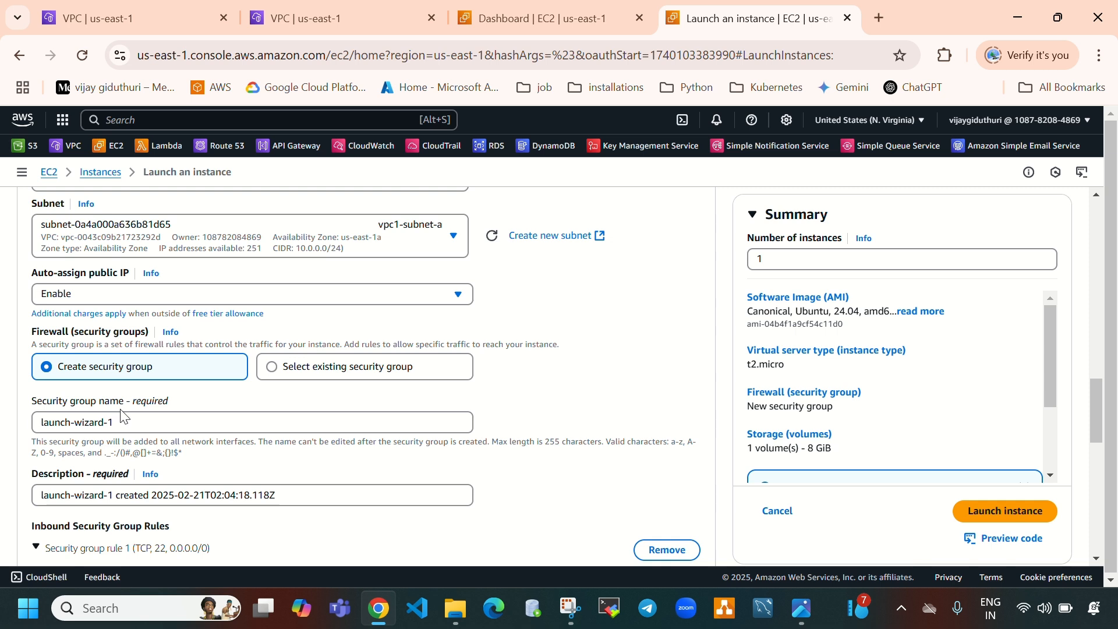
Name the new security group vpc1-sg and set its description to vpc1-sg
drag(122, 418, 3, 423)
key(BackSpace)
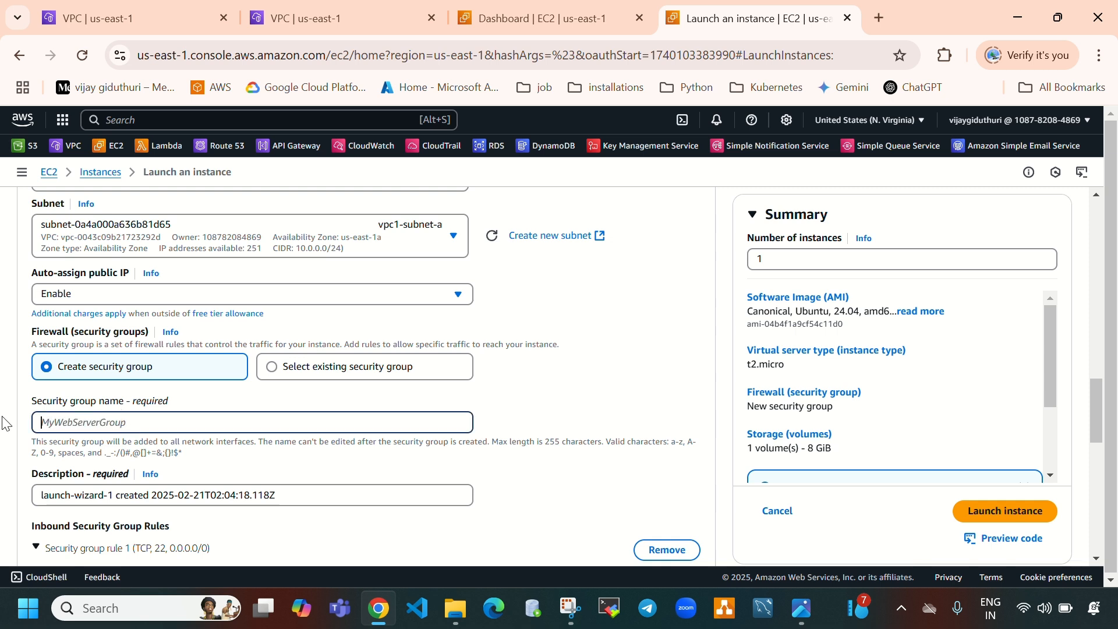
text(vpc1-sg)
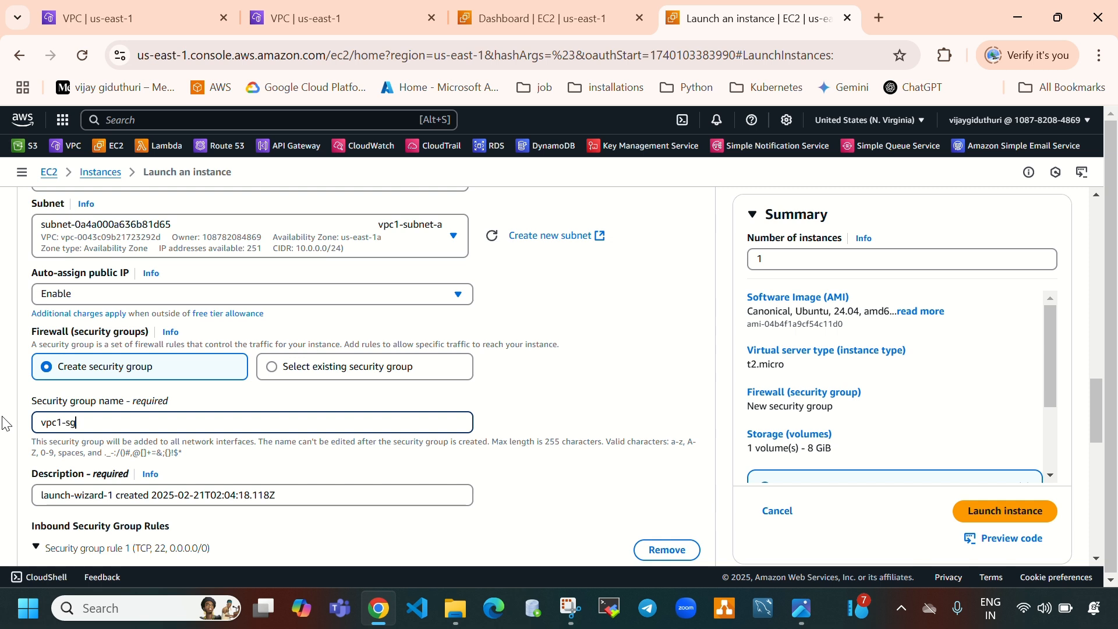
triple_click(300, 496)
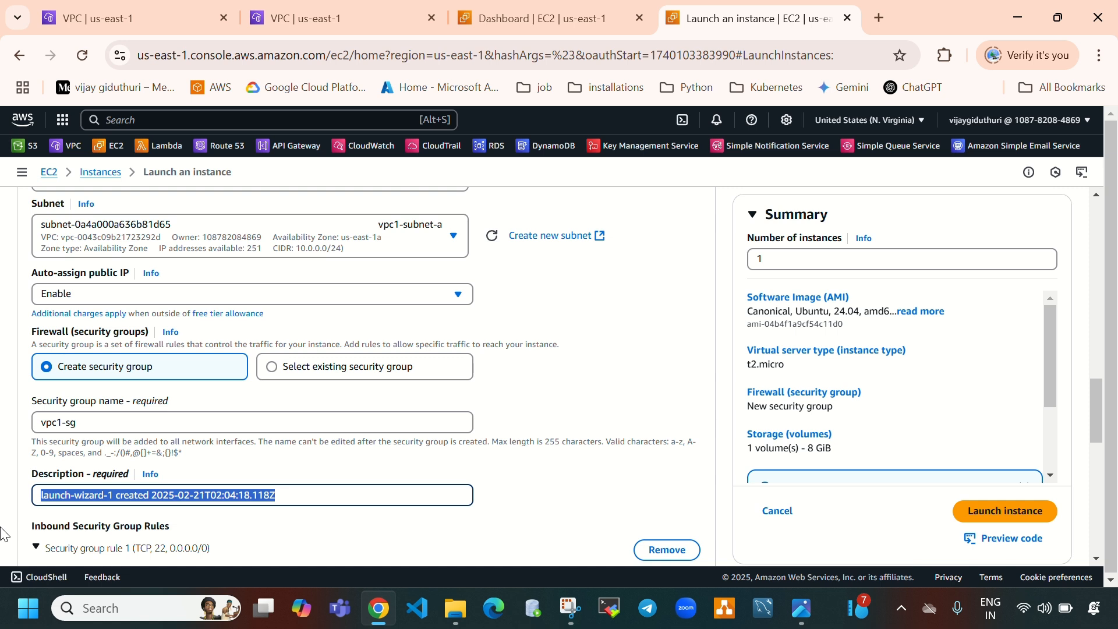
text(vpc1-sg)
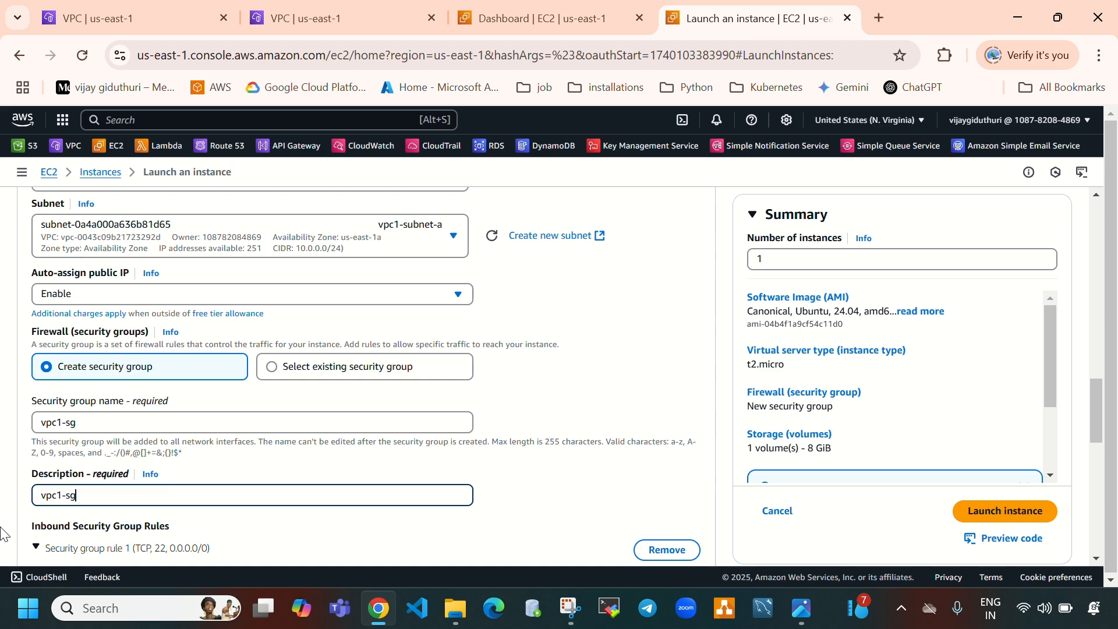
Launch the configured instance
scroll(446, 436, down, 3)
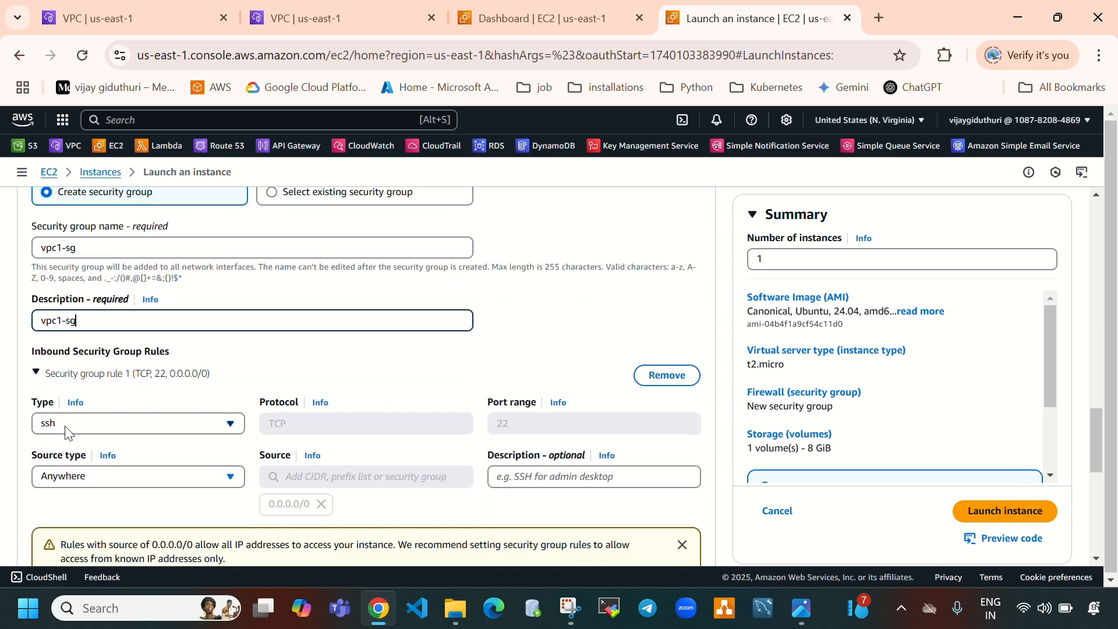
scroll(154, 411, down, 6)
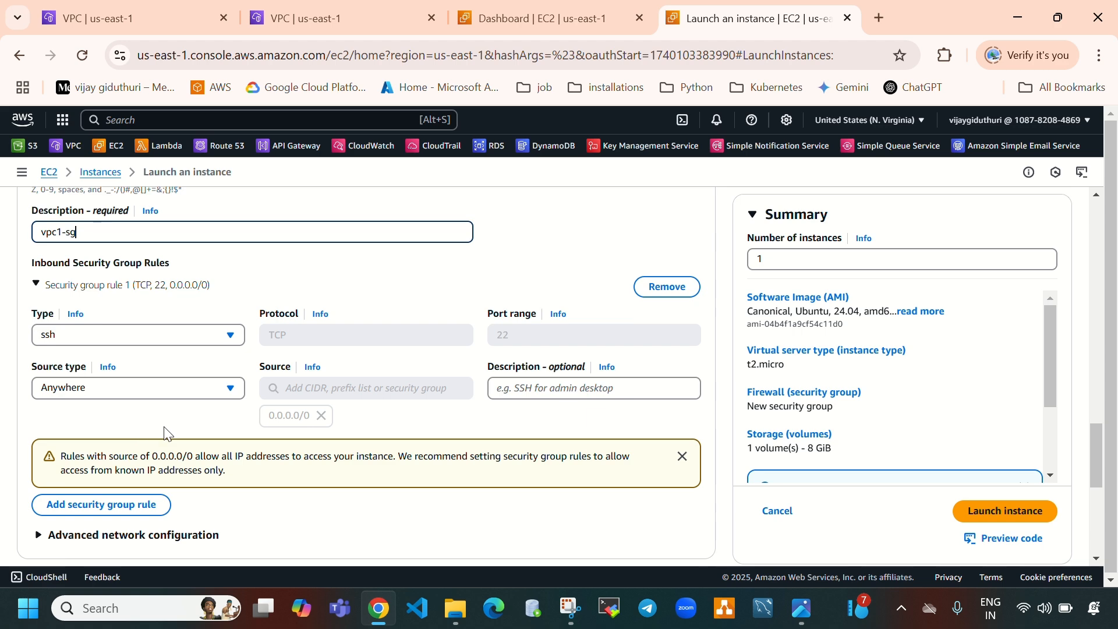
scroll(166, 427, down, 2)
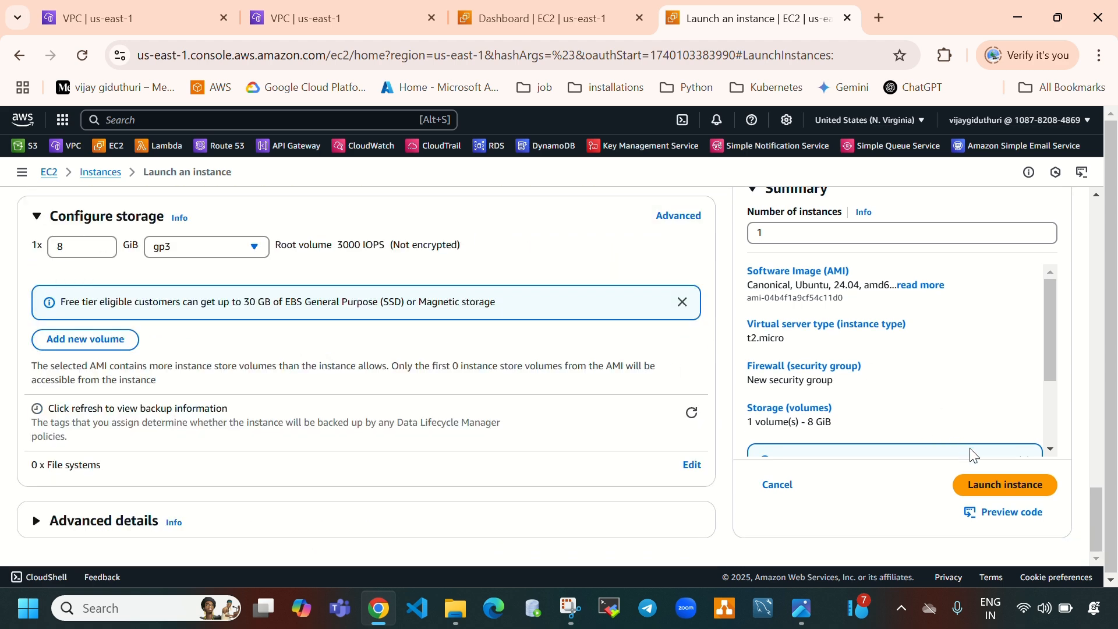
click(990, 489)
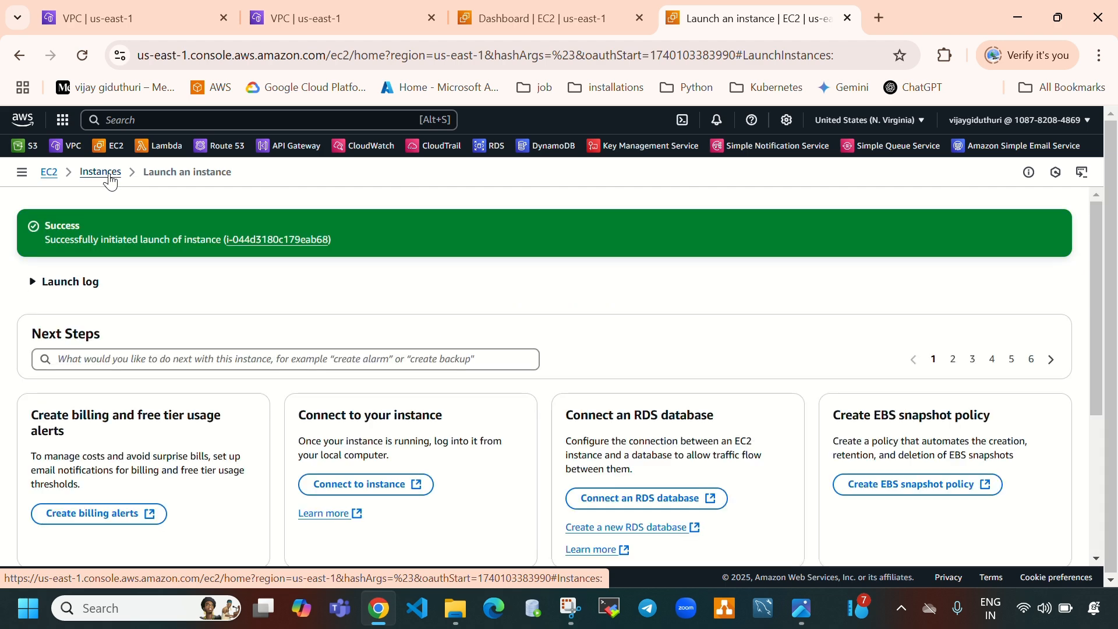
Review the launched instance in the Instances list and start launching another instance
click(100, 172)
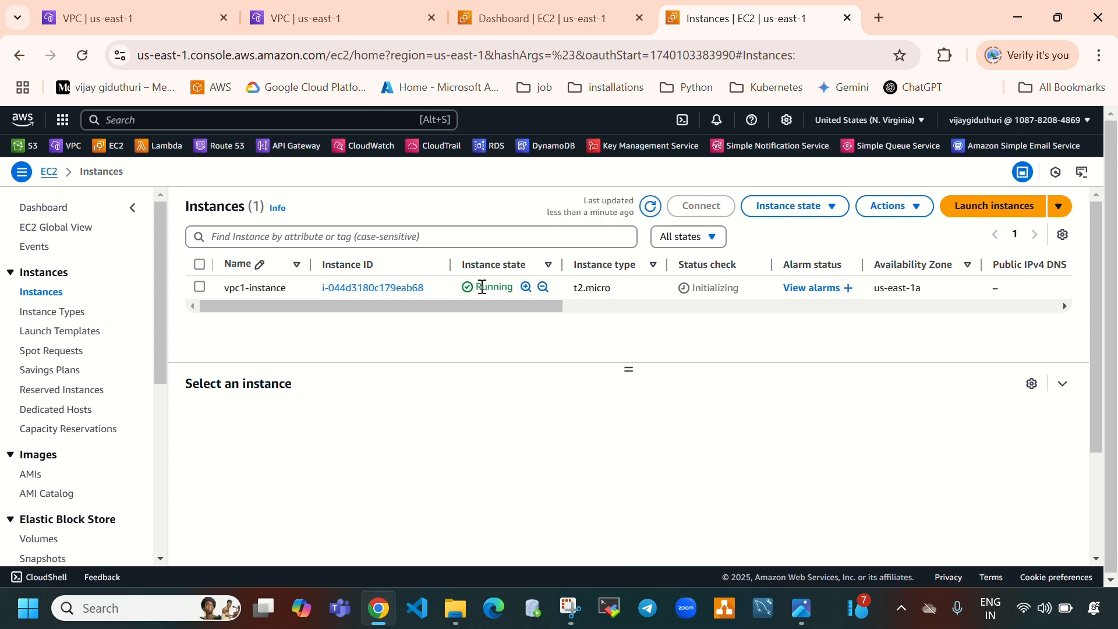
drag(486, 288, 521, 289)
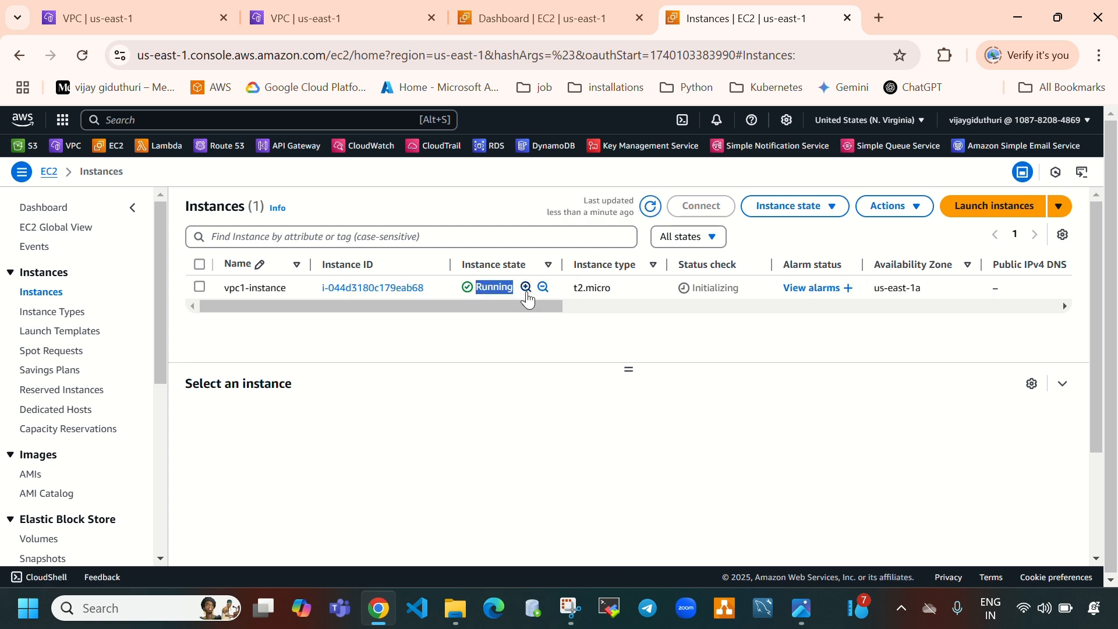
click(996, 212)
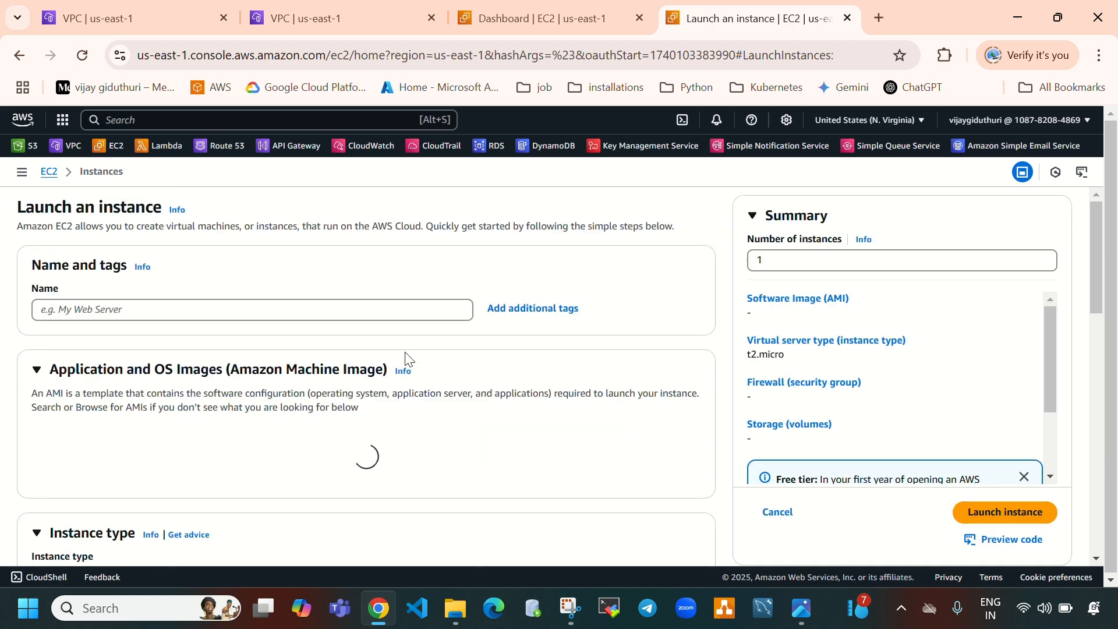
Name the new instance vpc2-instance
click(344, 309)
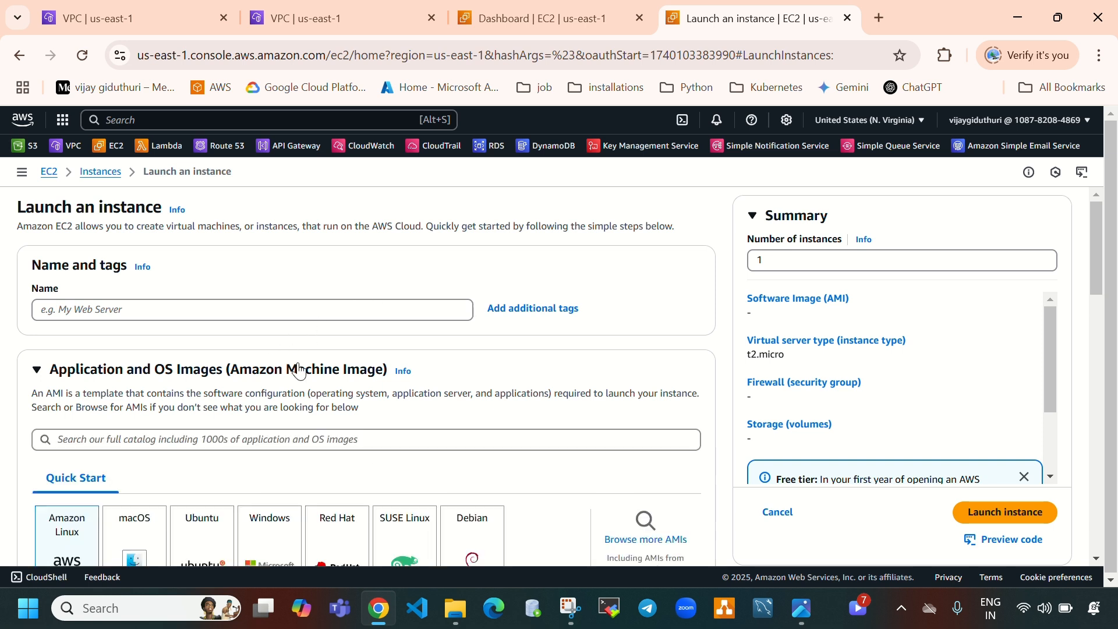
click(267, 305)
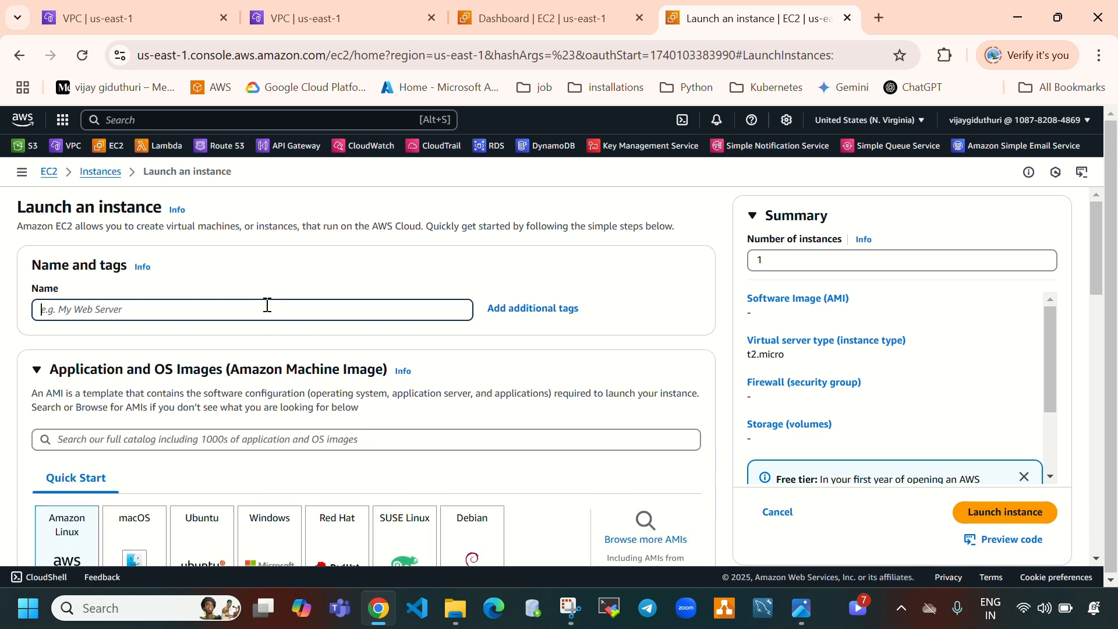
text(vpc1-instance)
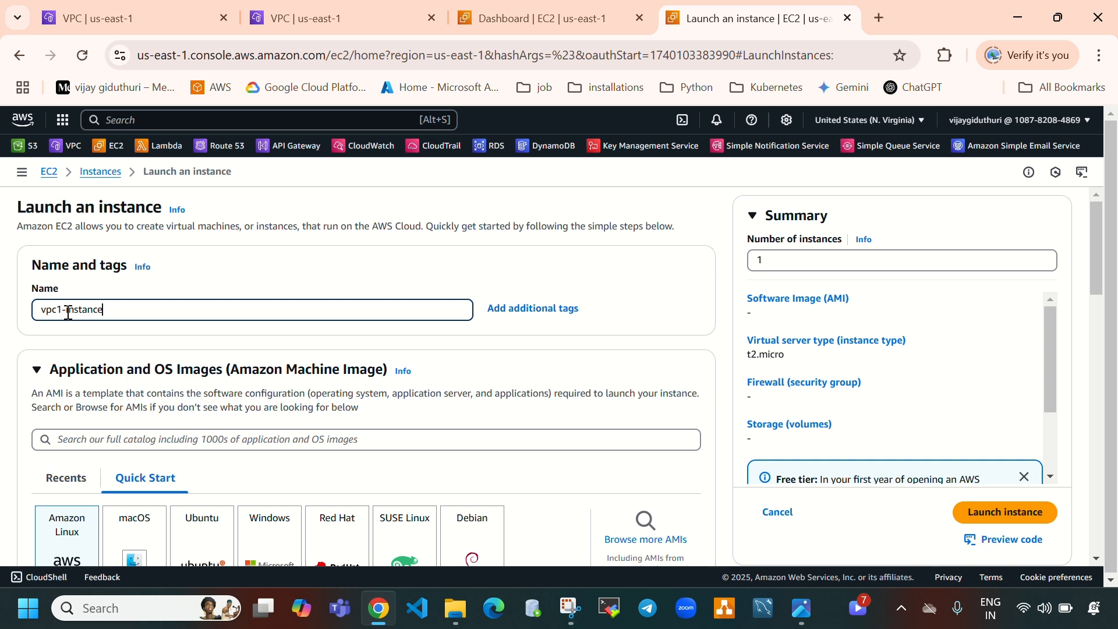
click(67, 312)
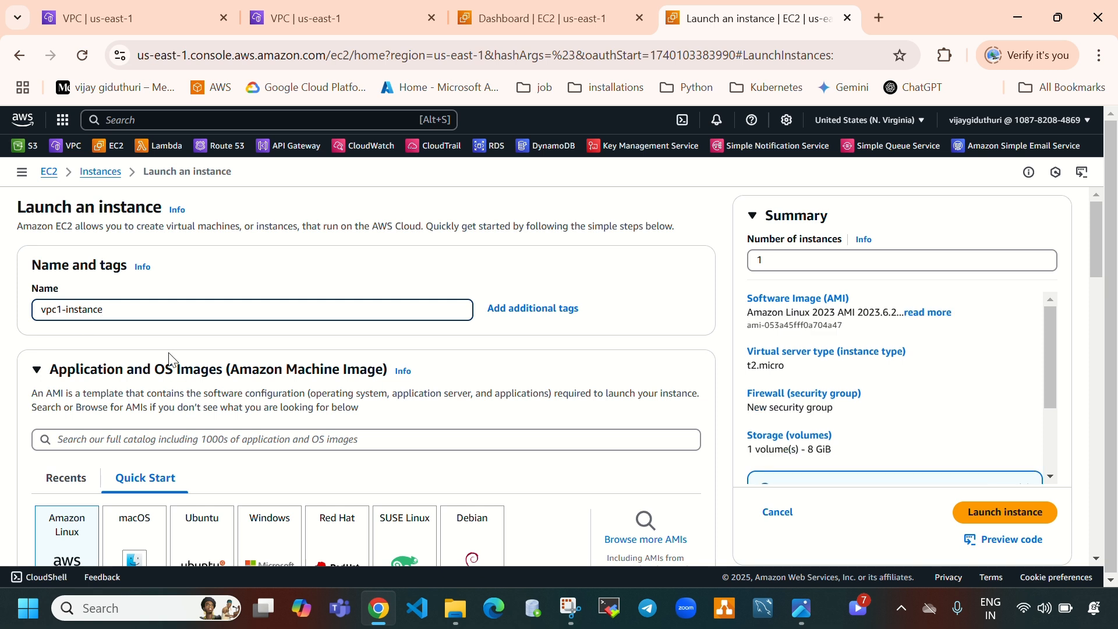
key(BackSpace)
text(2)
Select the Ubuntu image as the instance's AMI
scroll(330, 411, down, 2)
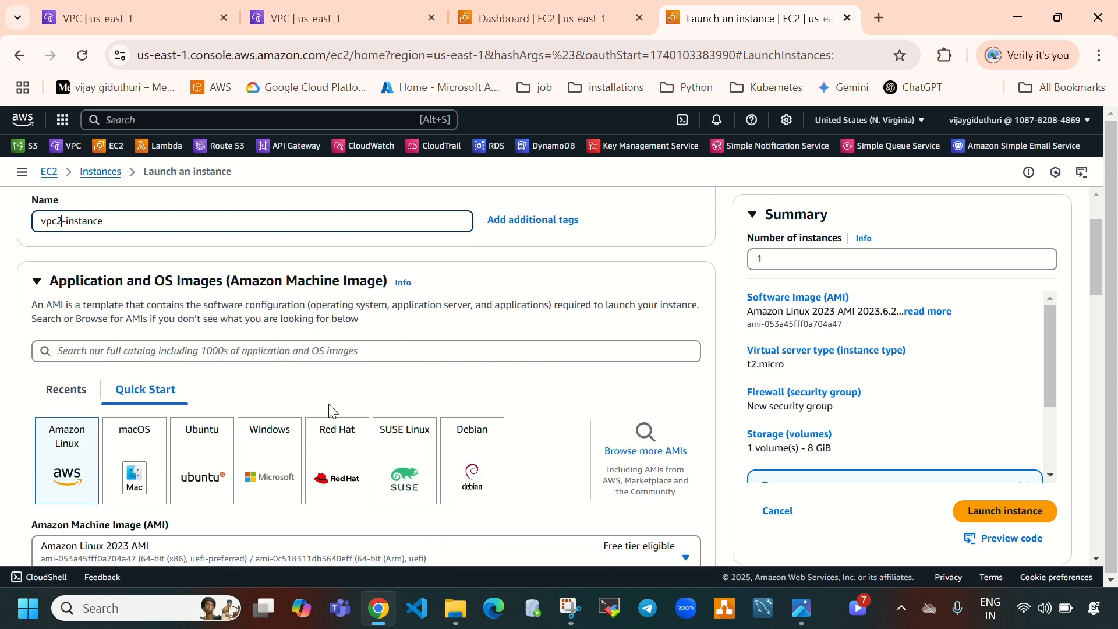
scroll(329, 410, down, 2)
click(229, 373)
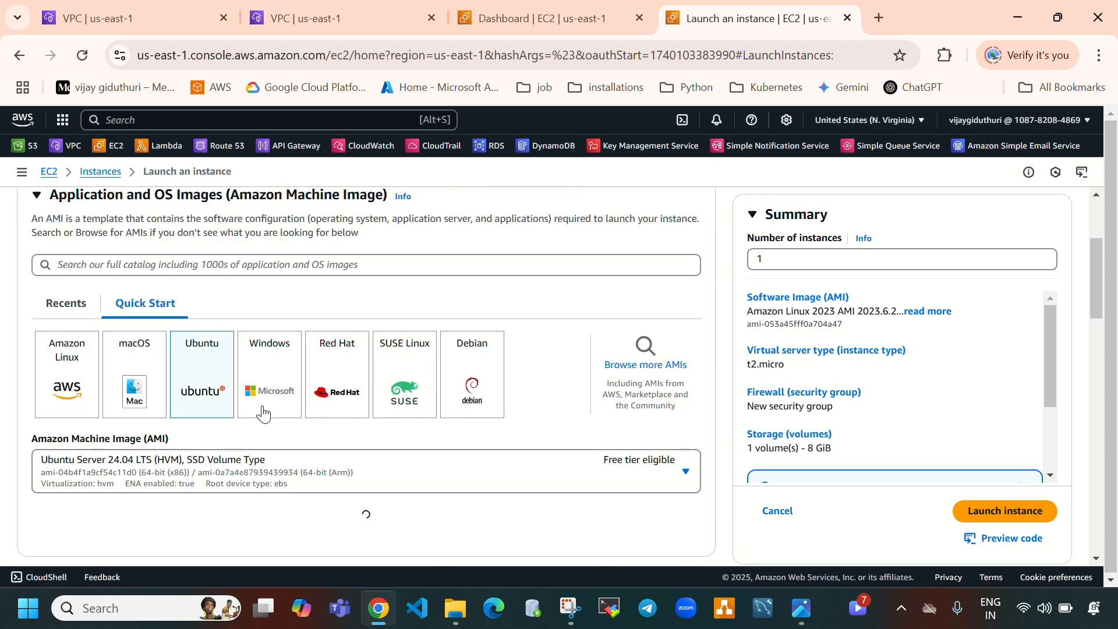
Choose to proceed without a key pair for the instance
scroll(263, 413, down, 5)
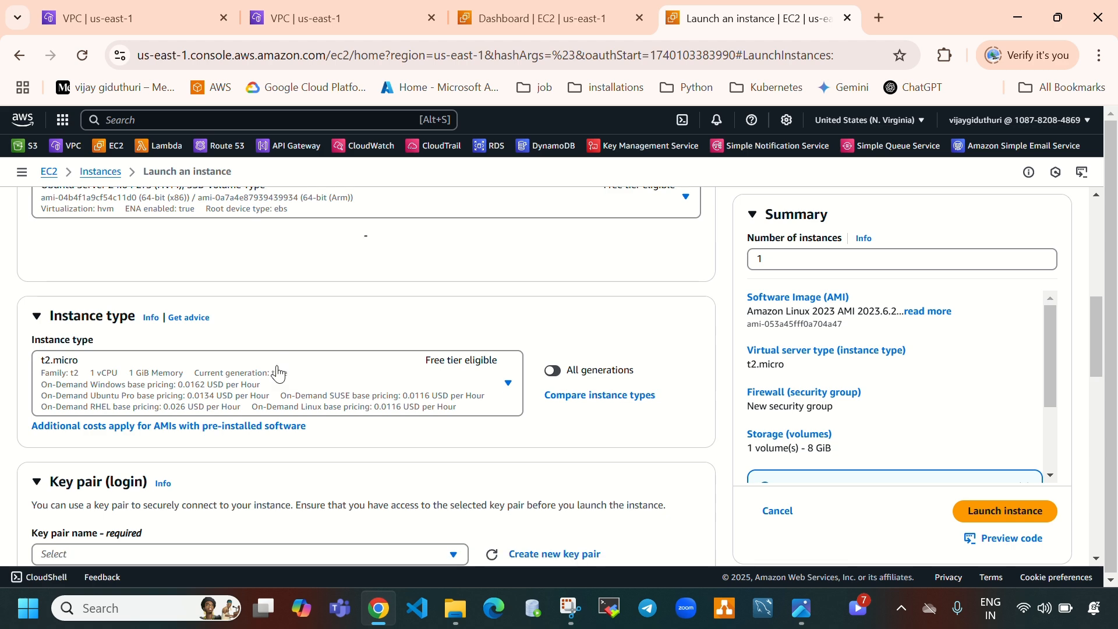
scroll(278, 373, down, 3)
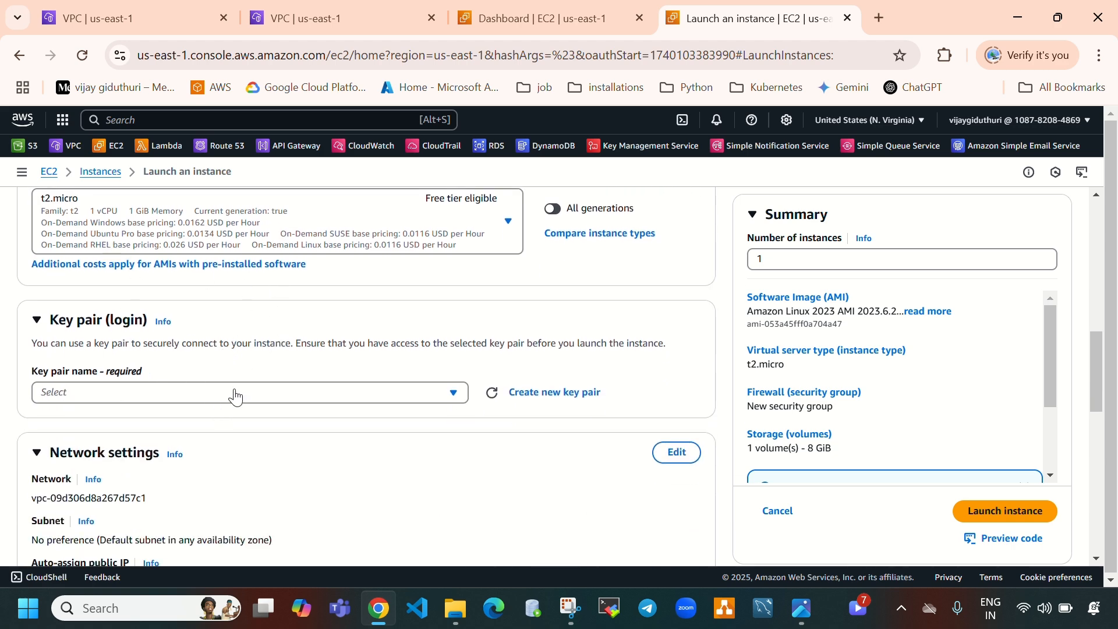
scroll(282, 404, up, 2)
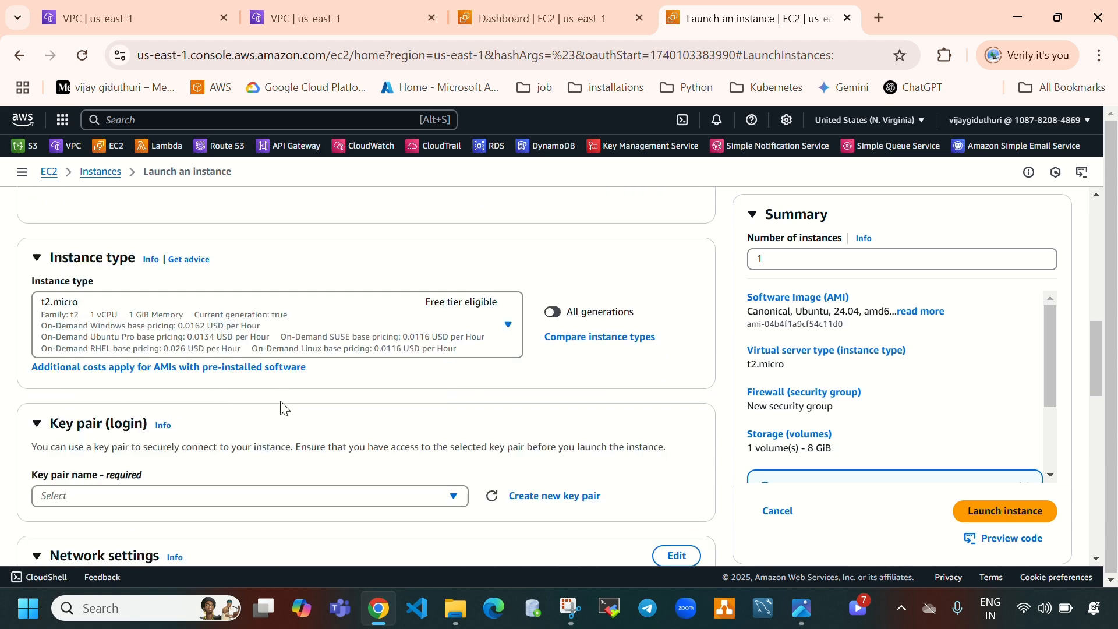
scroll(288, 410, down, 2)
click(298, 408)
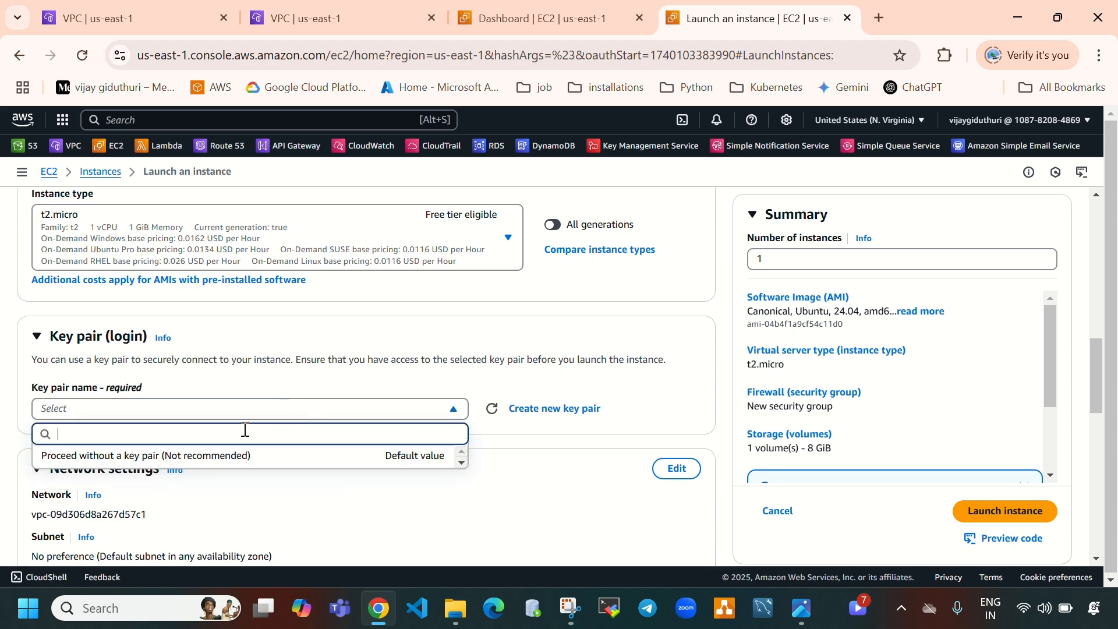
click(150, 457)
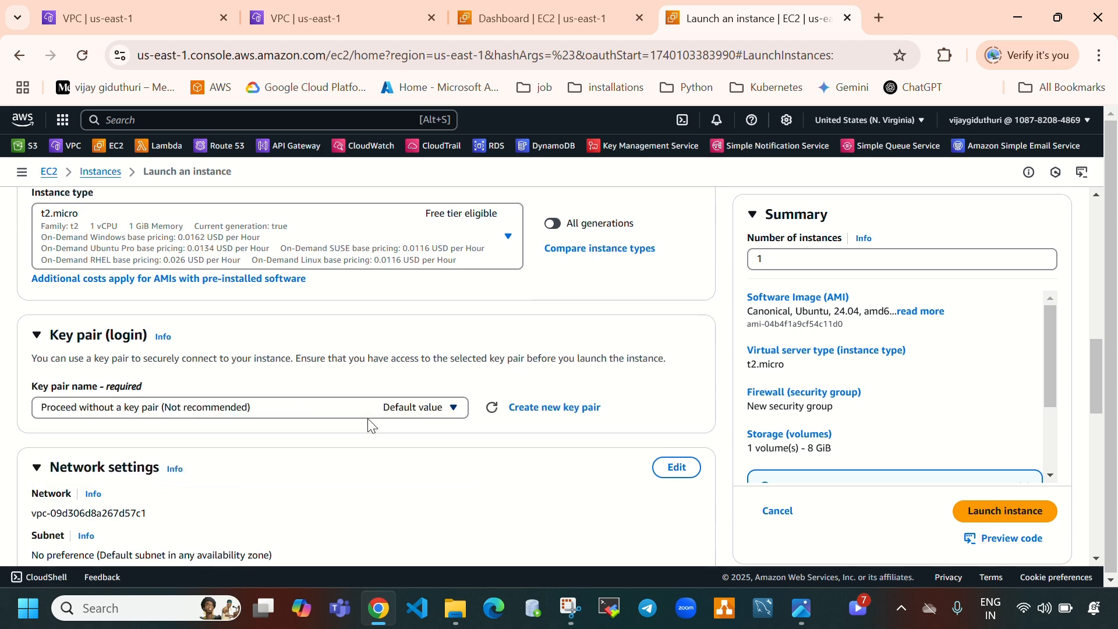
Edit the network settings to use vpc-2 and the subnet vpc2-subnet-a
scroll(367, 425, down, 3)
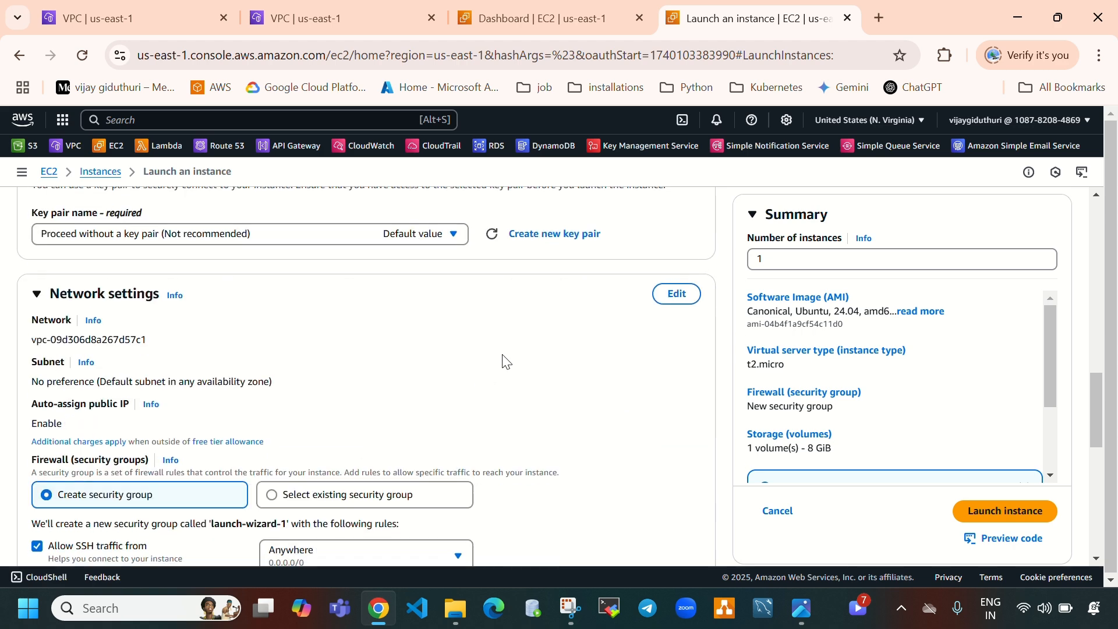
click(676, 294)
scroll(282, 257, down, 2)
click(282, 257)
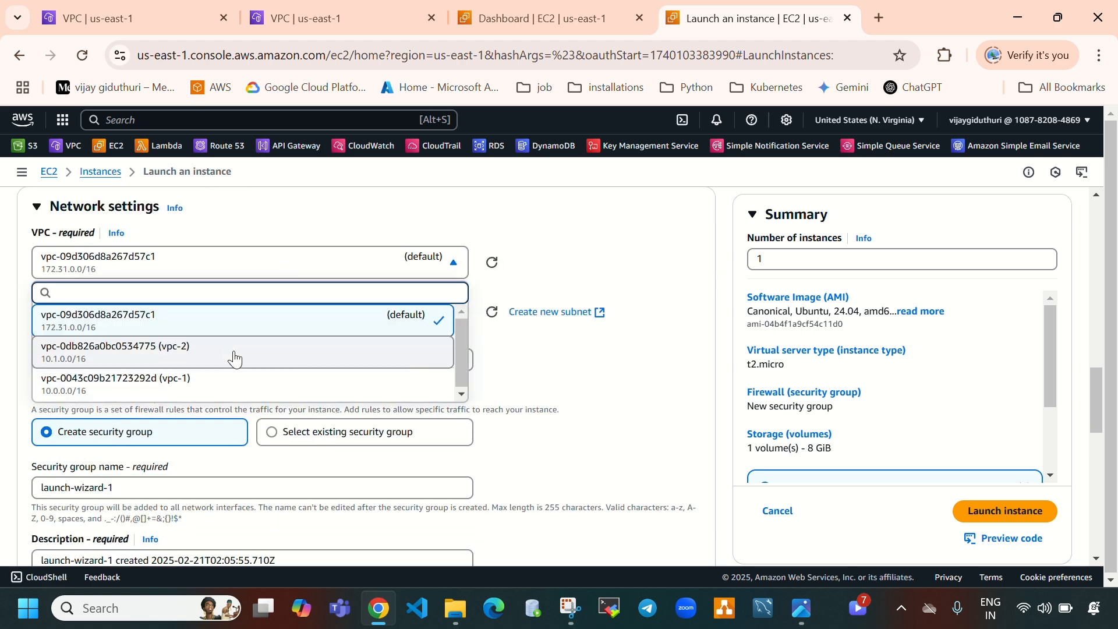
click(235, 356)
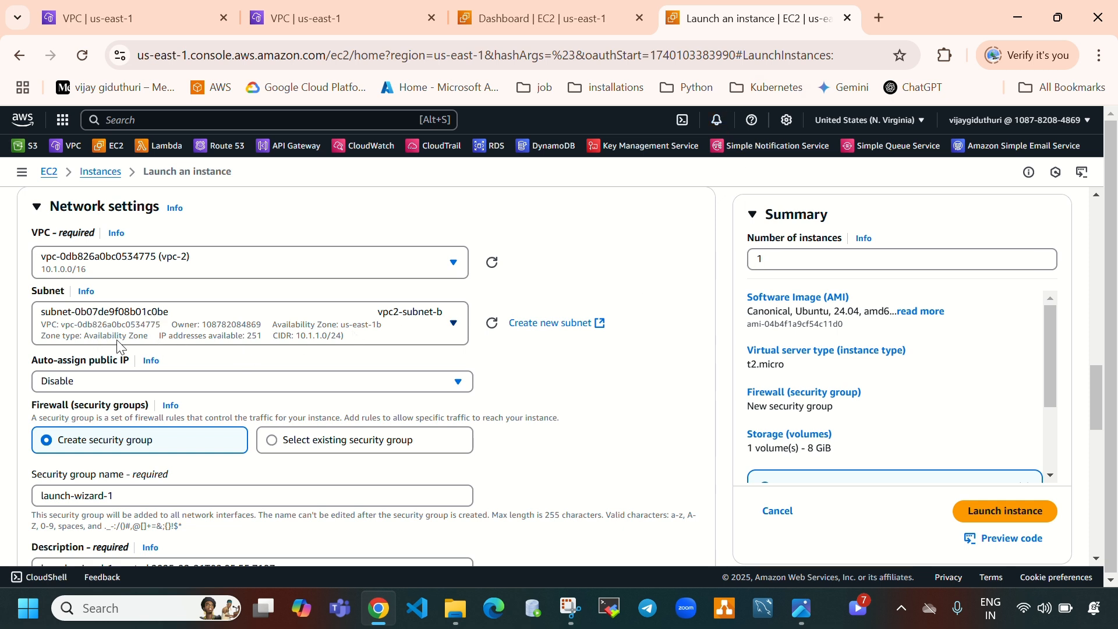
click(232, 339)
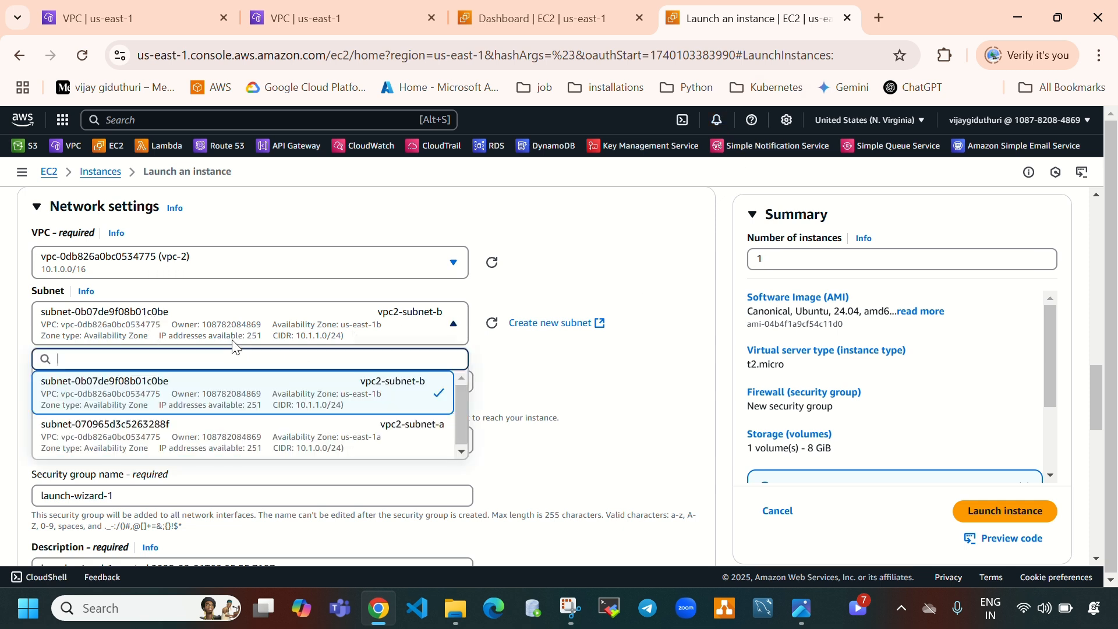
click(260, 423)
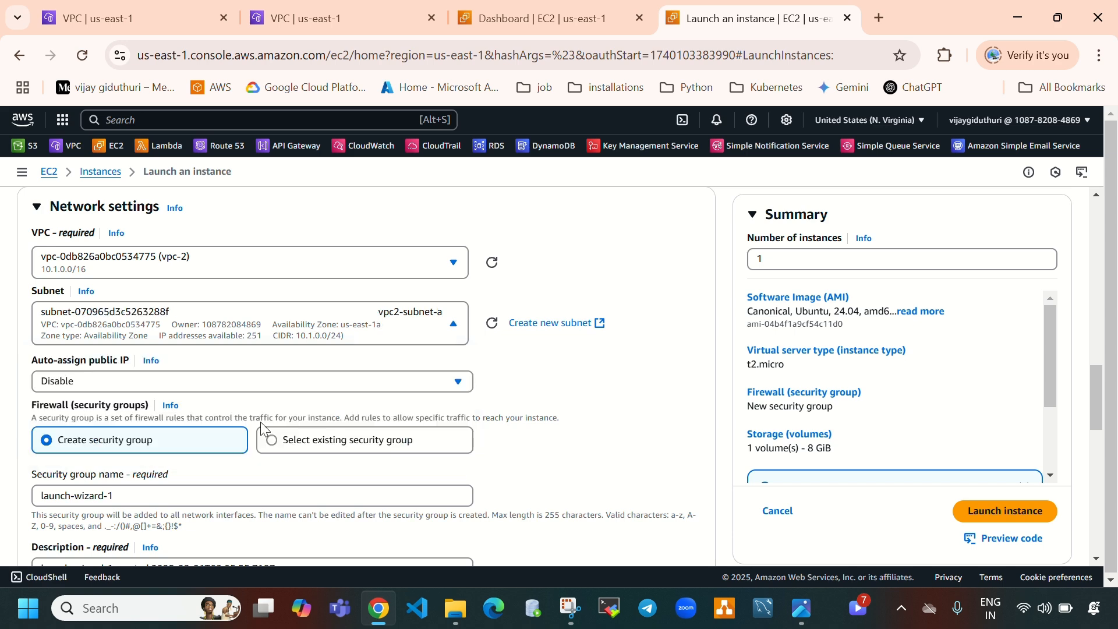
Name the new security group vpc2-sg and set its description to vpc-sg
scroll(260, 422, down, 1)
click(127, 409)
key(ctrl+a)
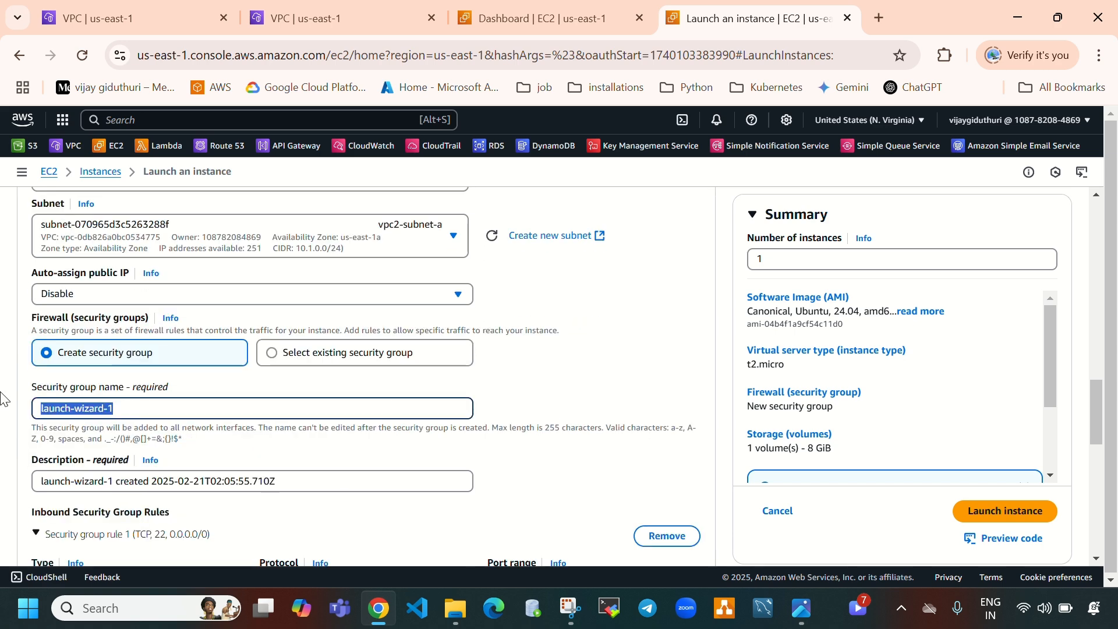
key(BackSpace)
text(vpc)
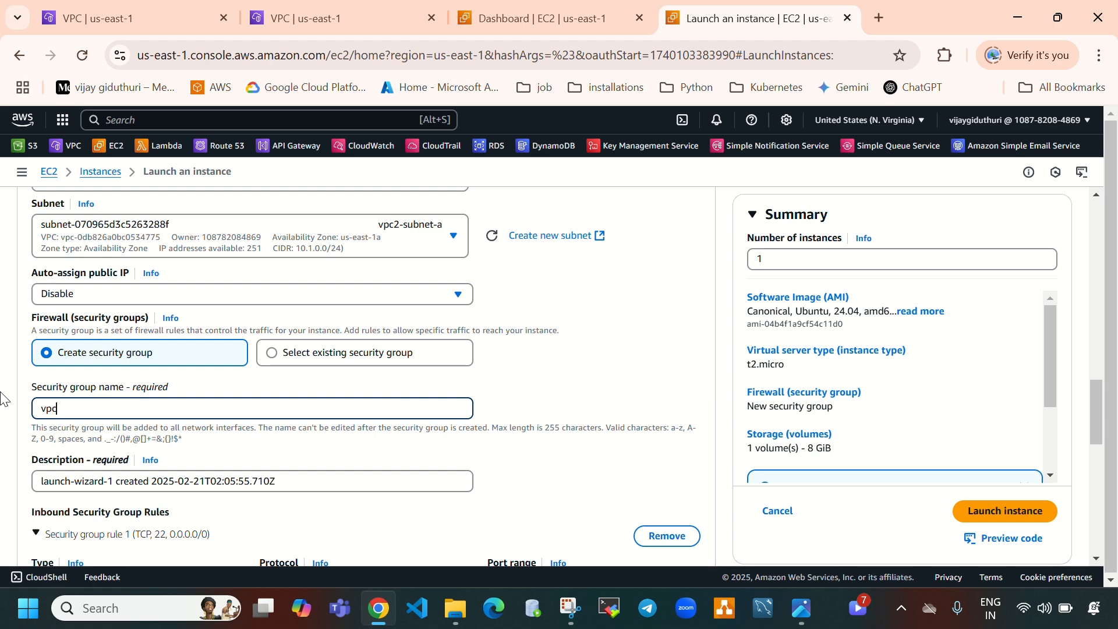
text(2-sg)
scroll(225, 419, down, 1)
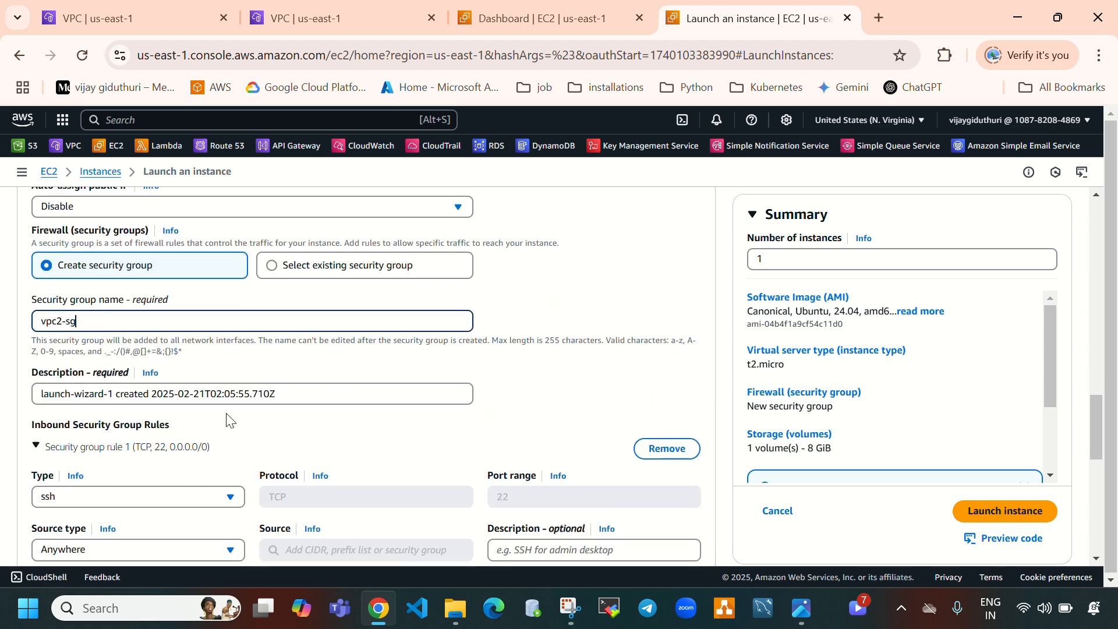
drag(294, 405, 2, 419)
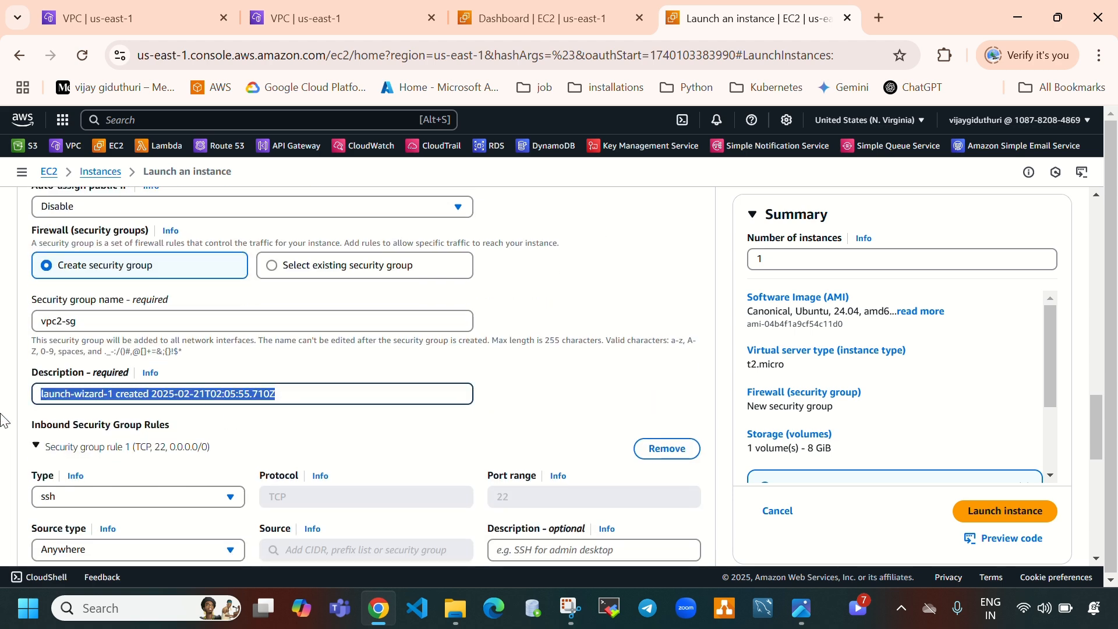
text(vpc-)
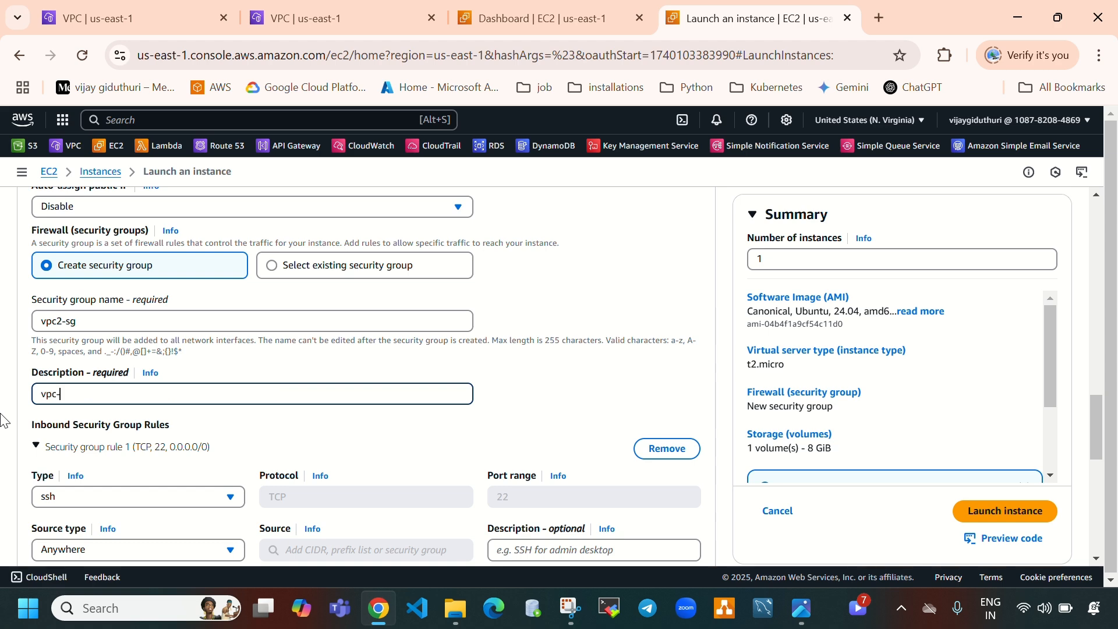
text(sg)
Launch the configured instance
scroll(234, 425, down, 3)
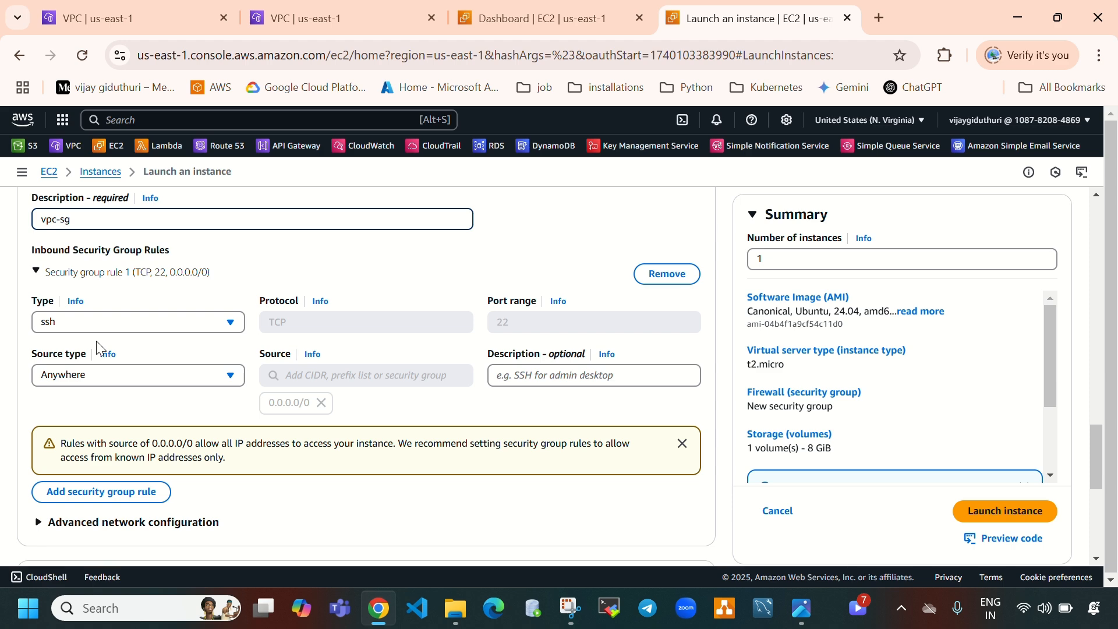
scroll(425, 356, down, 2)
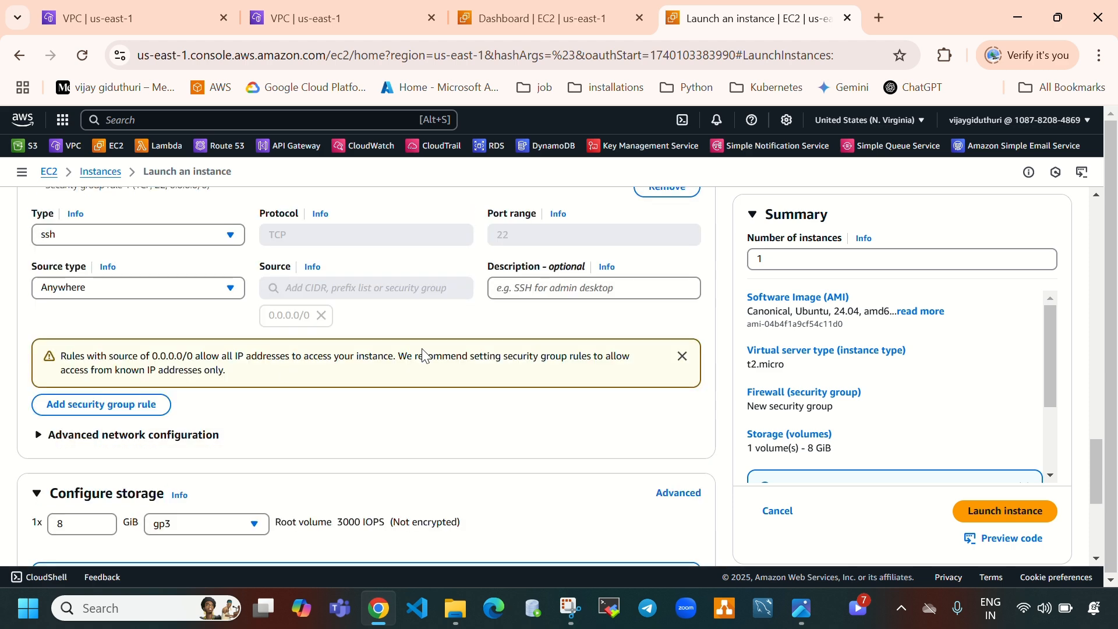
scroll(623, 282, down, 3)
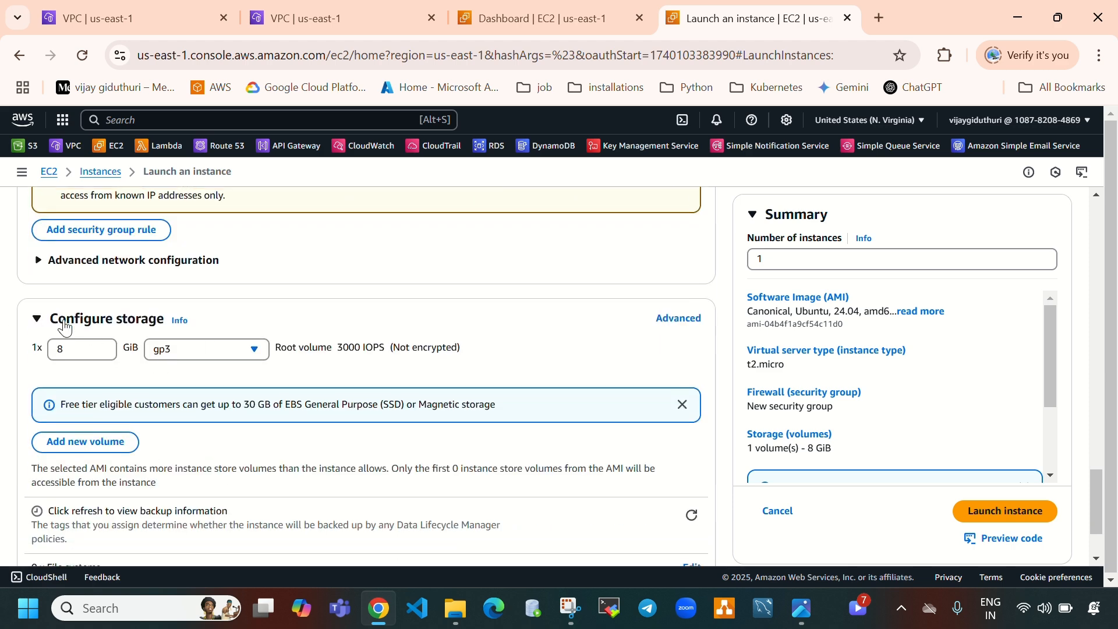
scroll(400, 396, down, 2)
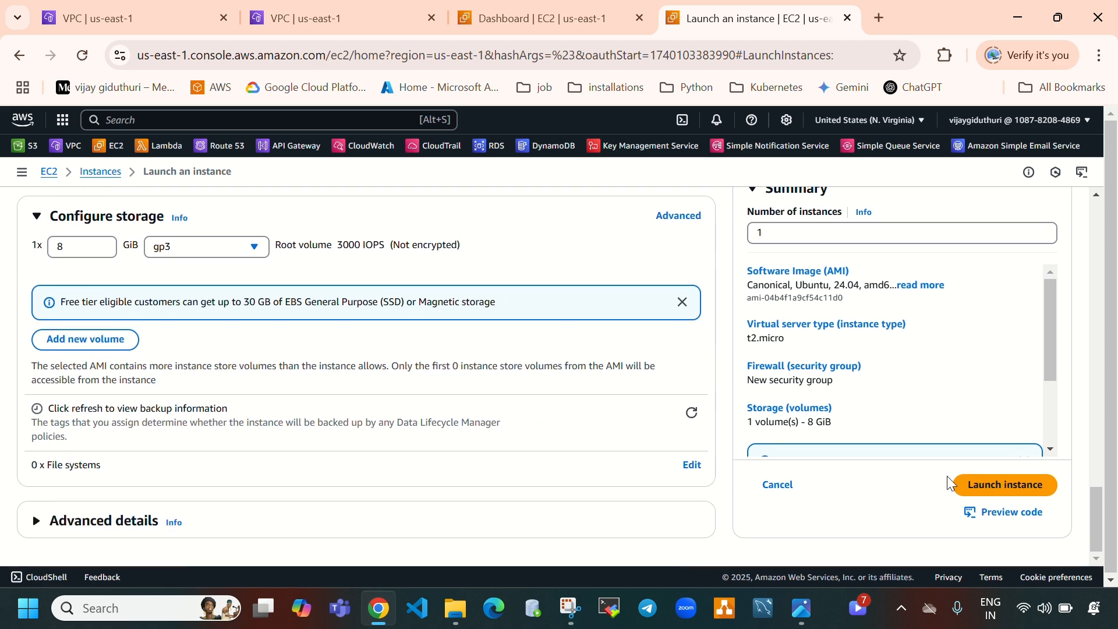
scroll(512, 443, up, 10)
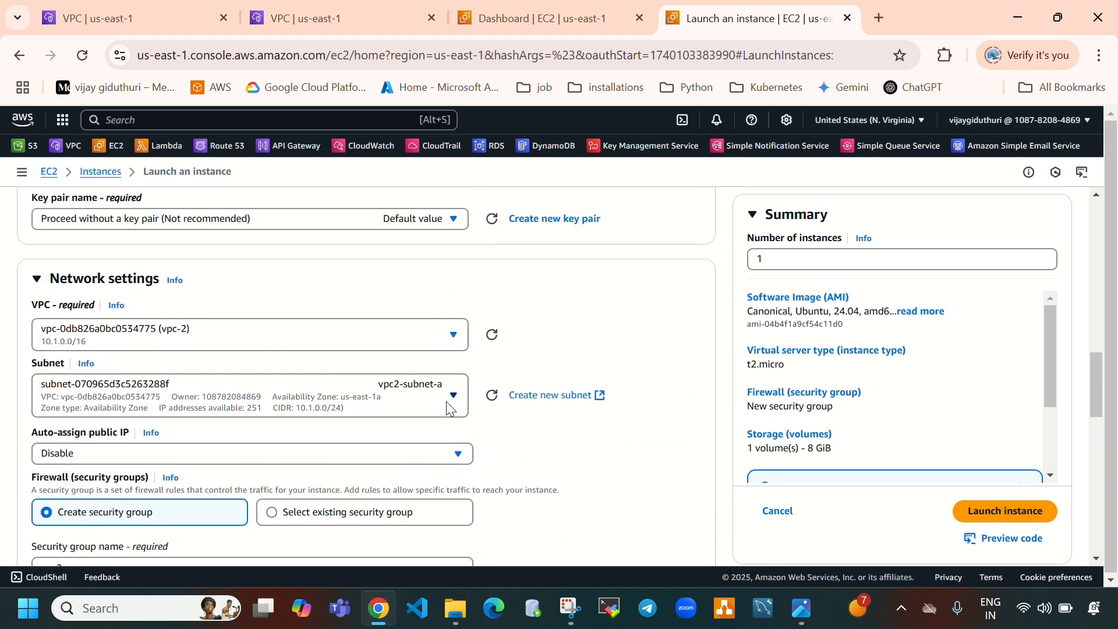
click(1006, 514)
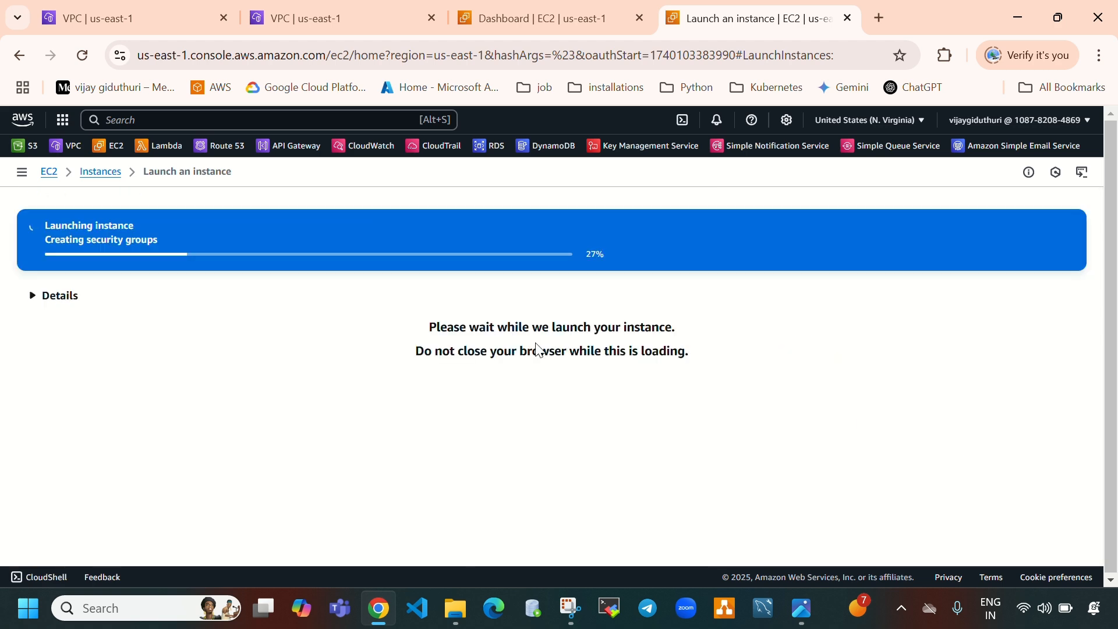
Return to the Instances list and refresh it
click(799, 613)
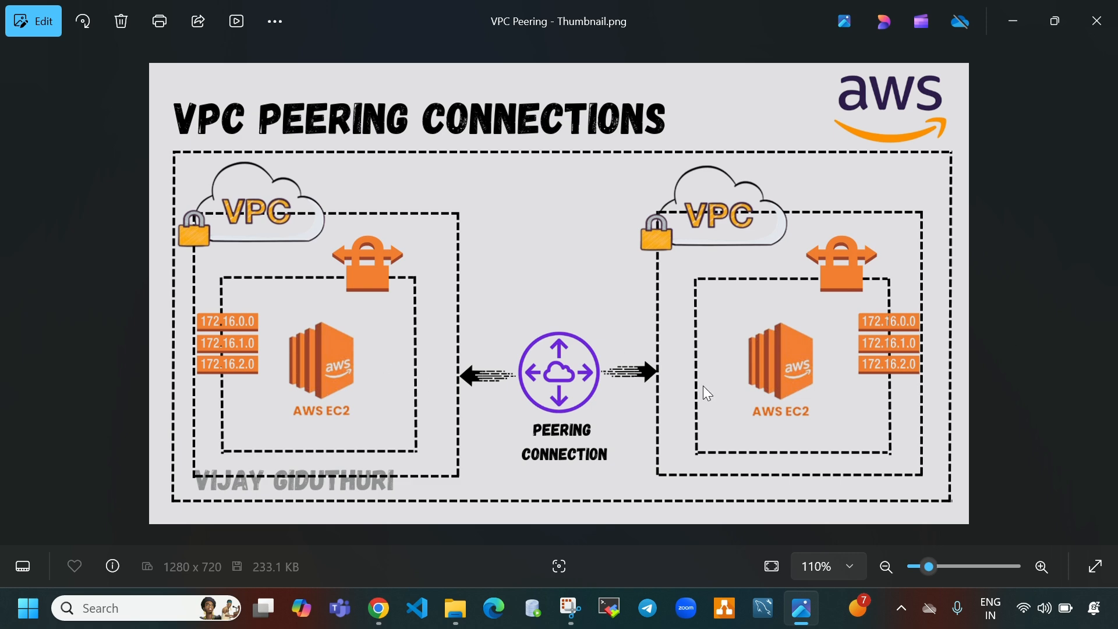
click(378, 608)
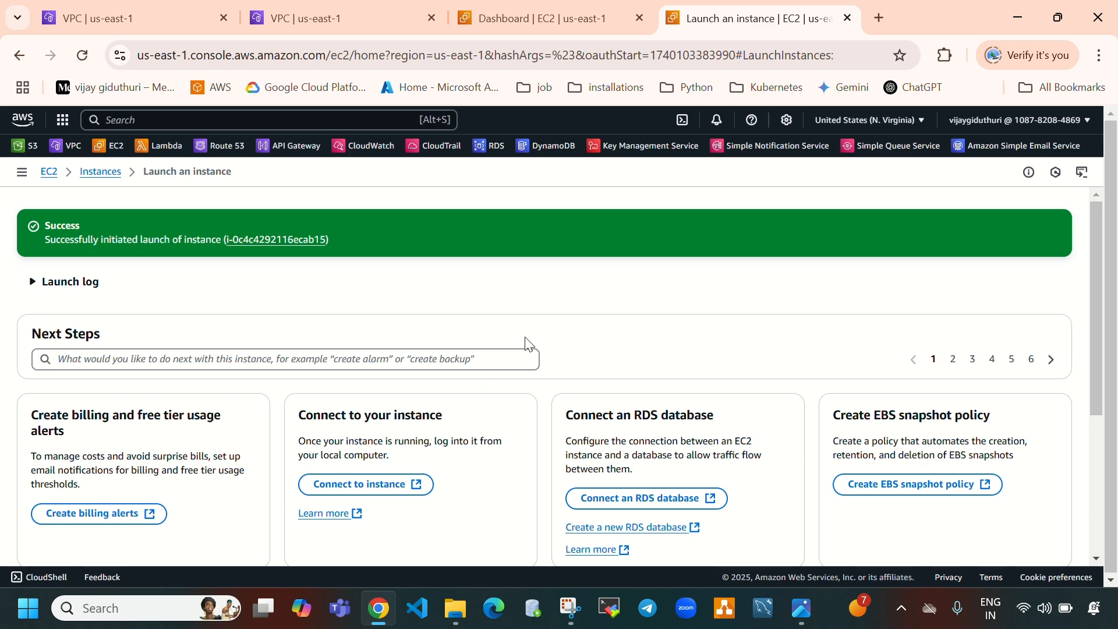
click(101, 172)
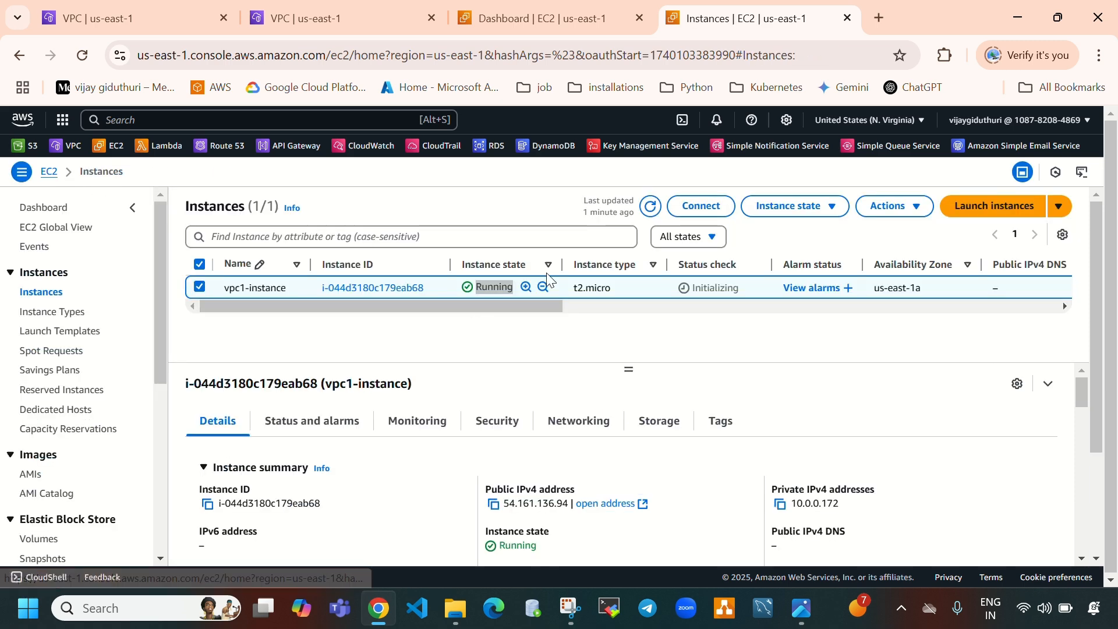
click(655, 214)
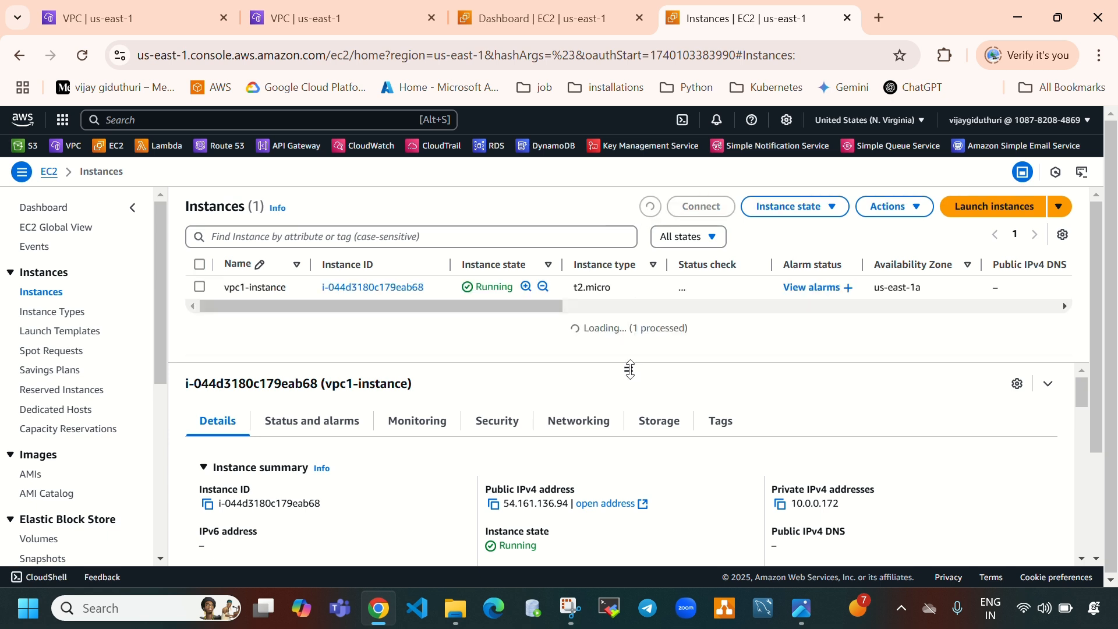
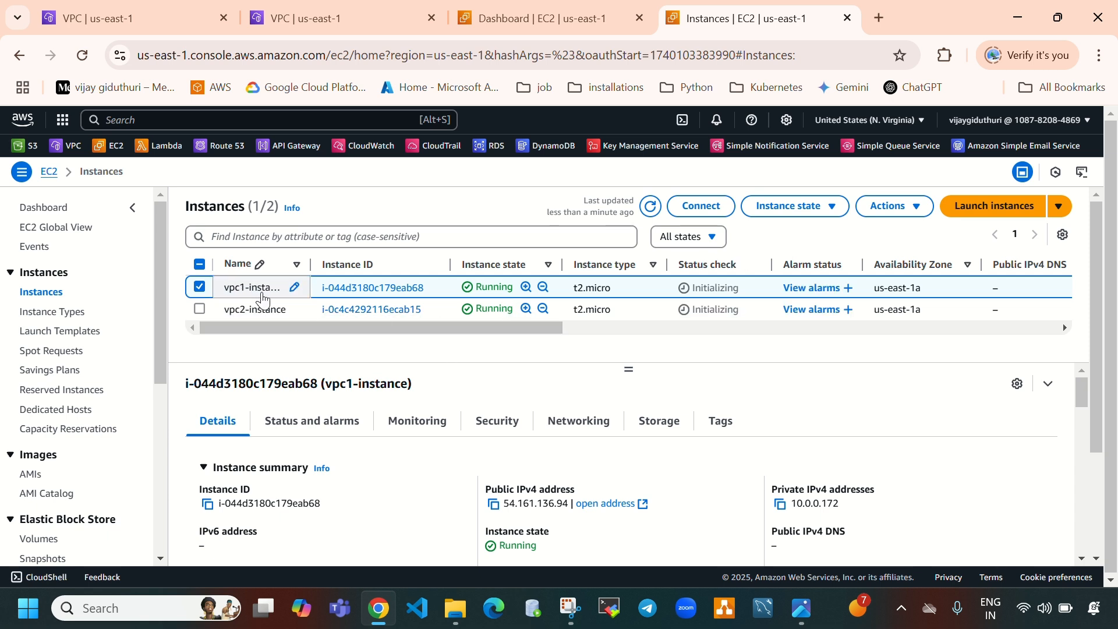
Connect to vpc1-instance with EC2 Instance Connect in a new tab and return to the Instances list
click(699, 207)
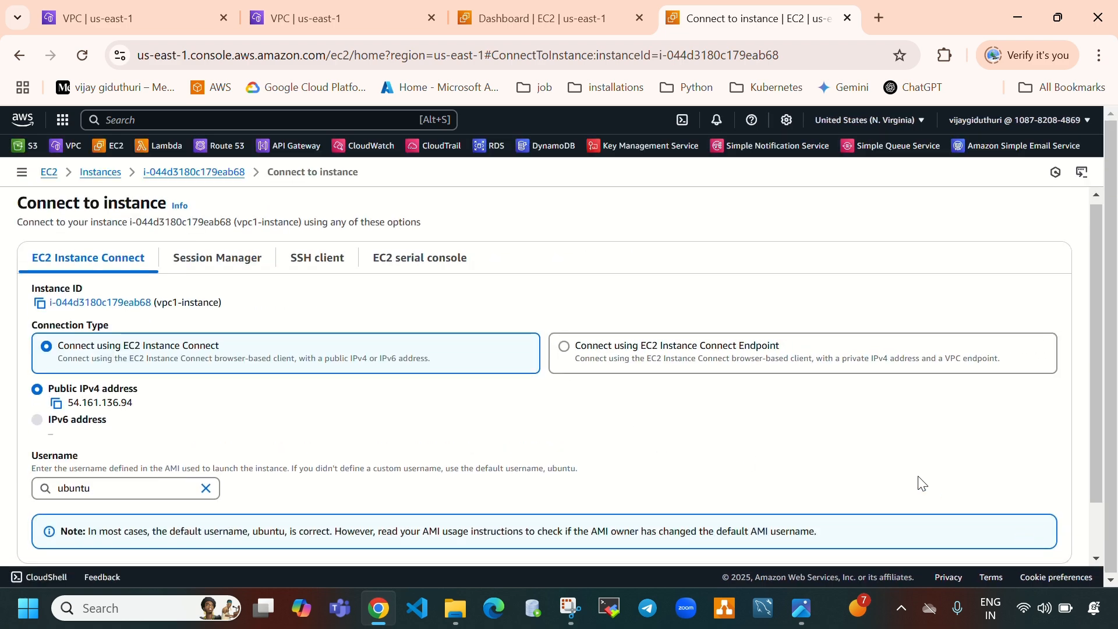
scroll(918, 482, down, 2)
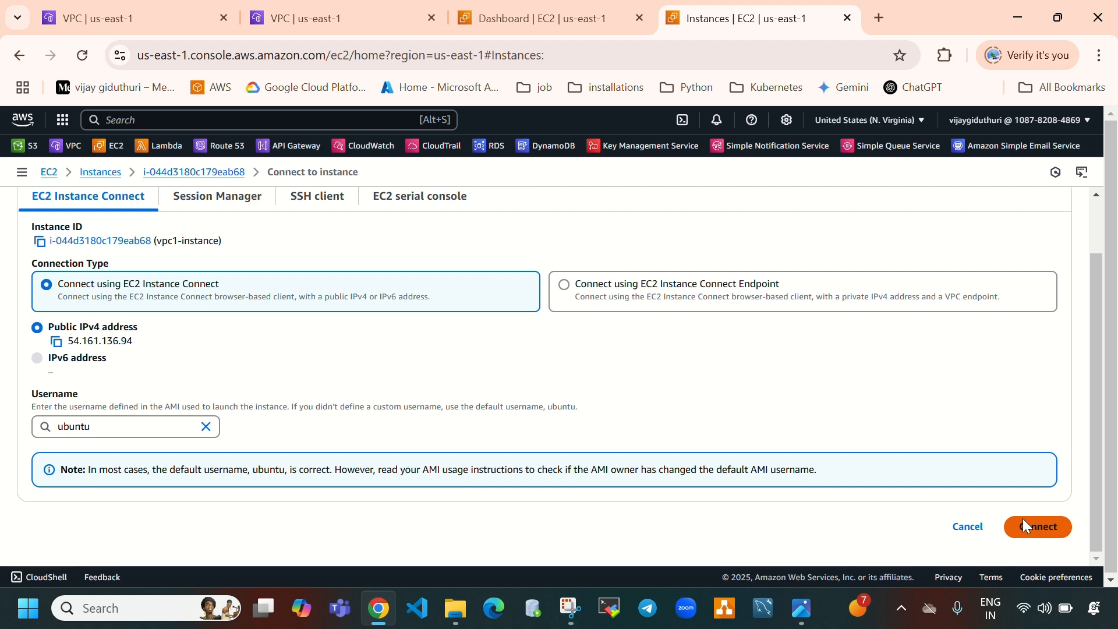
click(1023, 525)
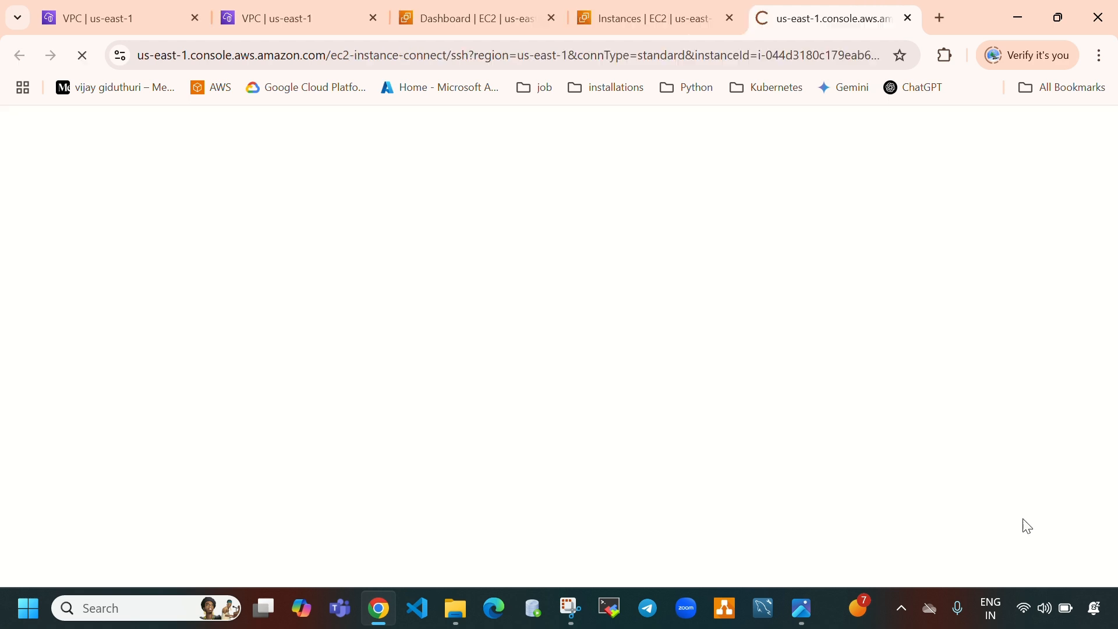
click(701, 16)
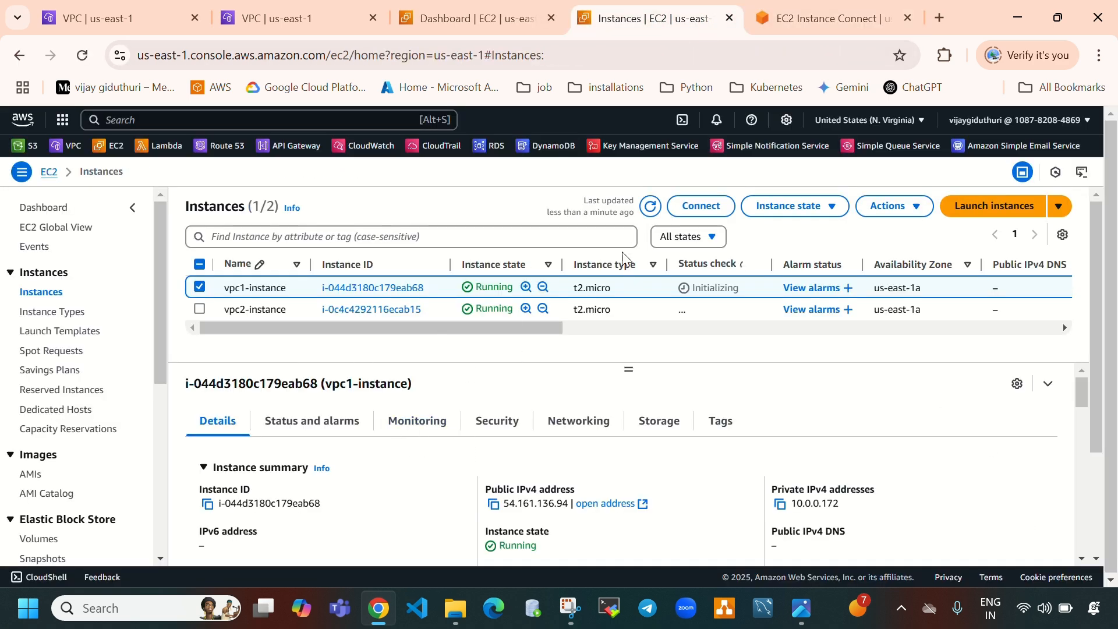
Compare the details of vpc1-instance and vpc2-instance, including their public IPv4 addresses
click(199, 287)
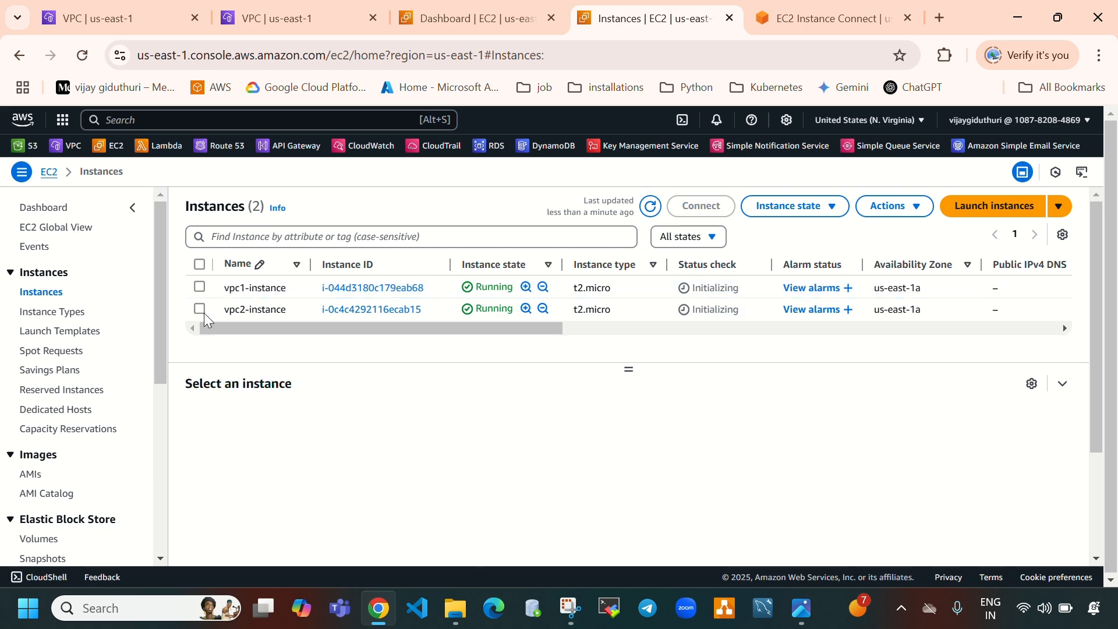
click(199, 310)
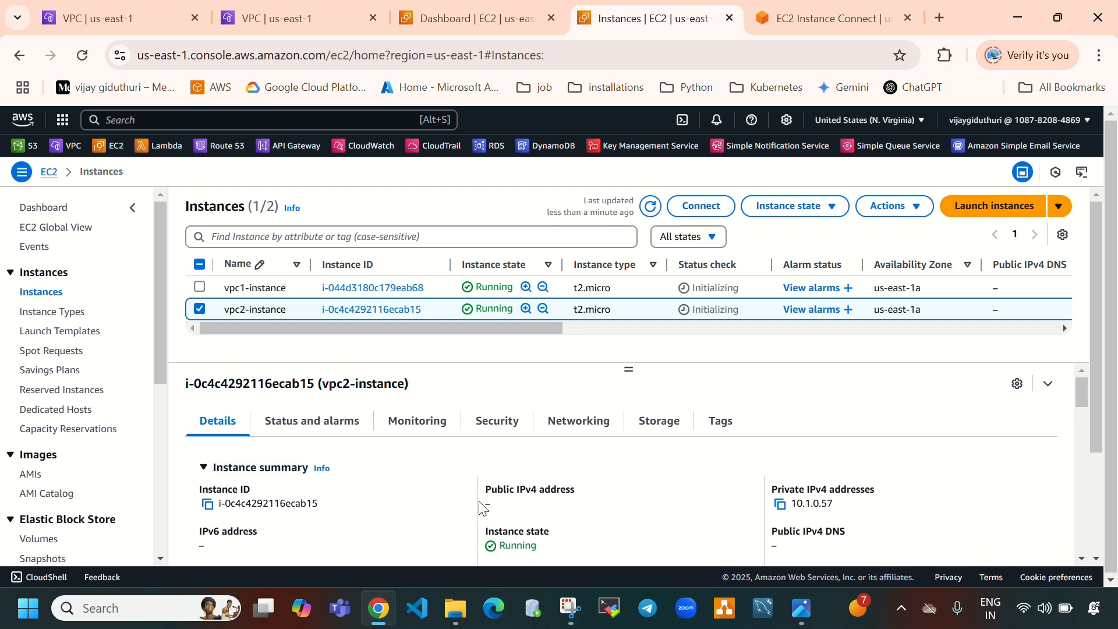
drag(481, 508, 512, 506)
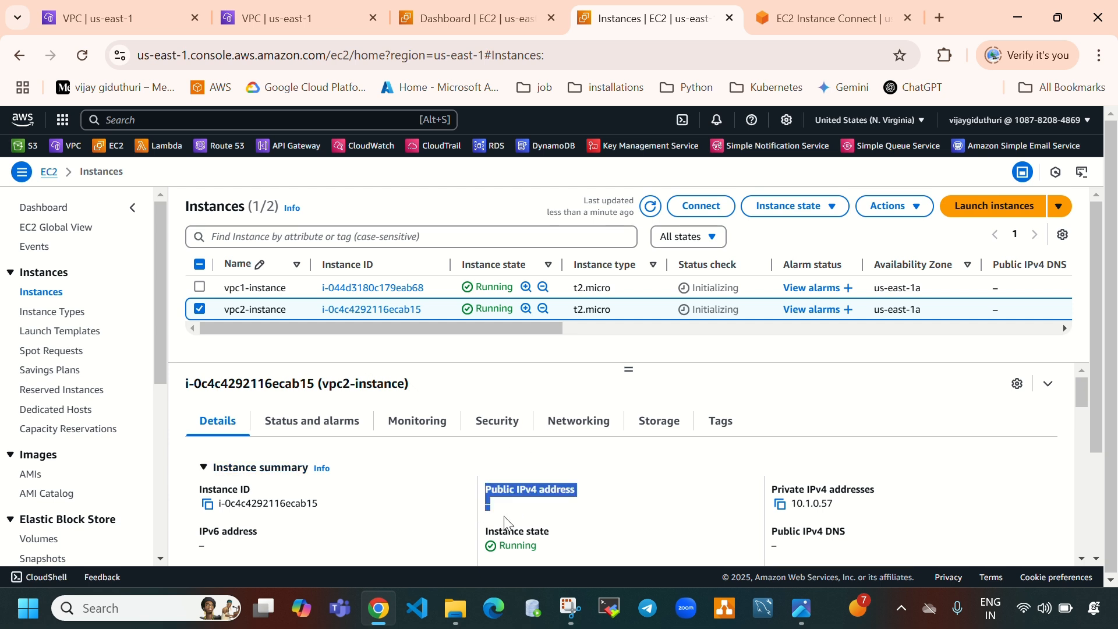
click(200, 309)
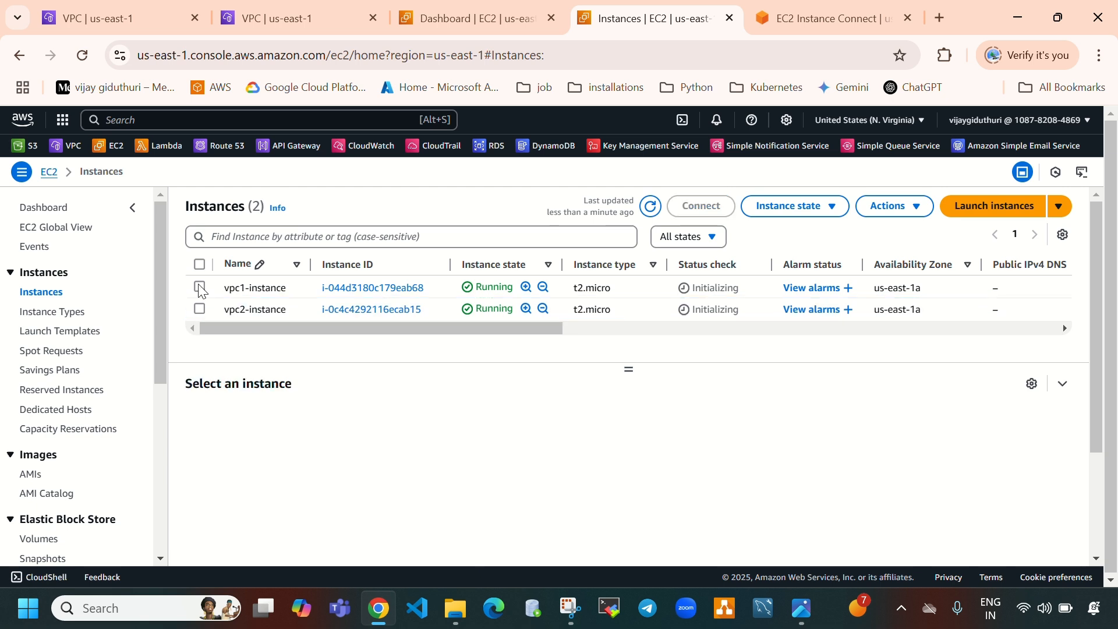
click(199, 287)
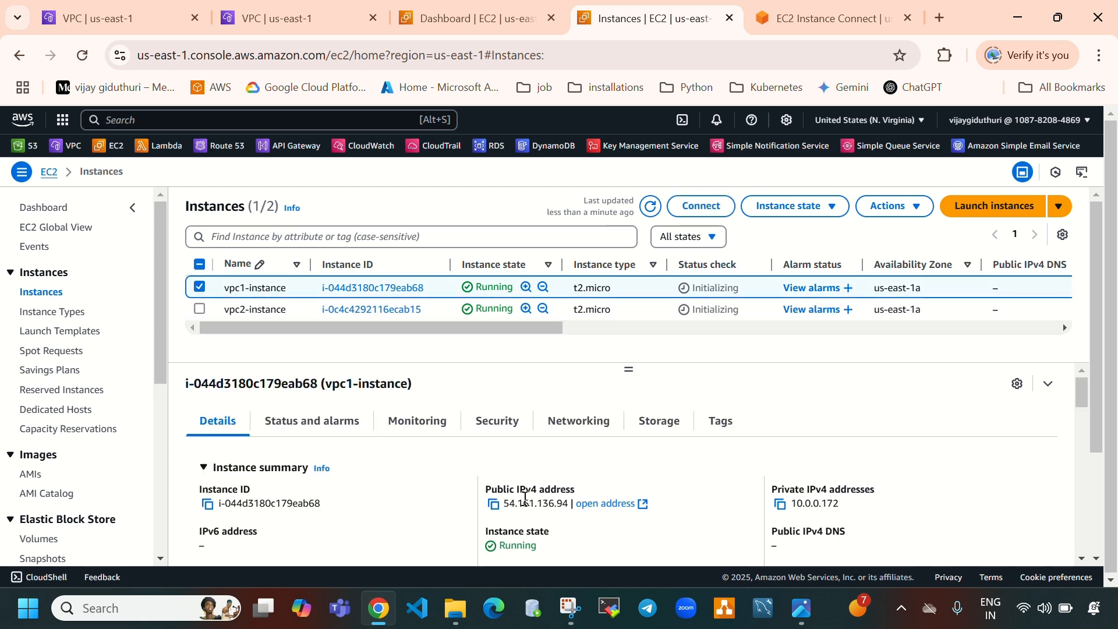
click(200, 286)
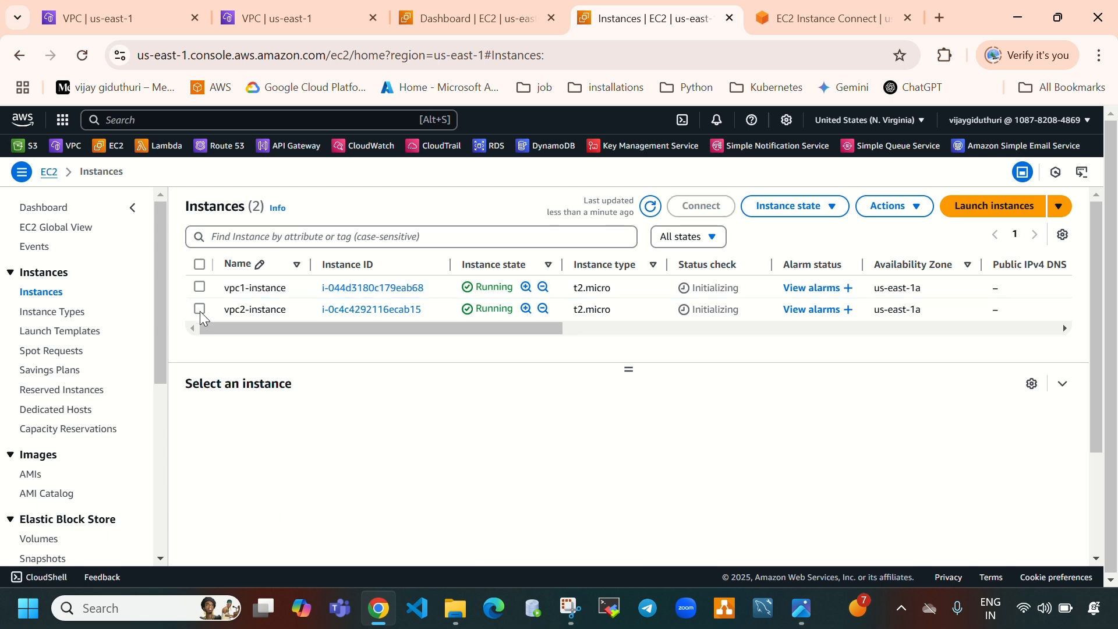
click(200, 308)
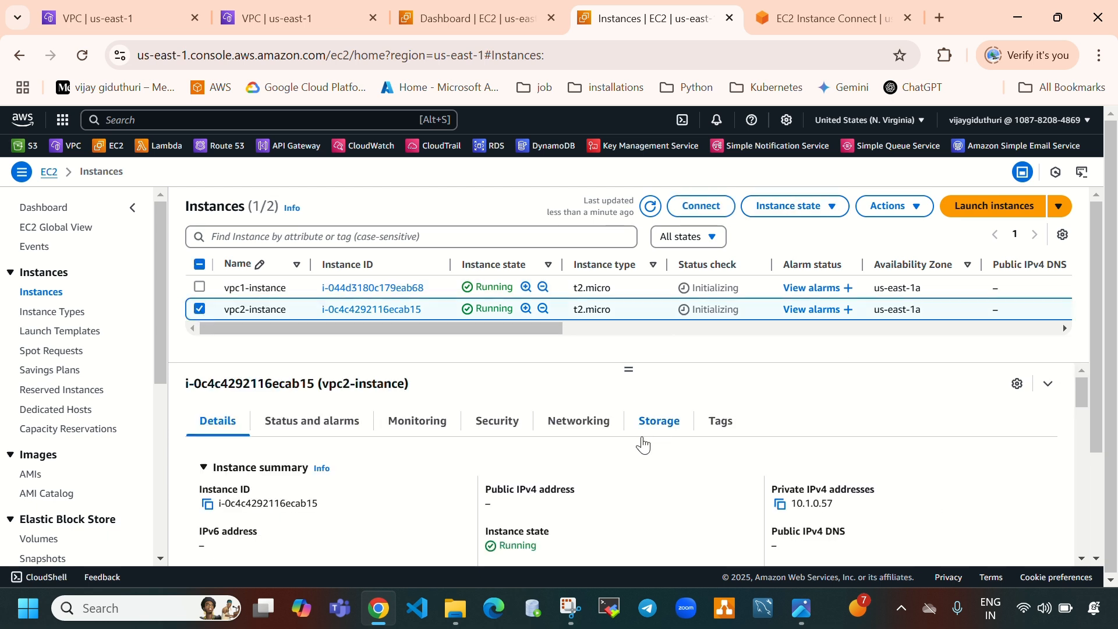
Try to connect to vpc2-instance with EC2 Instance Connect, then go back to the Instances list
click(701, 205)
scroll(848, 419, down, 3)
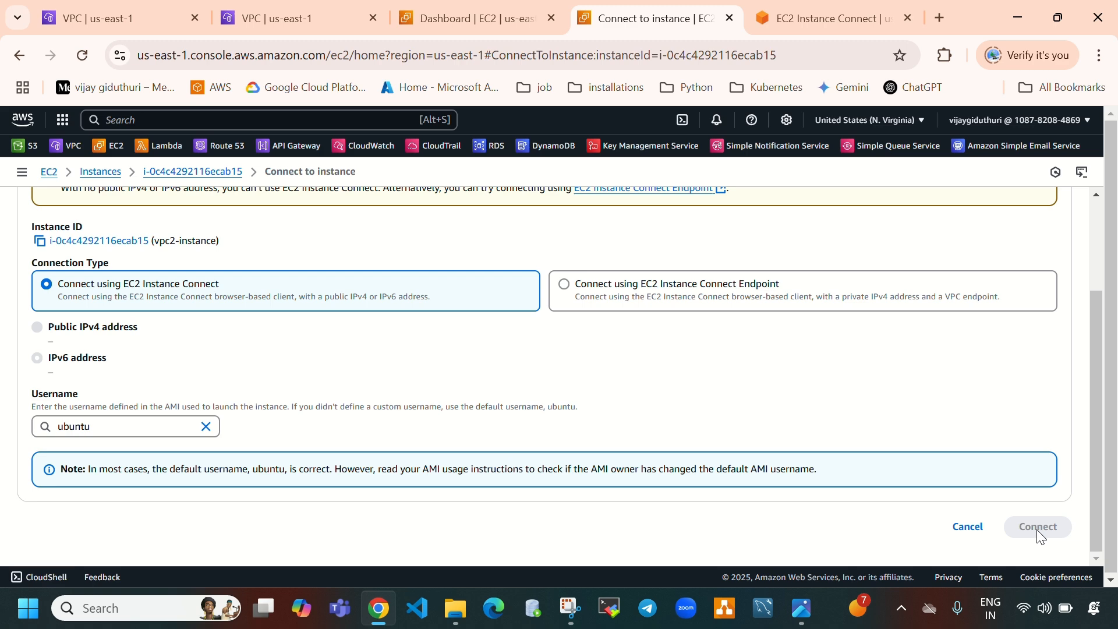
scroll(869, 370, up, 3)
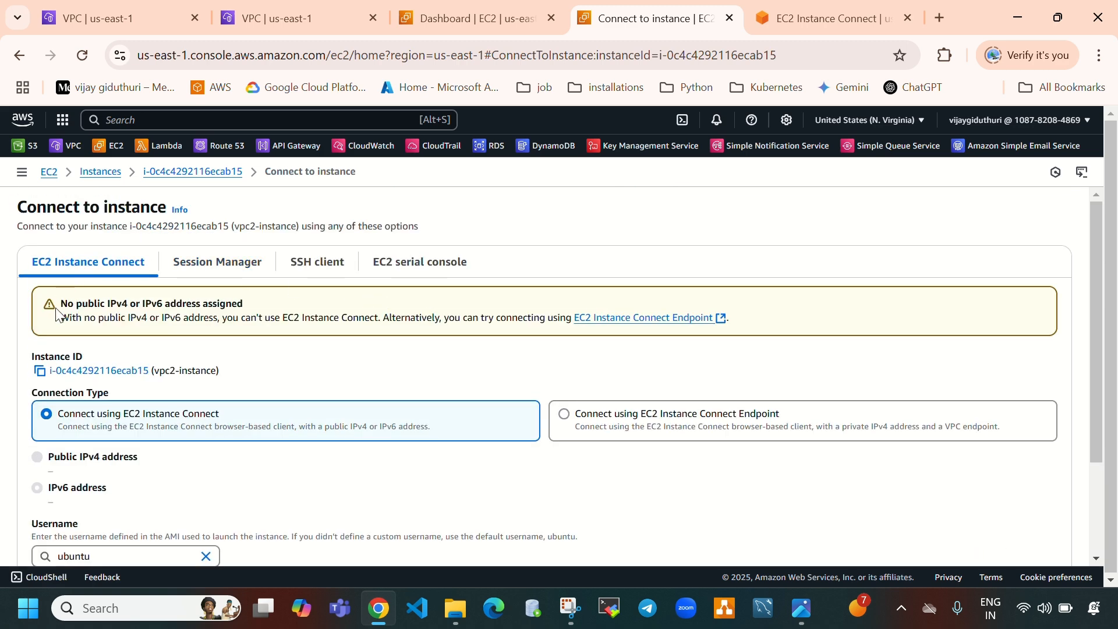
drag(59, 308, 244, 311)
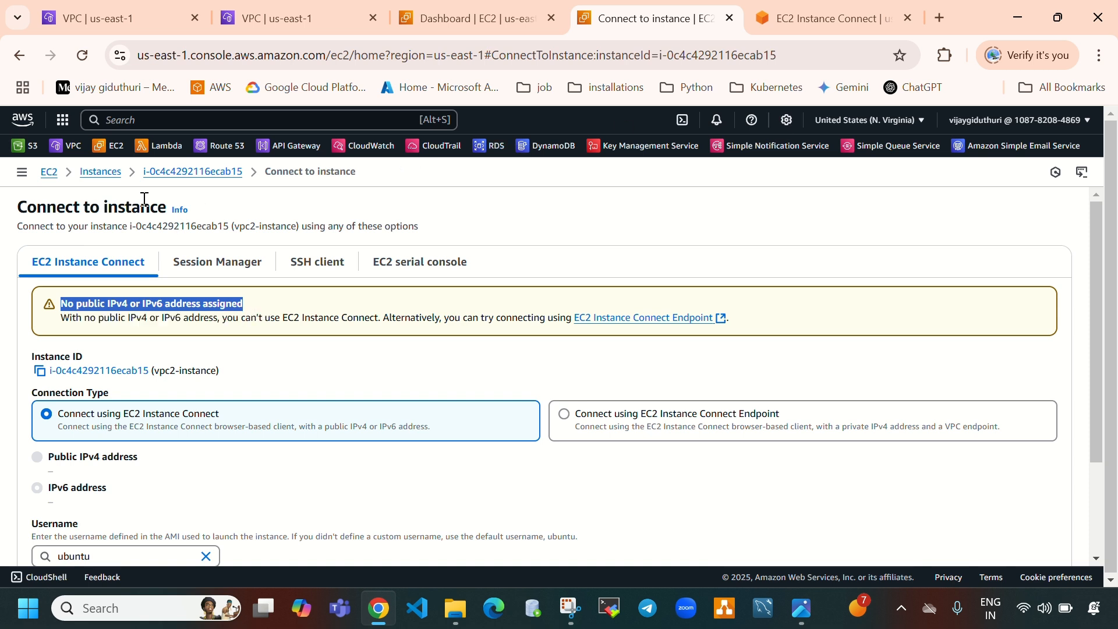
click(100, 172)
Terminate vpc2-instance
click(795, 11)
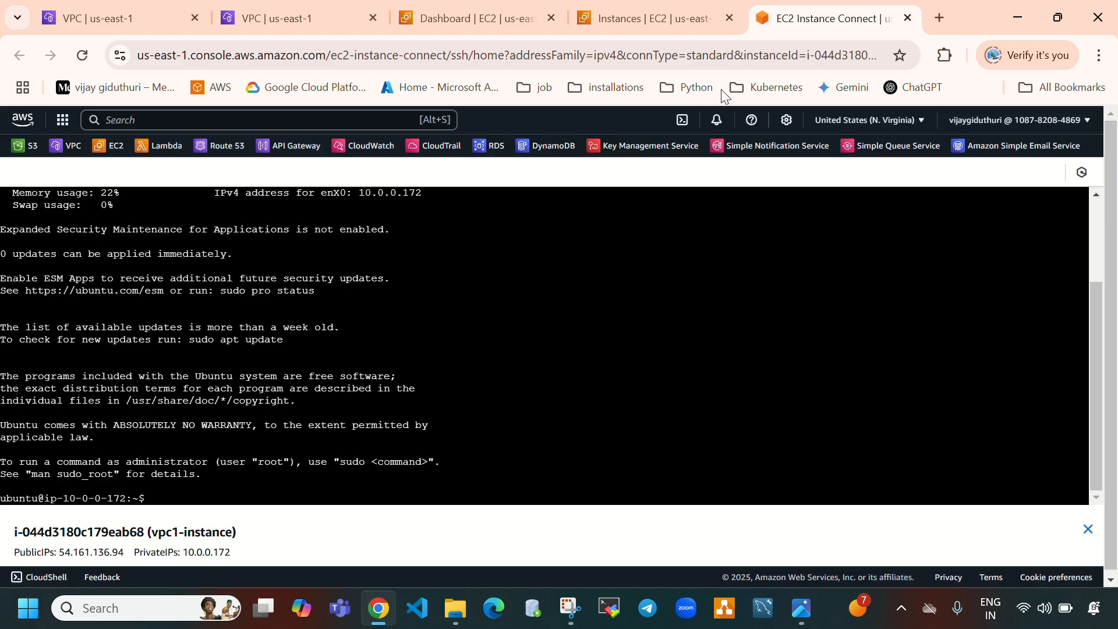
click(706, 19)
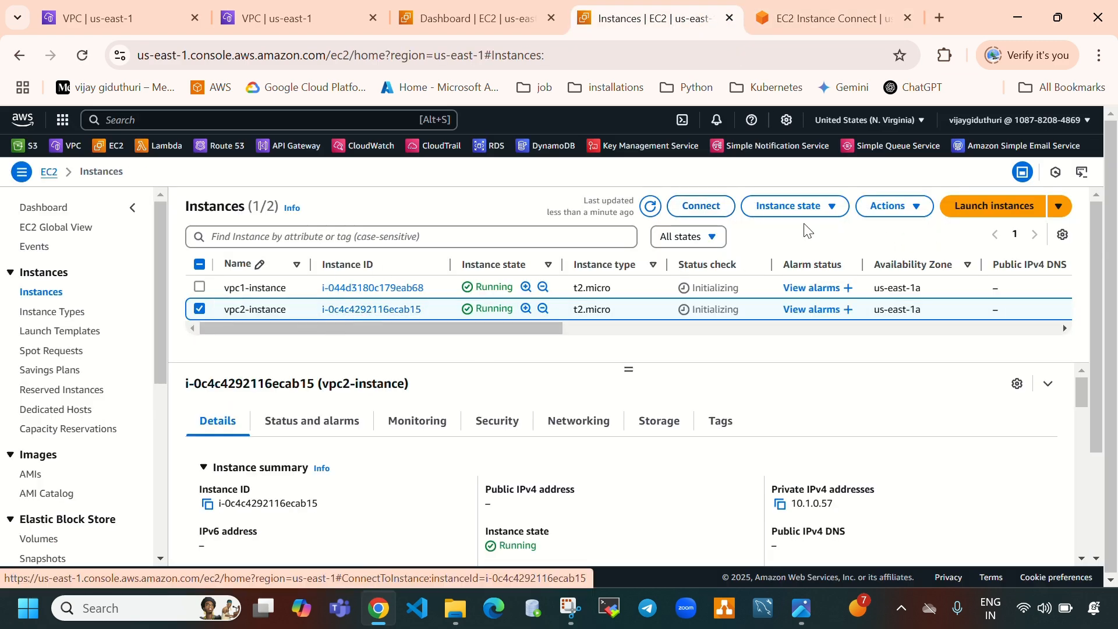
click(793, 208)
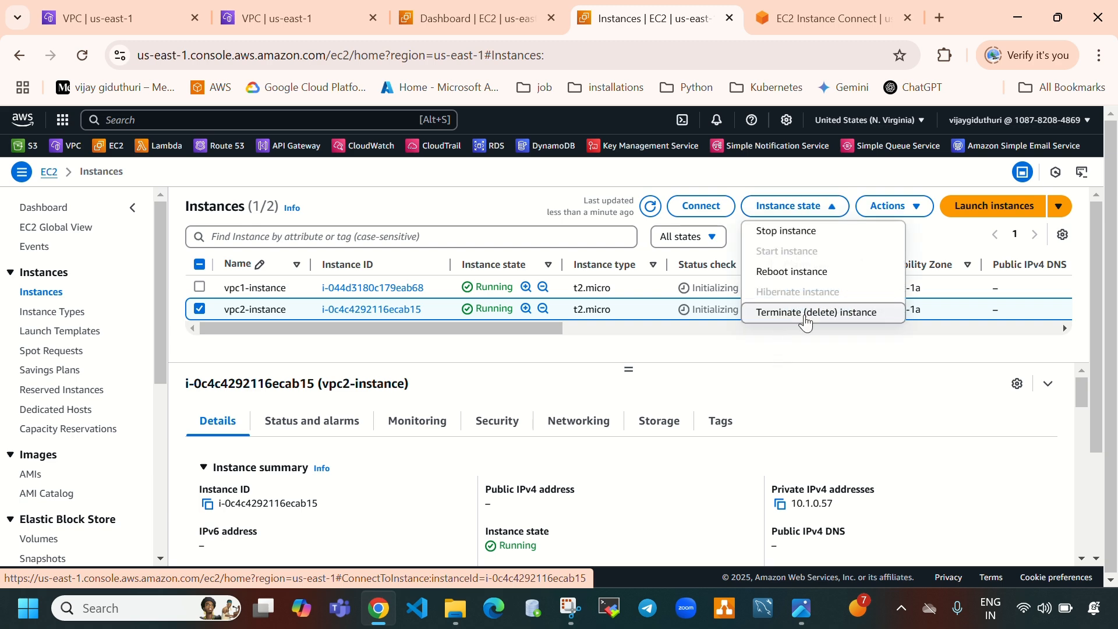
click(805, 314)
click(827, 483)
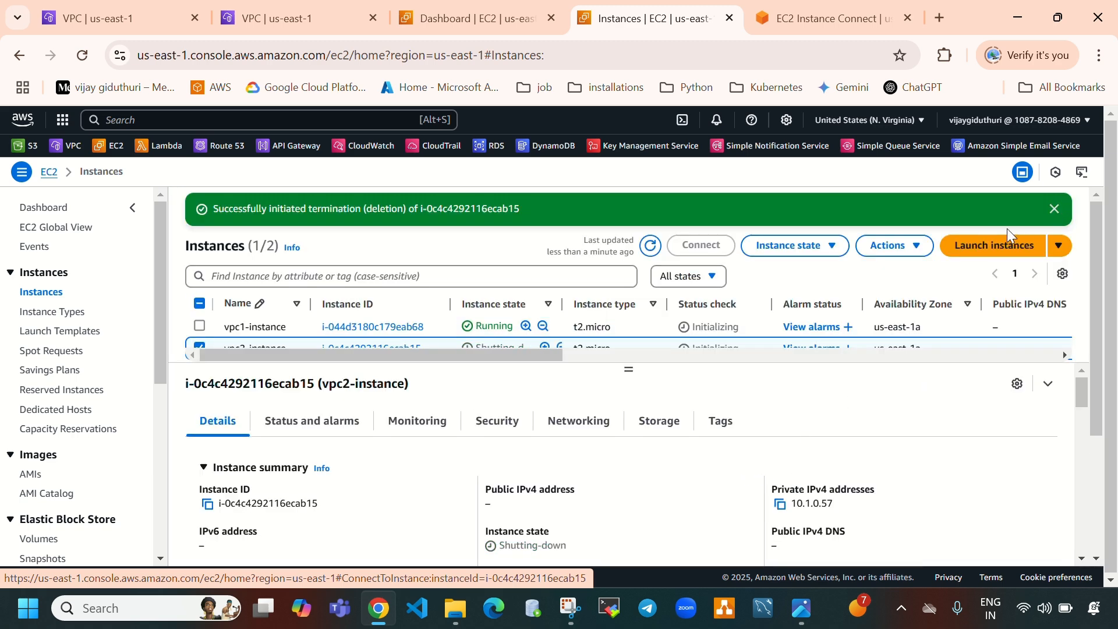
Clear the name of the terminated vpc2-instance
click(989, 208)
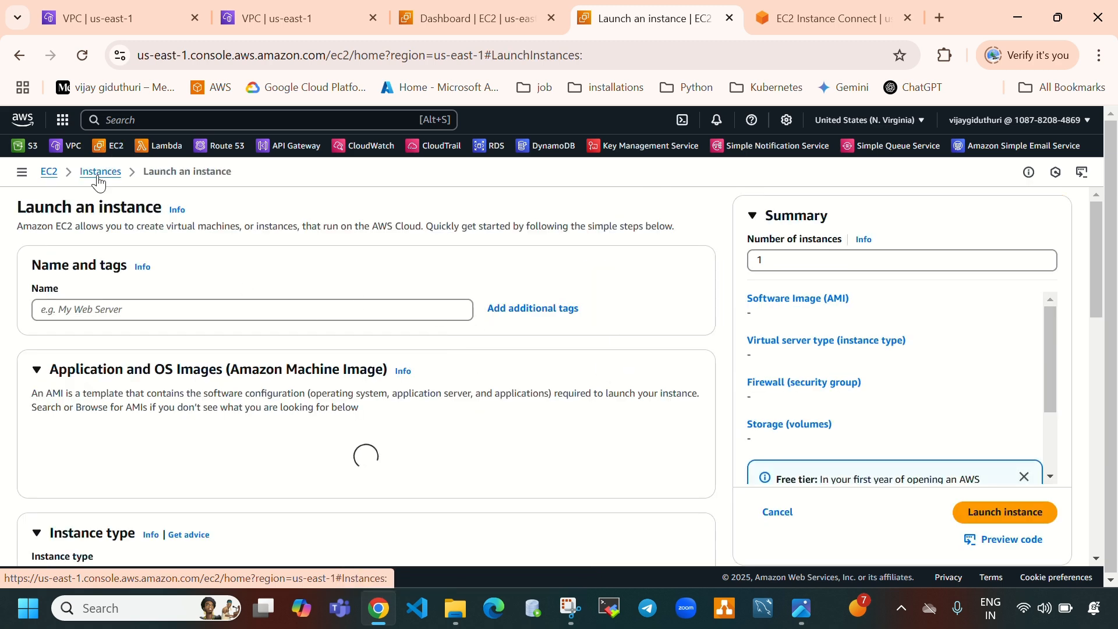
click(98, 182)
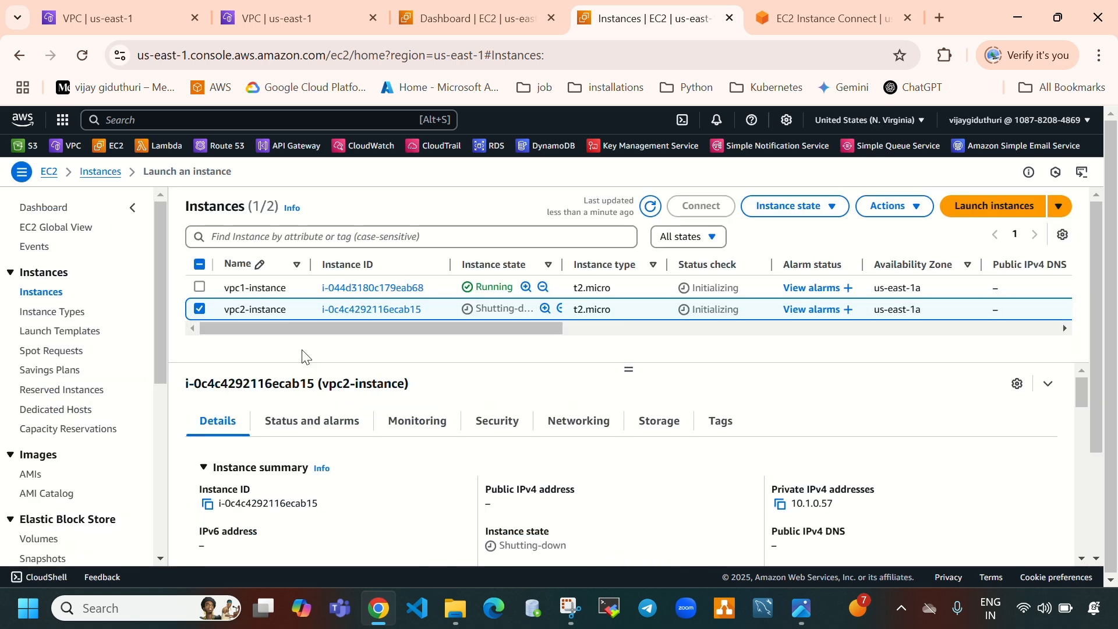
click(294, 309)
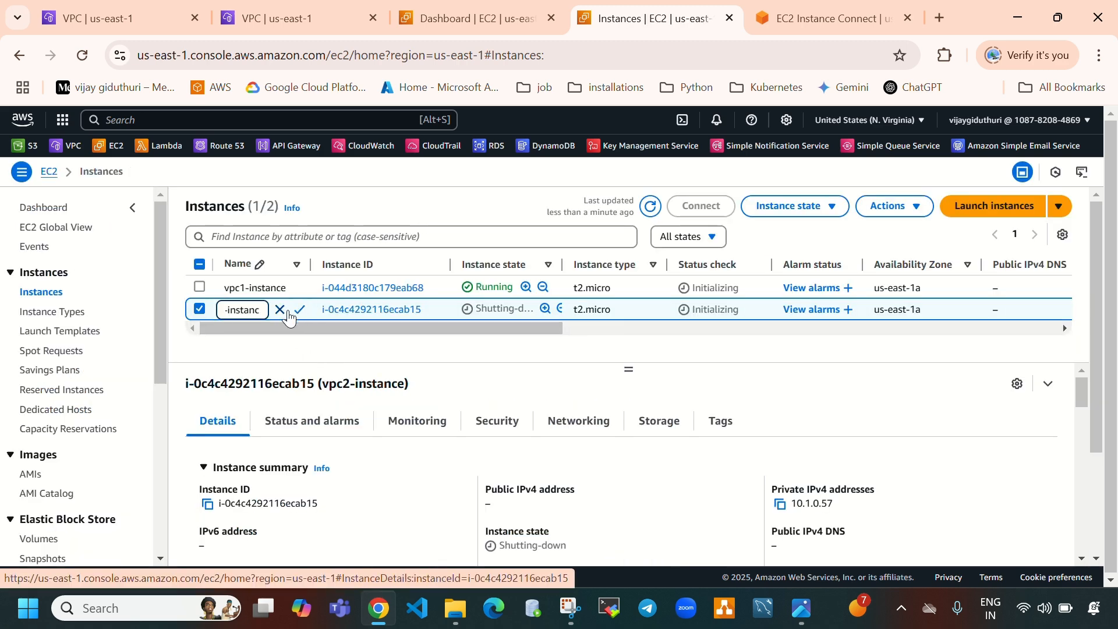
key(BackSpace)
key(BackSpace)
key(BackSpace)
key(BackSpace)
key(BackSpace)
key(BackSpace)
key(BackSpace)
key(BackSpace)
key(BackSpace)
key(BackSpace)
key(BackSpace)
key(BackSpace)
key(BackSpace)
click(299, 309)
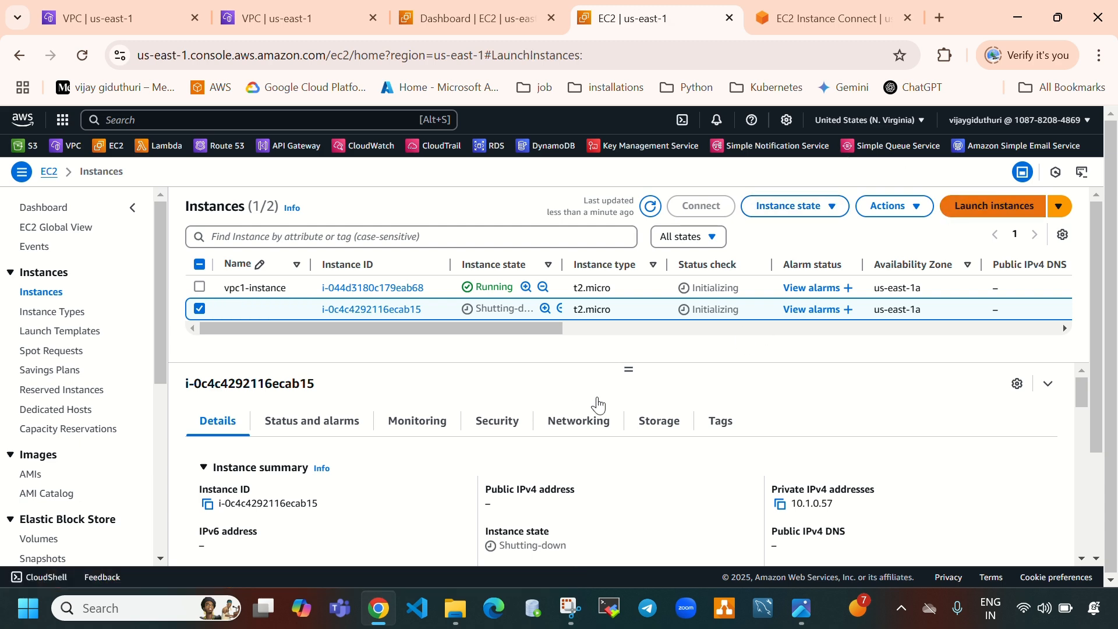
Start a new instance launch and name it vpc2-instance
click(269, 312)
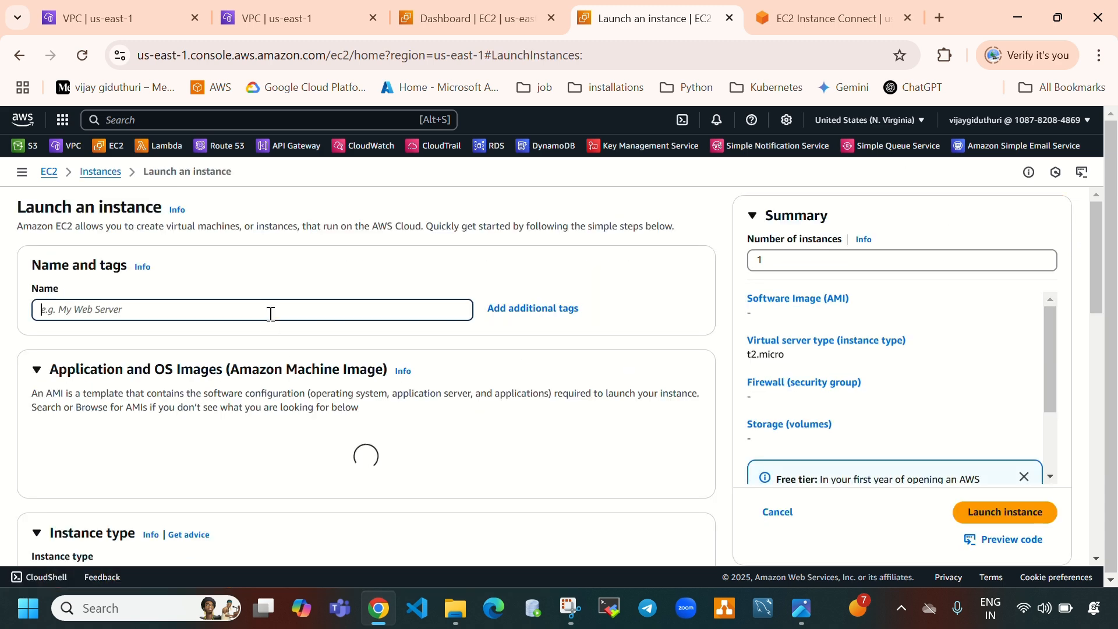
text(vpc1-instance)
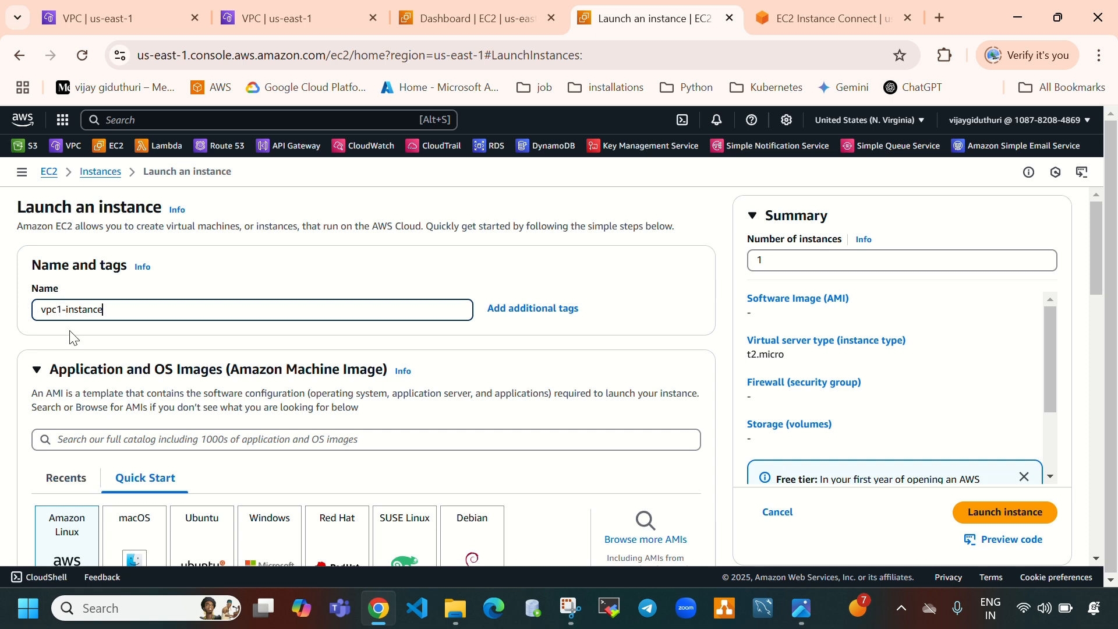
key(Left)
key(Left)
key(Left)
key(Left)
key(Left)
key(Left)
key(Left)
key(Left)
key(Left)
key(Left)
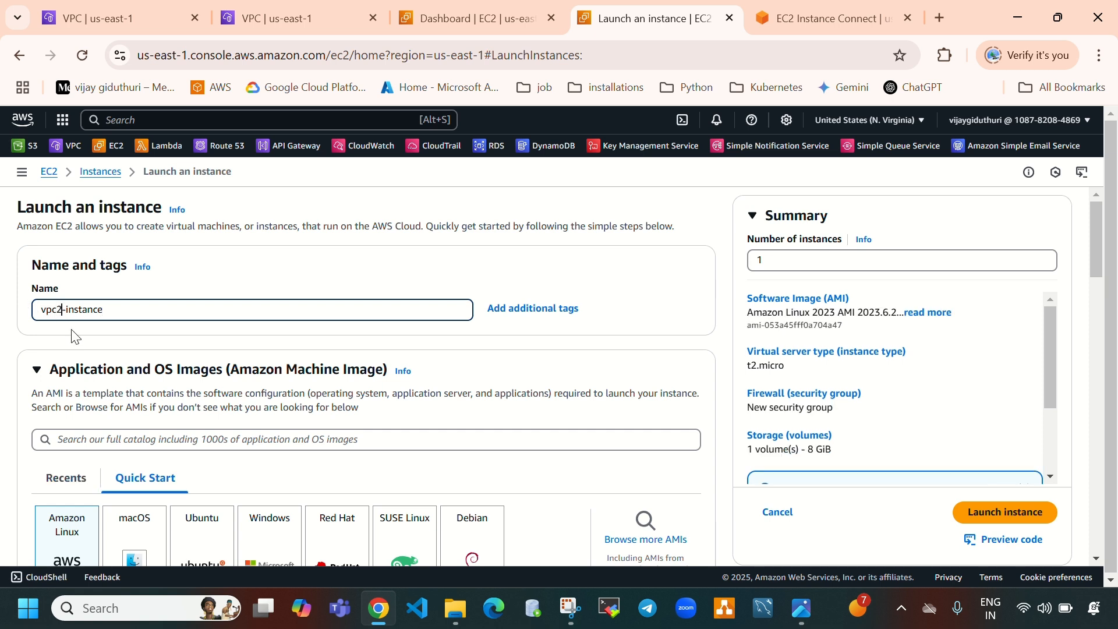
Choose the Ubuntu AMI for the new instance
scroll(338, 417, down, 5)
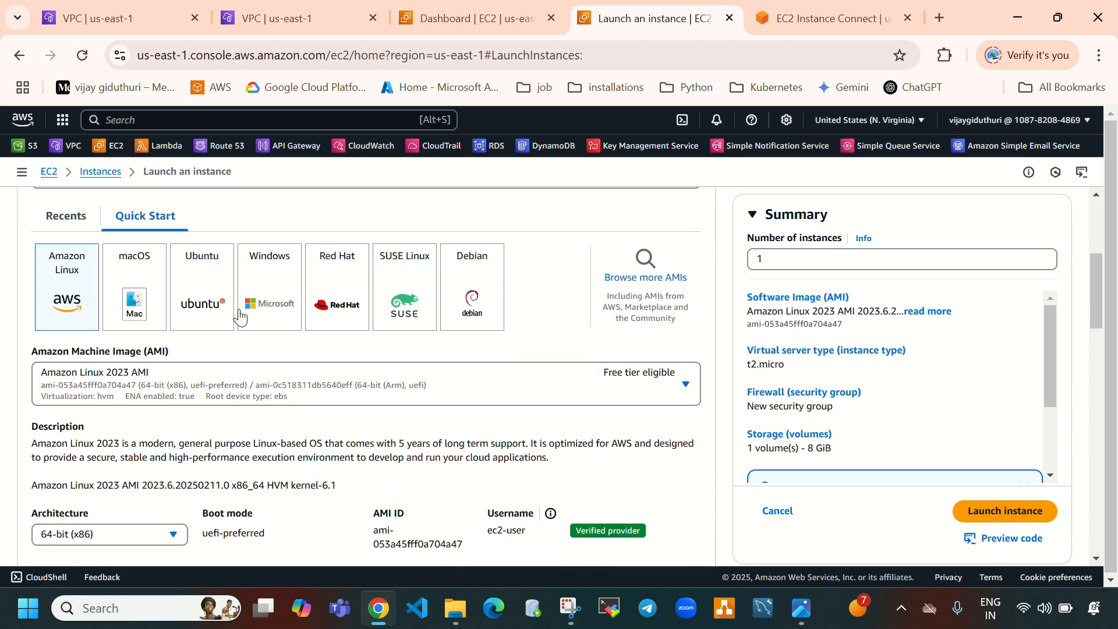
click(219, 305)
scroll(220, 367, down, 3)
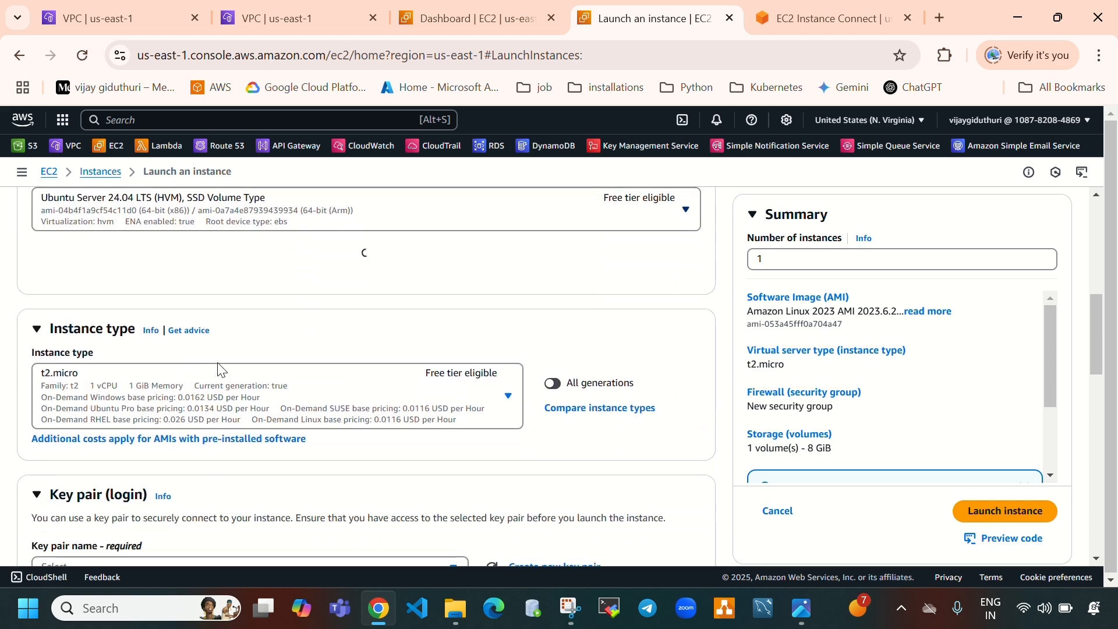
Set the key pair to proceed without a key pair
scroll(285, 380, down, 5)
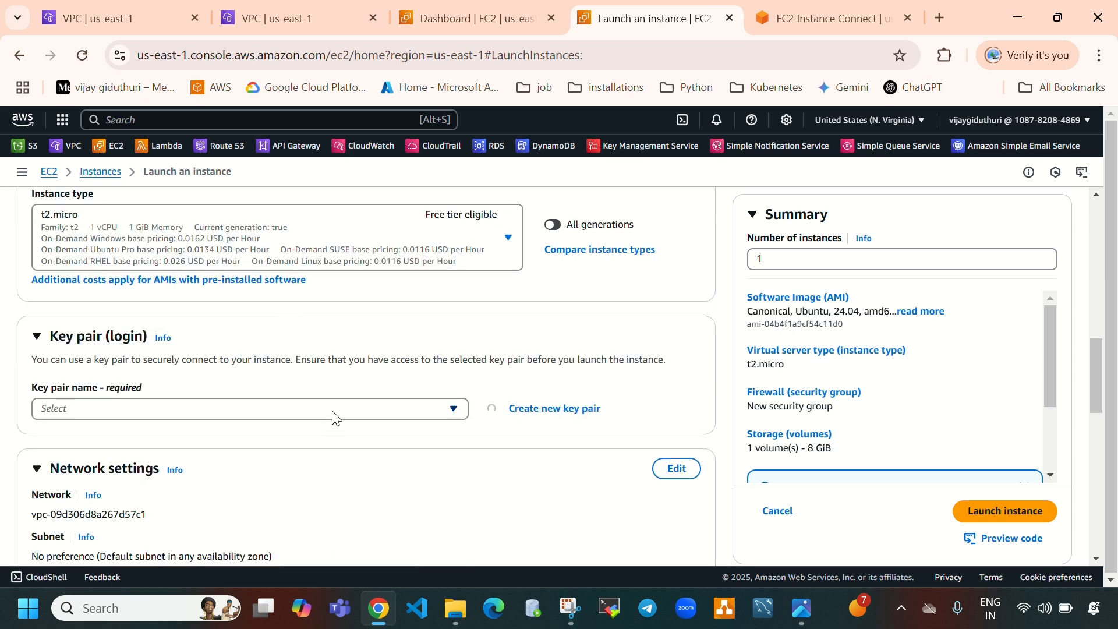
click(333, 411)
click(425, 457)
scroll(436, 479, down, 3)
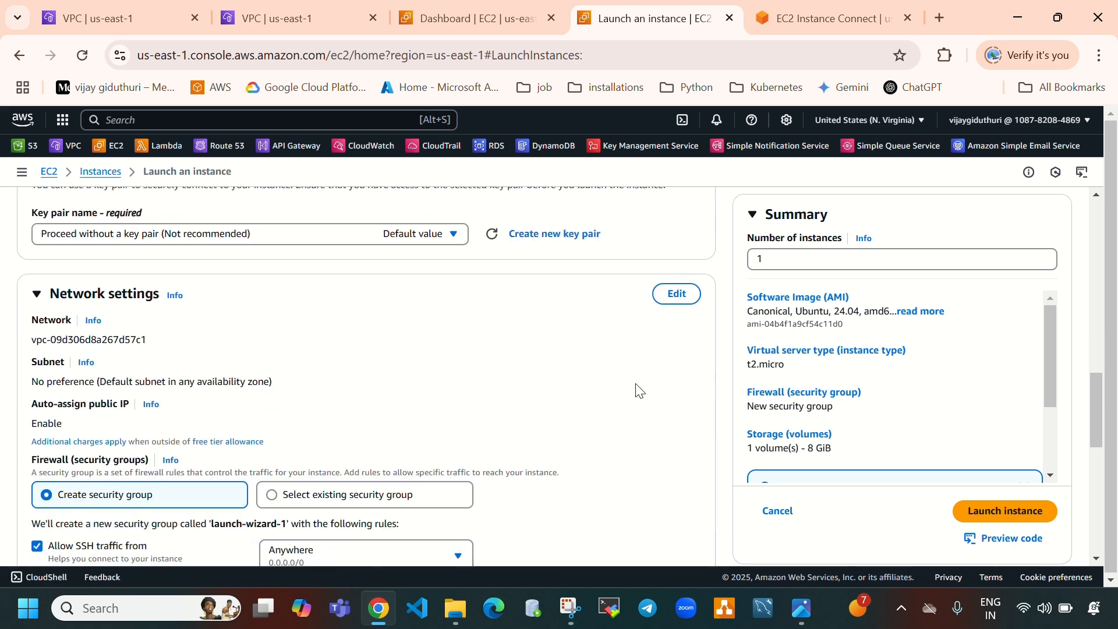
Set the network settings to VPC vpc-2 and subnet vpc2-subnet-a
click(678, 296)
click(312, 347)
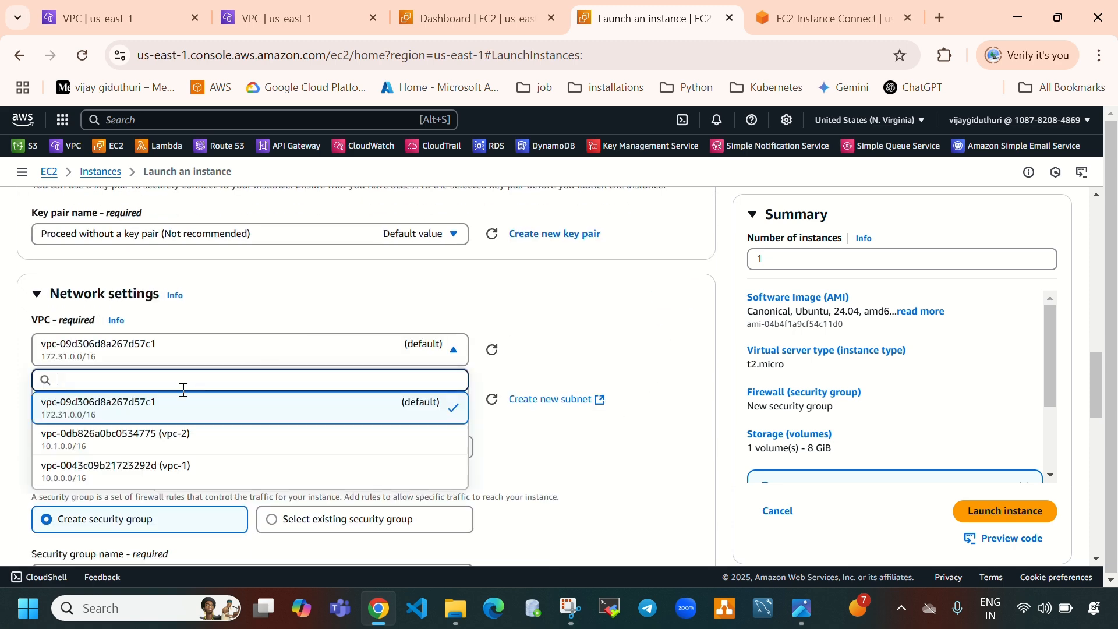
scroll(356, 399, down, 2)
click(262, 351)
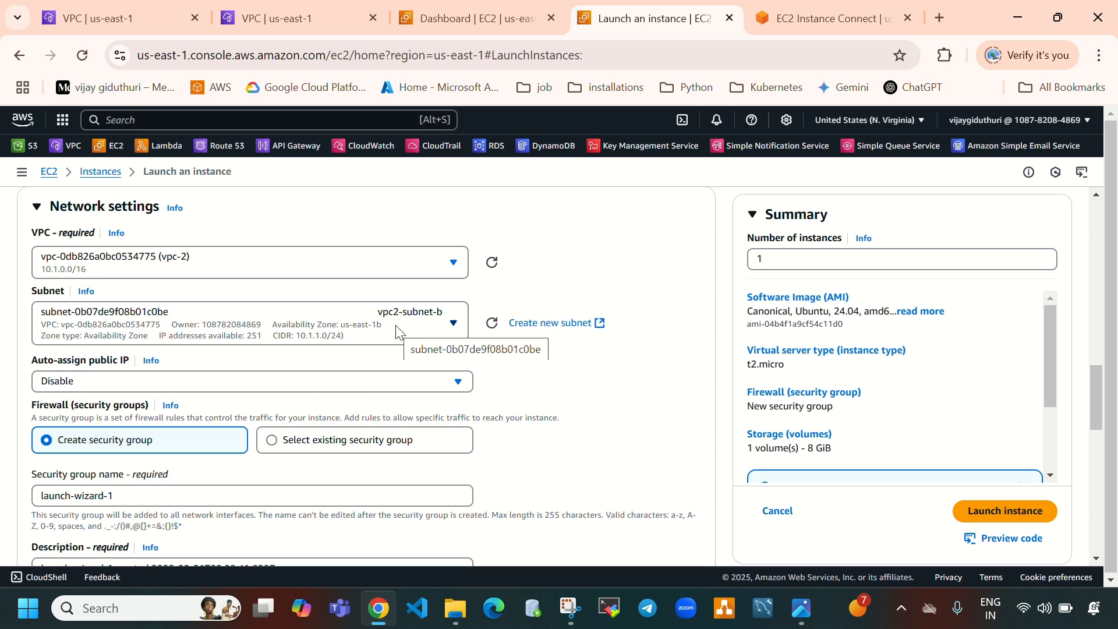
click(306, 338)
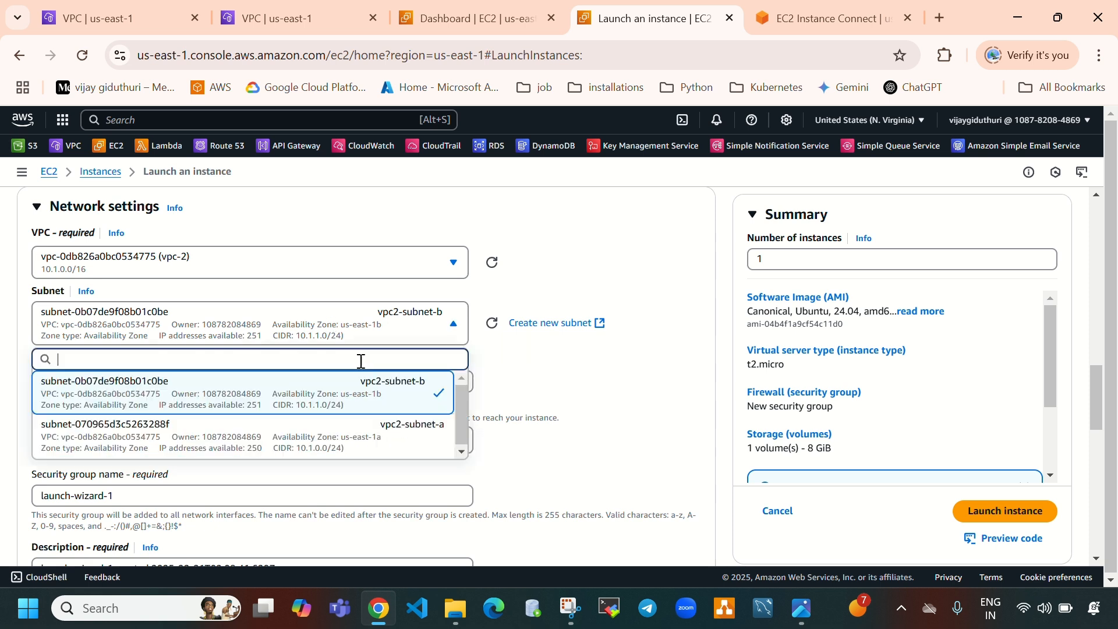
click(373, 426)
Enable auto-assign public IP and select the existing security group vpc2-sg for the instance
click(57, 381)
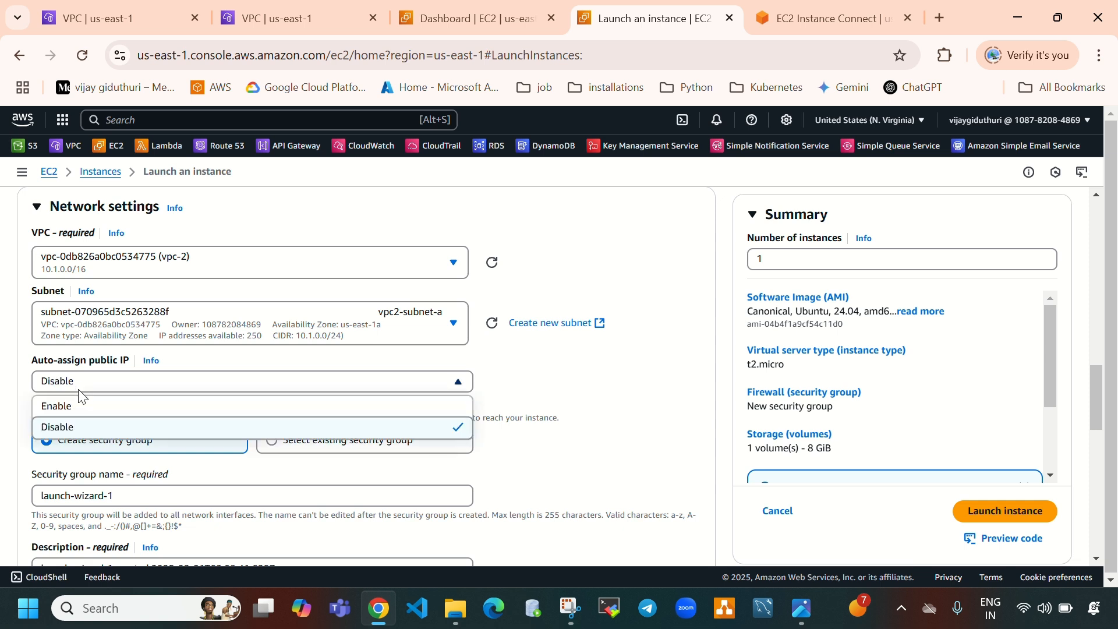
click(74, 410)
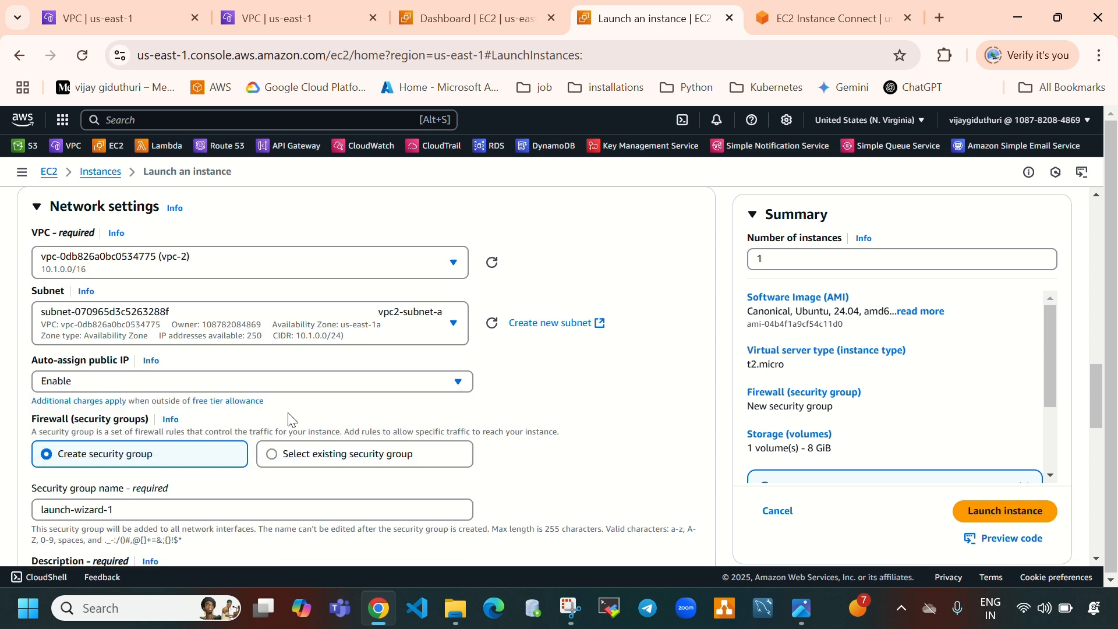
click(297, 456)
scroll(308, 431, down, 2)
click(182, 424)
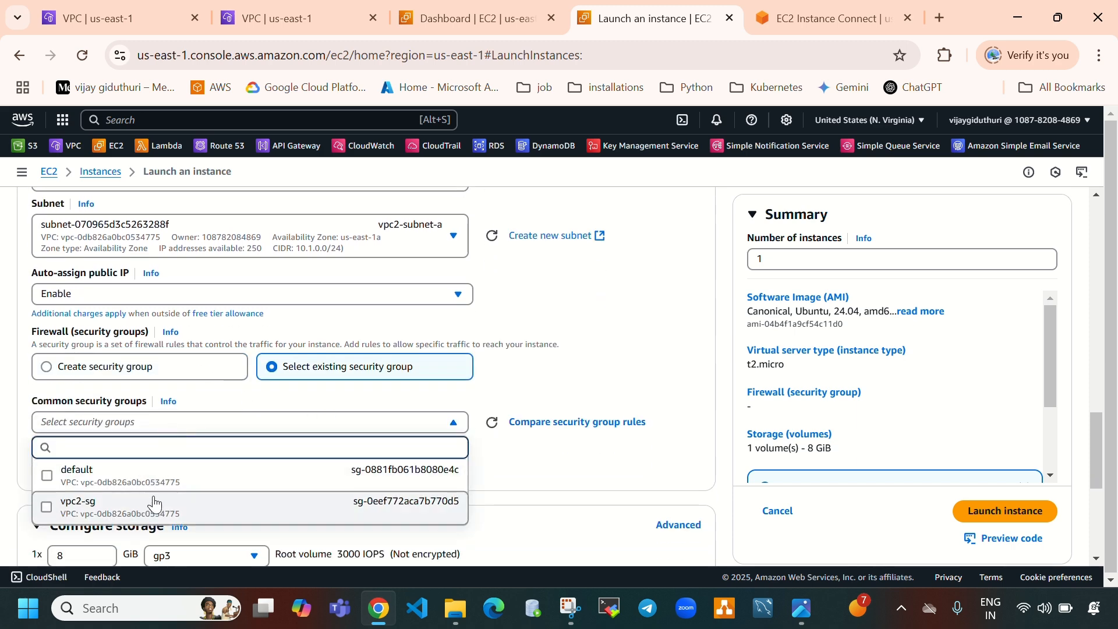
click(154, 504)
scroll(339, 441, down, 4)
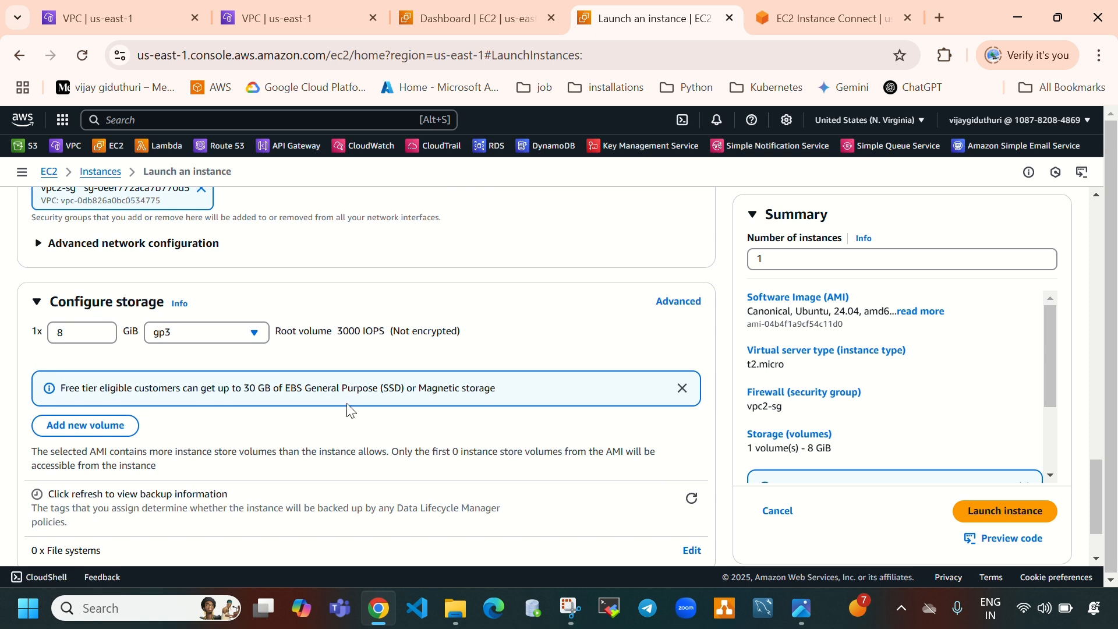
Launch the vpc2-instance
scroll(355, 416, down, 2)
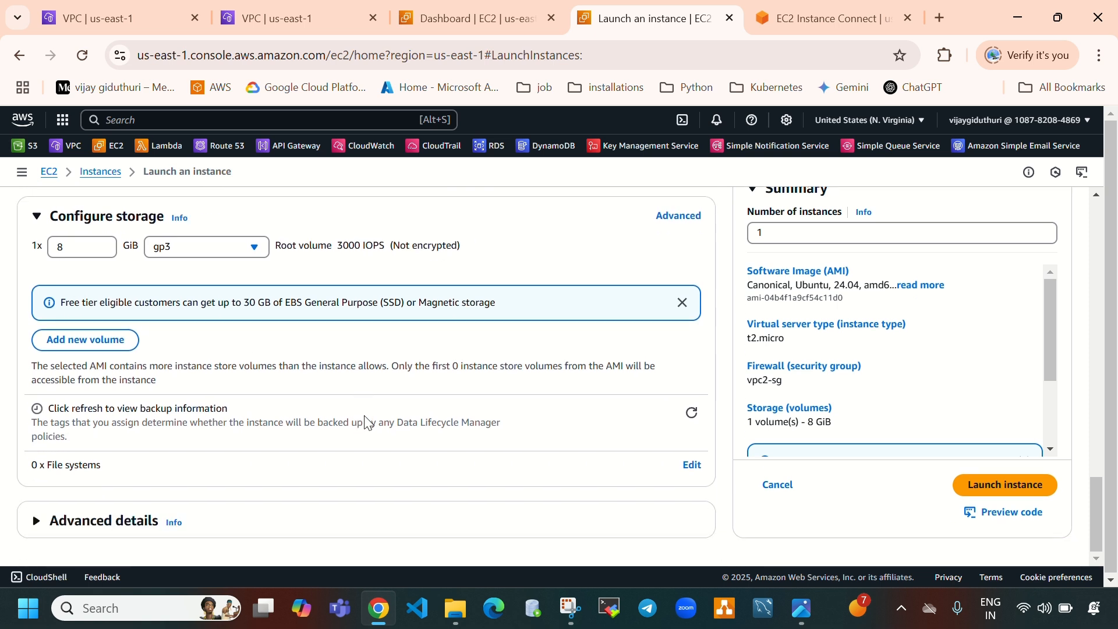
click(1026, 487)
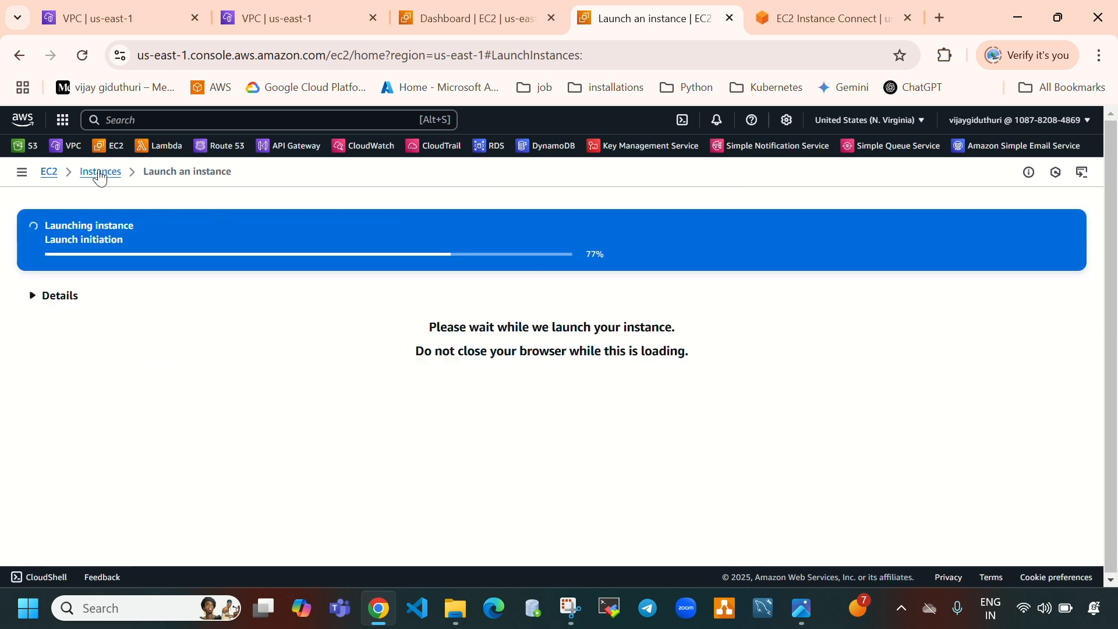
Compare the vpc1-instance terminal hostname with its private IPv4 address in the instances list
click(803, 29)
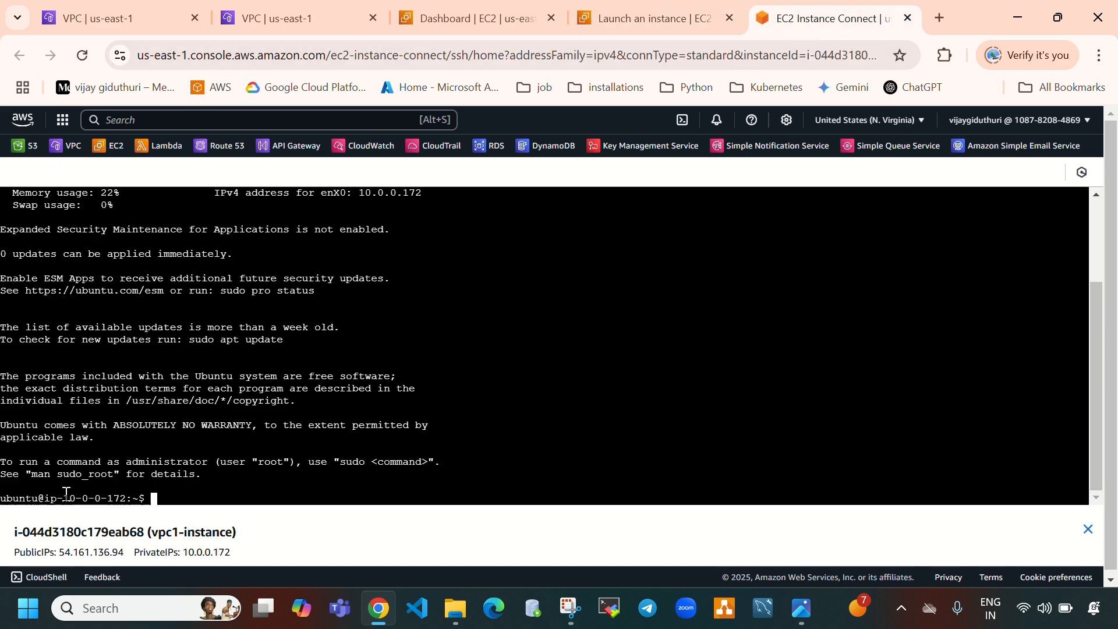
drag(66, 492, 124, 492)
click(707, 28)
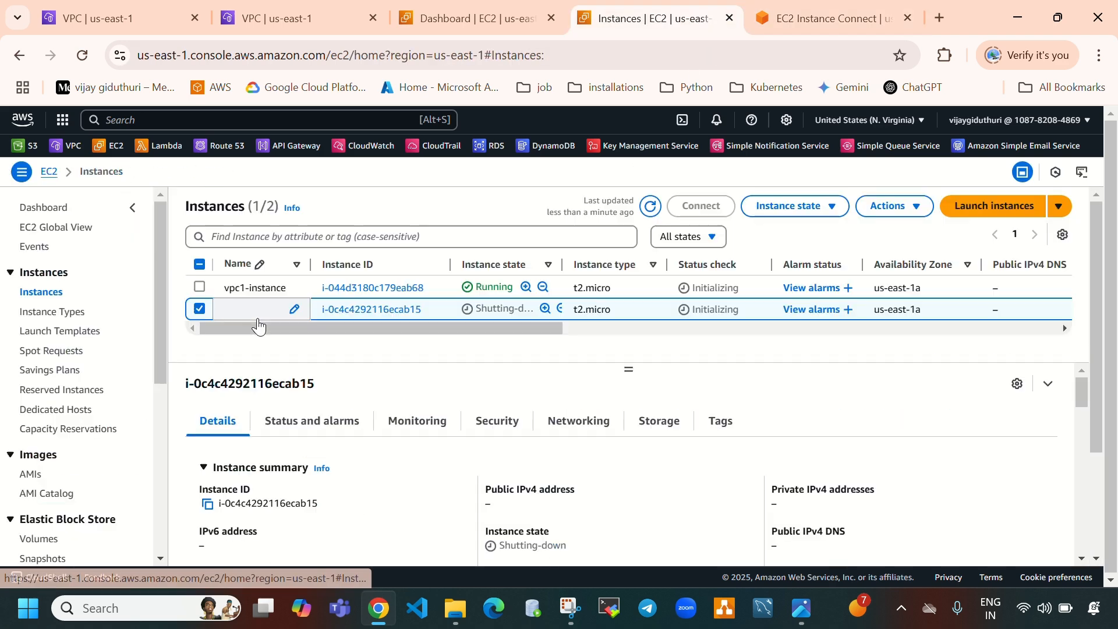
click(199, 308)
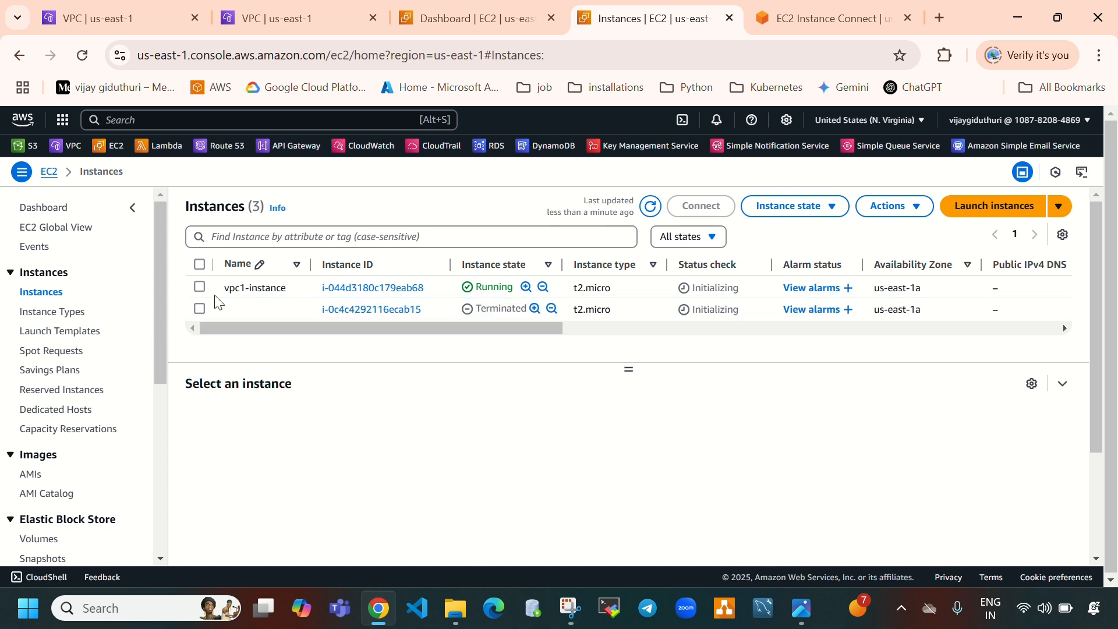
click(199, 287)
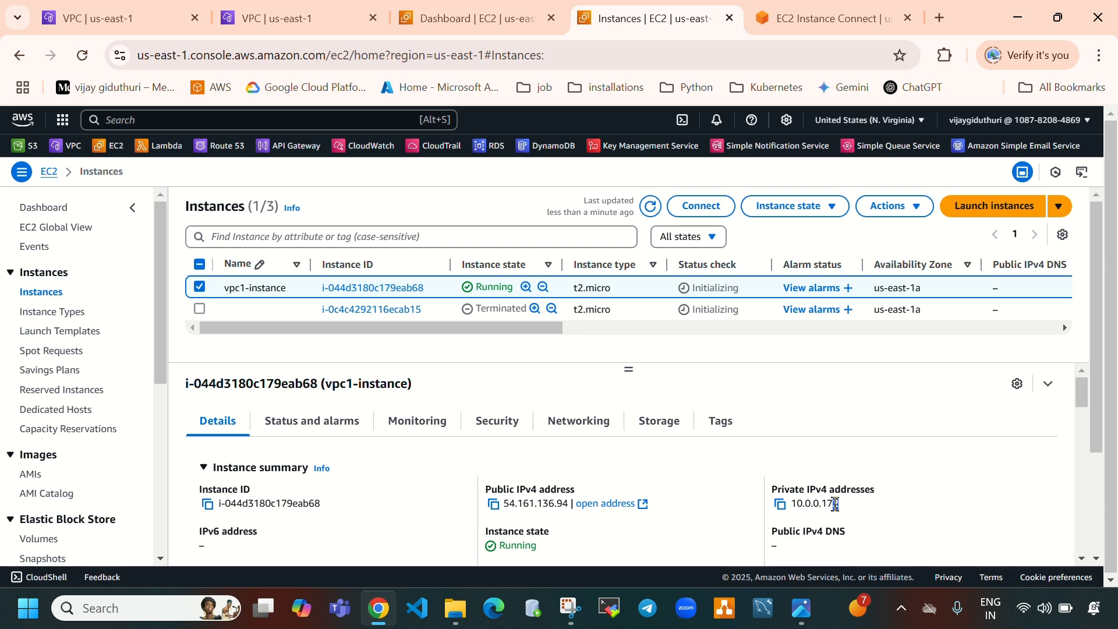
drag(840, 504, 792, 500)
click(818, 33)
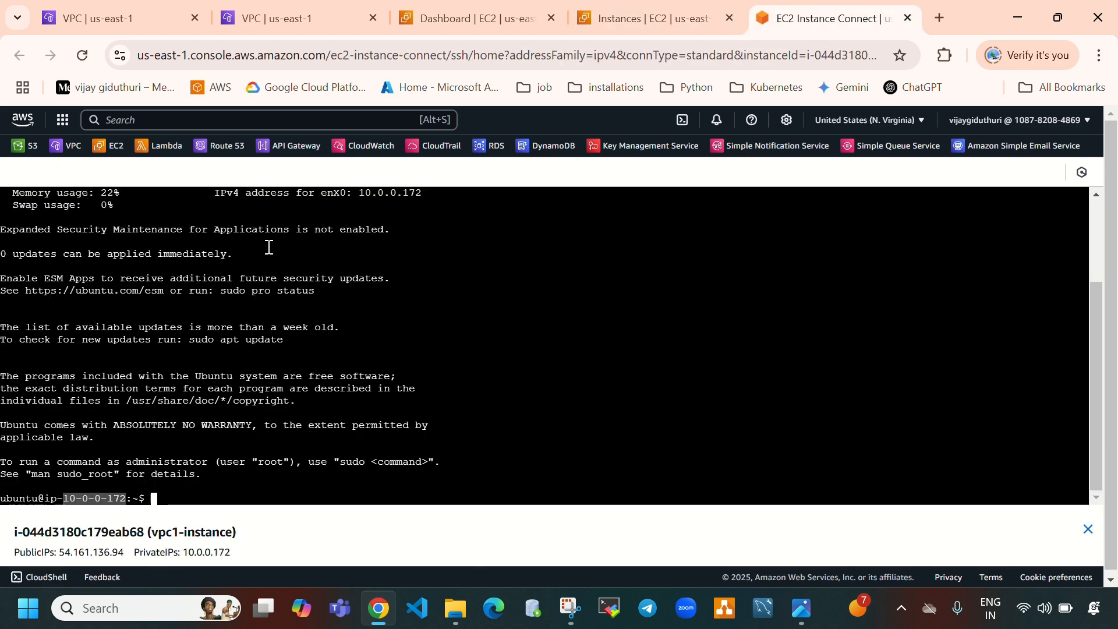
Clear the vpc1-instance terminal and run sudo apt update -y
click(533, 404)
key(ctrl+l)
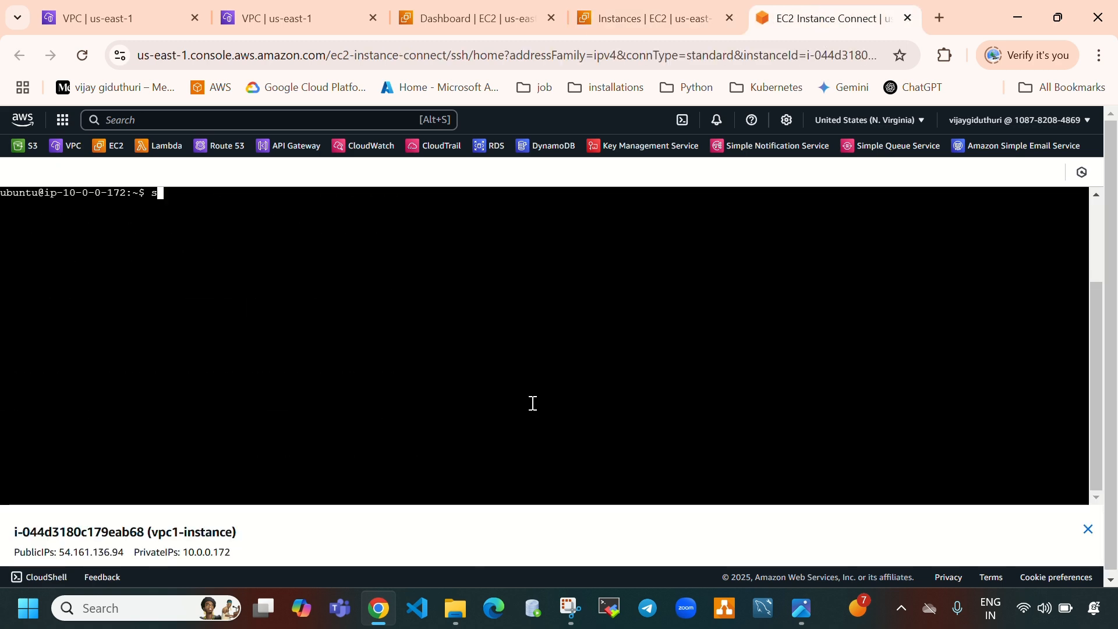
text(sudoa )
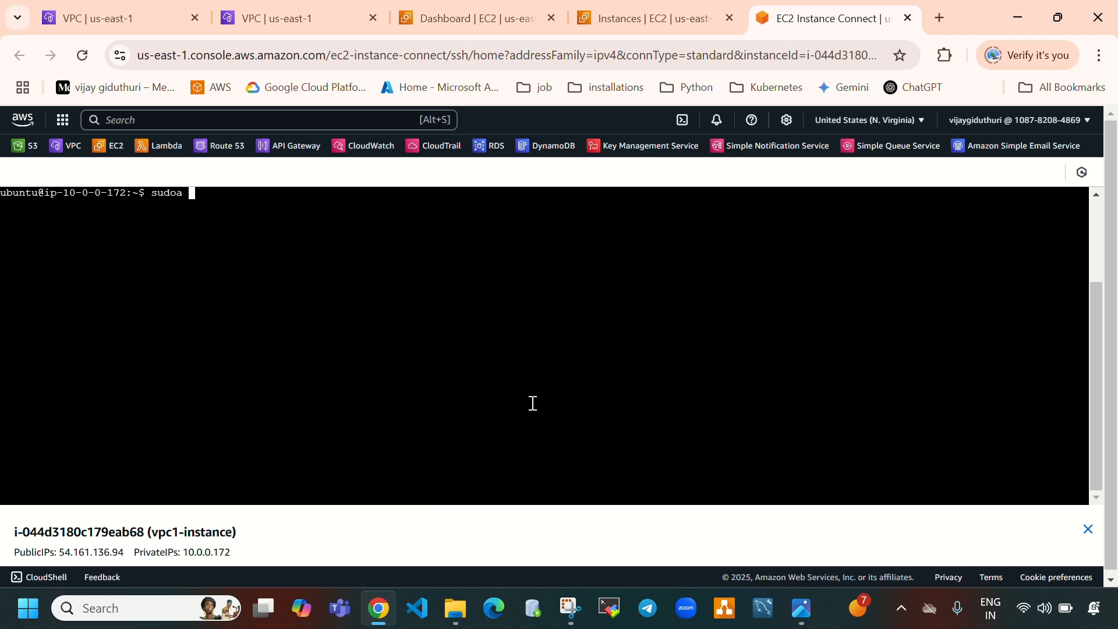
text(o apt update -y)
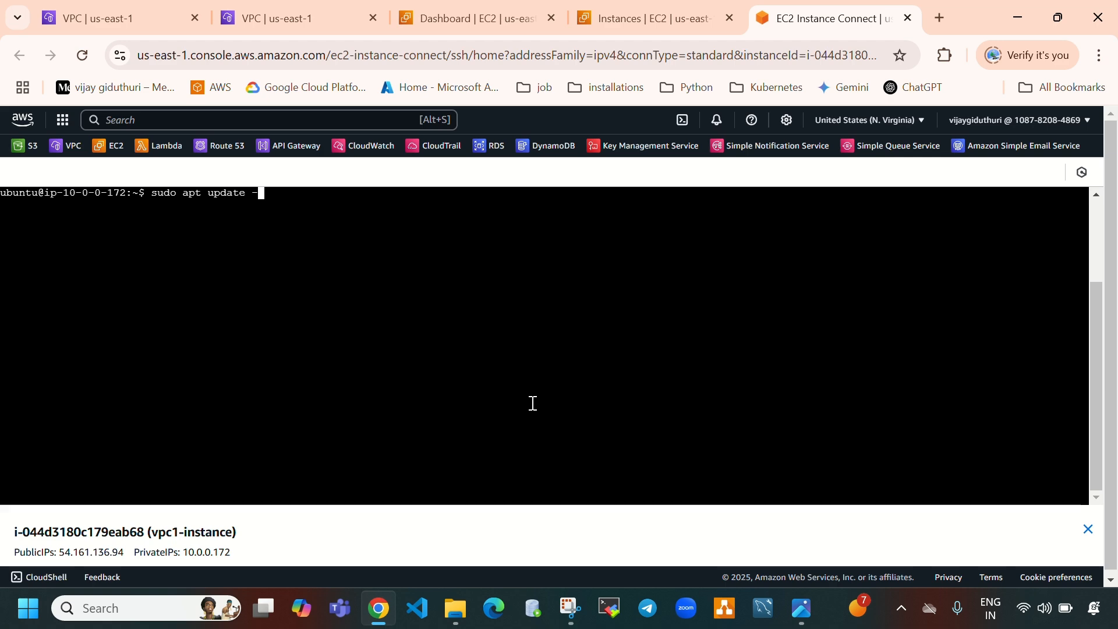
key(Return)
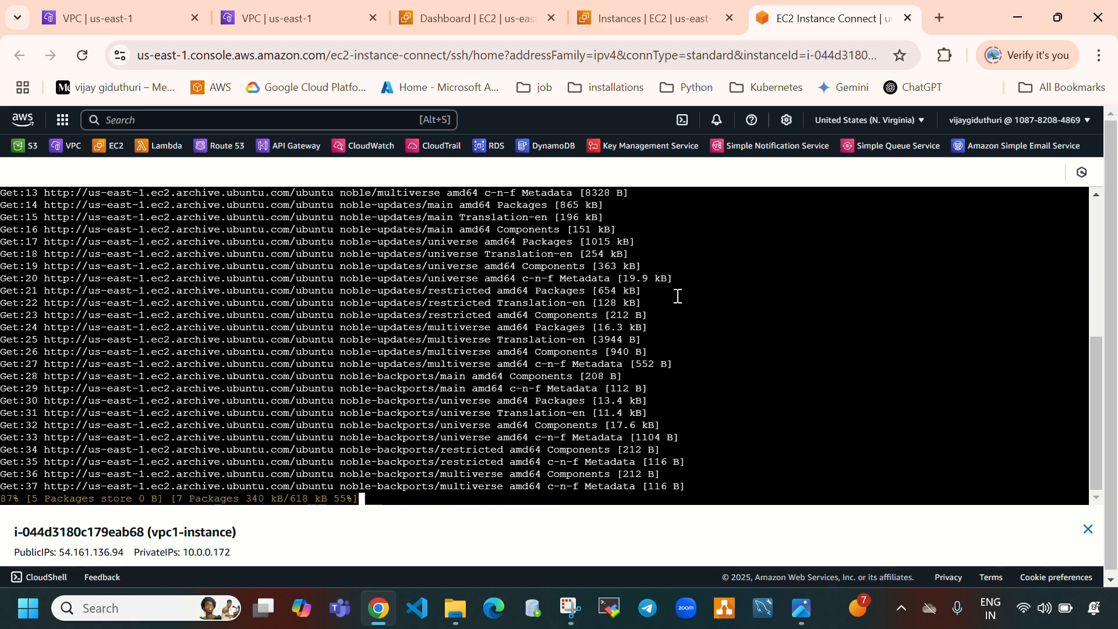
Refresh the instances list, select vpc2-instance and connect to it through EC2 Instance Connect
click(696, 27)
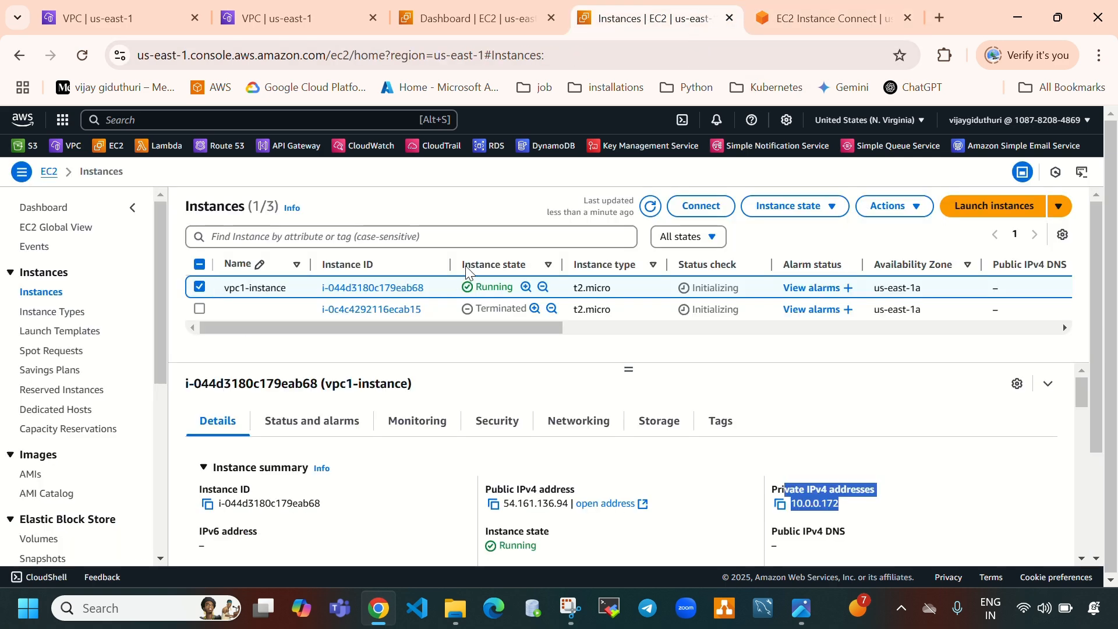
click(650, 206)
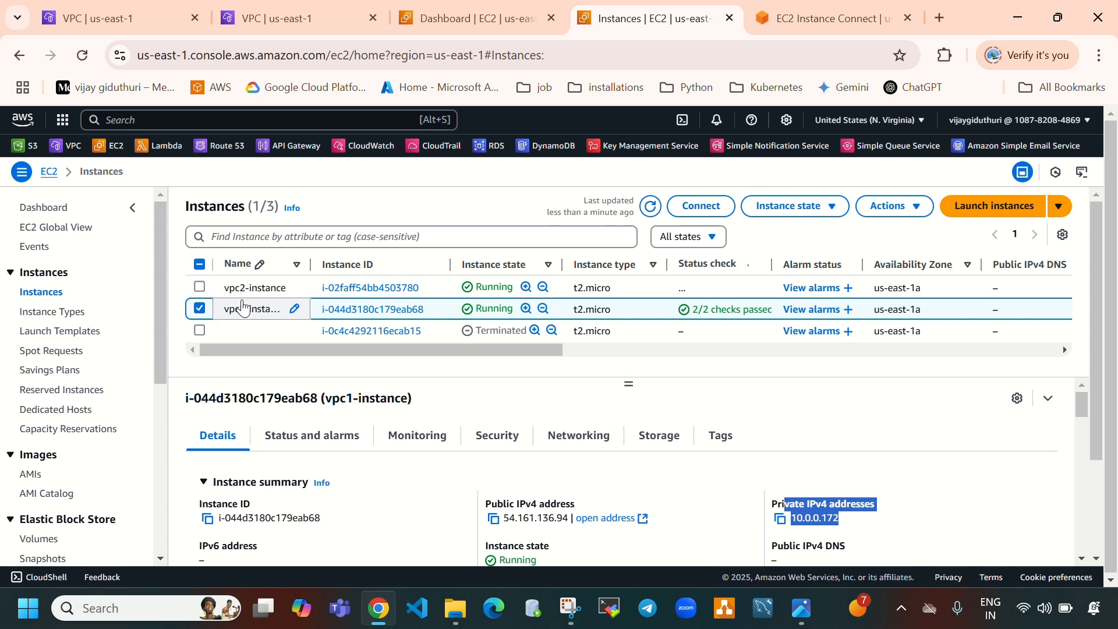
click(198, 312)
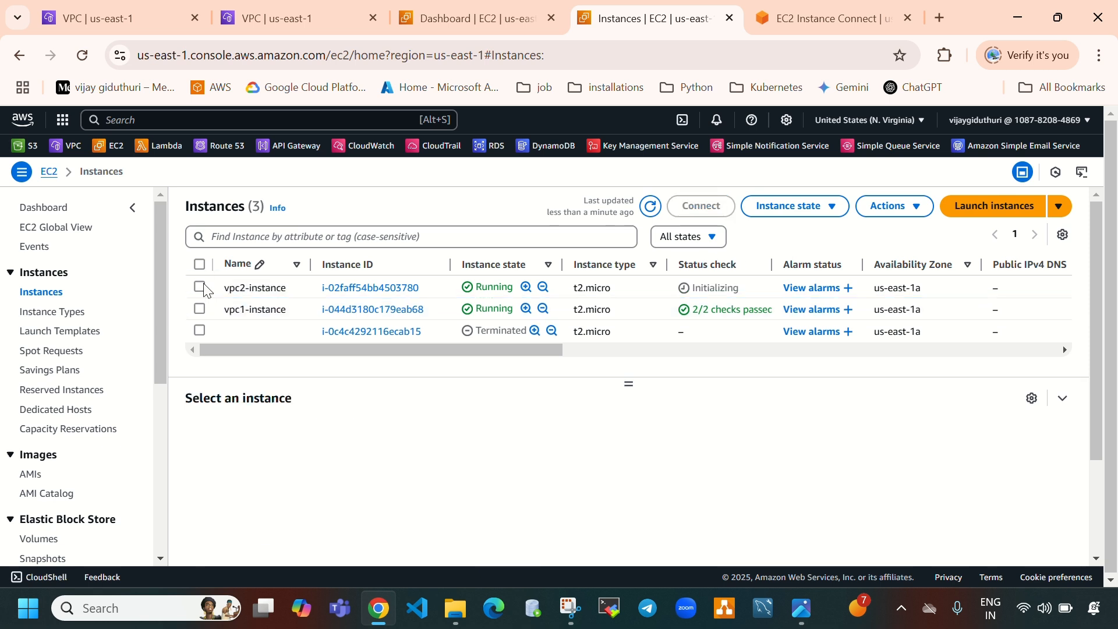
click(199, 287)
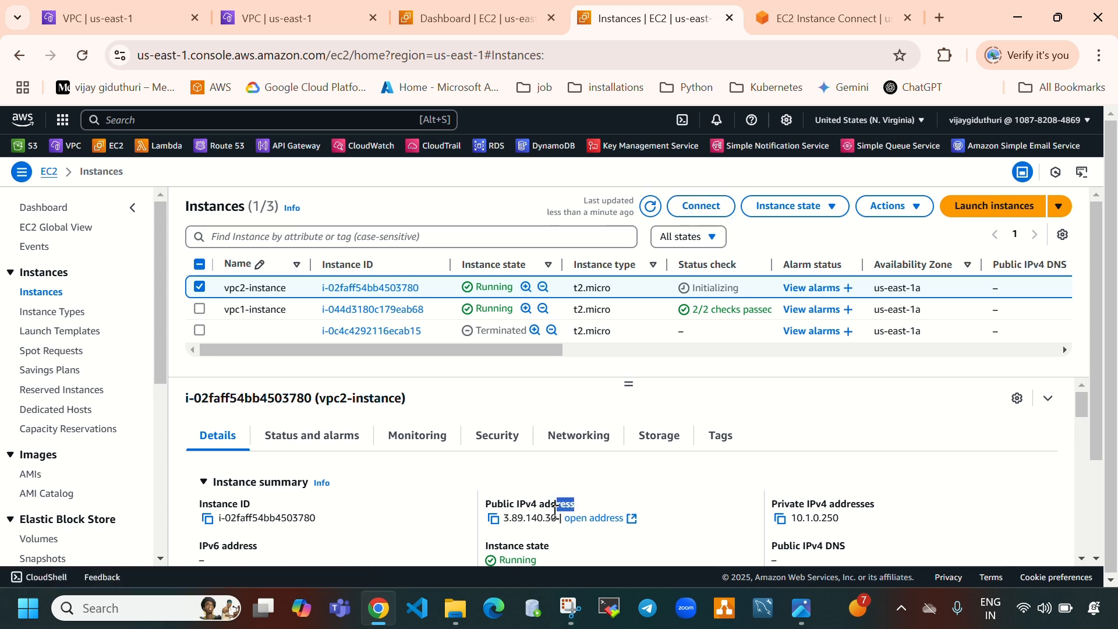
drag(573, 518, 504, 518)
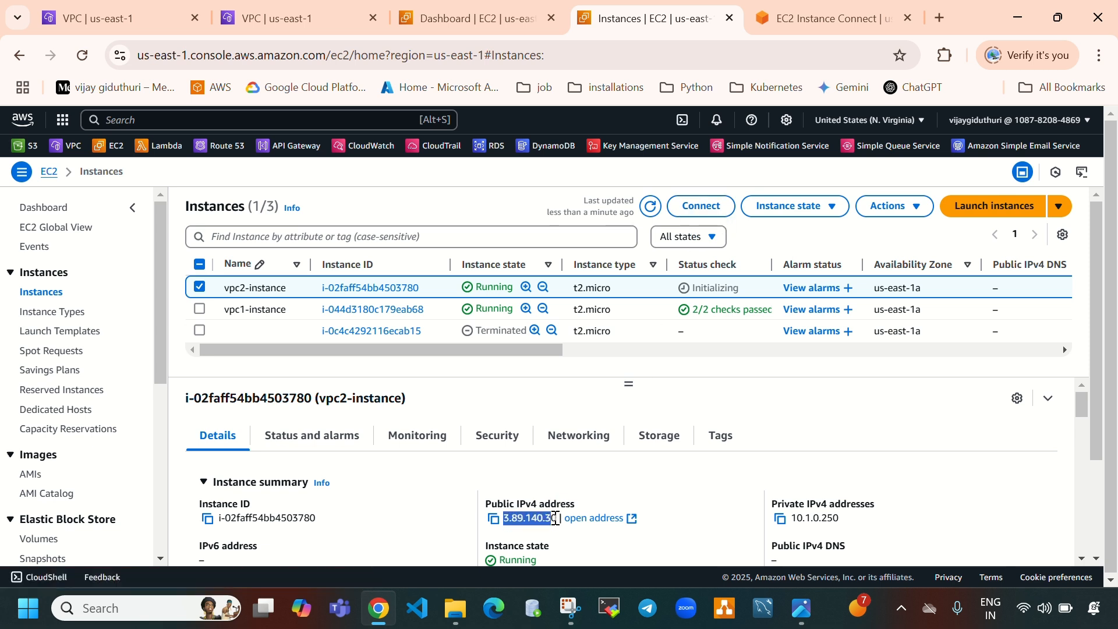
click(701, 207)
scroll(689, 348, down, 2)
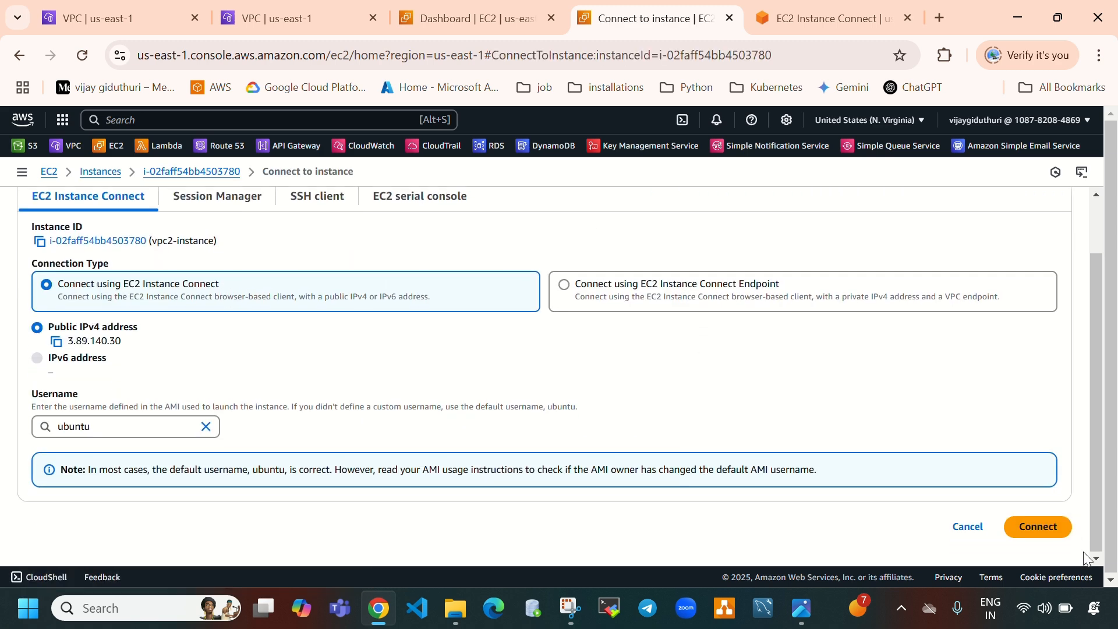
click(1032, 528)
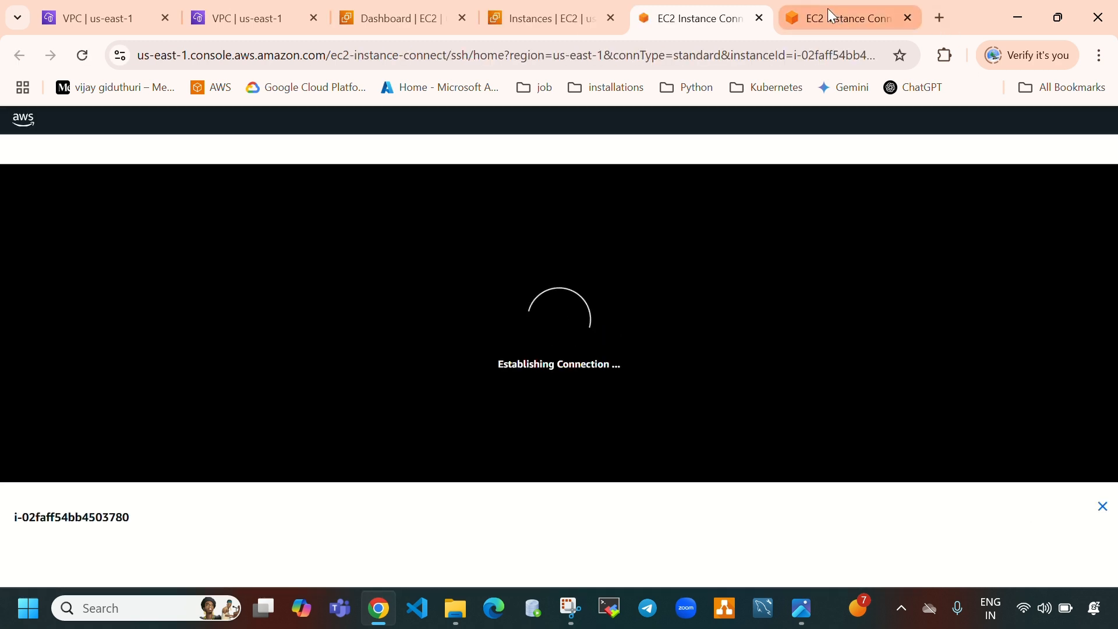
Switch to root with sudo su in the vpc1-instance terminal and clear the screen
click(827, 9)
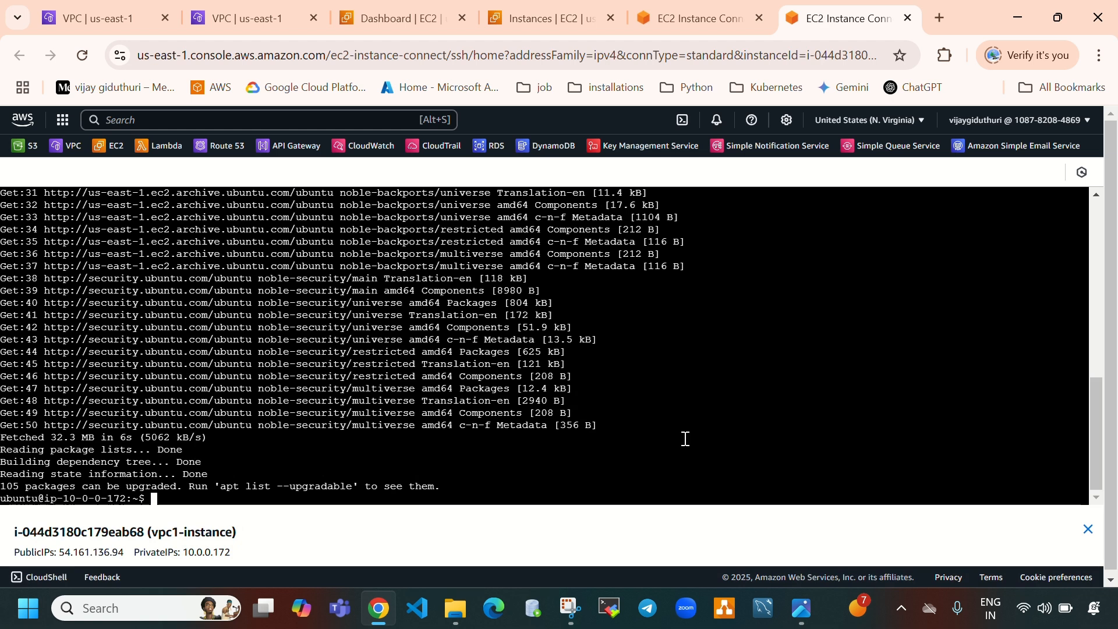
key(ctrl+l)
text(sudo su)
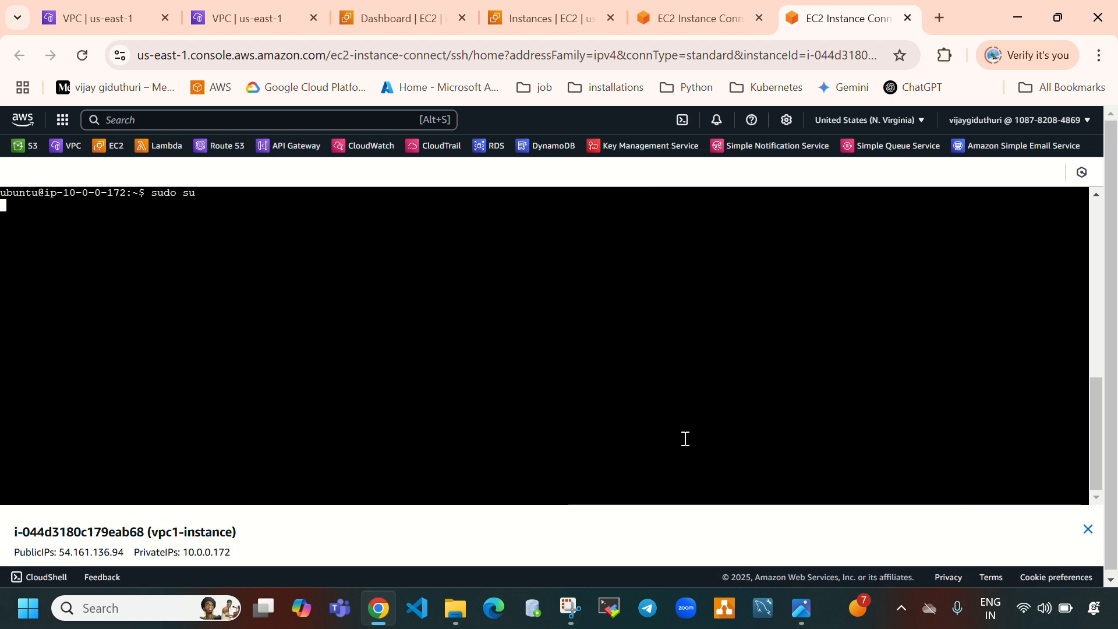
key(Return)
key(ctrl+l)
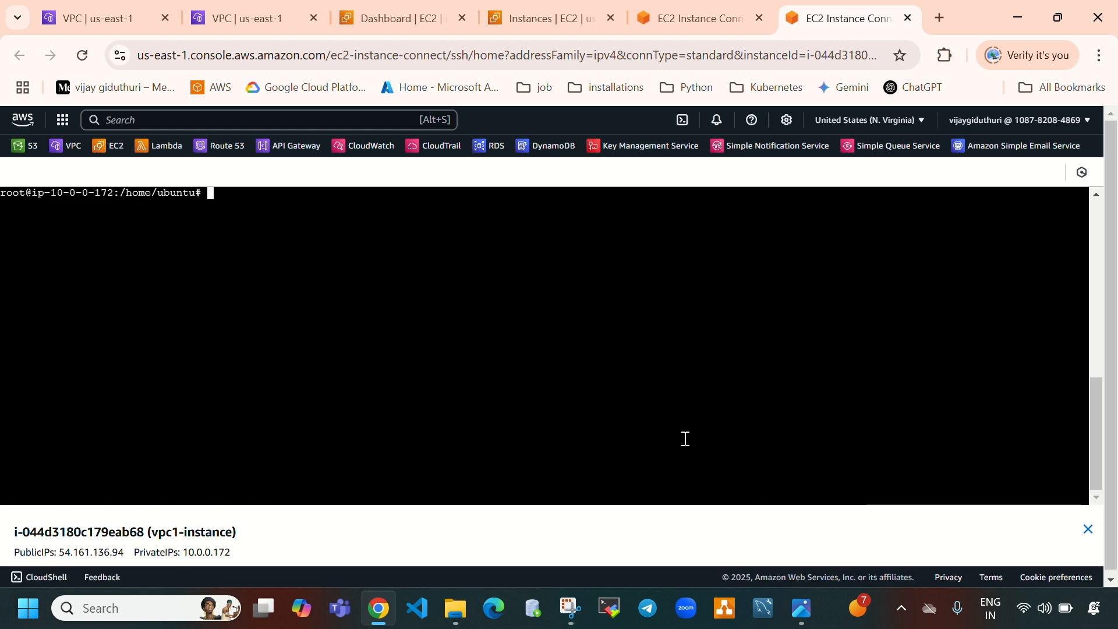
Check the vpc2-instance terminal hostname against its private IPv4 address in the instances list
click(708, 24)
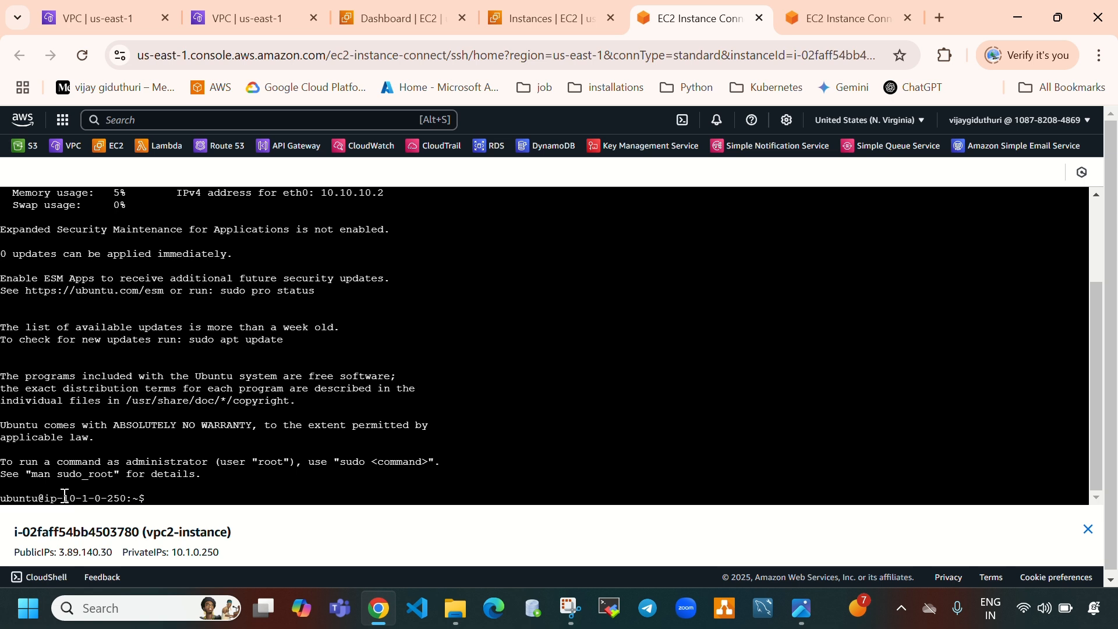
drag(65, 496, 126, 497)
click(820, 16)
click(710, 11)
click(361, 8)
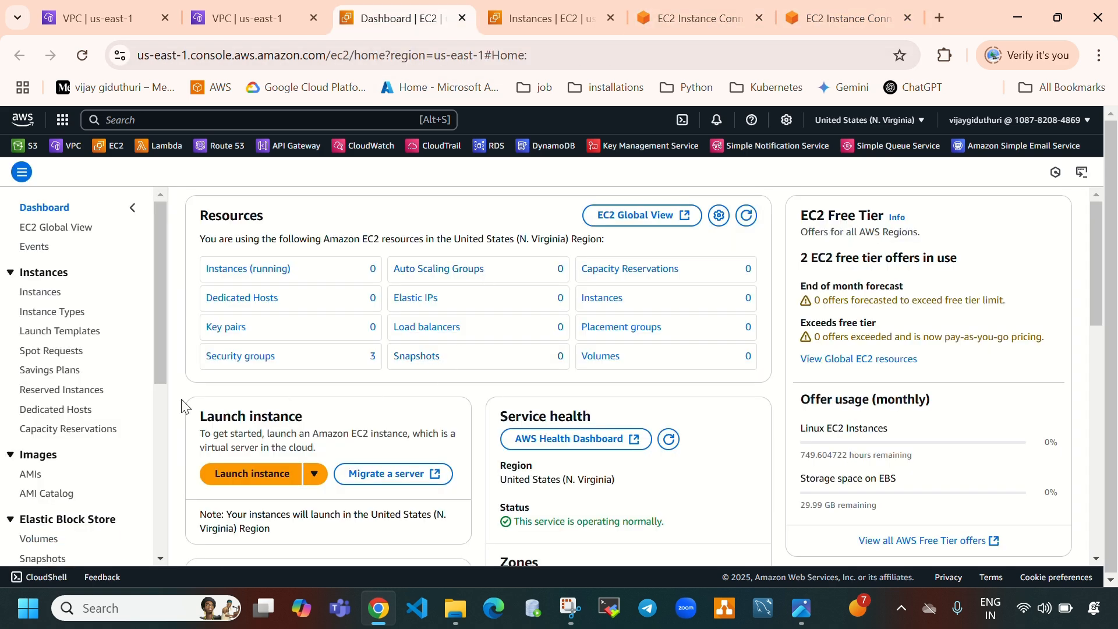
click(36, 295)
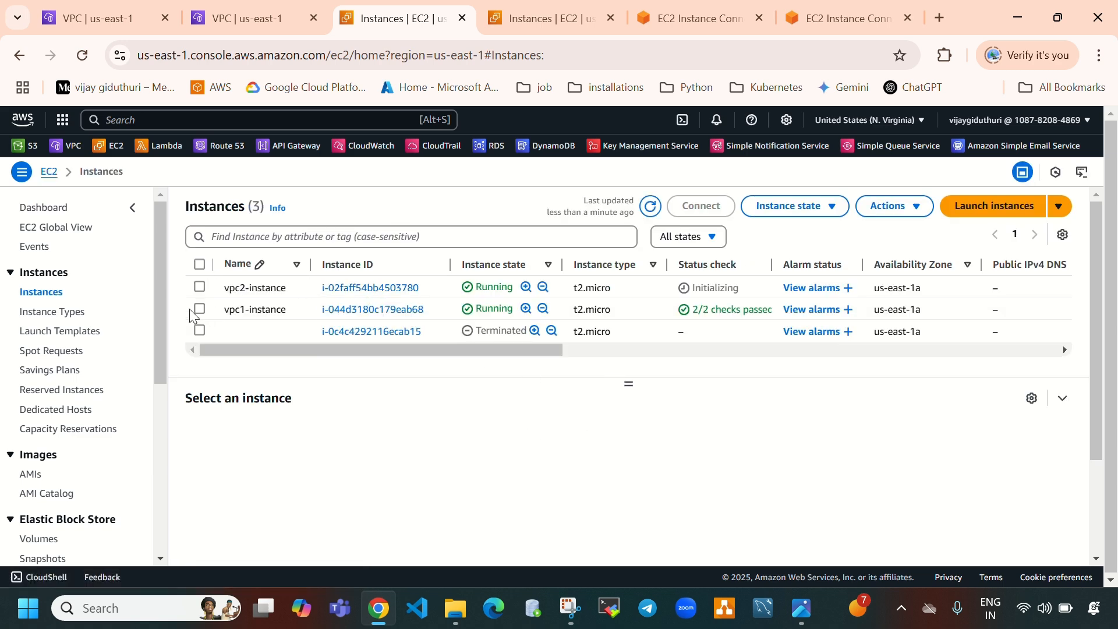
click(200, 286)
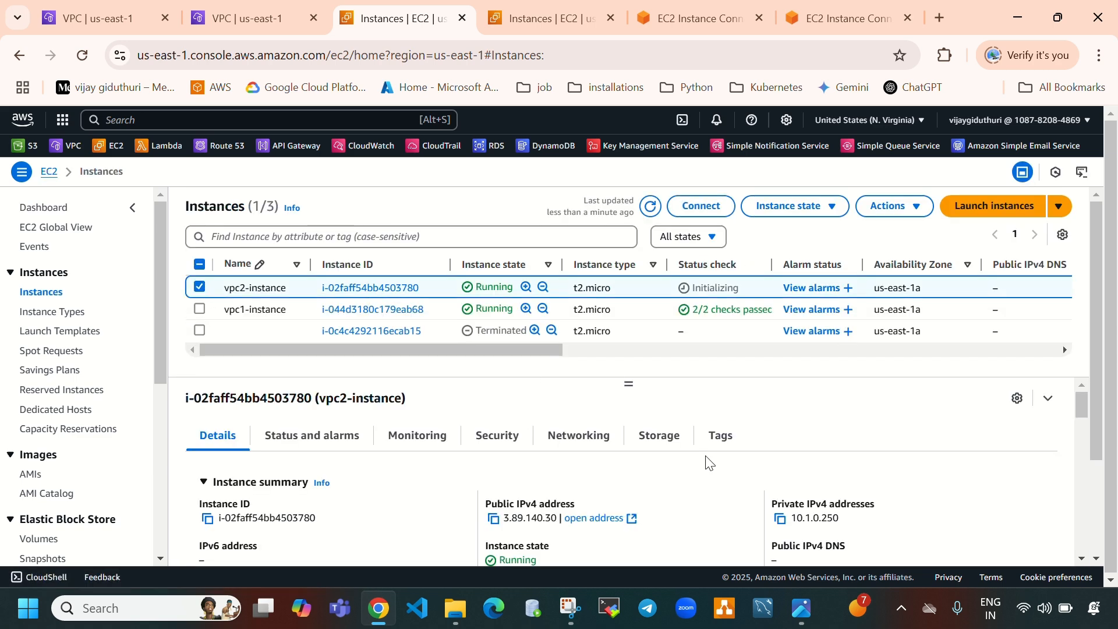
drag(801, 519, 845, 530)
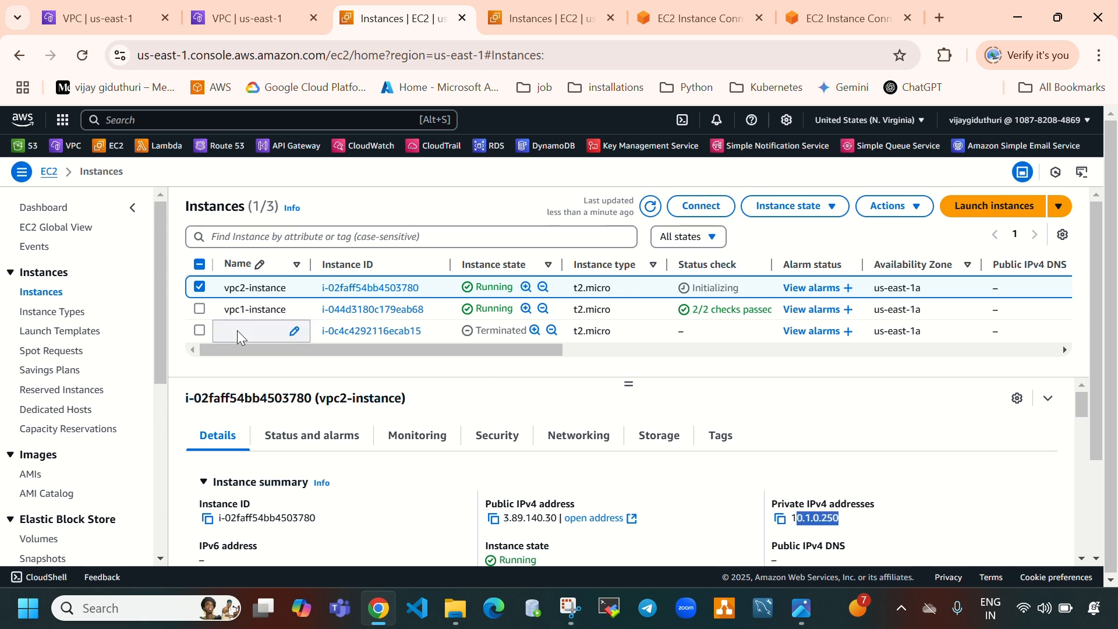
Clear the vpc2-instance terminal and run sudo apt update -y
click(832, 15)
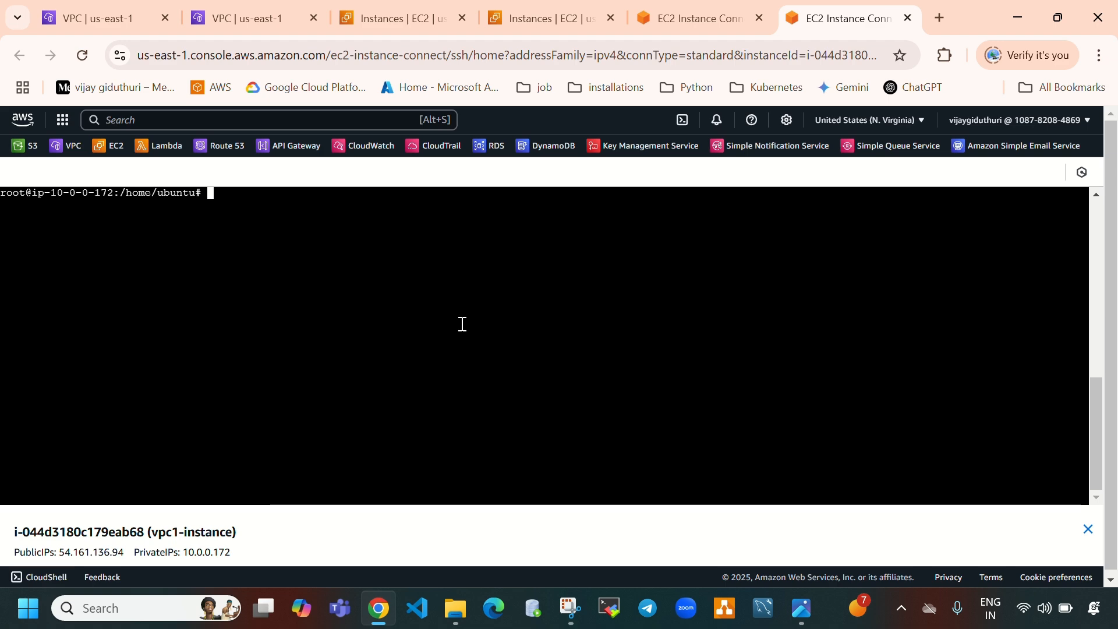
click(696, 19)
click(878, 14)
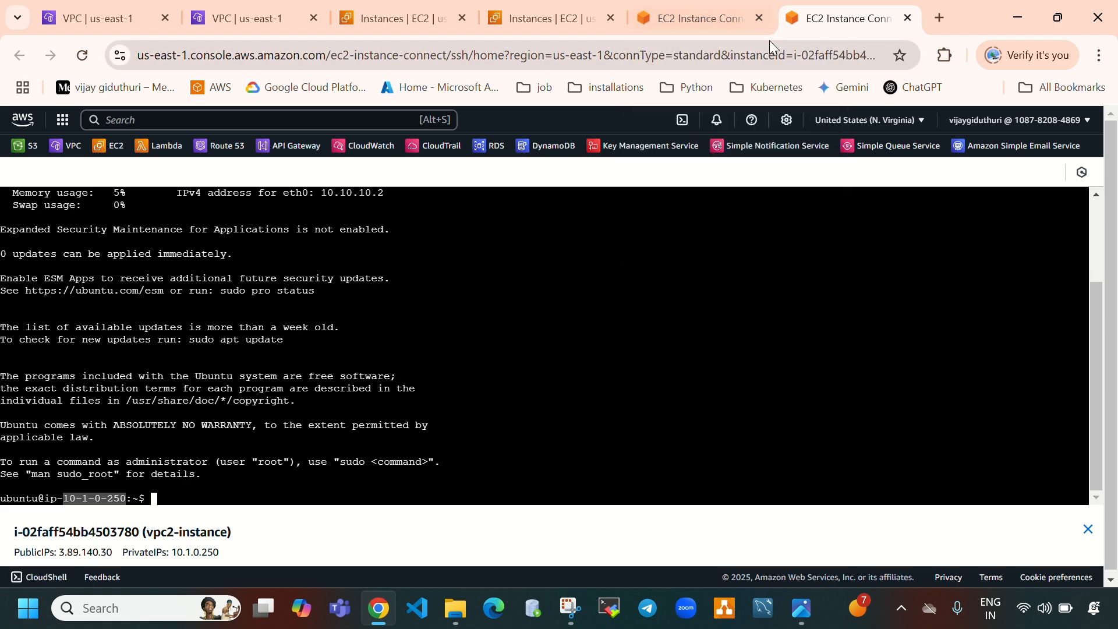
click(725, 23)
click(872, 25)
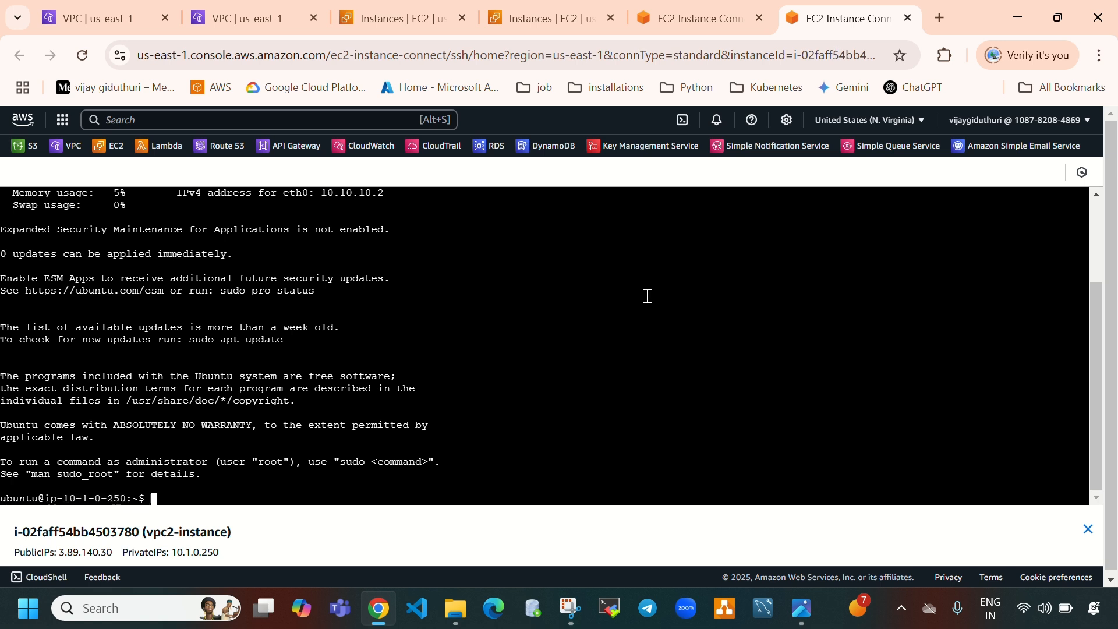
key(ctrl+l)
text(sud)
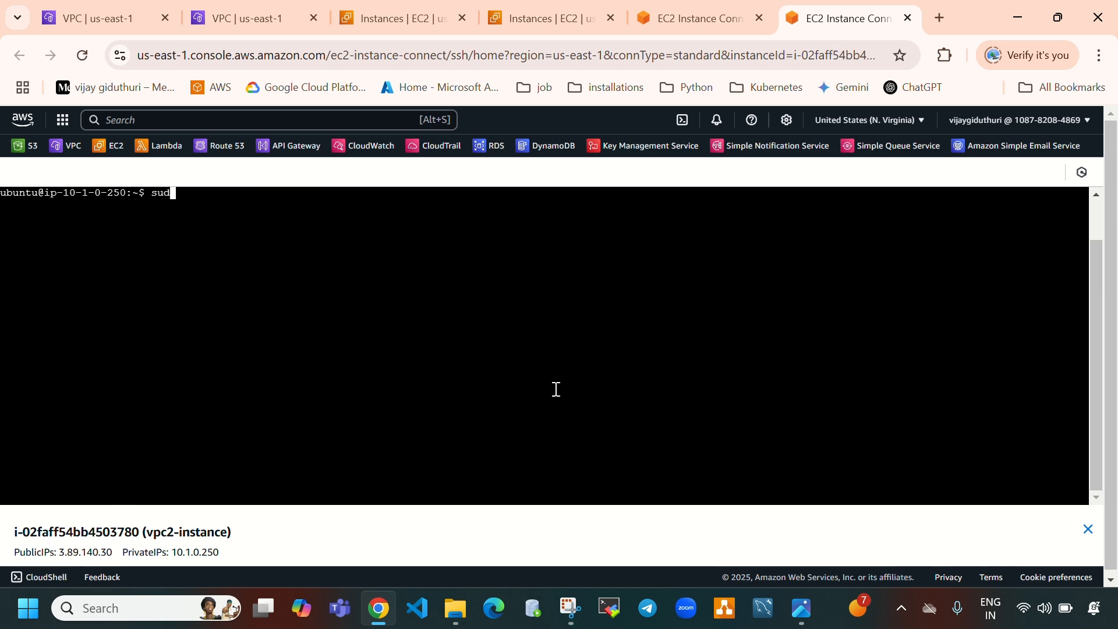
text(o apt)
text(update -yf)
key(BackSpace)
key(Return)
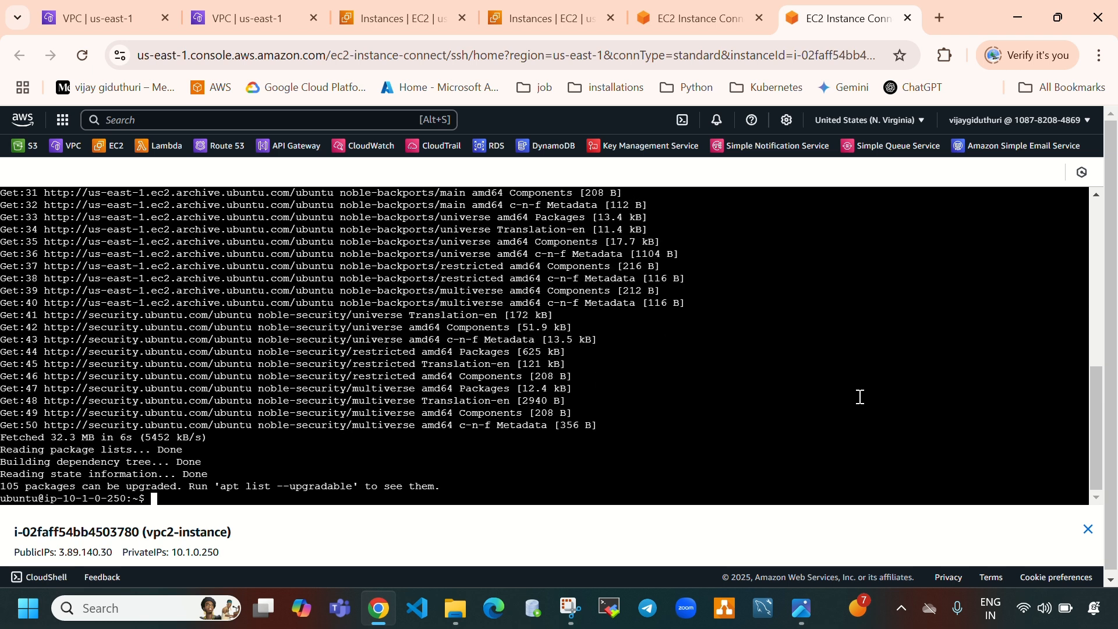
Clear the vpc2-instance terminal, switch to root with sudo su, and clear the screen again
key(ctrl+l)
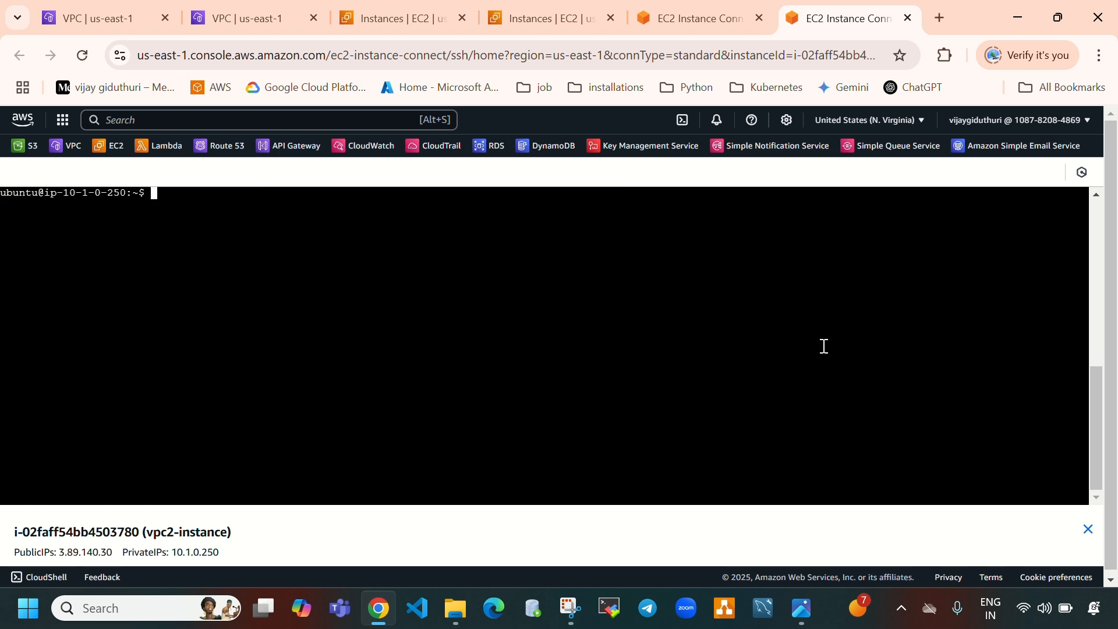
text(sudo su)
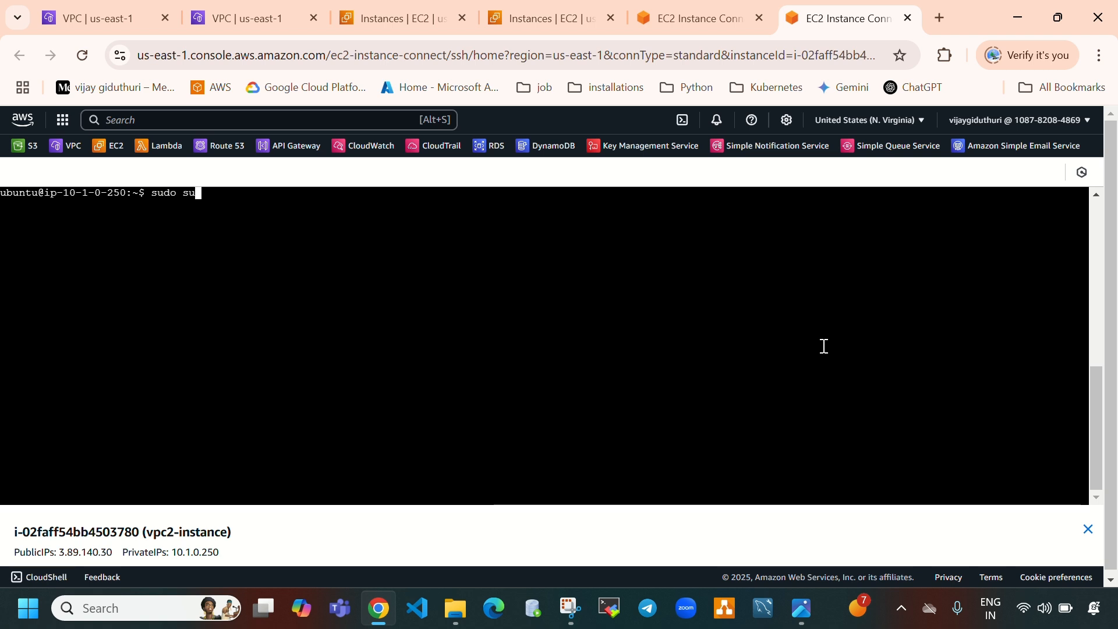
key(Return)
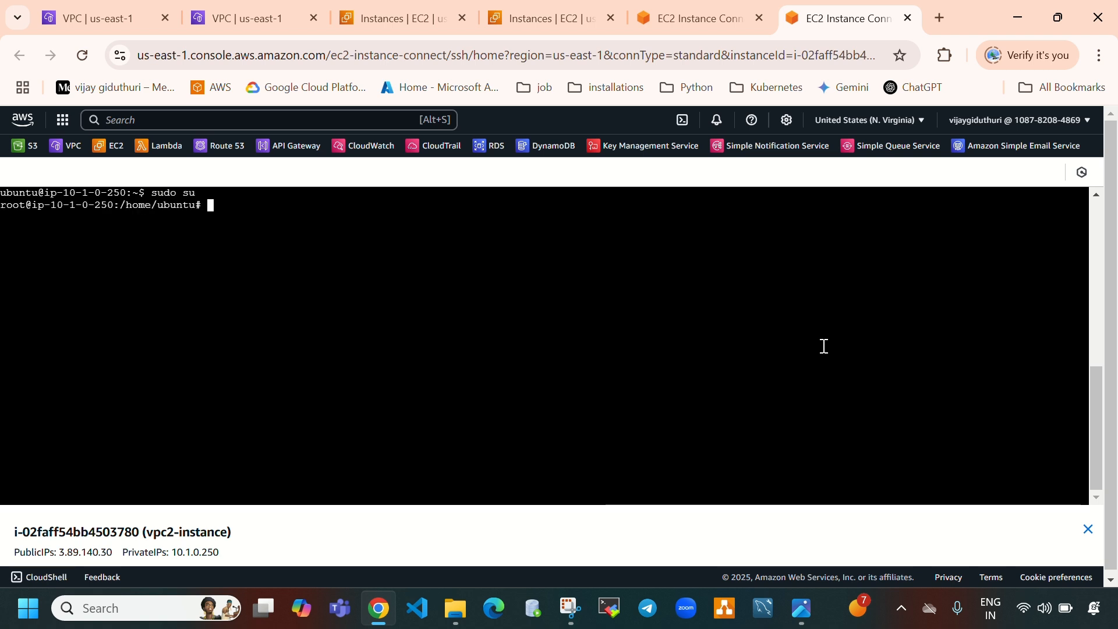
key(ctrl+l)
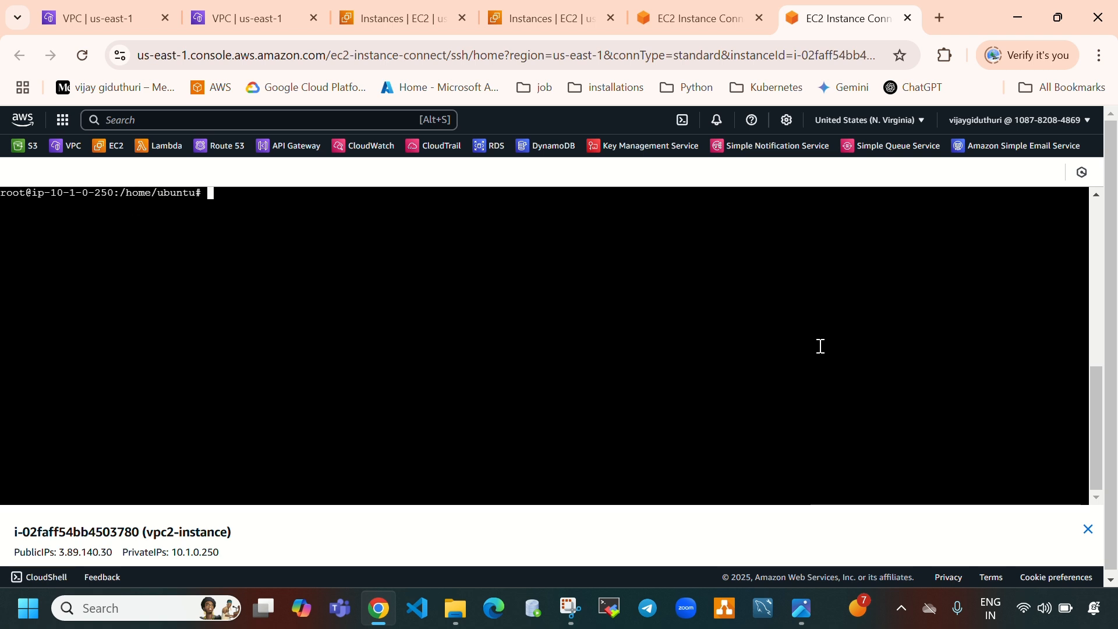
Compare each terminal's hostname with the private IPv4 addresses of vpc1-instance and vpc2-instance in the instances list
click(724, 8)
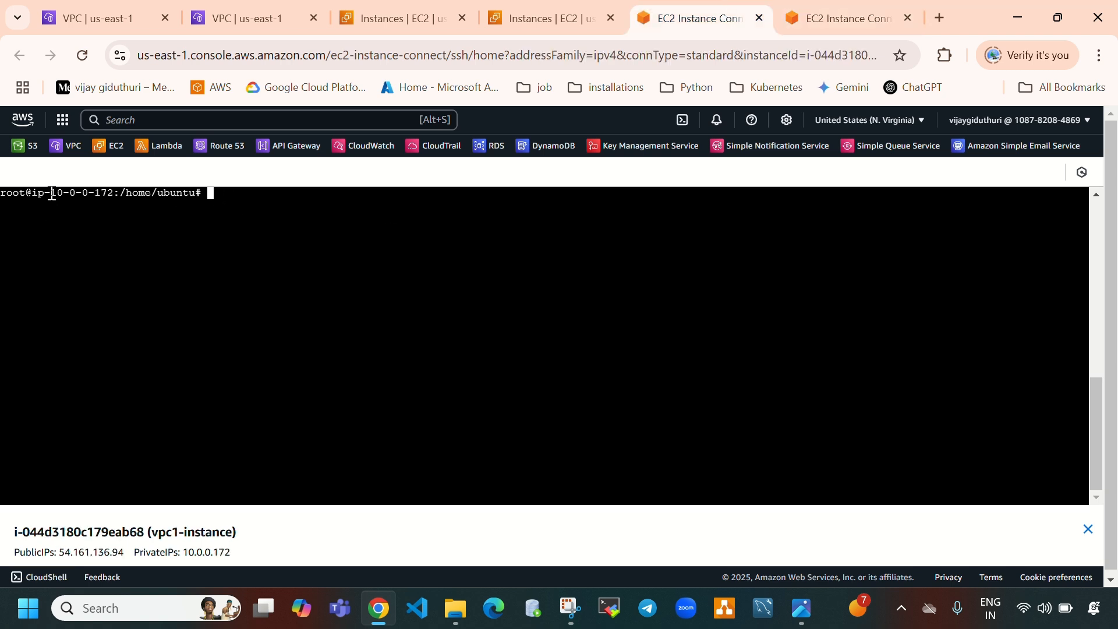
drag(51, 192, 126, 193)
click(396, 27)
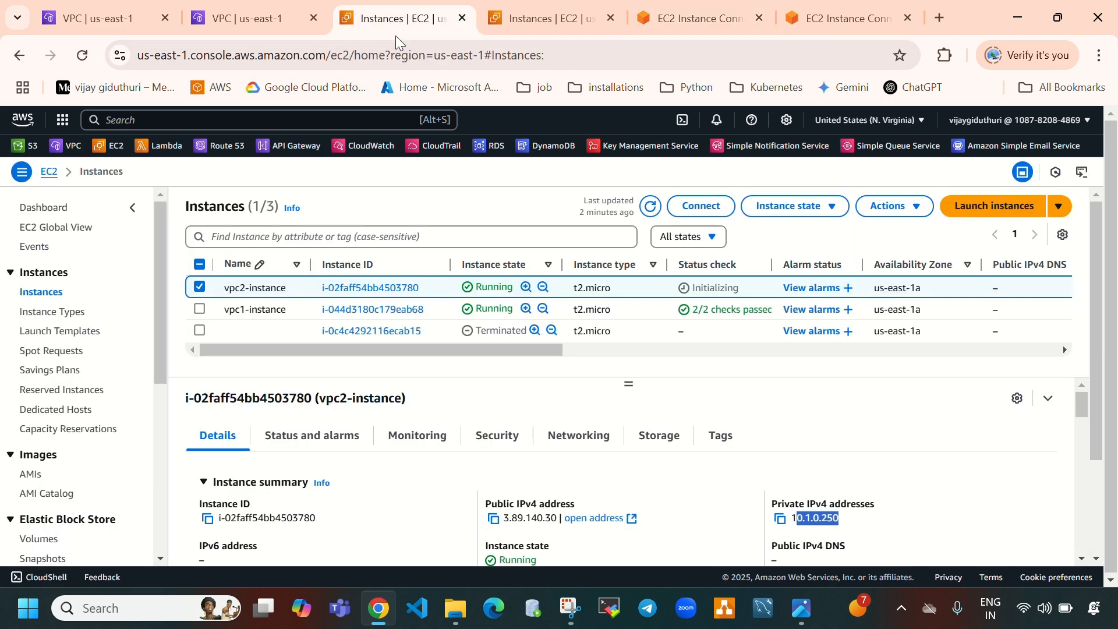
click(200, 309)
click(200, 287)
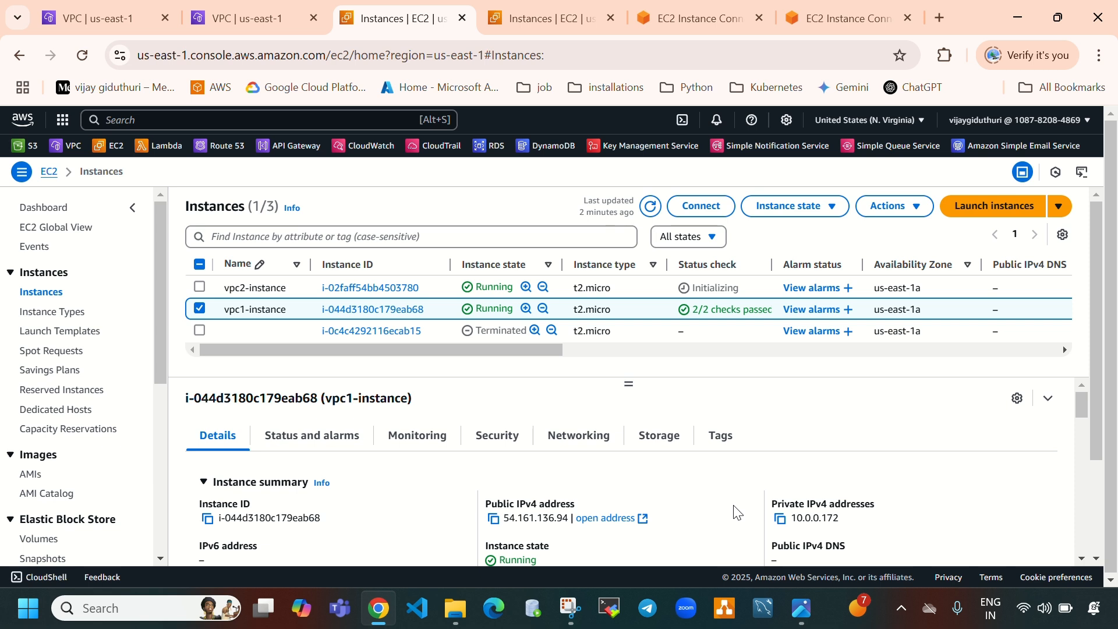
click(714, 7)
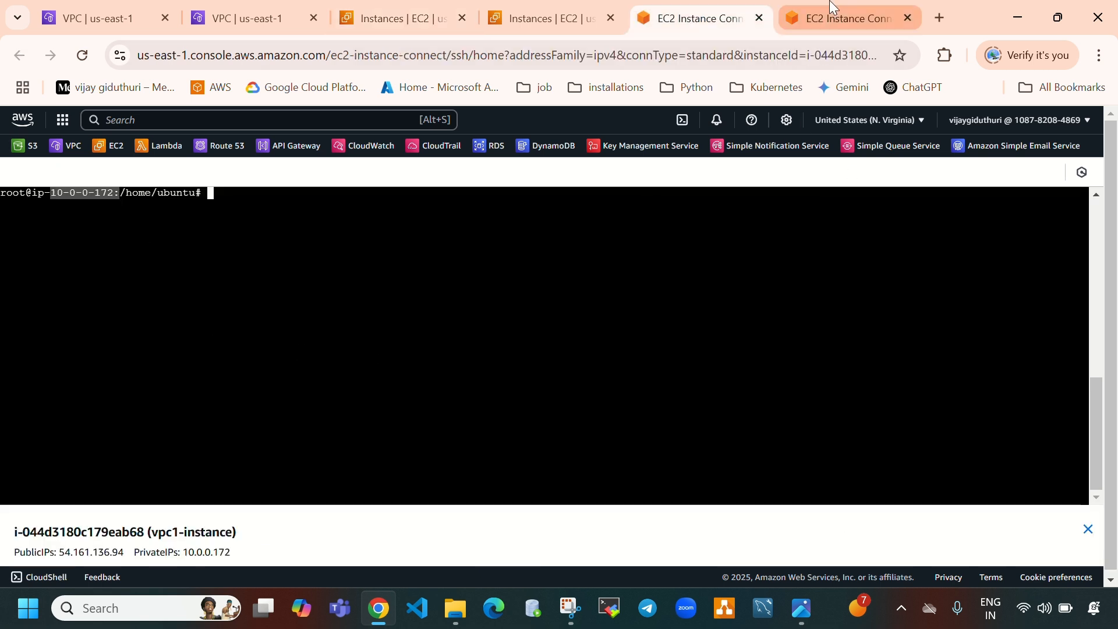
click(823, 19)
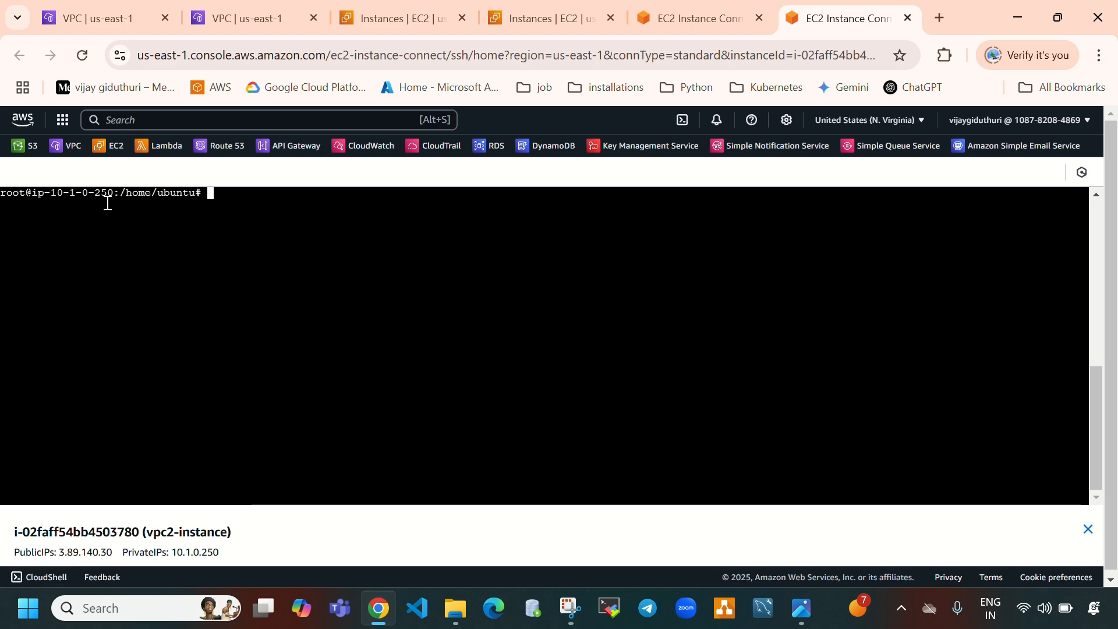
click(359, 24)
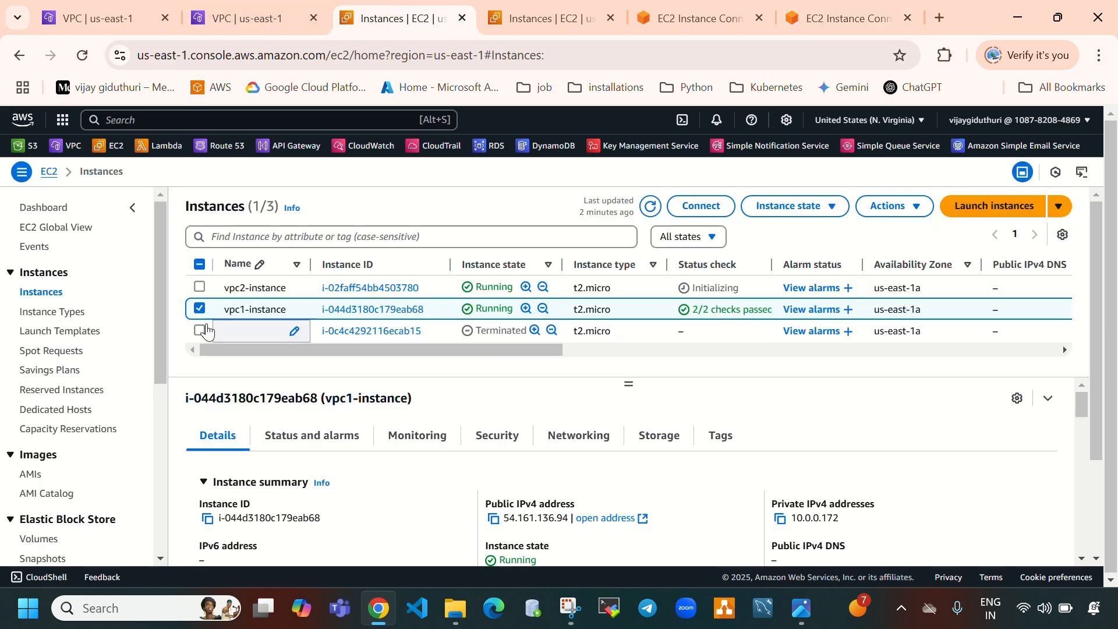
click(199, 309)
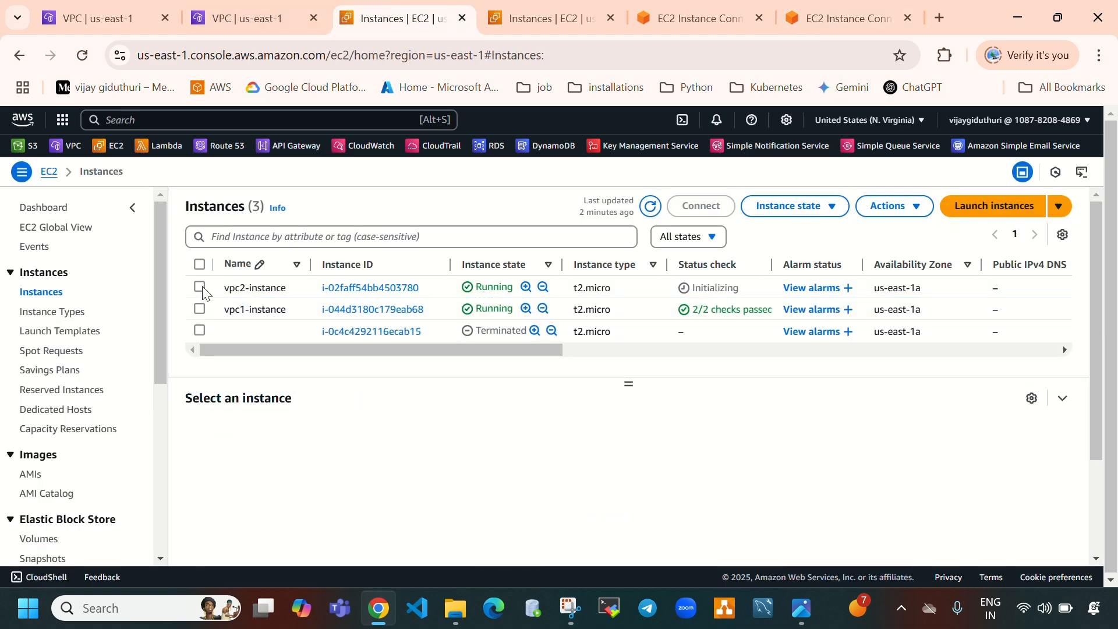
click(199, 287)
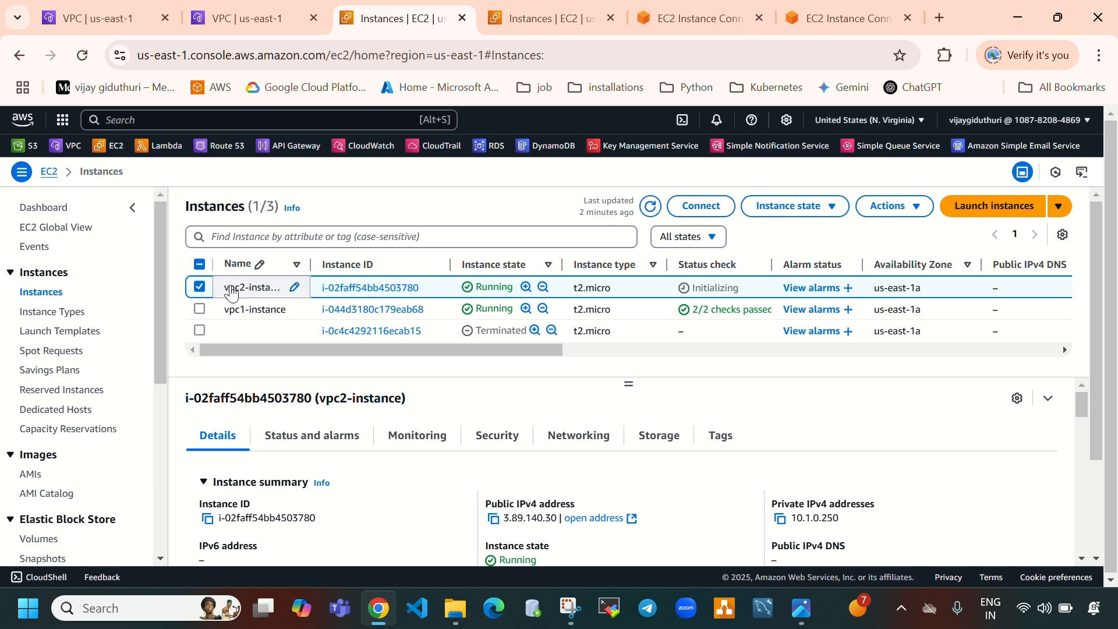
Copy vpc2-instance's private IPv4 address and ping 10.1.0.250 from the vpc1-instance terminal
click(780, 520)
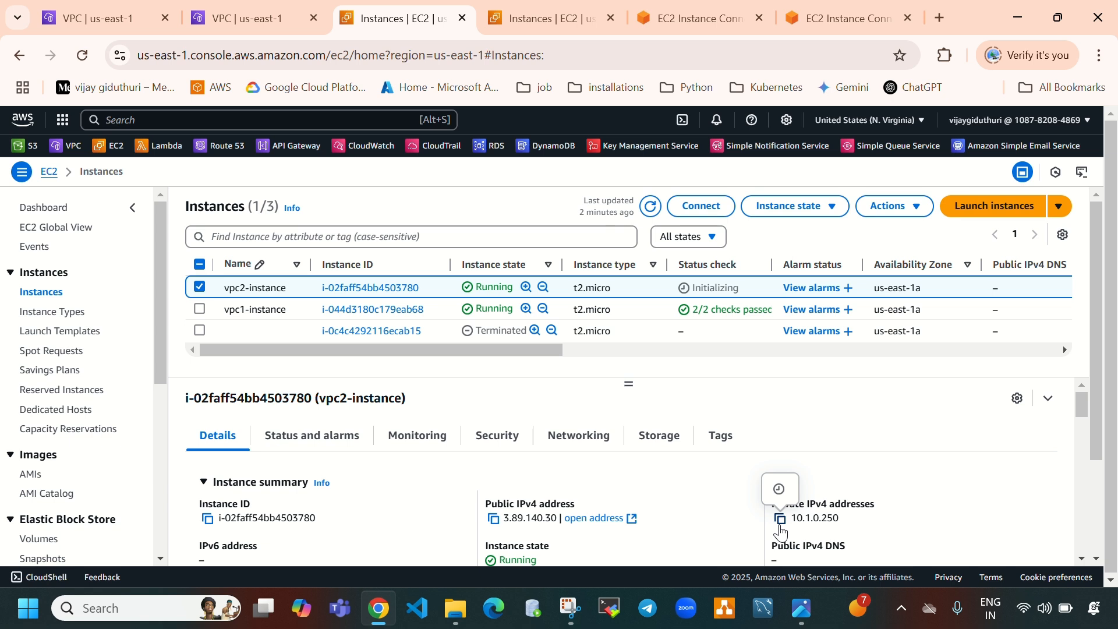
click(727, 11)
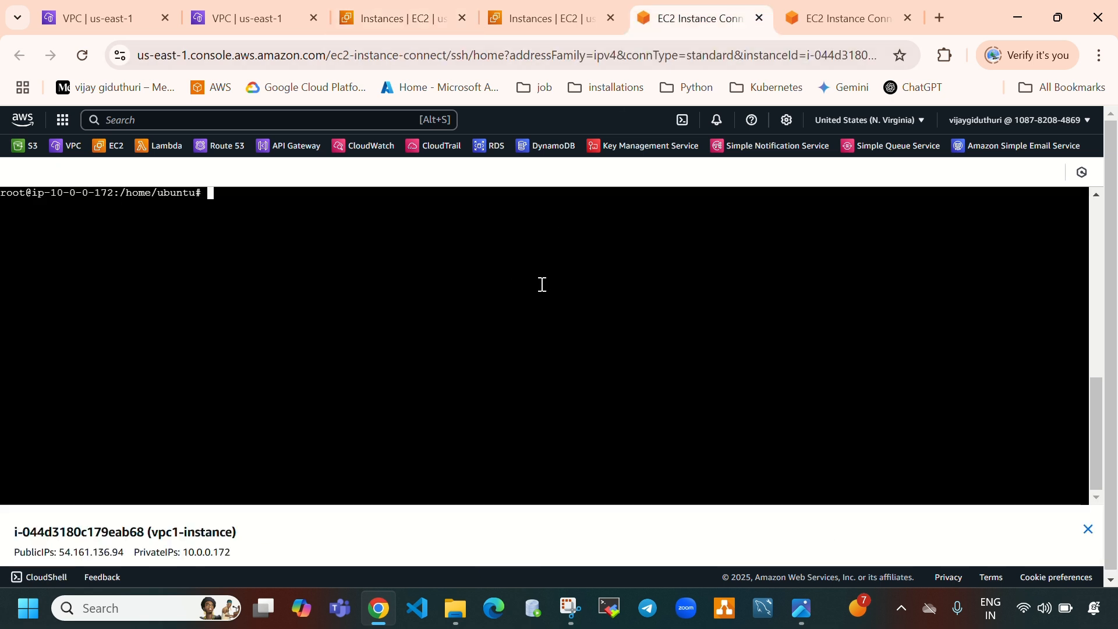
text(ping)
right_click(254, 199)
click(288, 376)
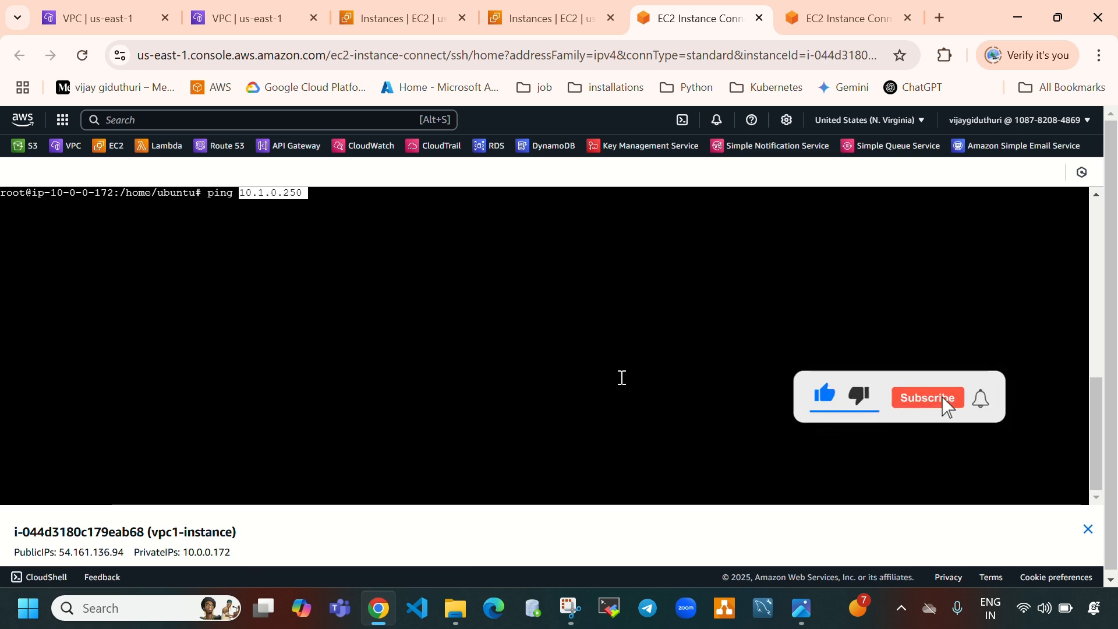
key(Return)
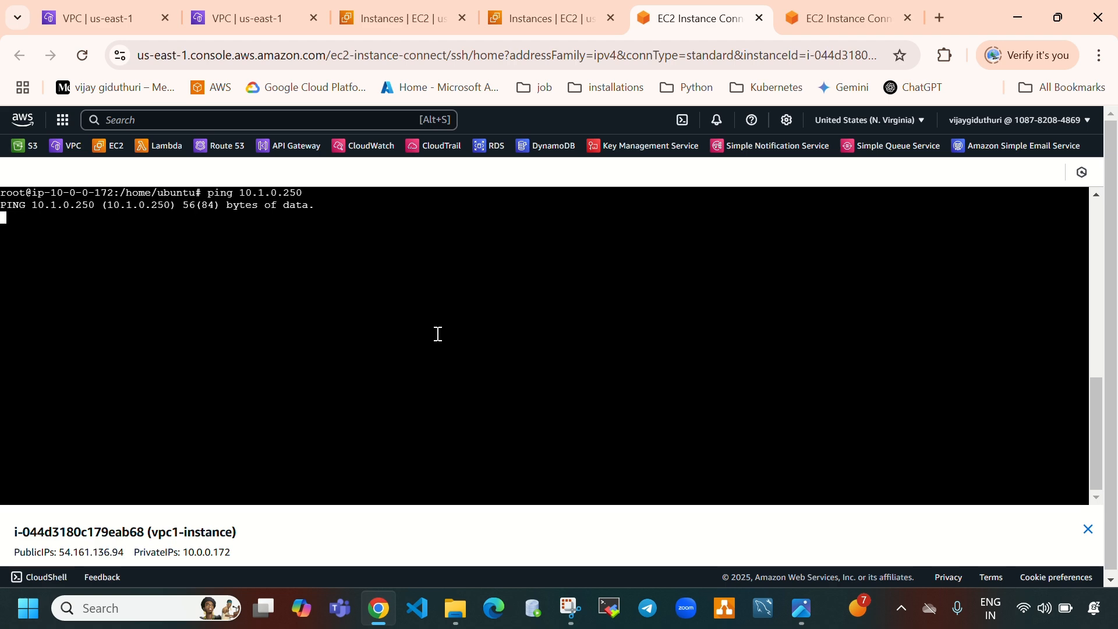
Copy vpc1-instance's private IPv4 address and ping 10.0.0.172 from the vpc2-instance terminal
click(394, 19)
click(199, 287)
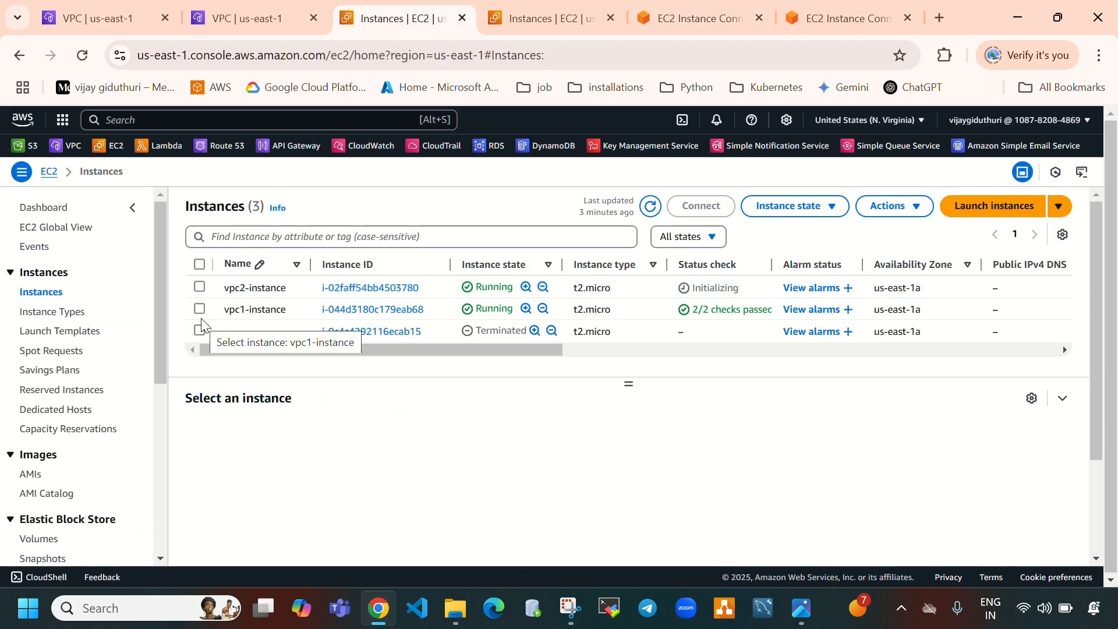
click(200, 317)
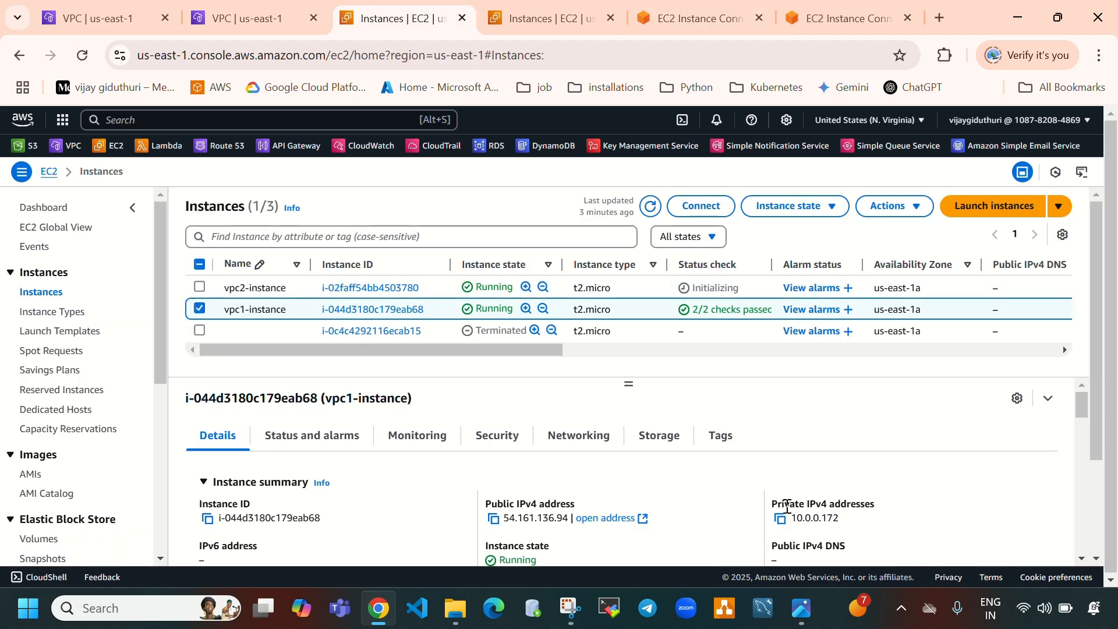
click(779, 521)
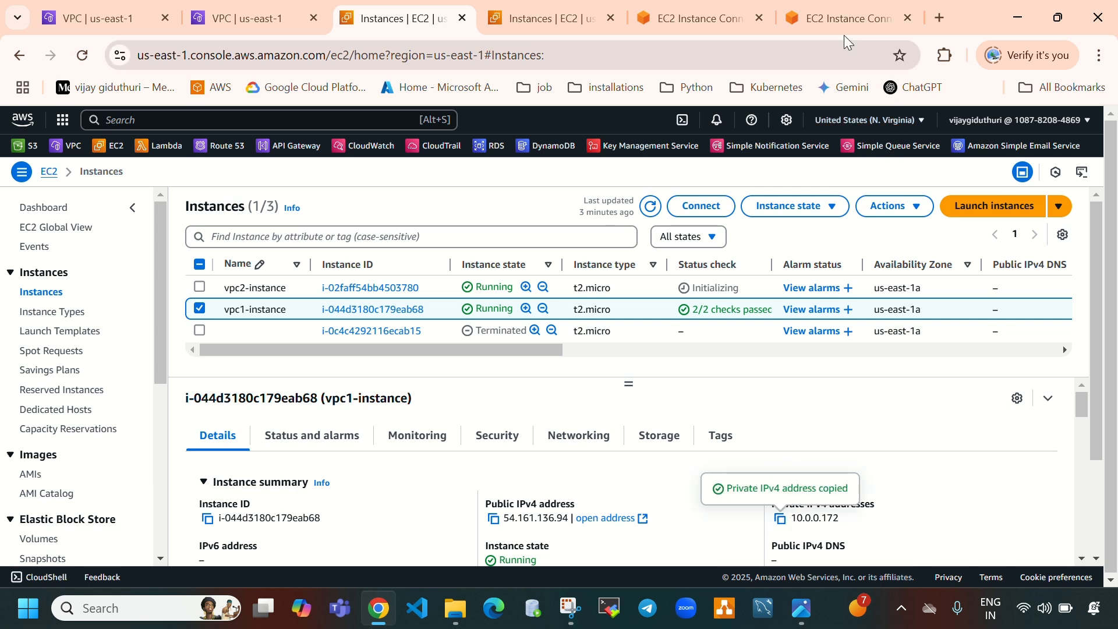
mouse_move(843, 29)
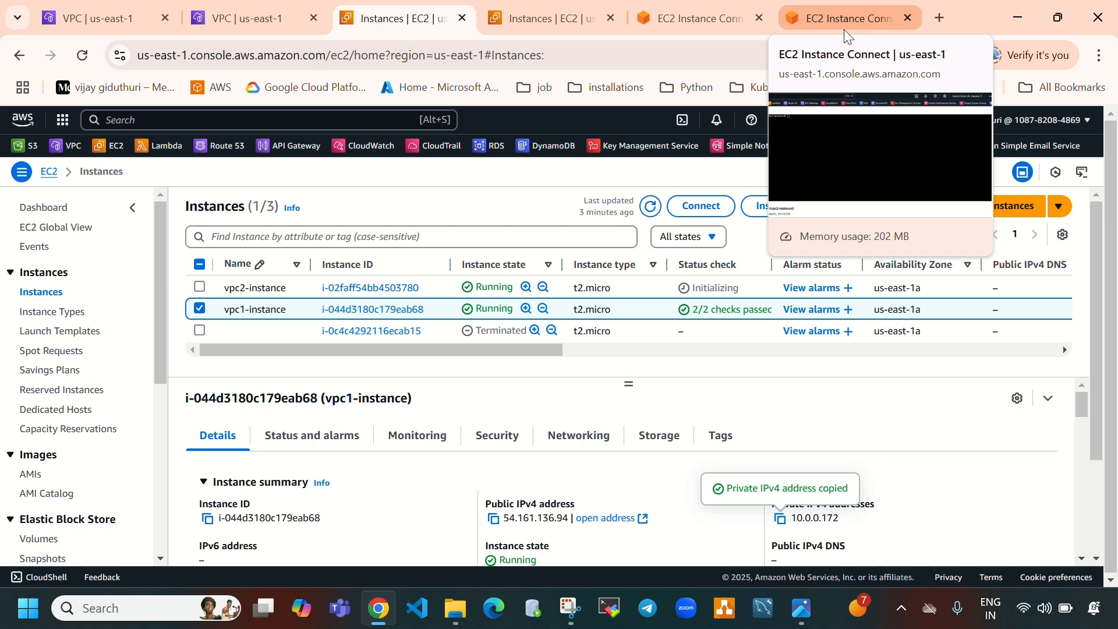
click(843, 29)
text(p)
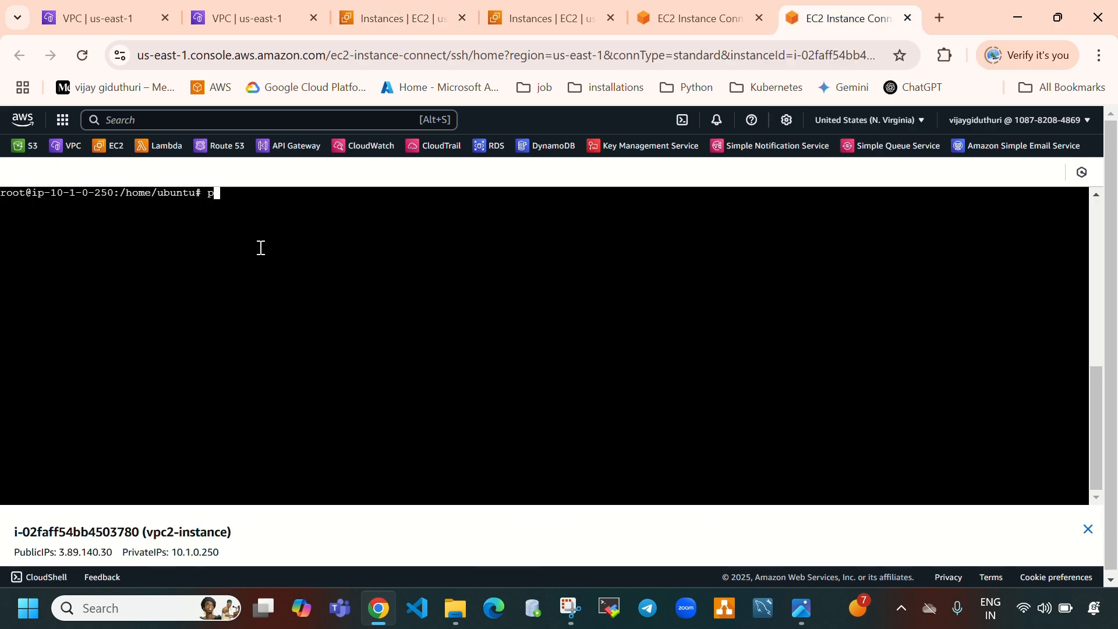
text(ing)
right_click(247, 192)
click(314, 364)
key(Return)
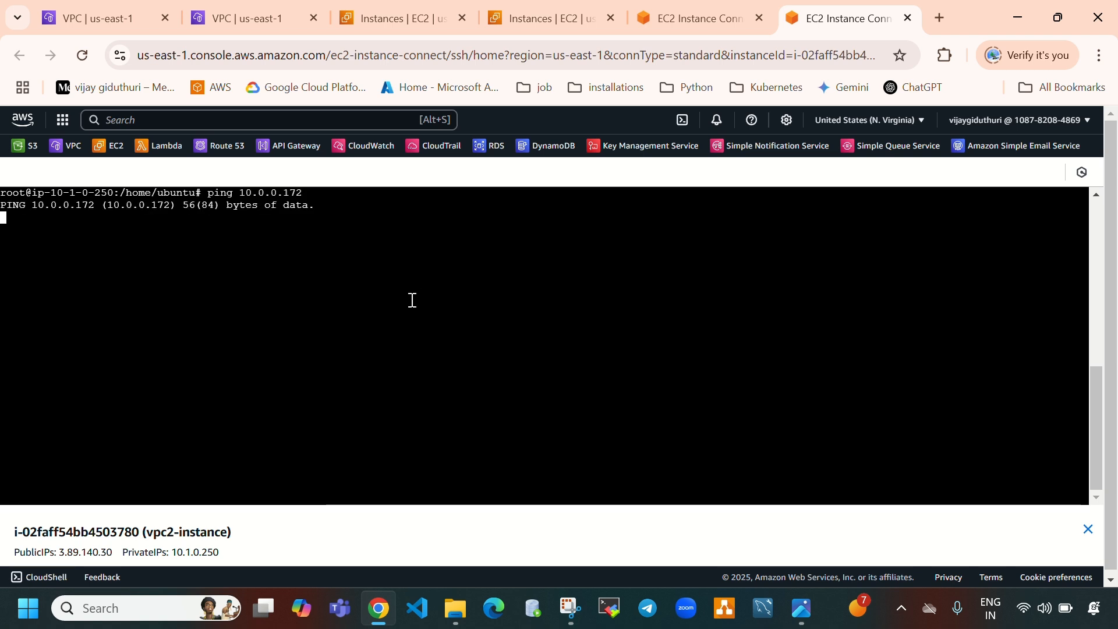
Check the ping output in both instance terminals and review the VPC peering diagram
click(691, 23)
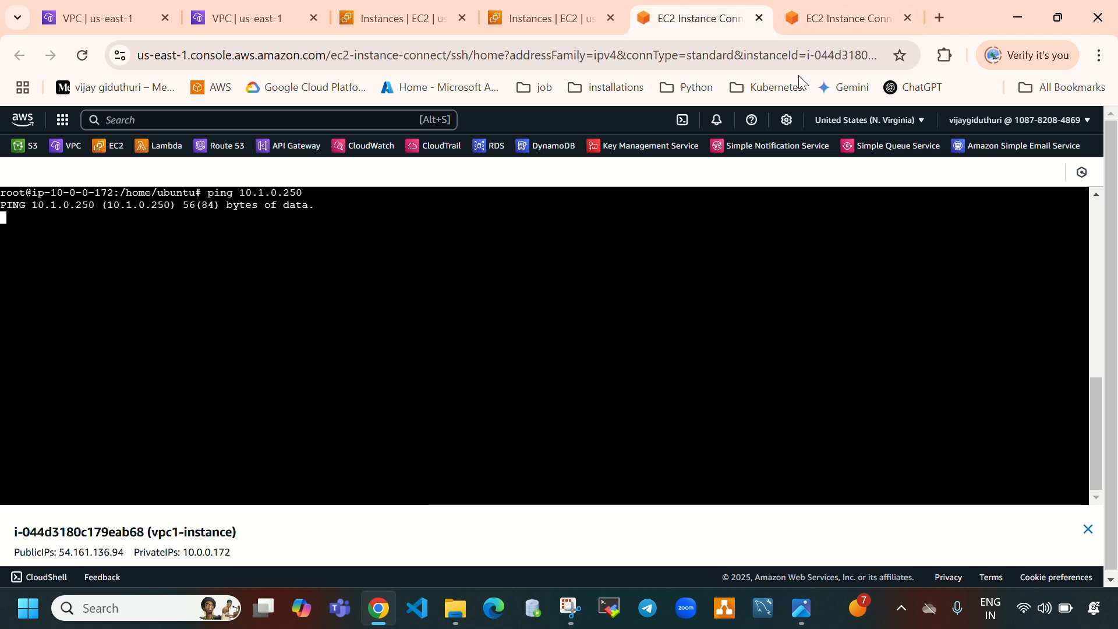
click(821, 22)
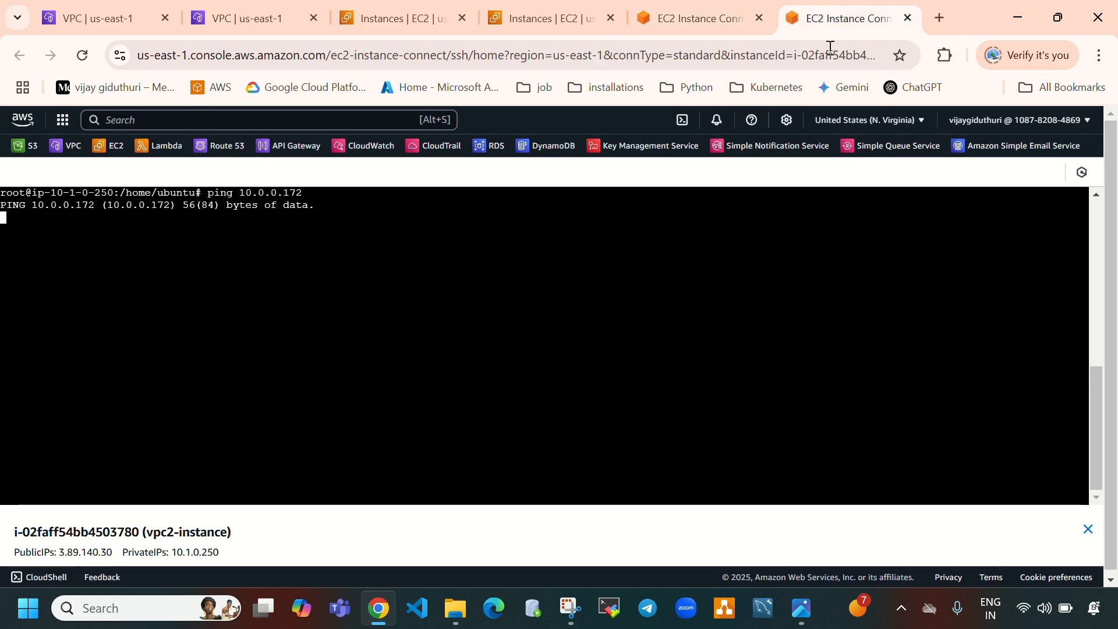
click(802, 608)
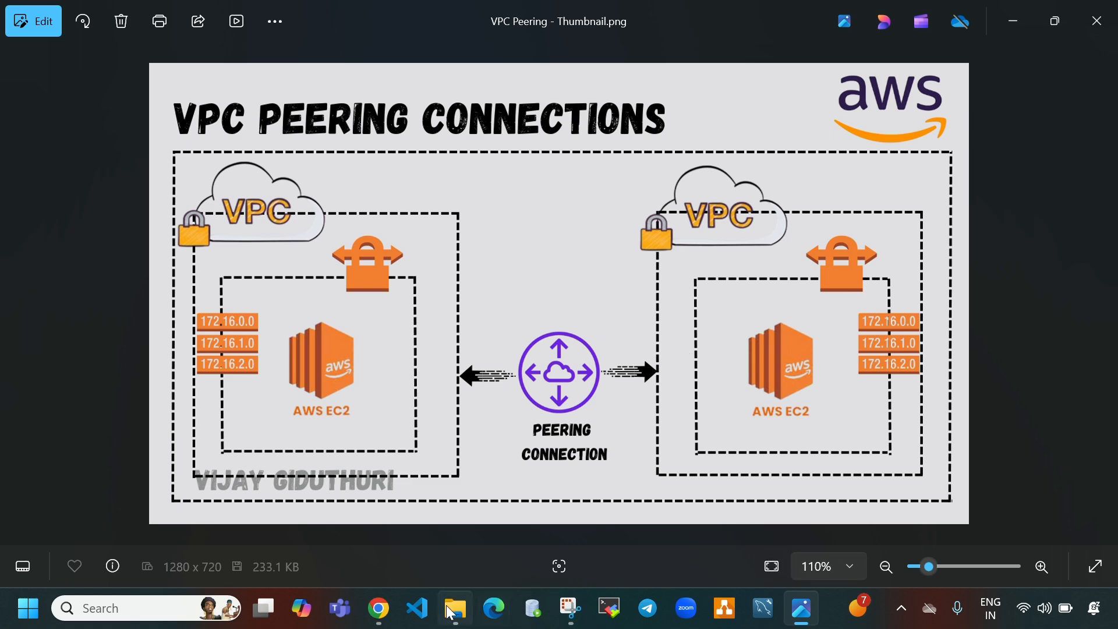
click(379, 608)
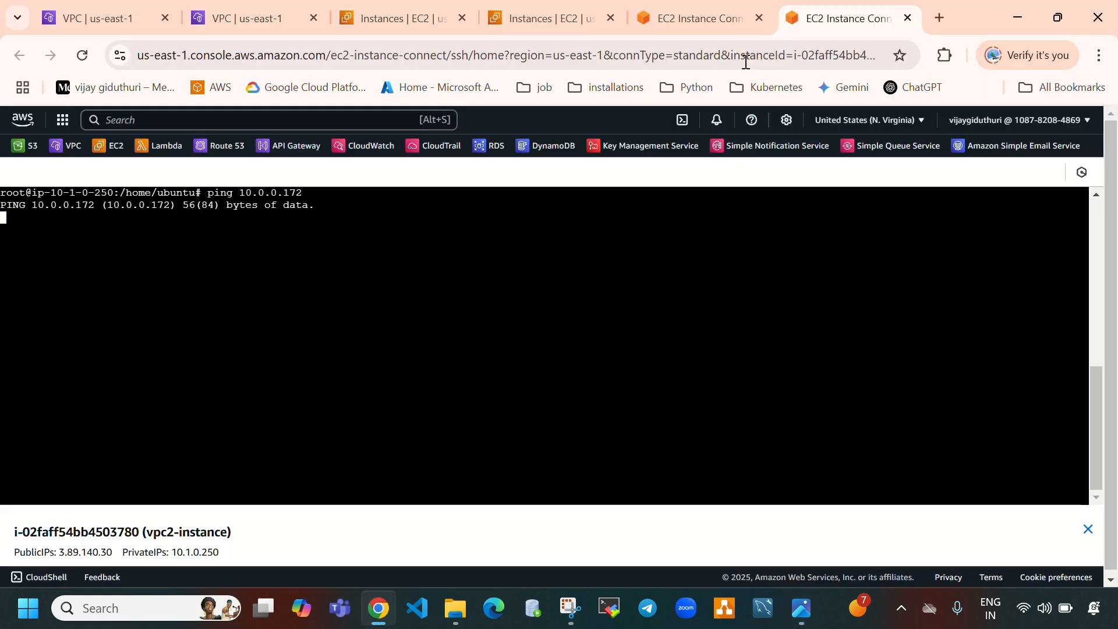
click(707, 22)
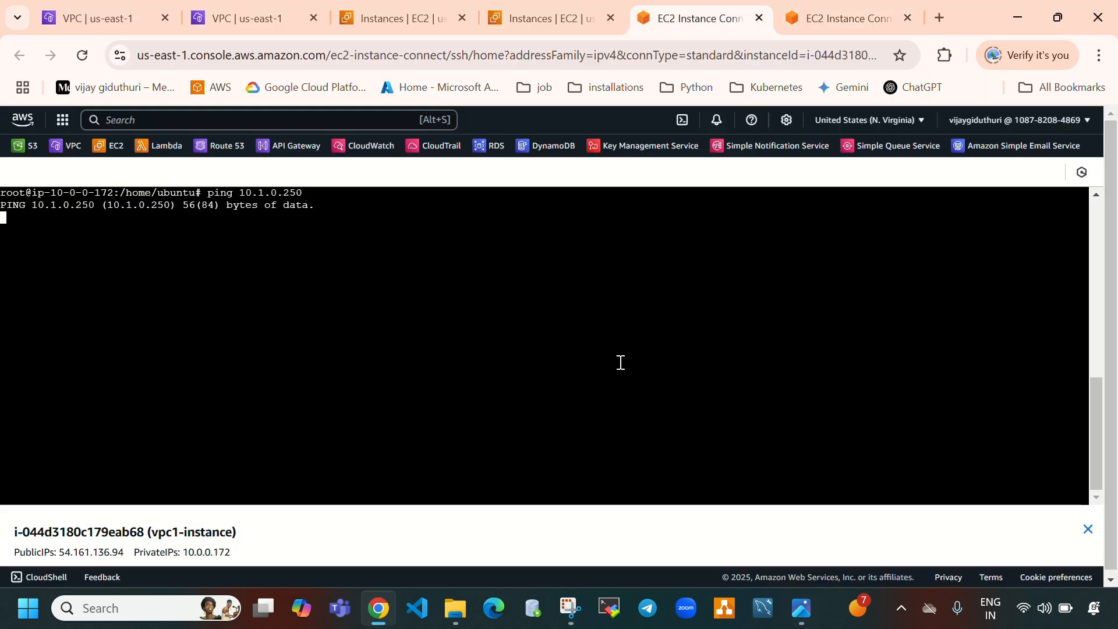
click(836, 33)
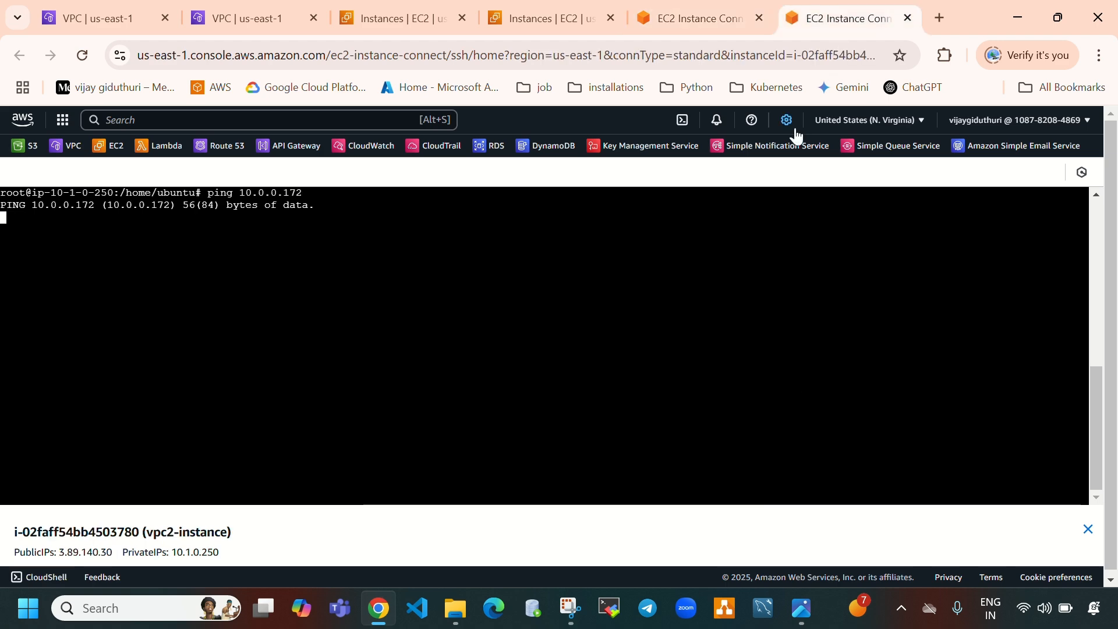
Open Peering connections in the VPC console and start creating a new peering connection
click(87, 22)
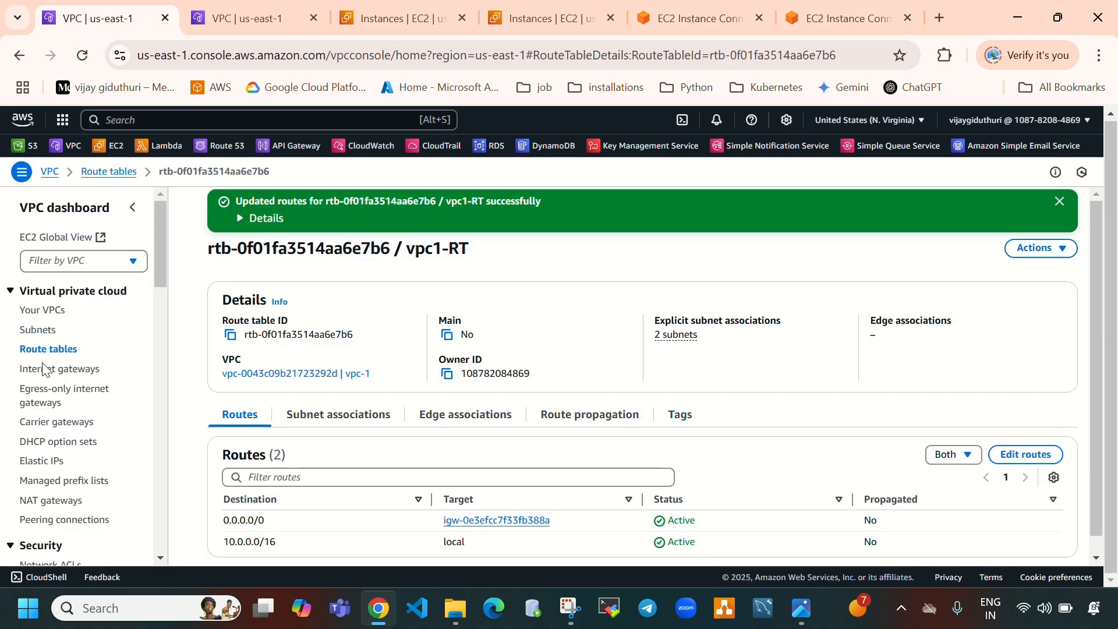
scroll(70, 384, down, 1)
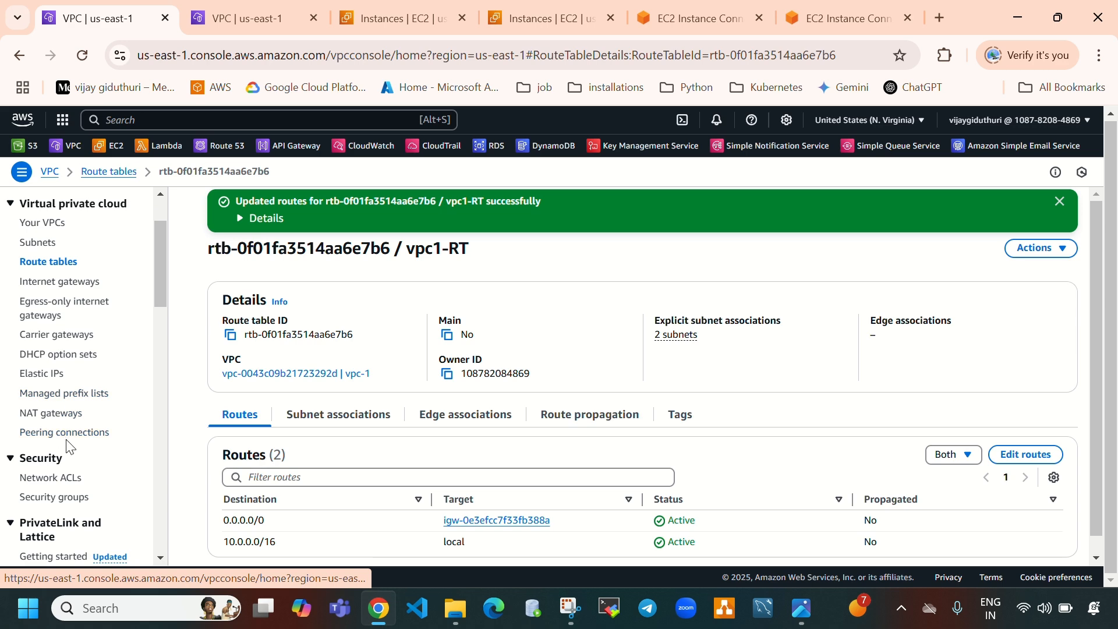
click(85, 433)
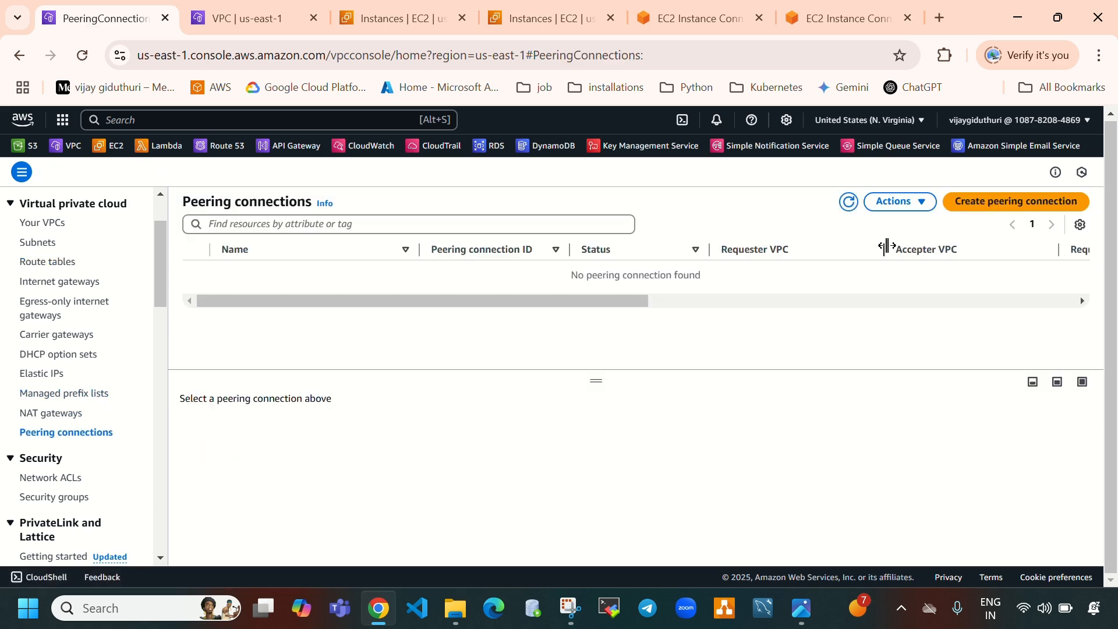
click(989, 214)
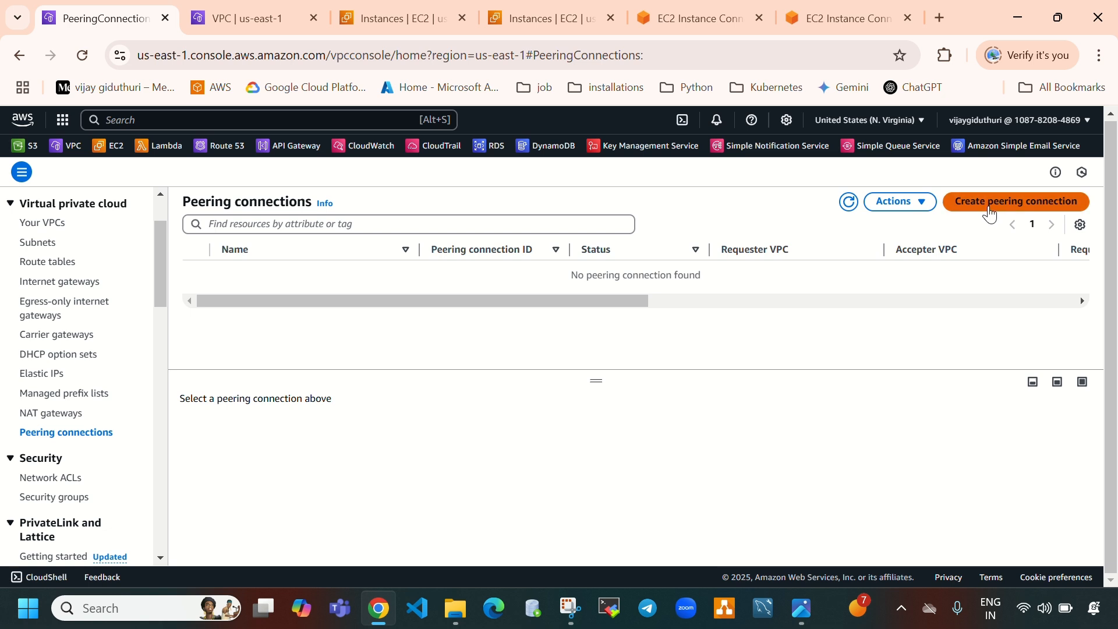
Name the peering connection vpc1-to-vpc2 and choose vpc-1 as the requester VPC
click(176, 312)
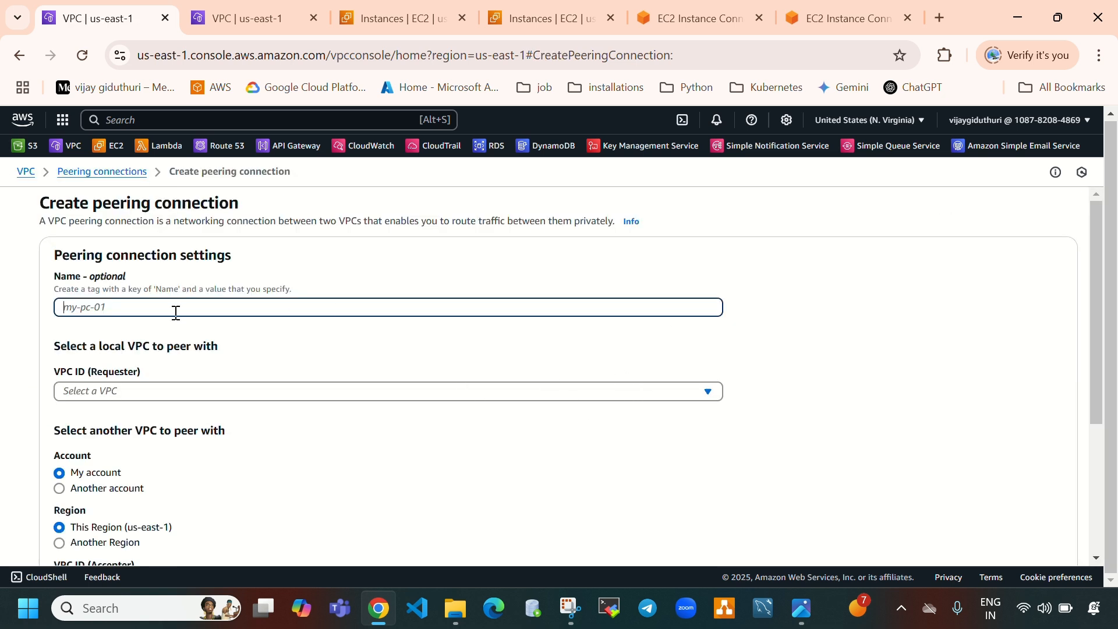
text(vpc)
text(1-to-vpc2)
click(198, 392)
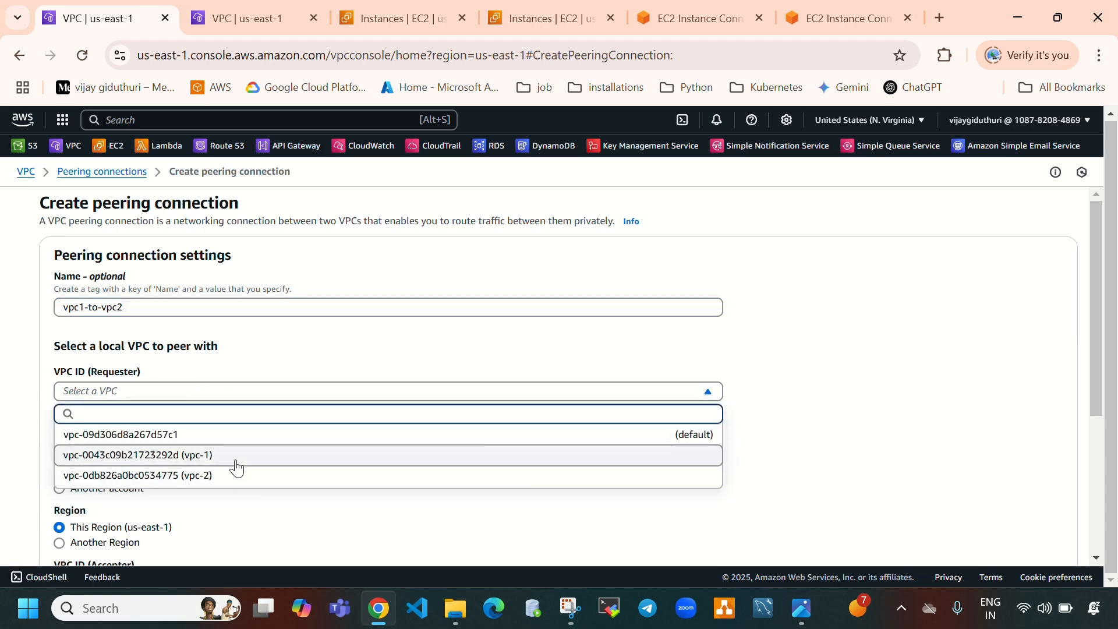
click(236, 454)
scroll(203, 406, down, 3)
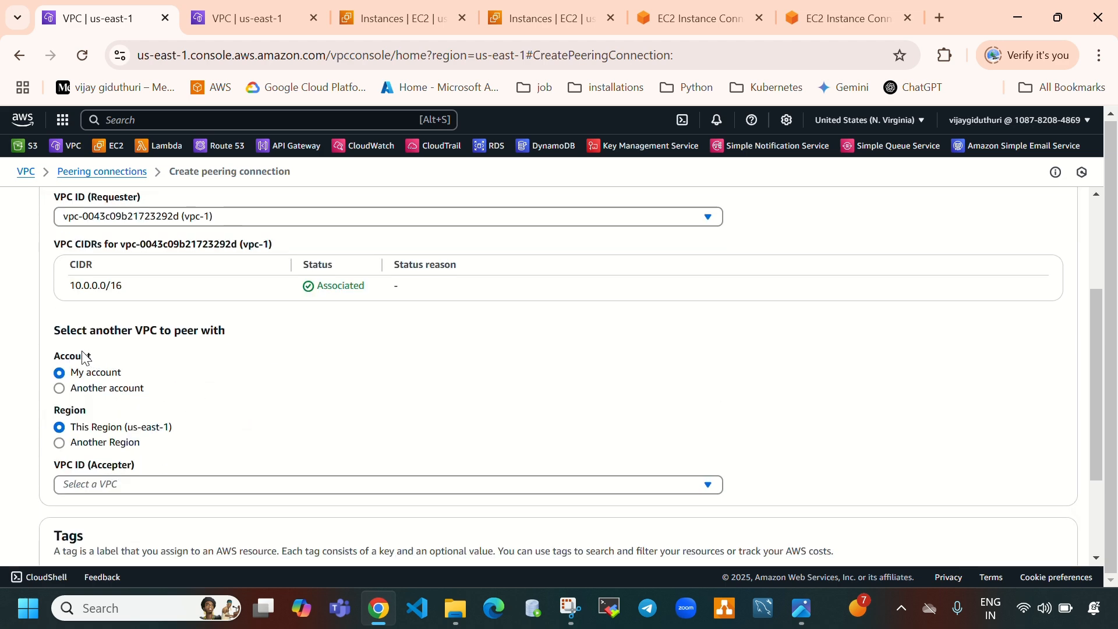
Select vpc-2 as the accepter VPC in the same account and region for the peering connection
drag(54, 329, 236, 341)
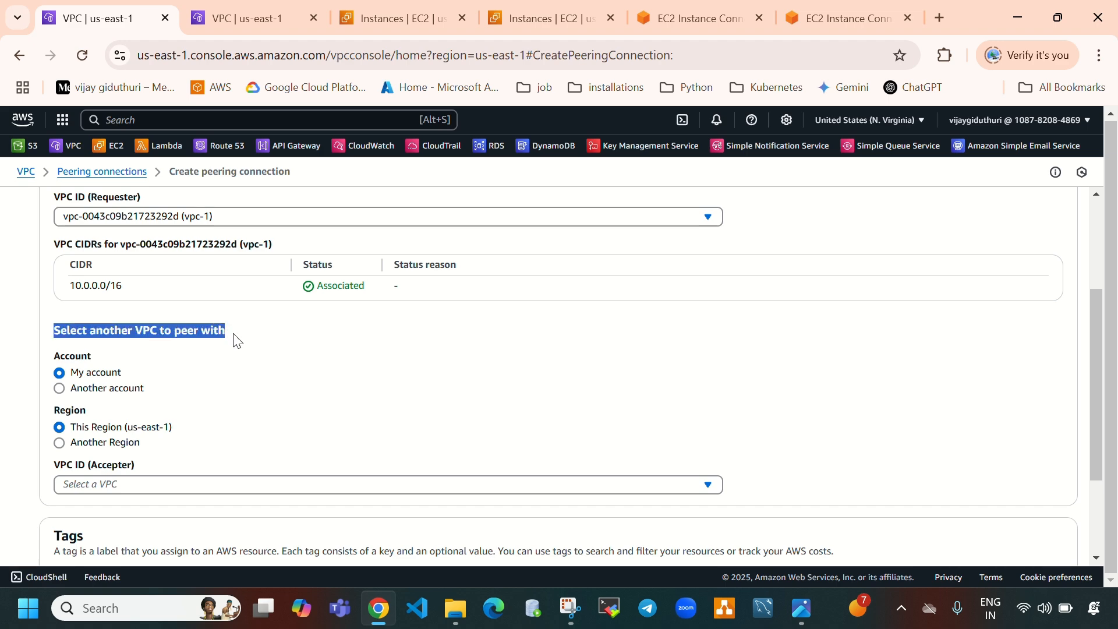
scroll(298, 393, down, 2)
scroll(298, 396, down, 1)
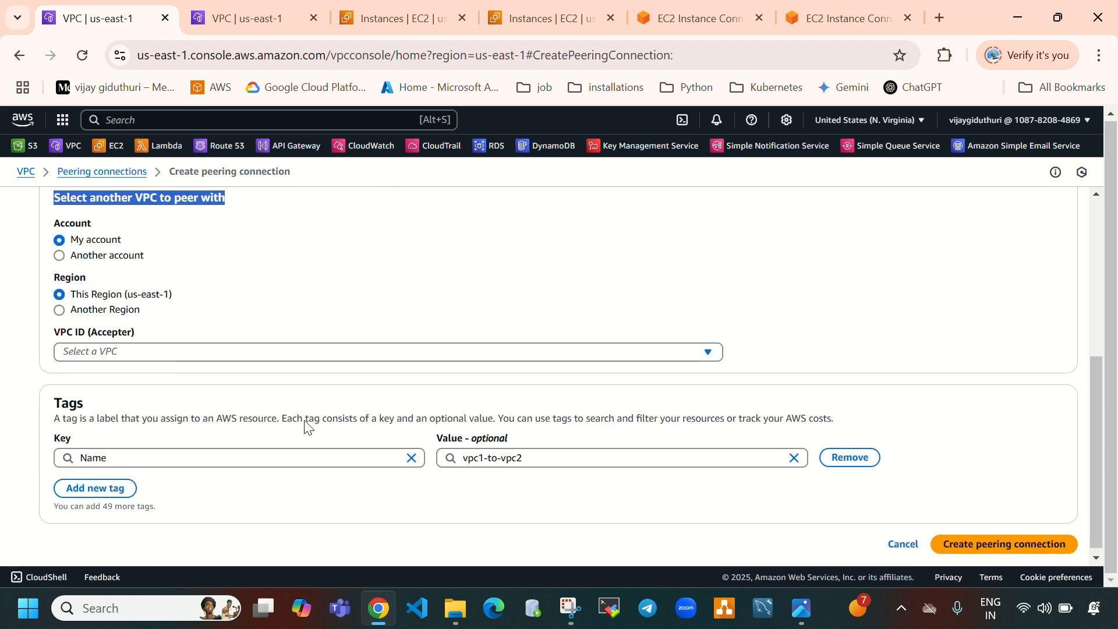
scroll(298, 395, up, 2)
click(316, 362)
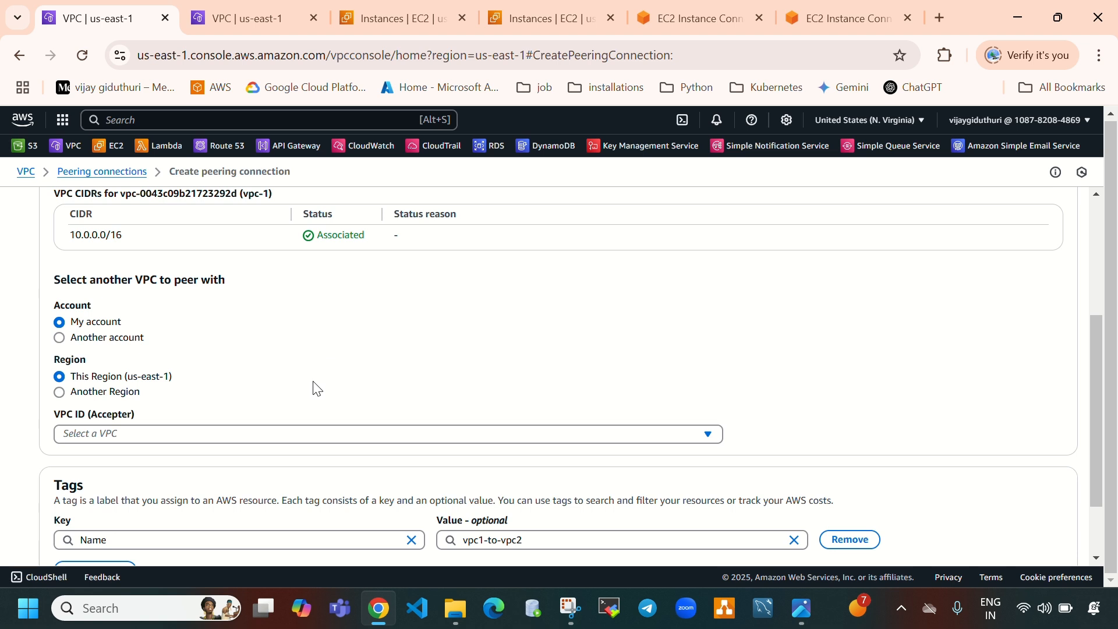
click(304, 434)
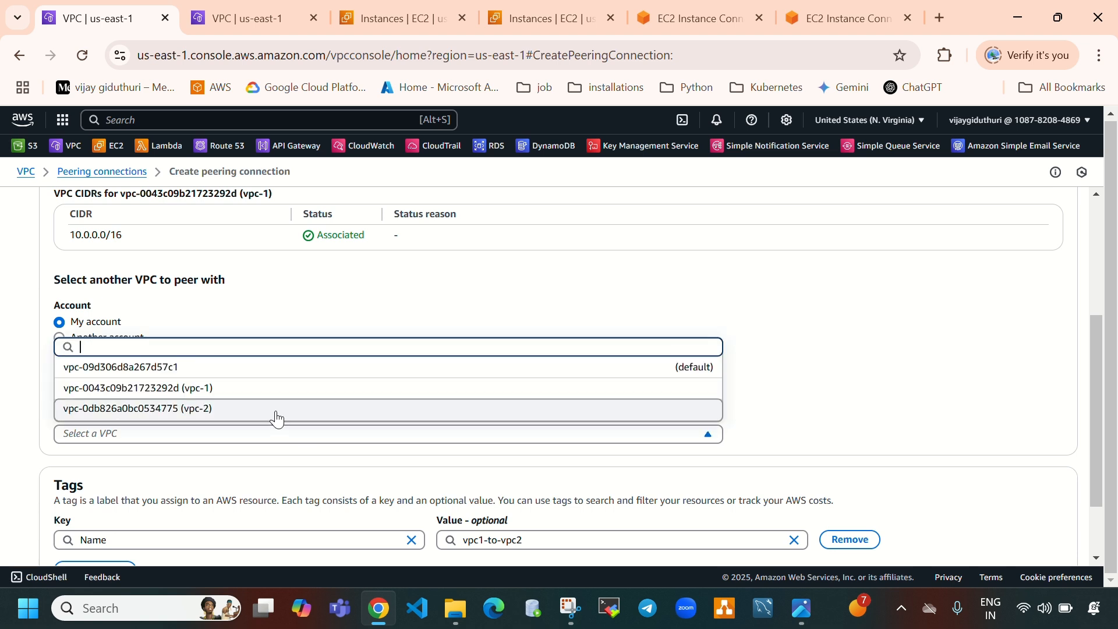
click(292, 409)
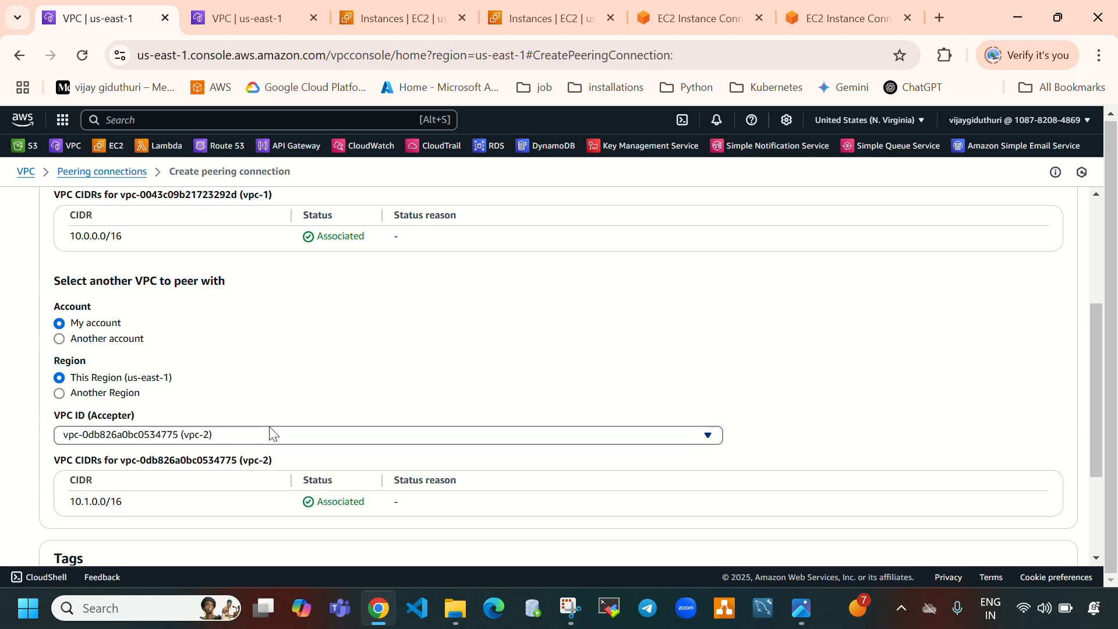
scroll(270, 431, up, 2)
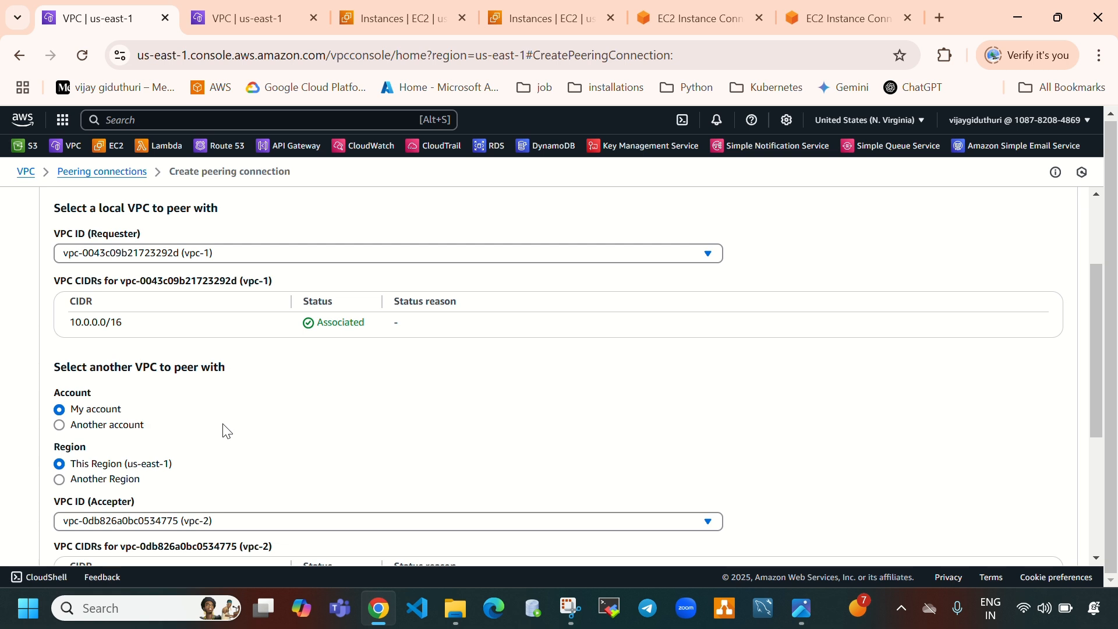
click(59, 426)
click(117, 467)
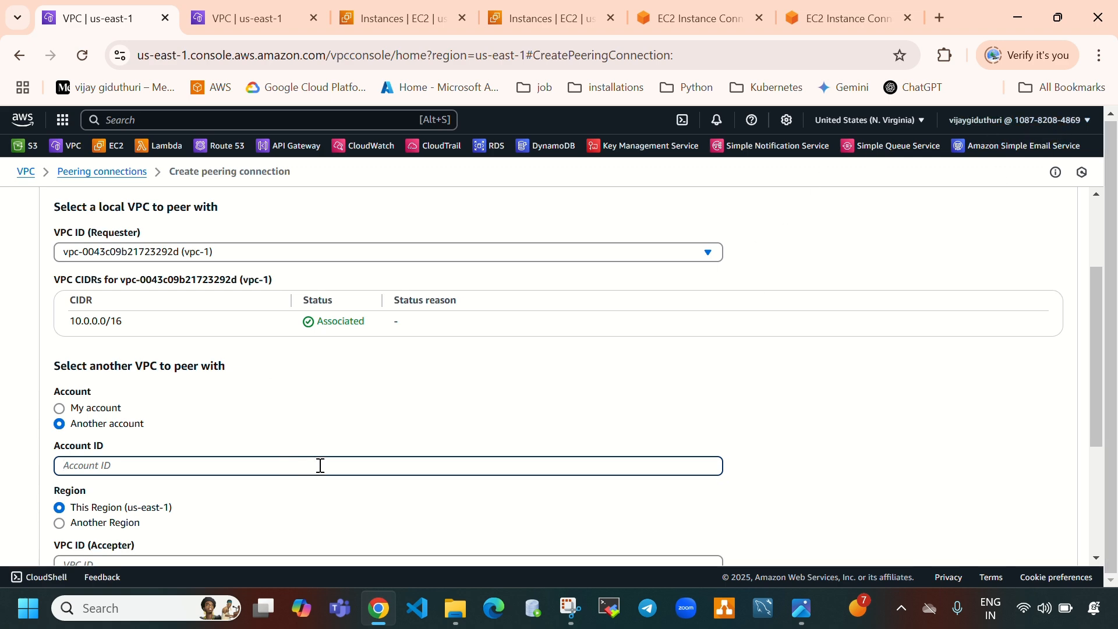
scroll(319, 464, down, 3)
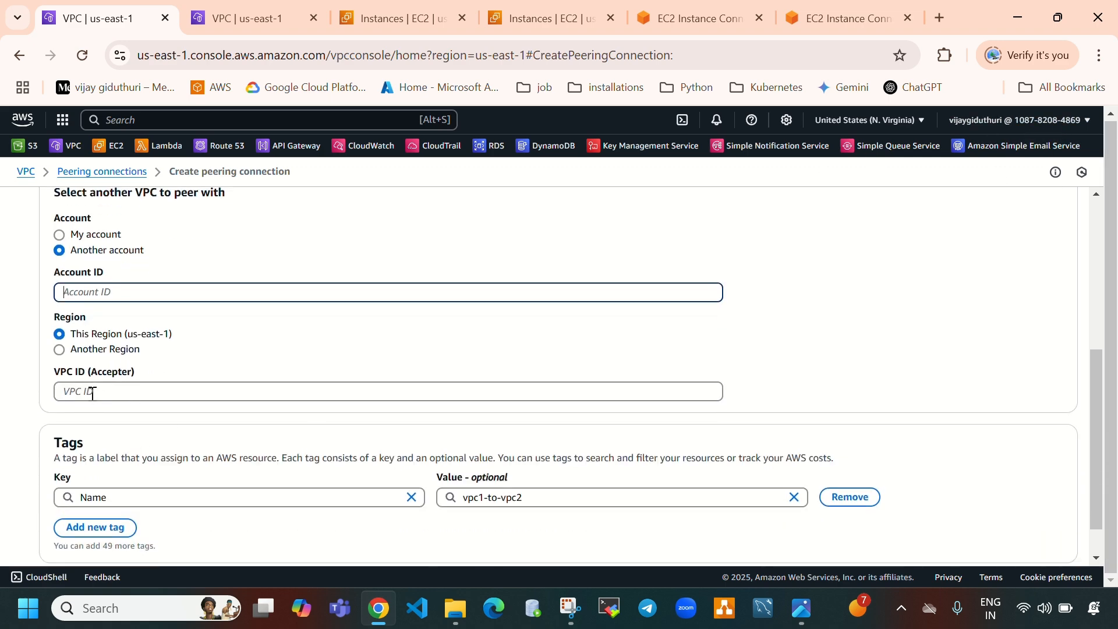
scroll(121, 398, up, 3)
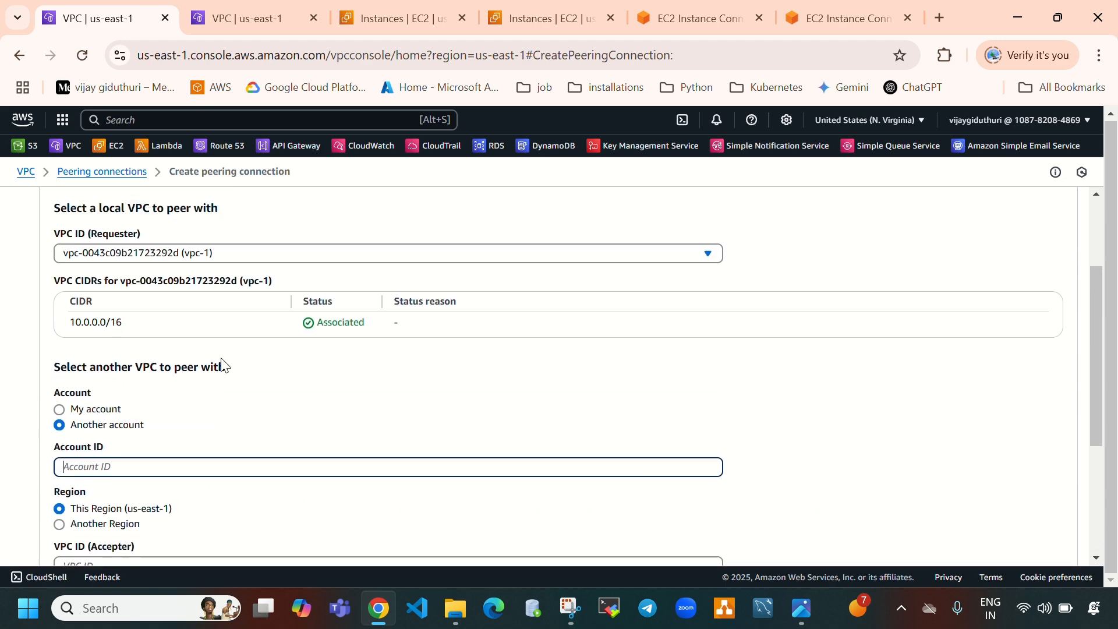
click(60, 410)
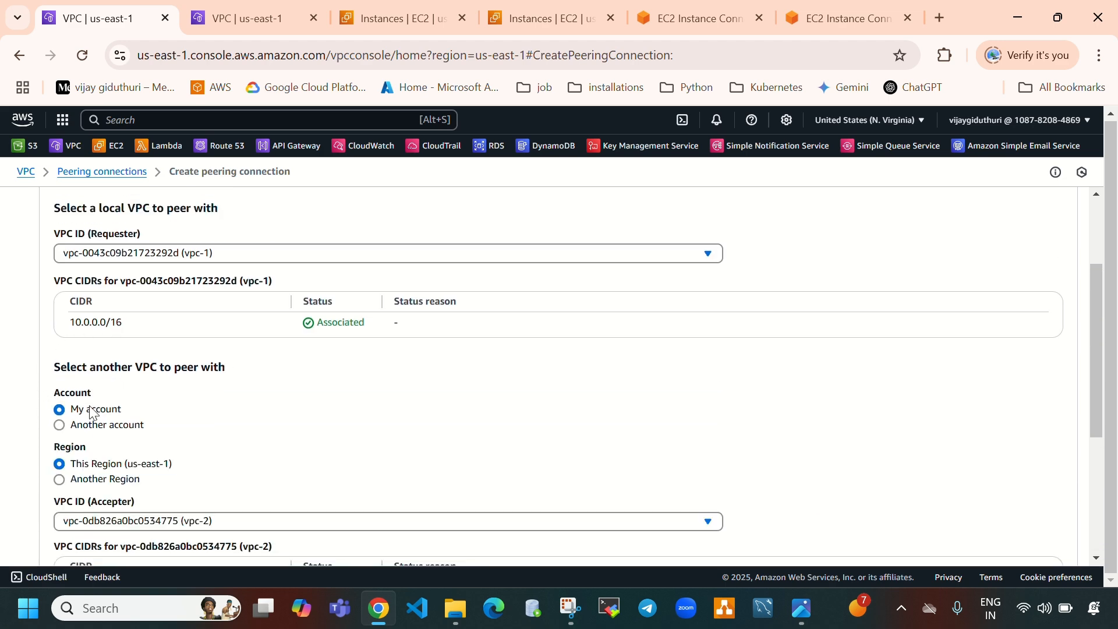
Review the requester and accepter VPC settings and create the vpc1-to-vpc2 peering connection
scroll(569, 422, down, 2)
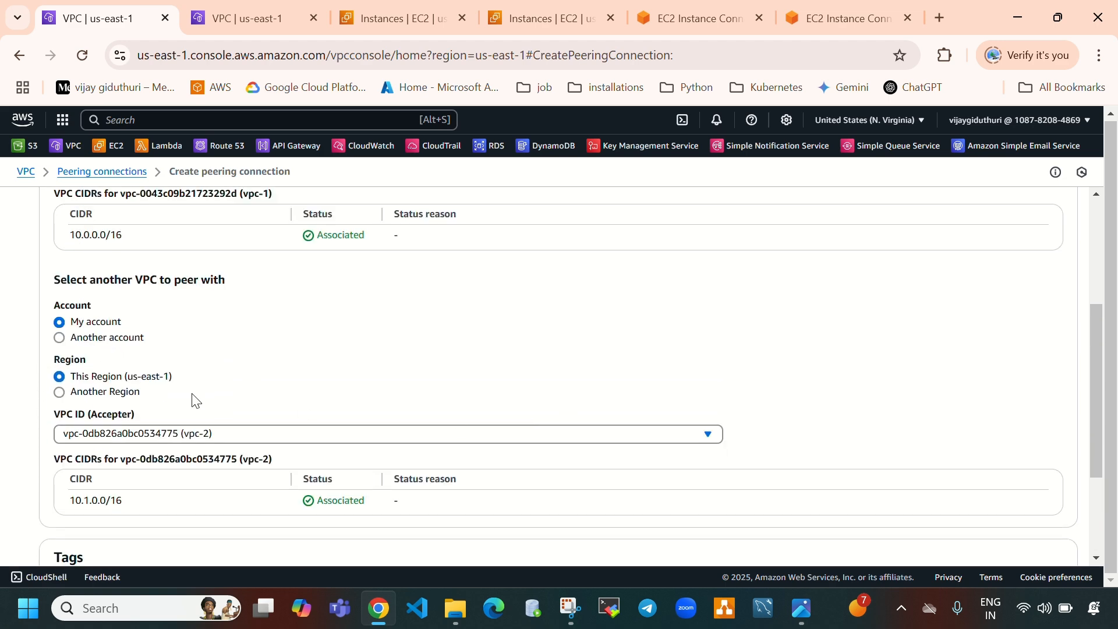
scroll(275, 419, up, 3)
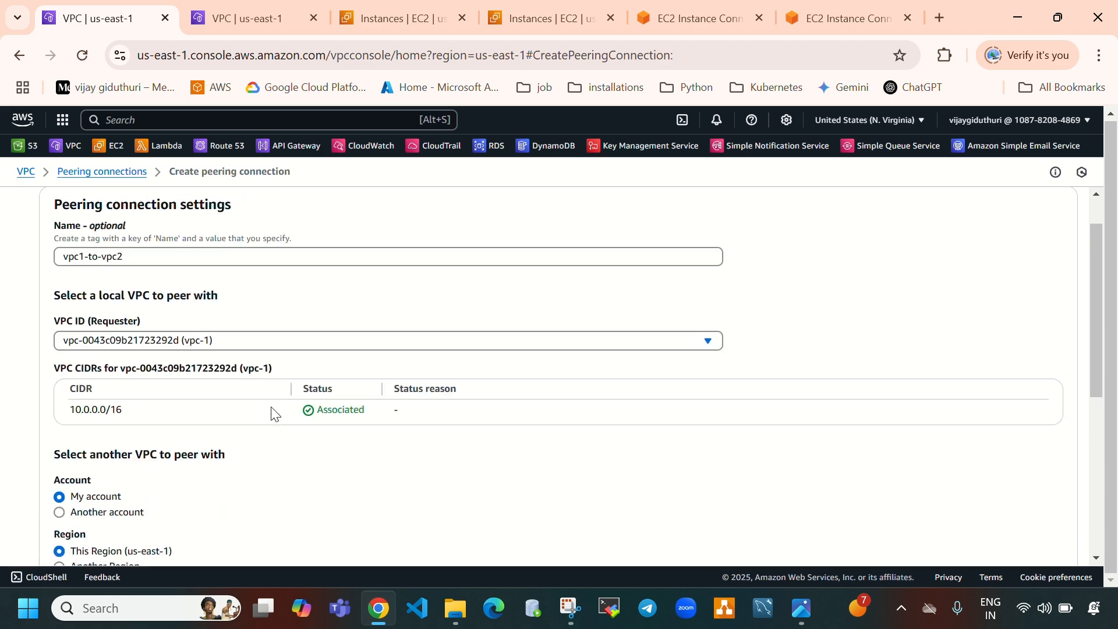
scroll(446, 395, down, 4)
scroll(445, 393, down, 2)
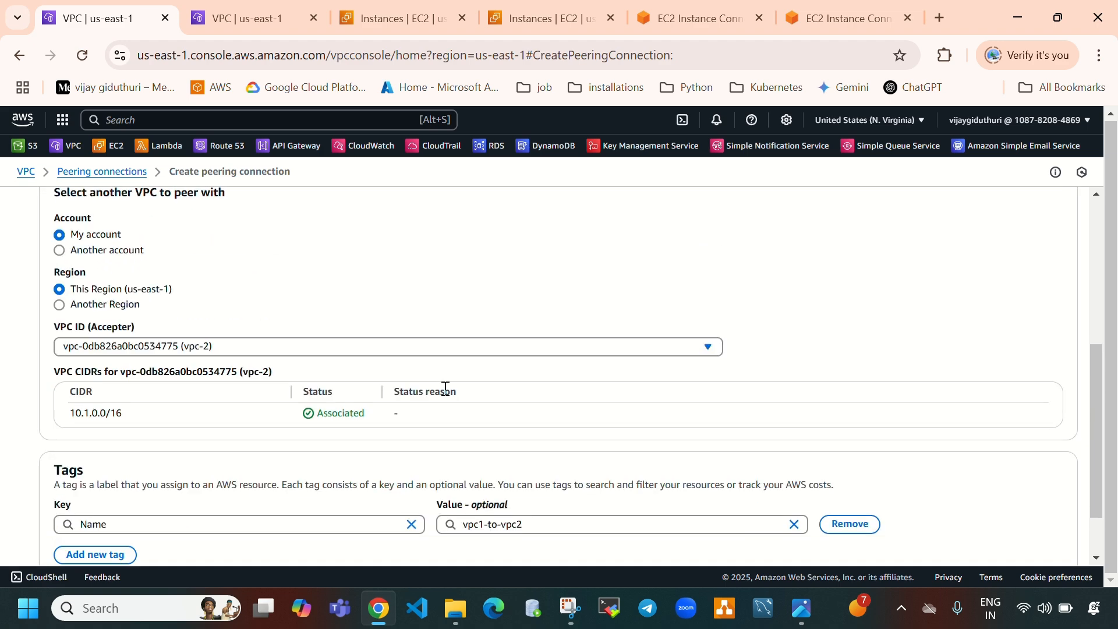
click(972, 547)
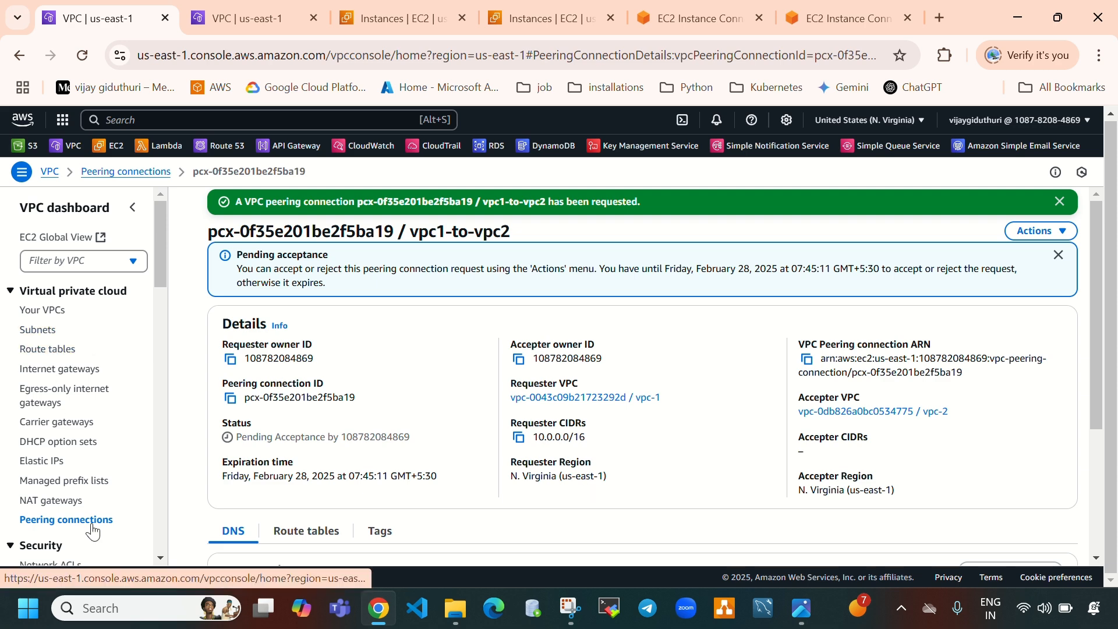
Open the peering connections list, select vpc1-to-vpc2, and accept the pending peering request
click(92, 526)
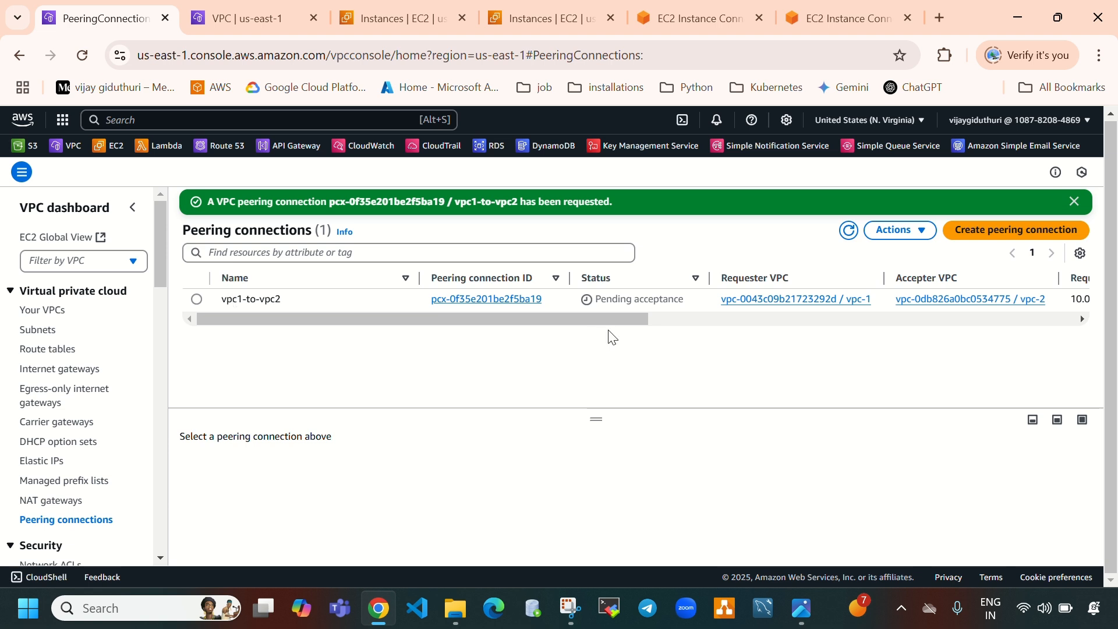
drag(600, 299, 692, 301)
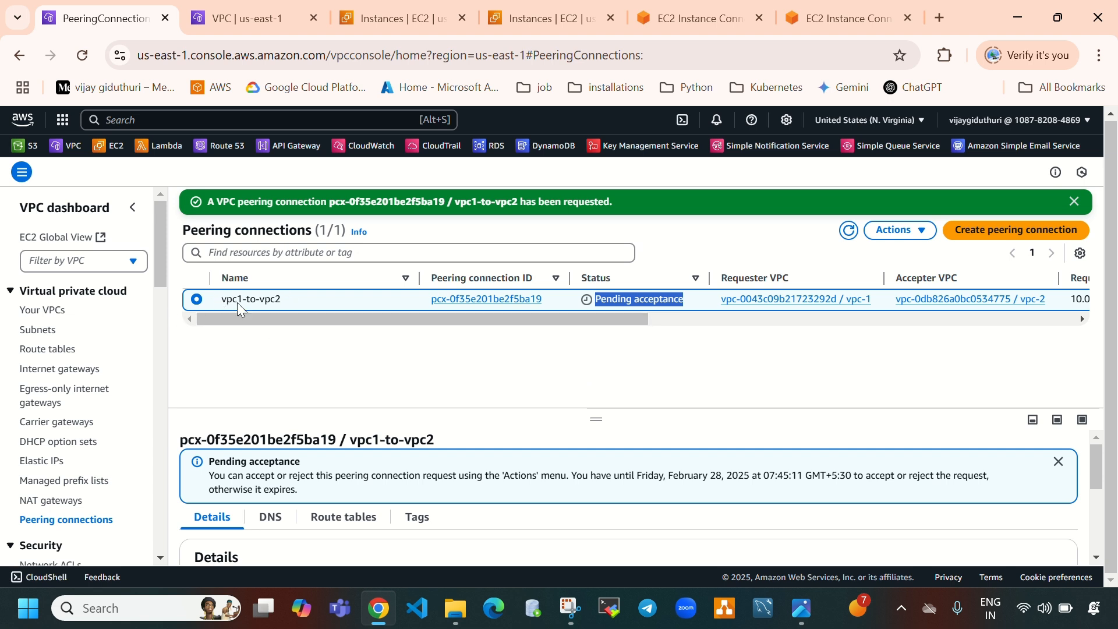
click(899, 229)
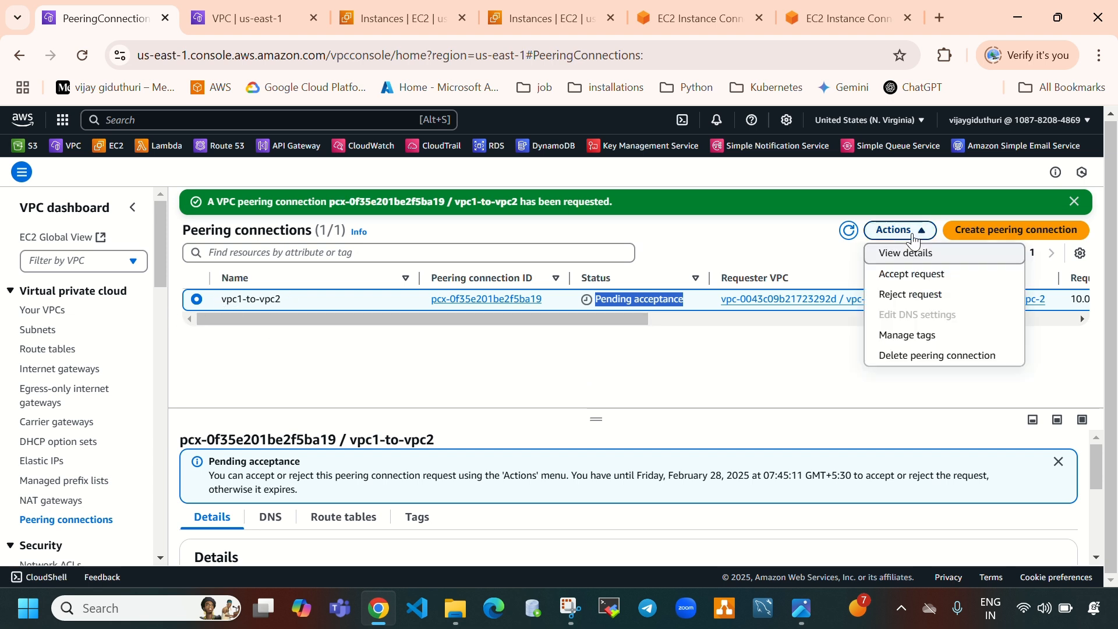
click(914, 279)
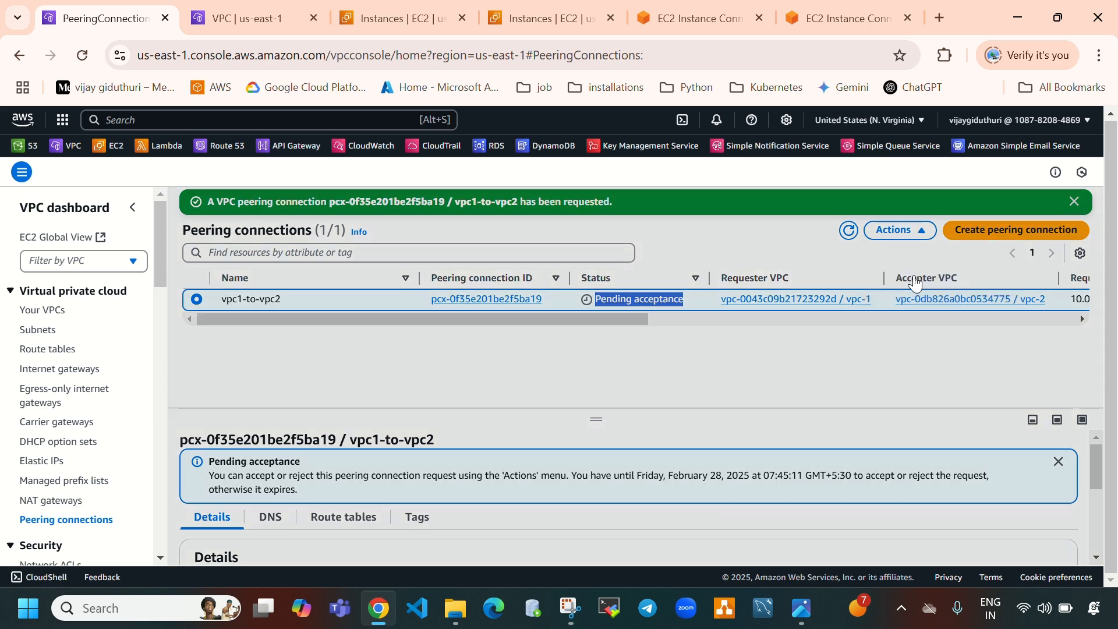
click(861, 470)
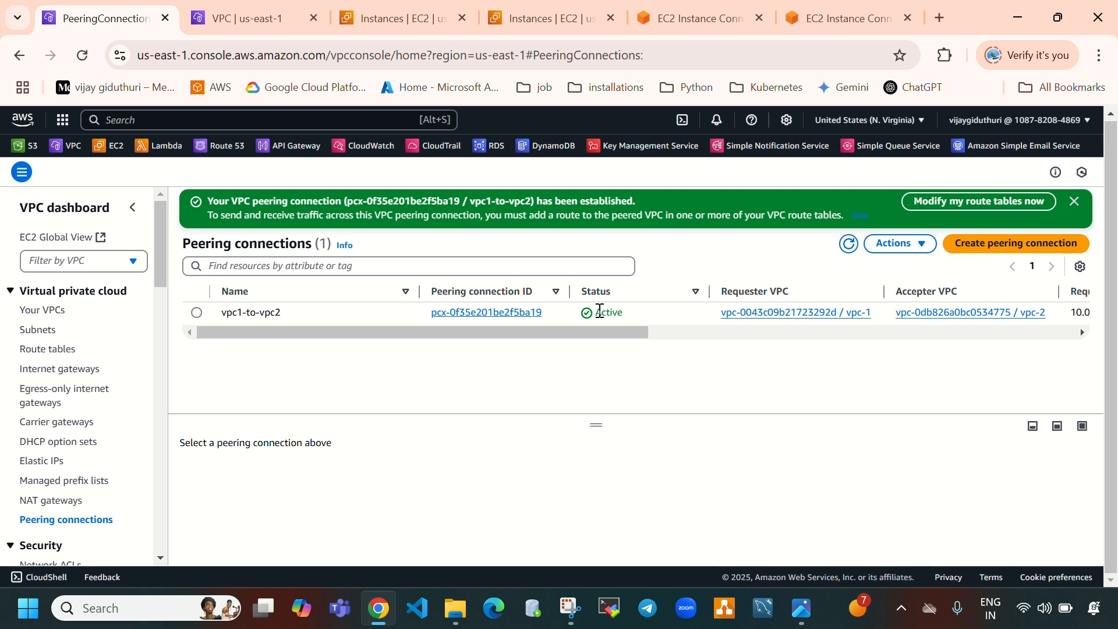
drag(599, 312, 629, 312)
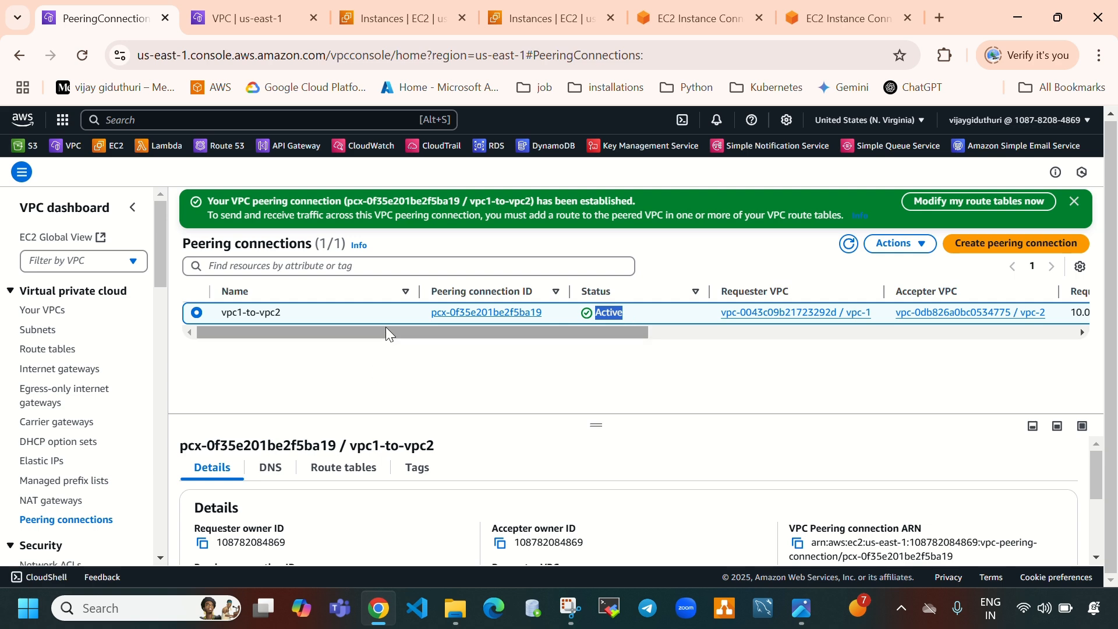
Check the vpc1-instance terminal, then open the route tables and start editing vpc1-RT's routes
click(699, 22)
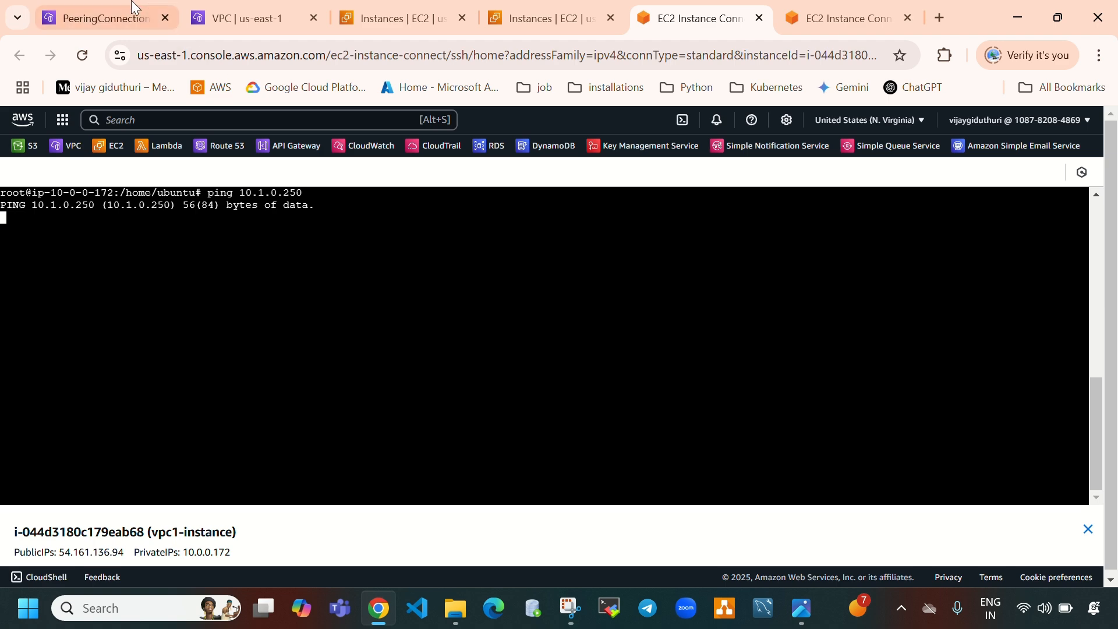
click(96, 18)
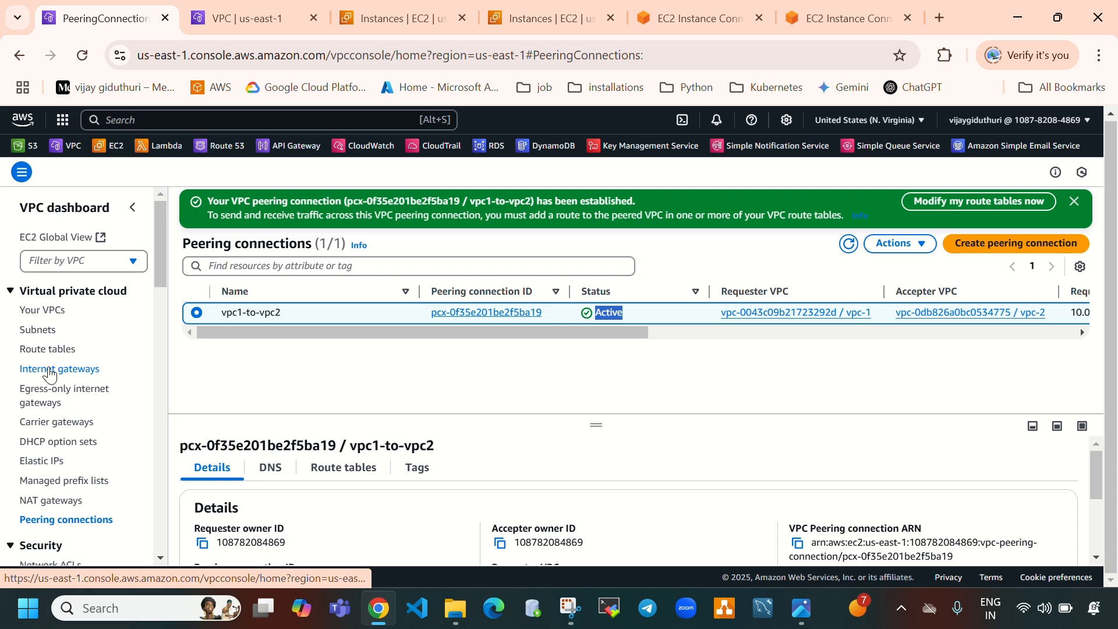
click(58, 348)
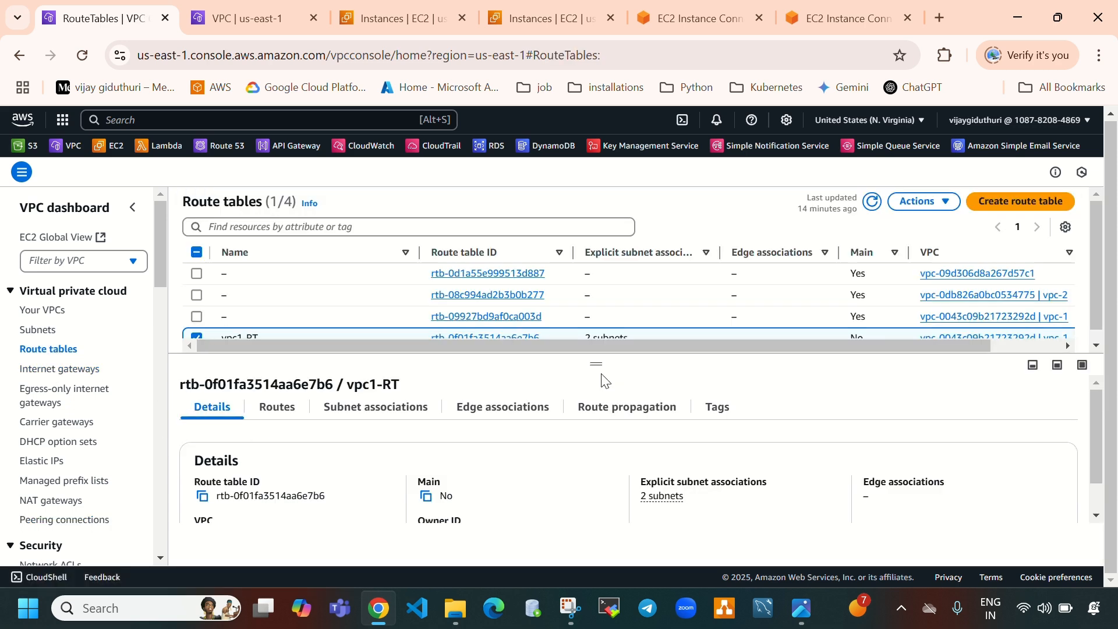
drag(597, 365, 574, 425)
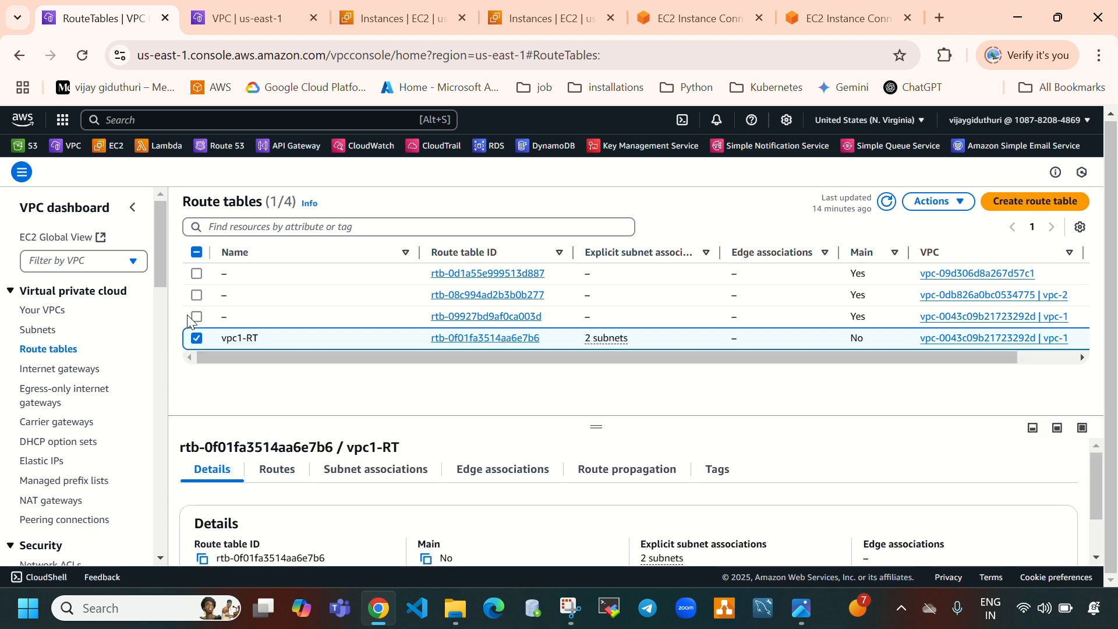
click(886, 201)
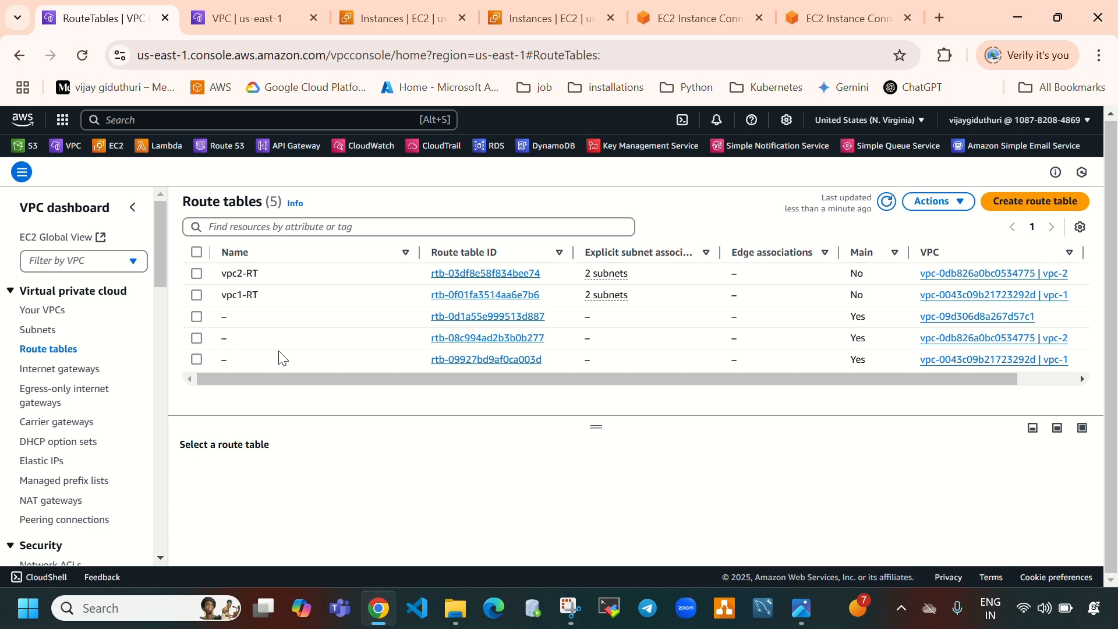
click(196, 295)
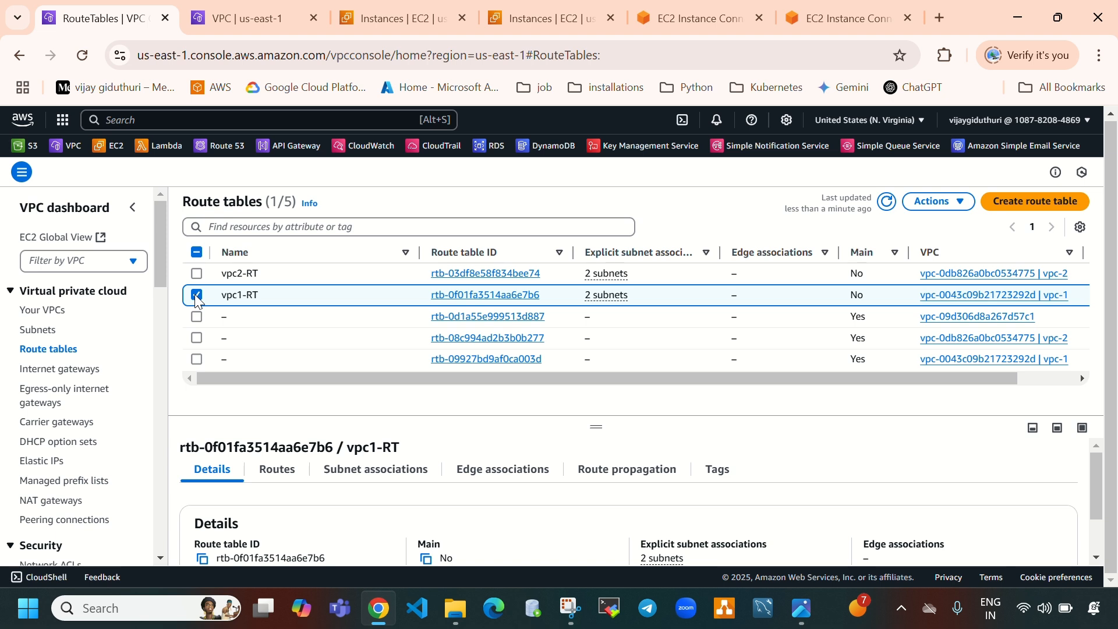
click(282, 473)
scroll(486, 466, down, 1)
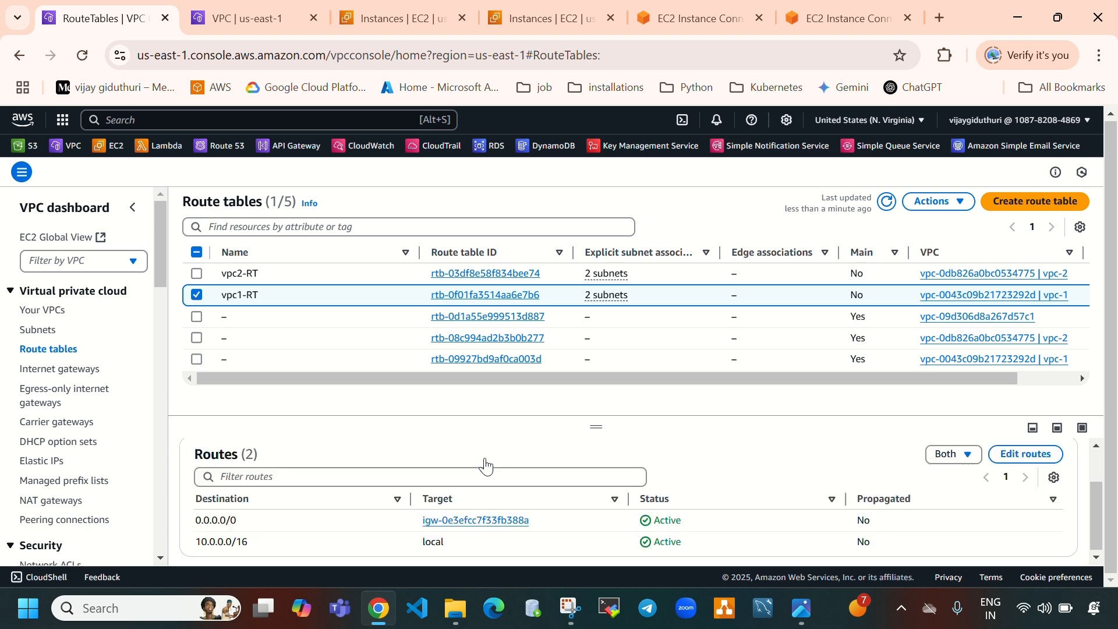
click(1012, 458)
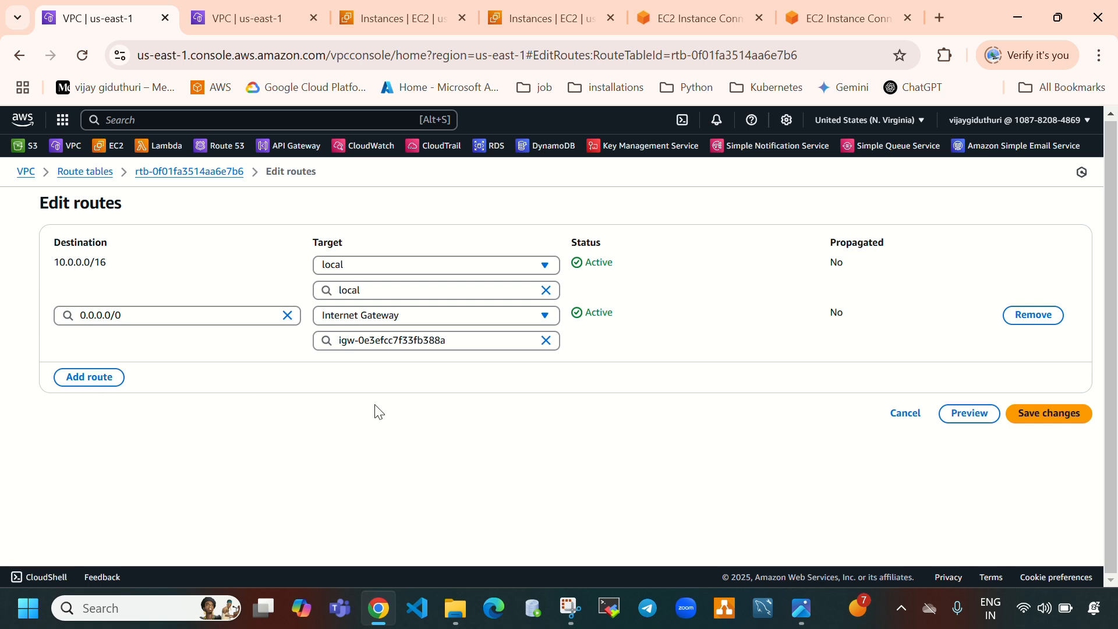
Add a new route to vpc1-RT targeting the vpc1-to-vpc2 peering connection
click(101, 390)
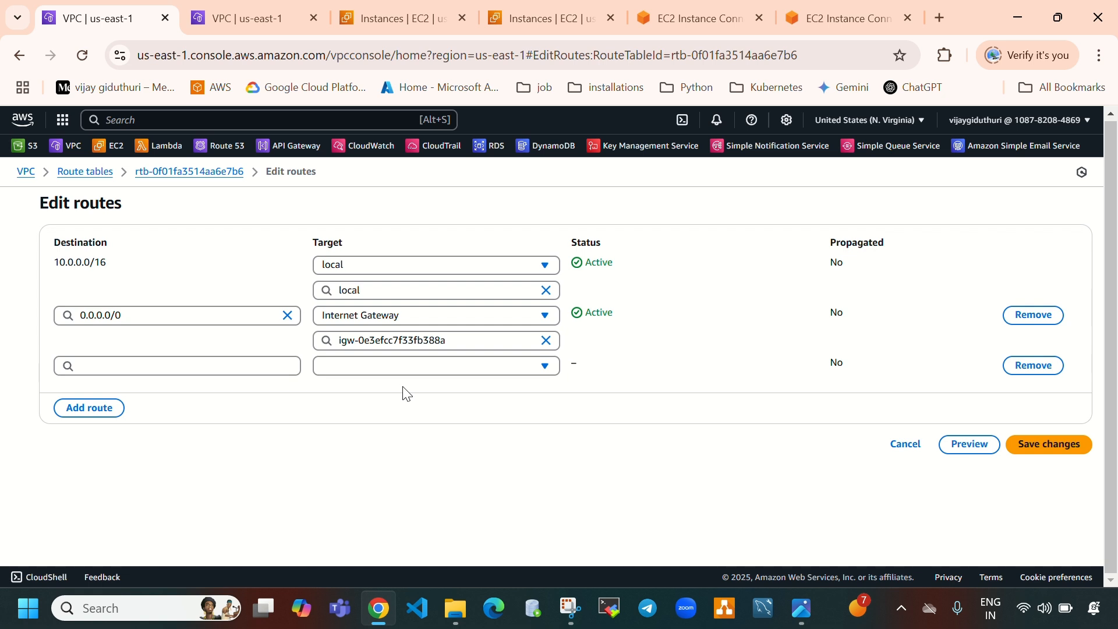
click(398, 366)
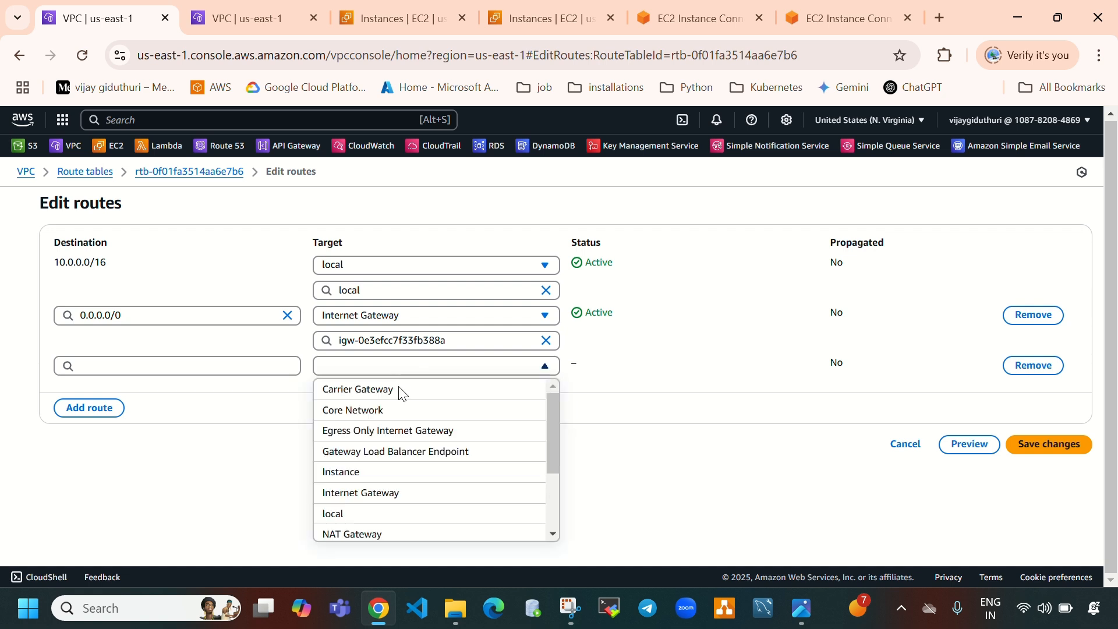
scroll(424, 481, down, 2)
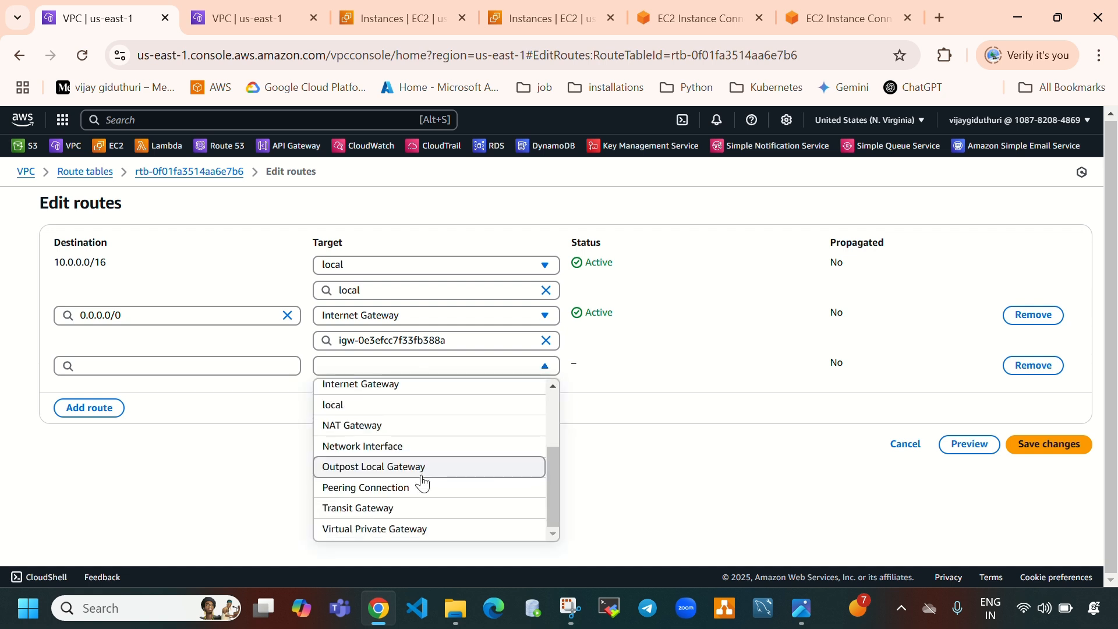
click(419, 487)
click(362, 392)
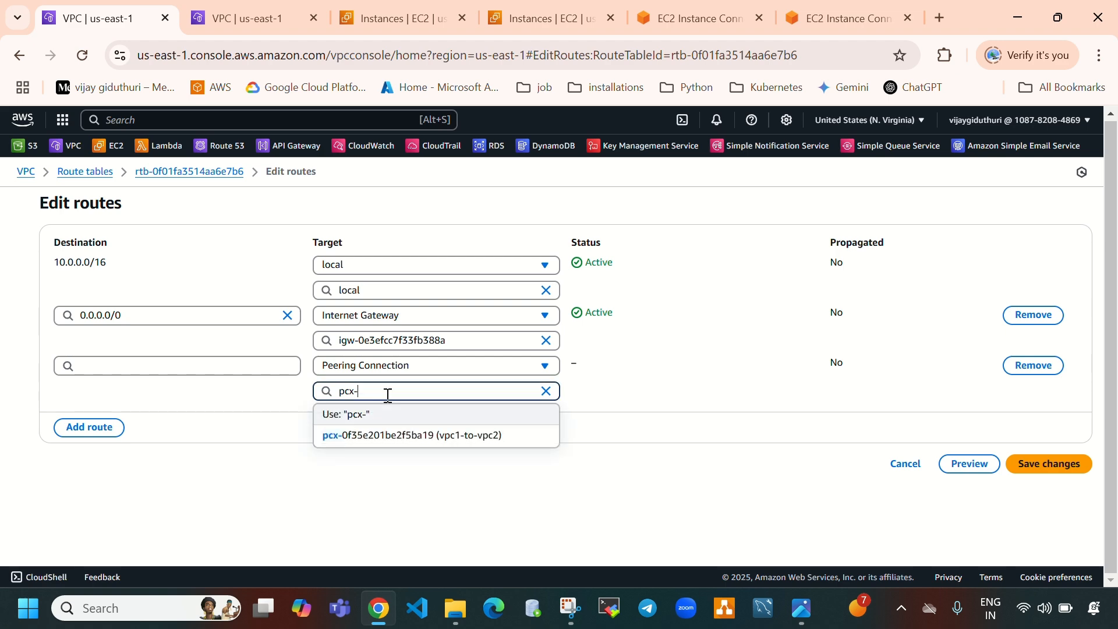
click(408, 436)
Copy vpc-2's IPv4 CIDR from its details in the VPC list
click(235, 366)
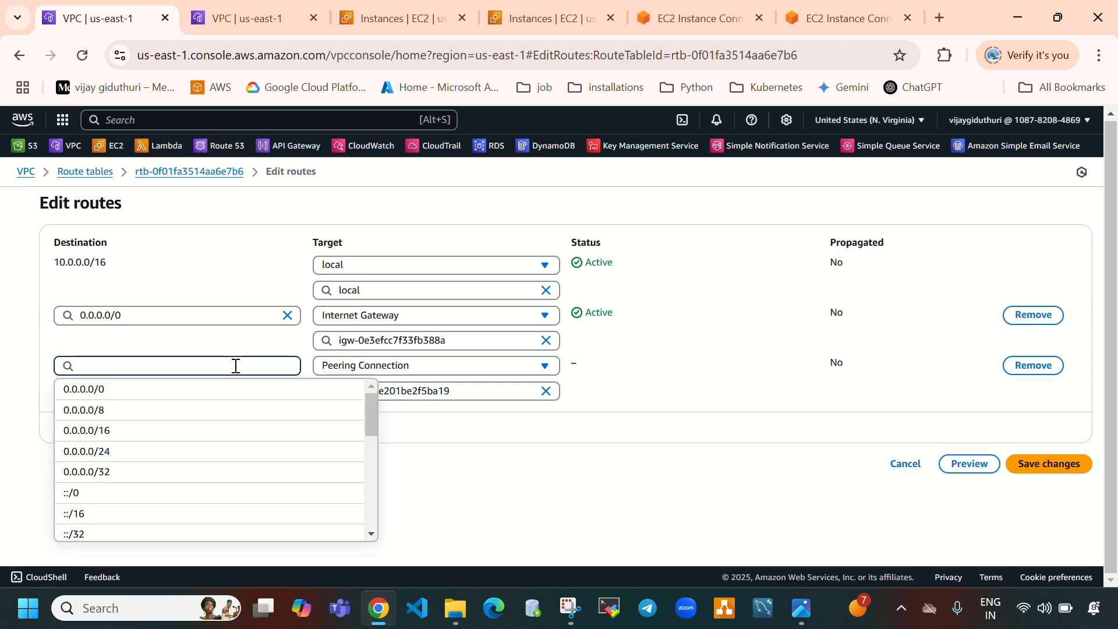
click(239, 16)
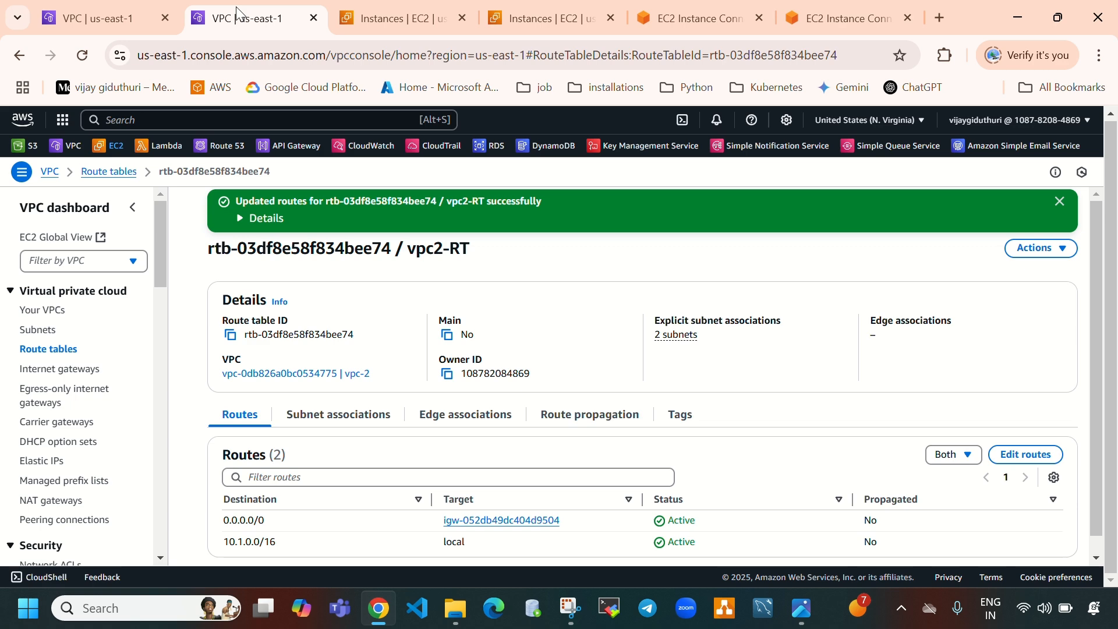
click(105, 18)
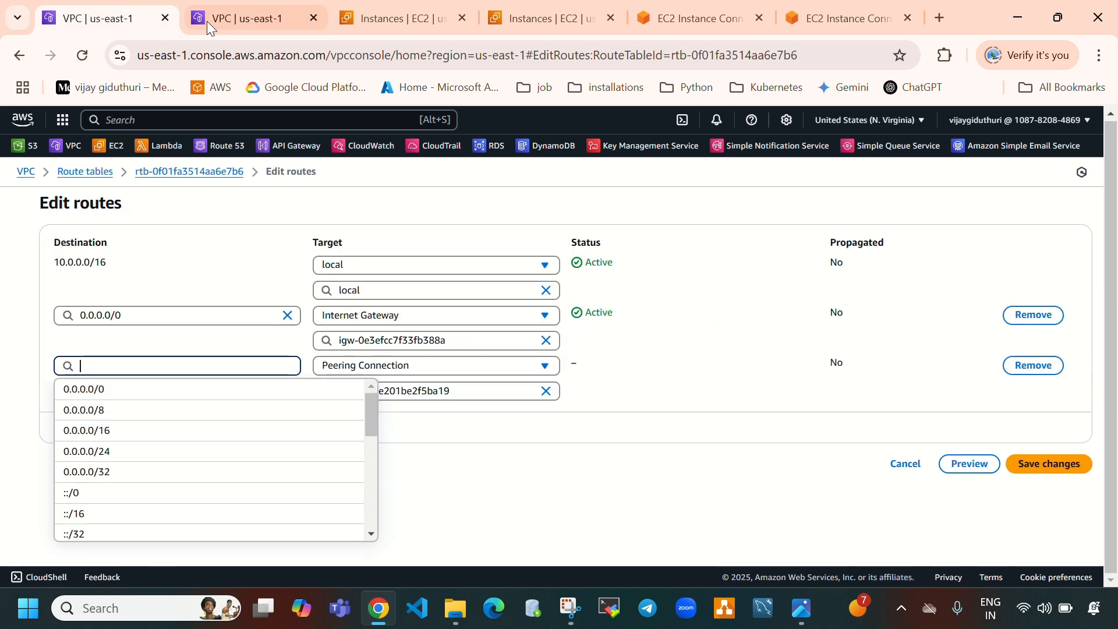
click(260, 1)
click(42, 310)
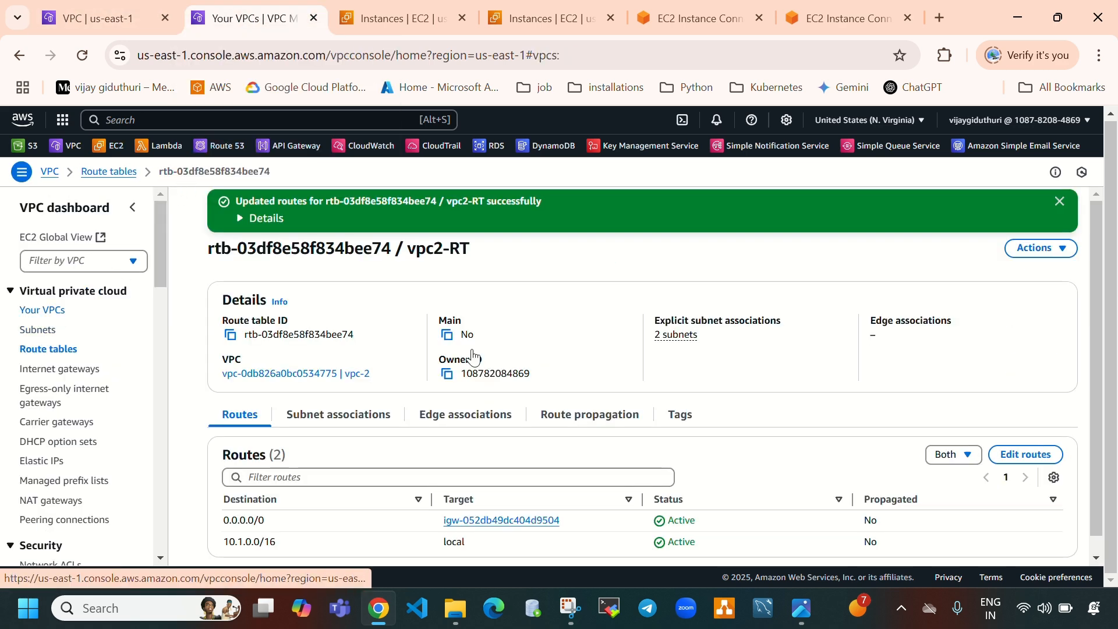
click(197, 295)
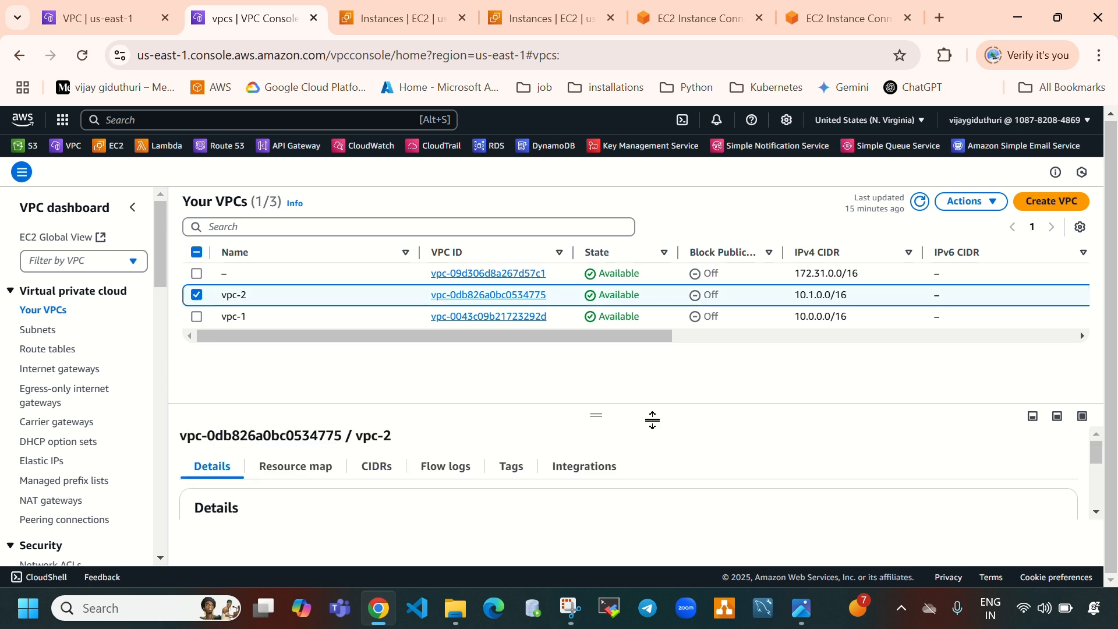
scroll(573, 493, down, 3)
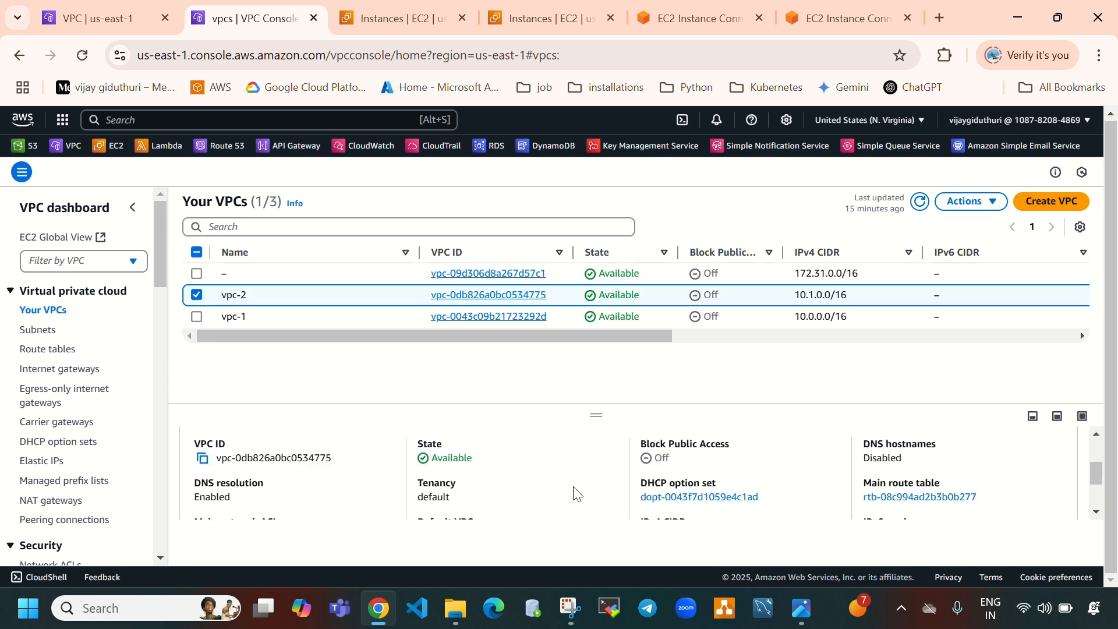
scroll(599, 493, down, 2)
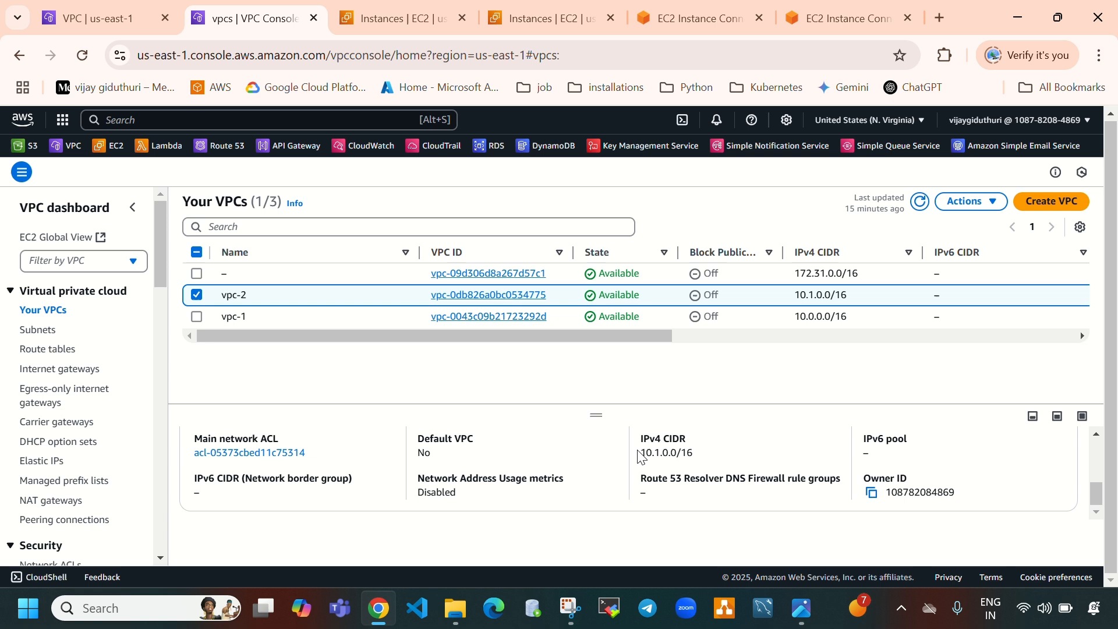
drag(639, 453, 712, 455)
key(ctrl+c)
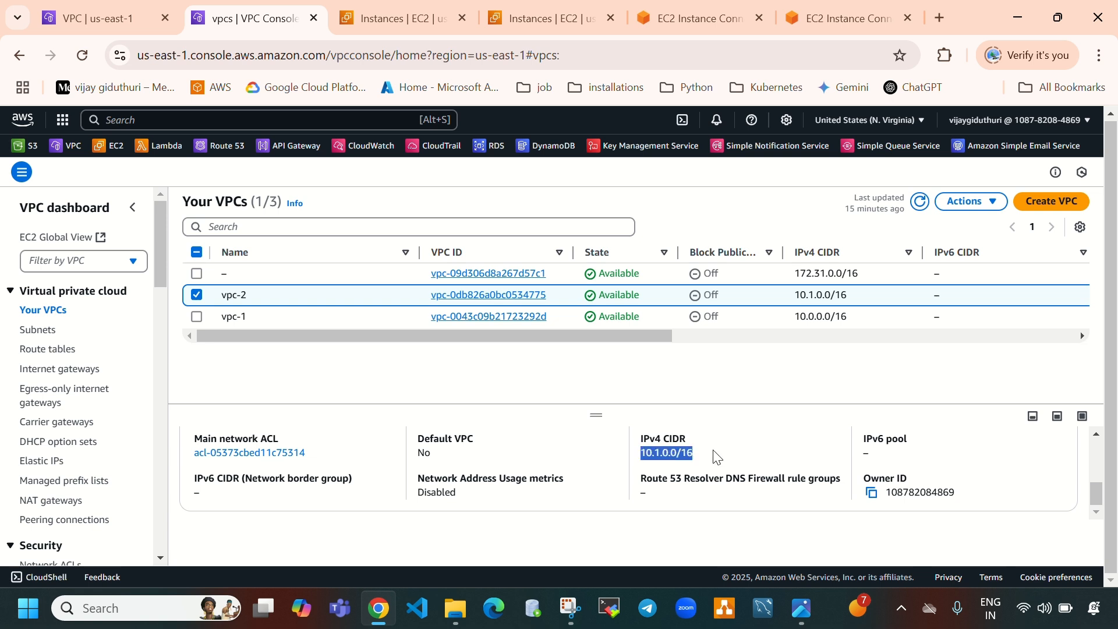
Set the new route's destination to 10.1.0.0/16 and save vpc1-RT's routes
click(93, 18)
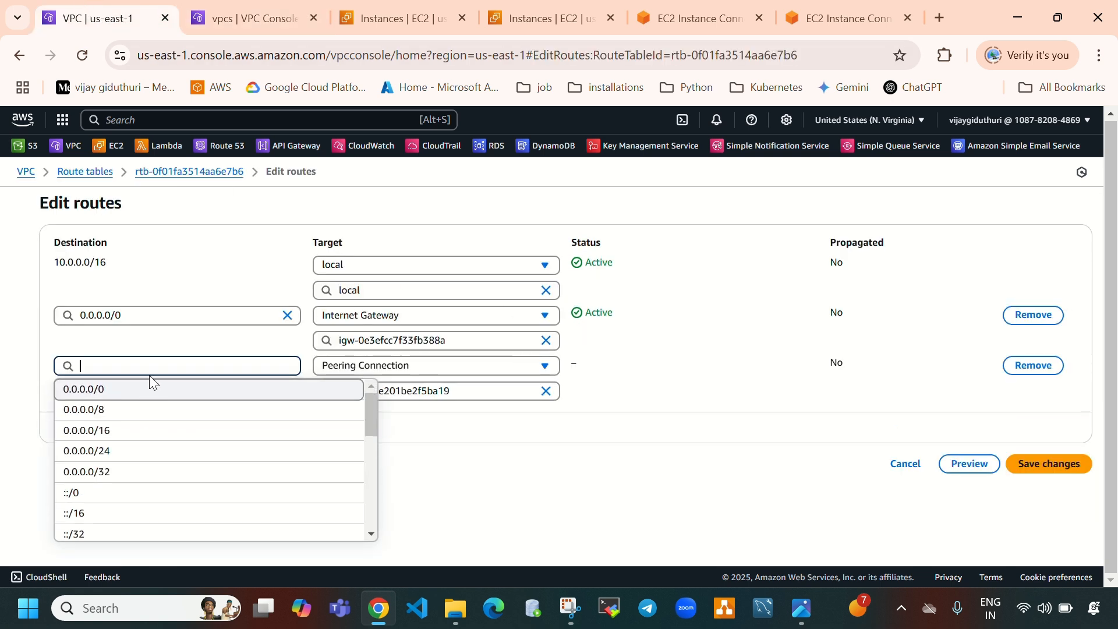
key(ctrl+v)
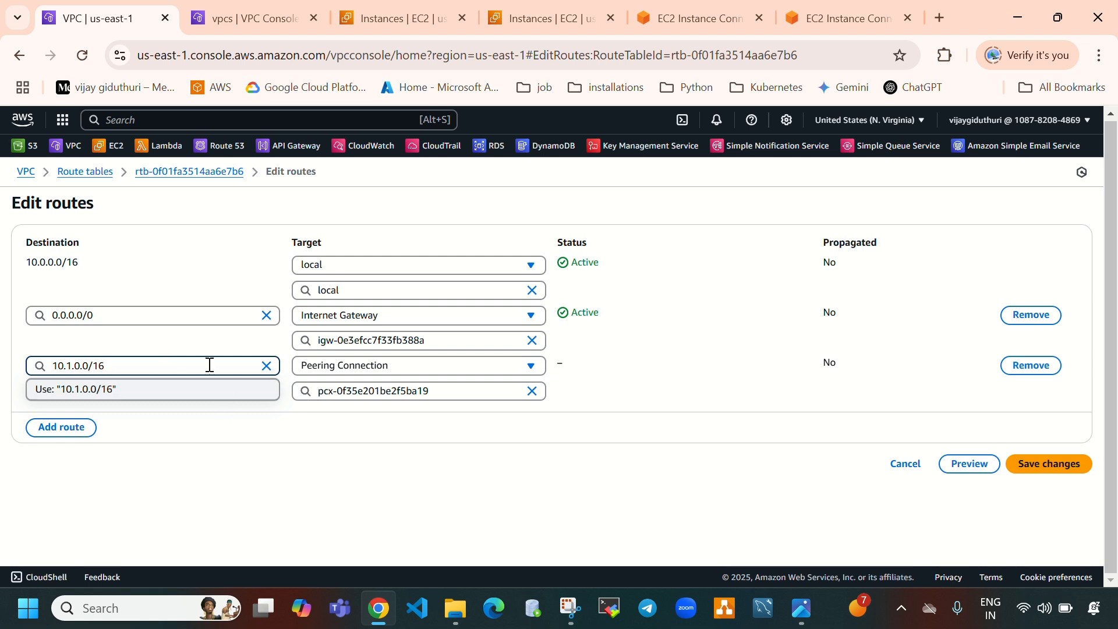
click(161, 390)
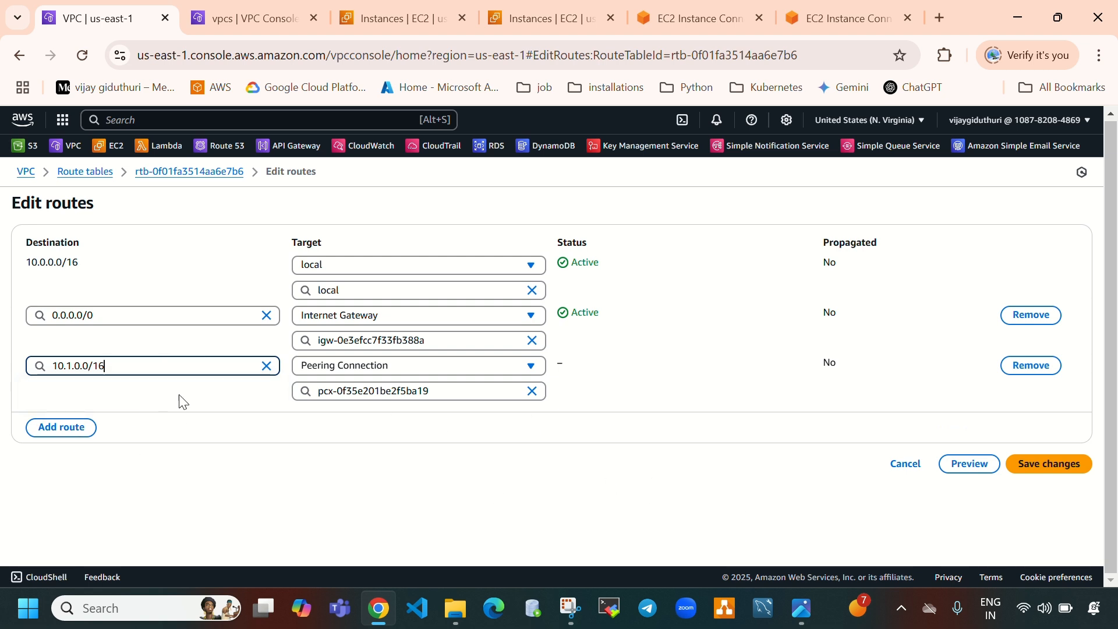
click(1062, 469)
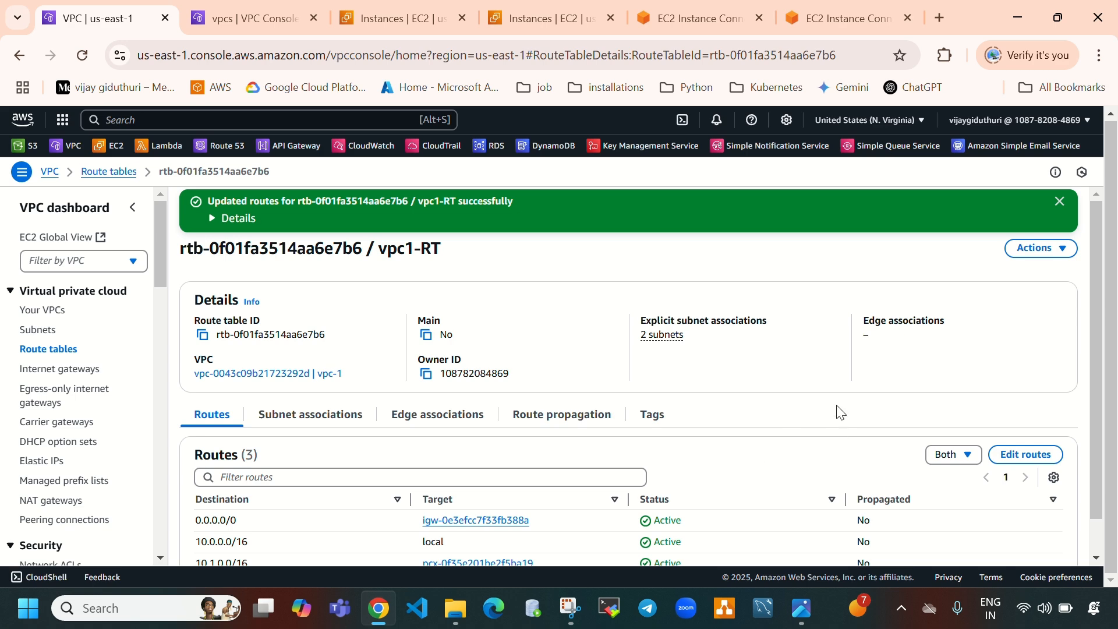
Open vpc2-RT from the route tables list and start editing its routes
scroll(691, 406, down, 1)
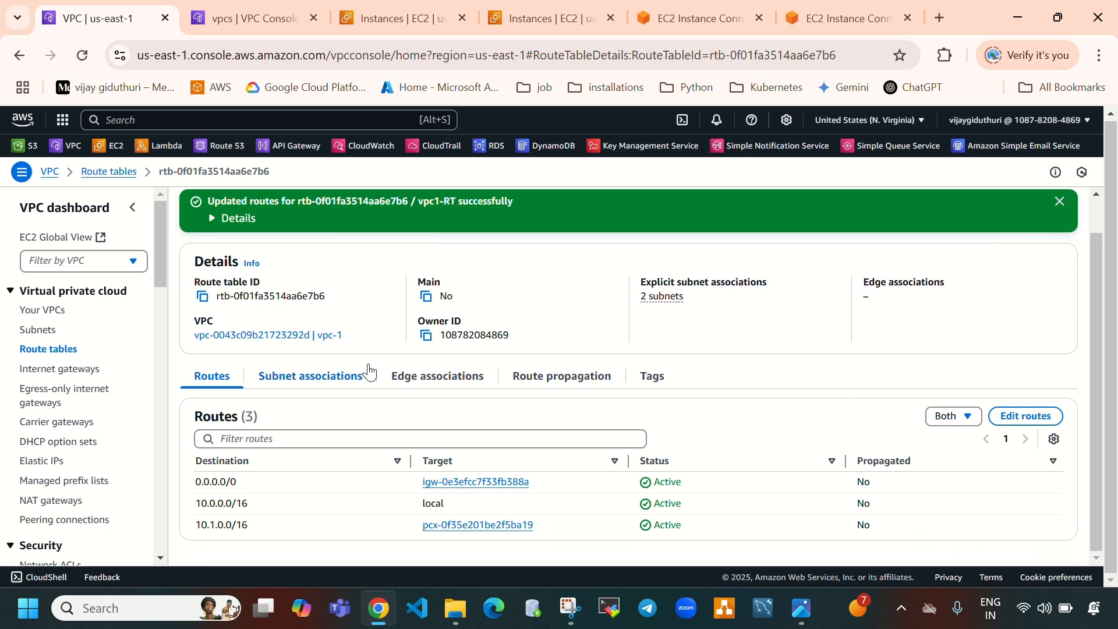
click(68, 356)
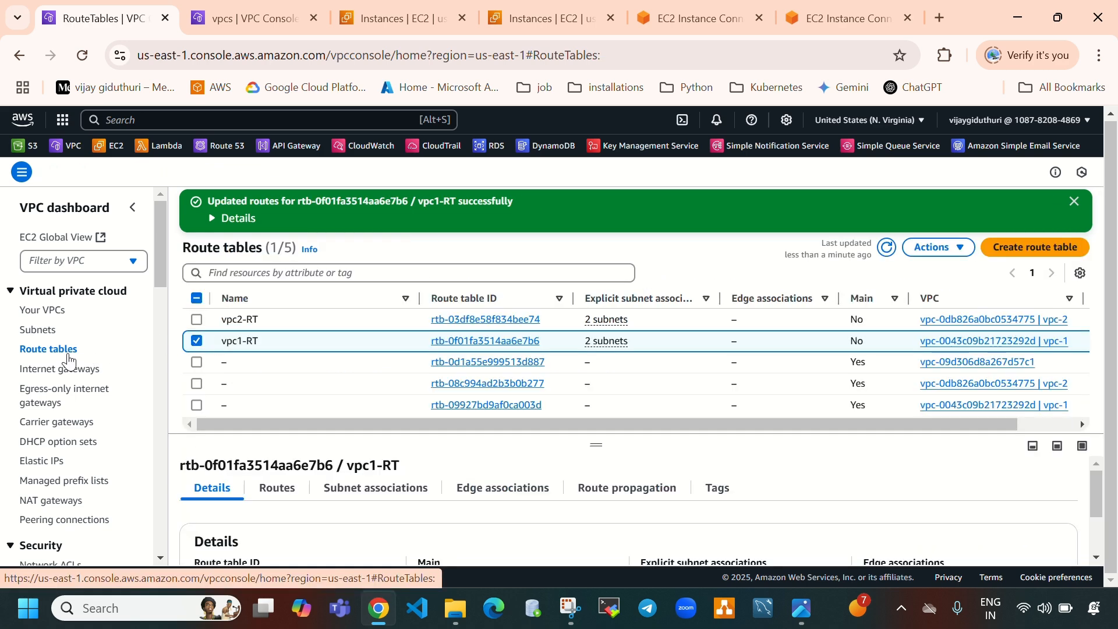
click(196, 341)
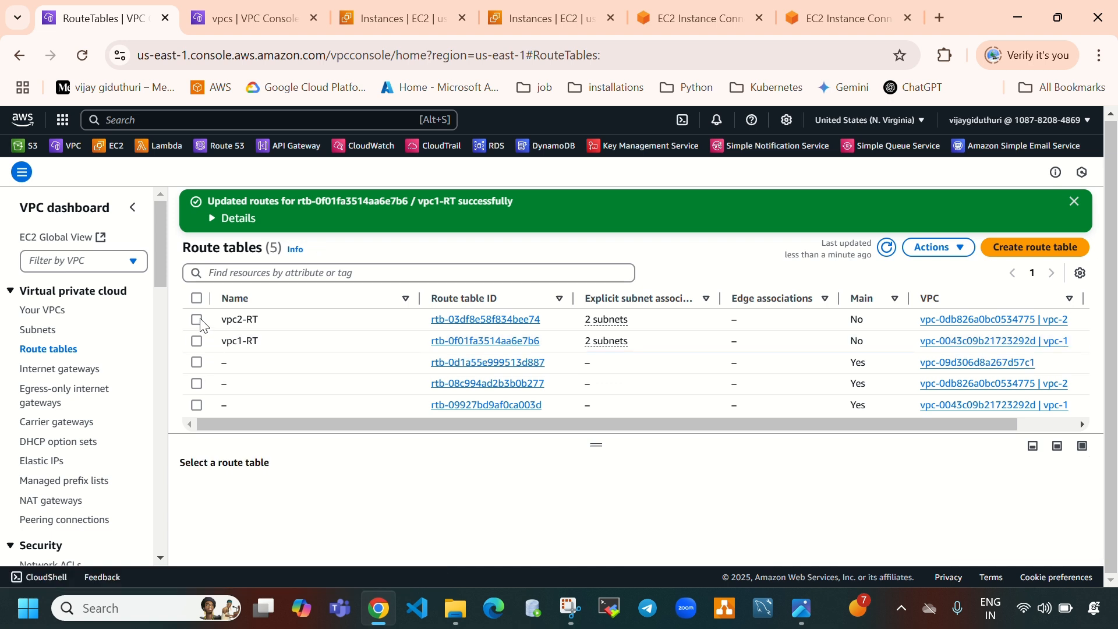
click(196, 319)
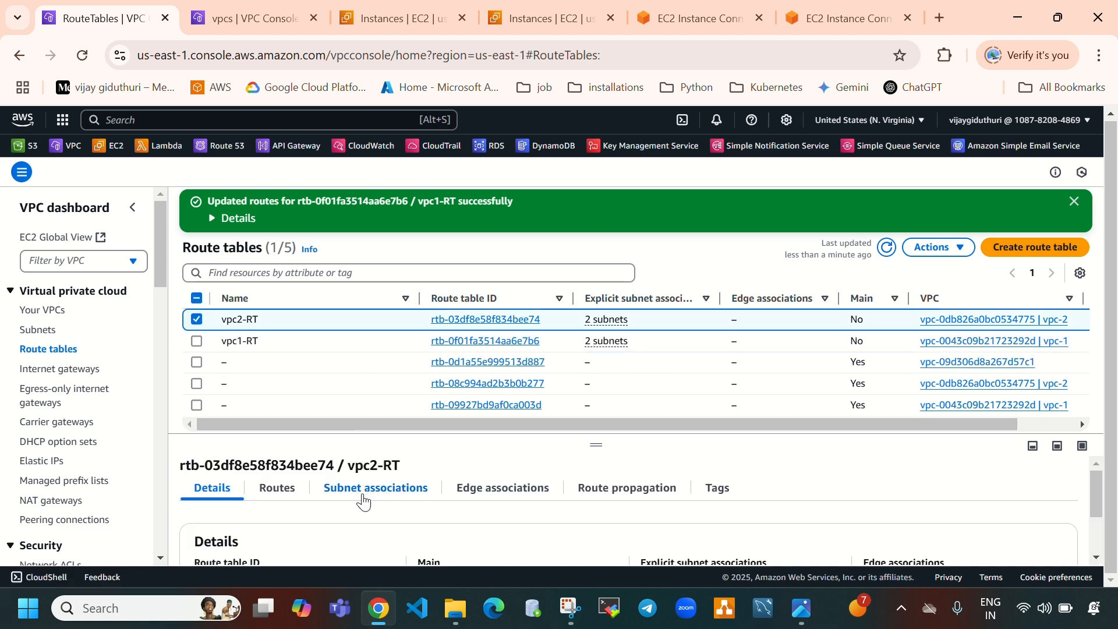
click(284, 487)
scroll(386, 491, down, 2)
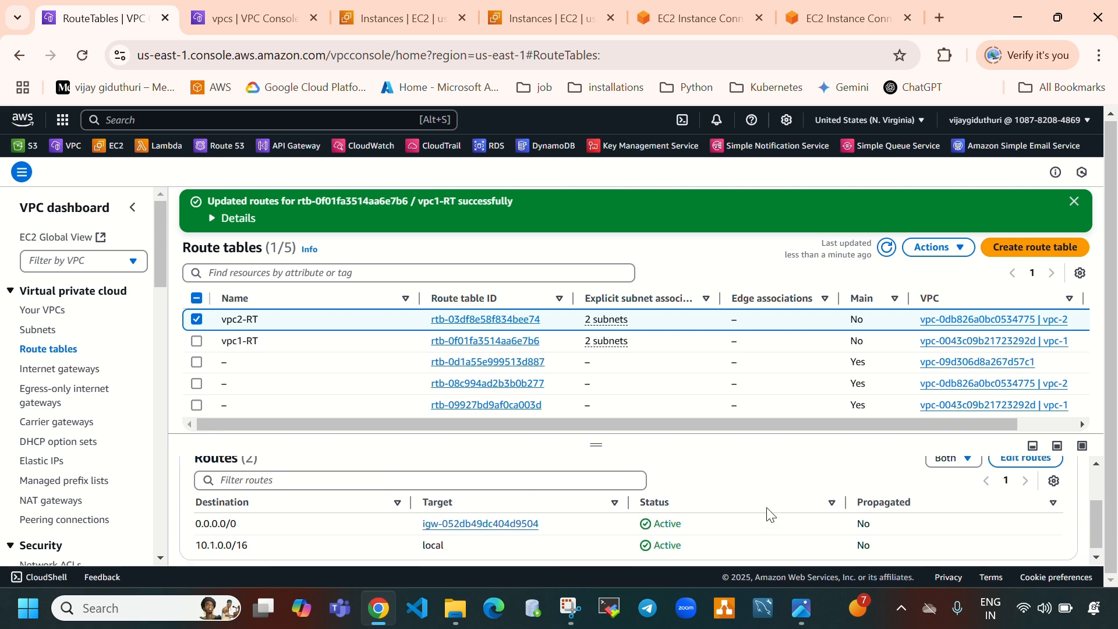
scroll(766, 512, up, 3)
click(1020, 526)
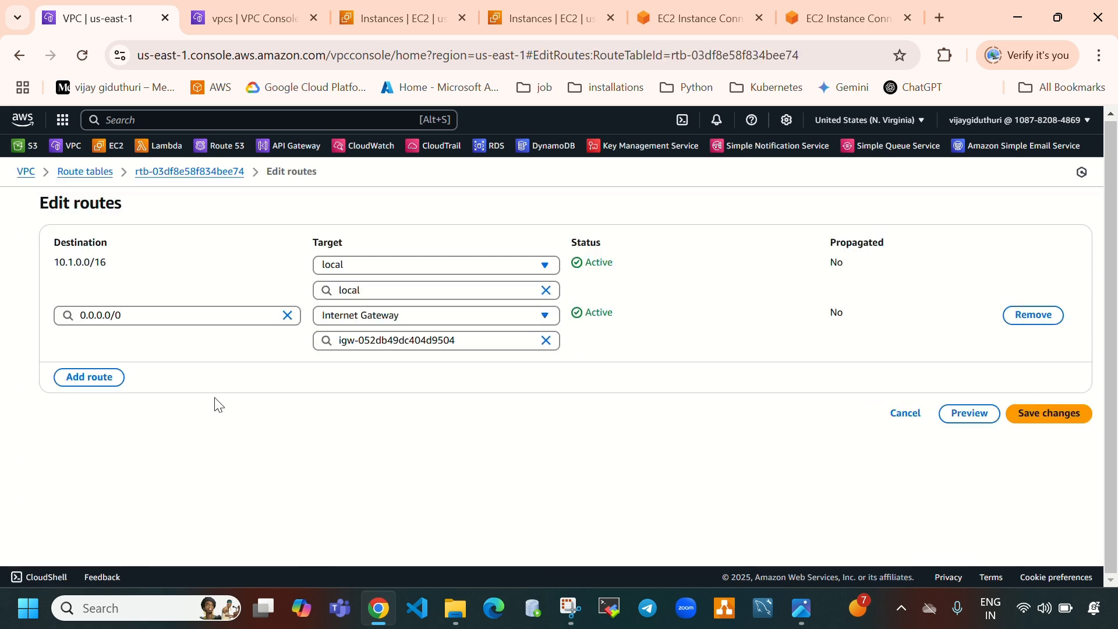
Add a route row to vpc2-RT and copy vpc-1's IPv4 CIDR from its VPC details
click(118, 377)
click(151, 364)
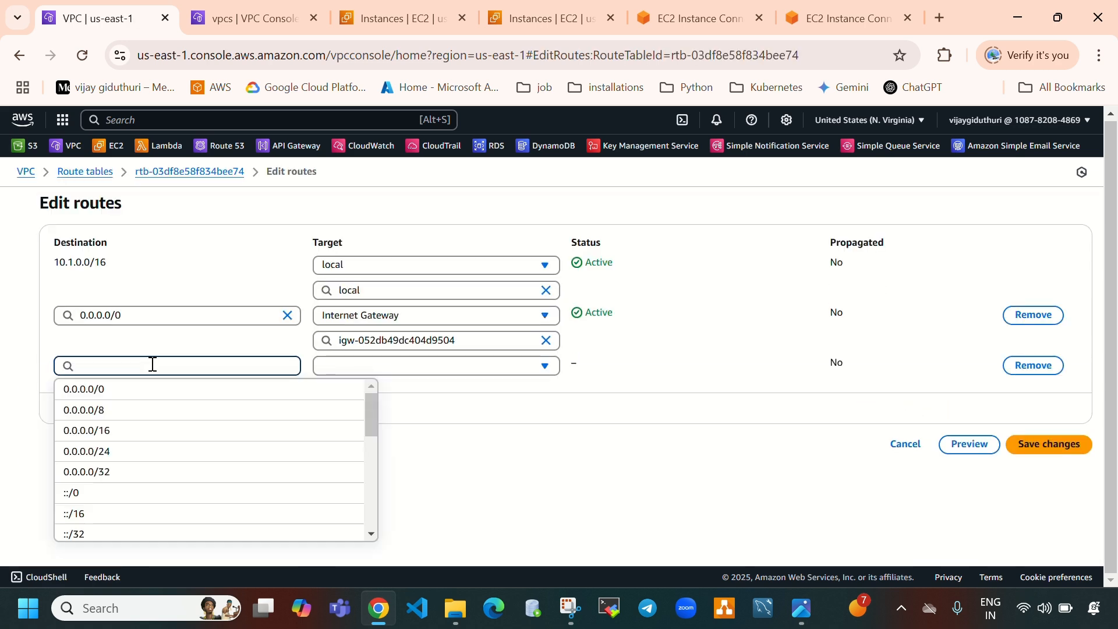
click(252, 33)
click(196, 294)
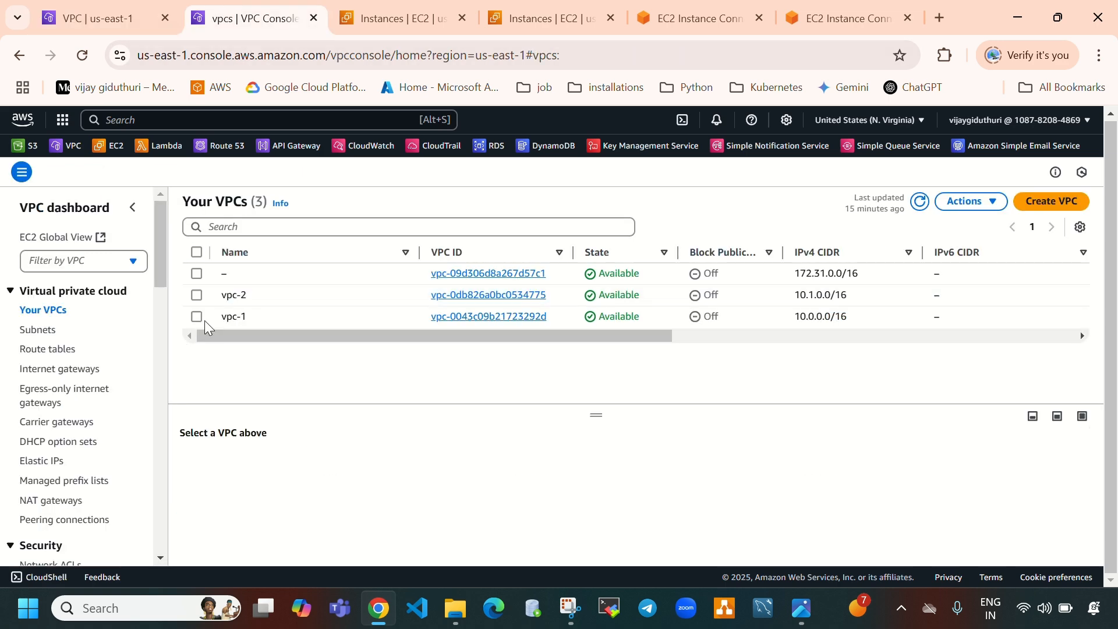
click(204, 320)
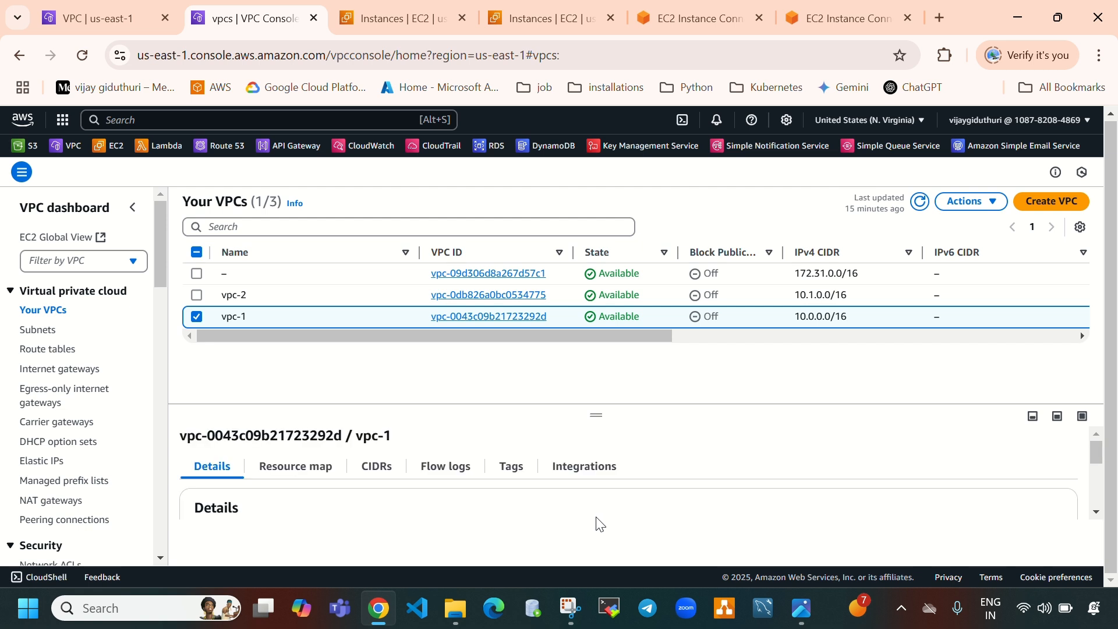
scroll(597, 521, down, 2)
scroll(640, 500, down, 3)
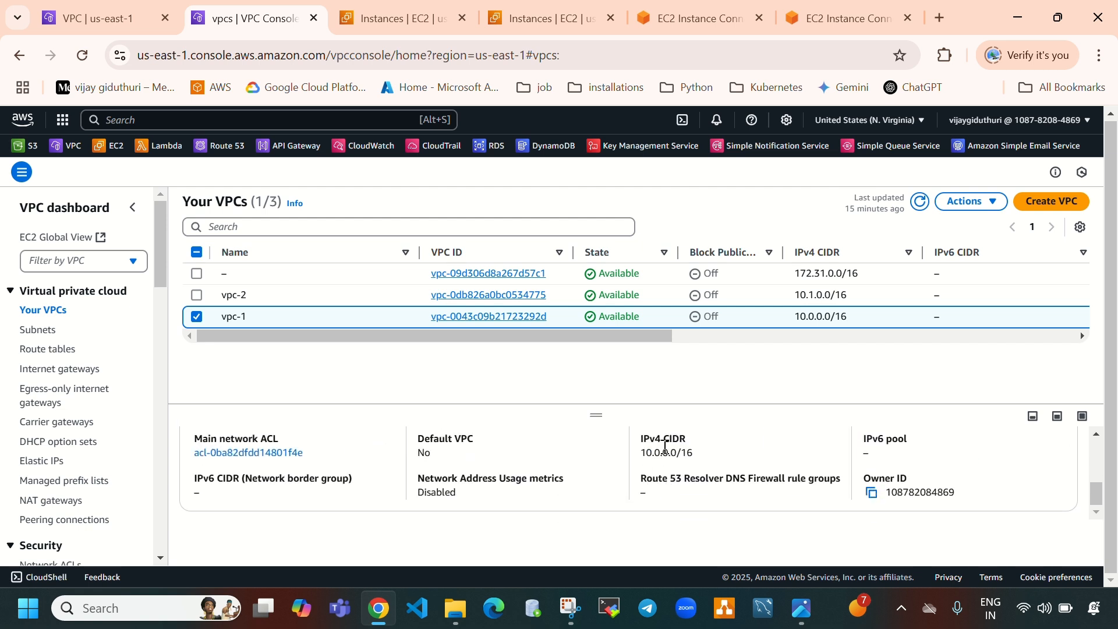
drag(641, 453, 706, 455)
key(ctrl+c)
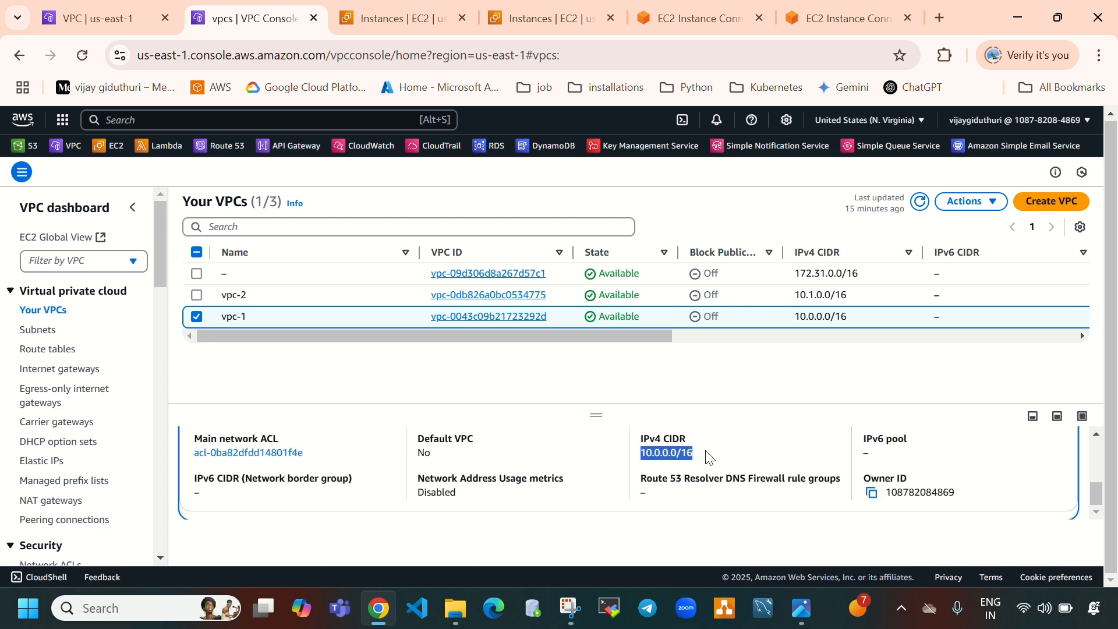
Set the route's destination to 10.0.0.0/16, target the vpc1-to-vpc2 peering connection, and save vpc2-RT's routes
click(169, 22)
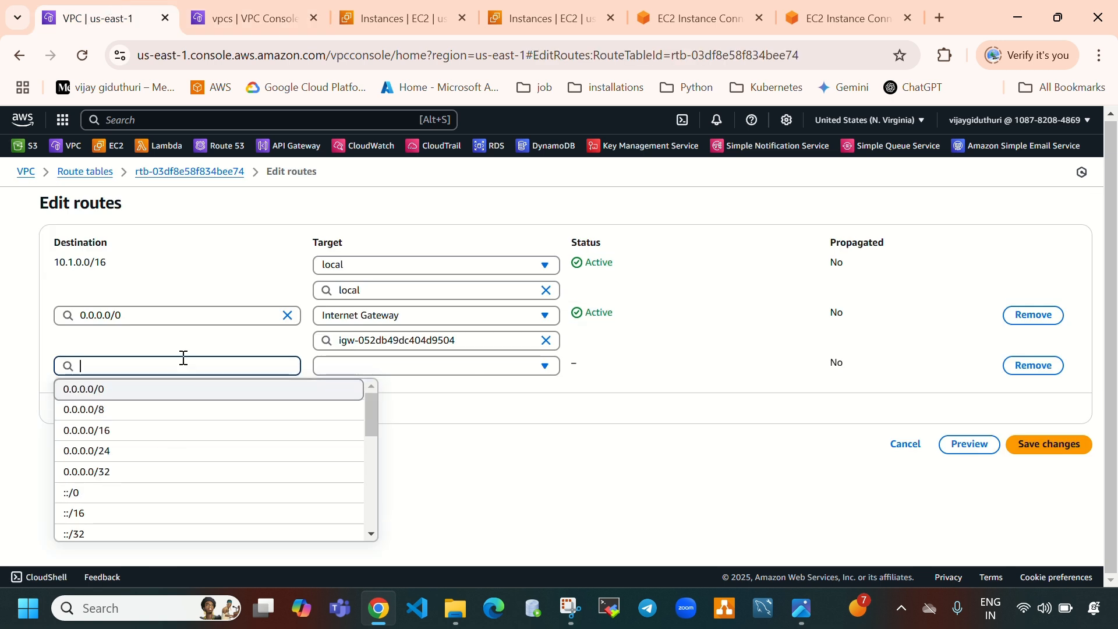
key(ctrl+v)
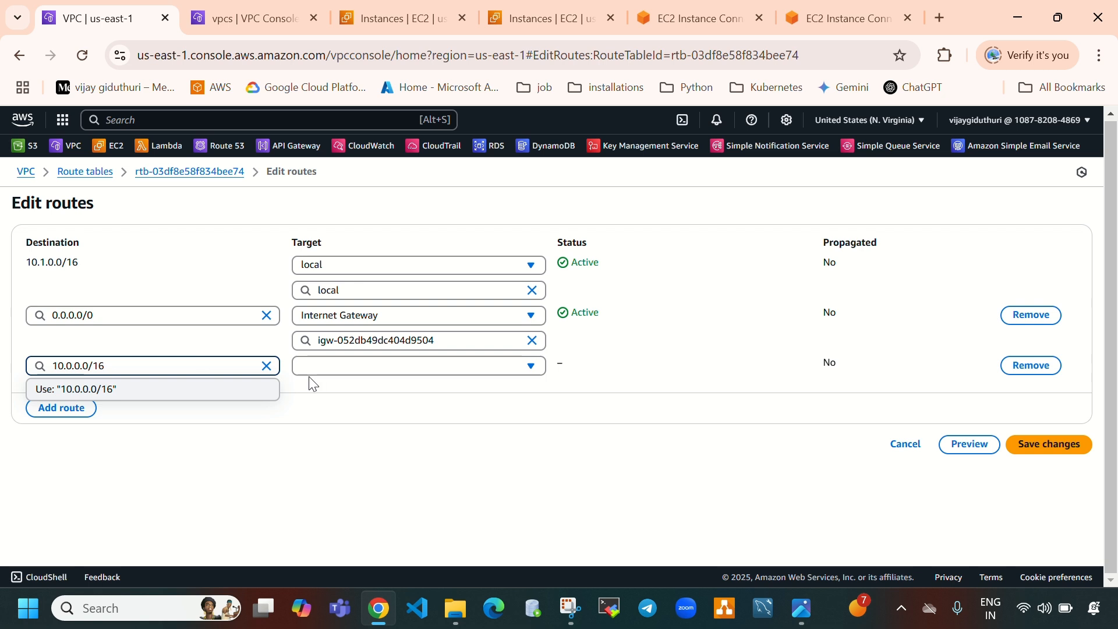
click(130, 402)
click(413, 370)
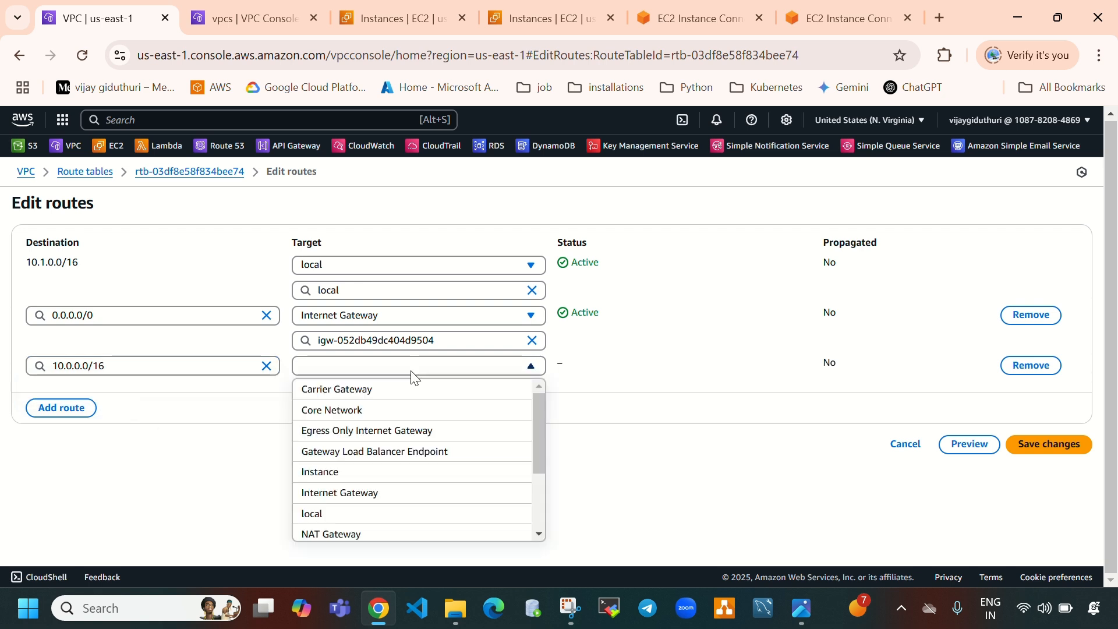
scroll(411, 487, down, 2)
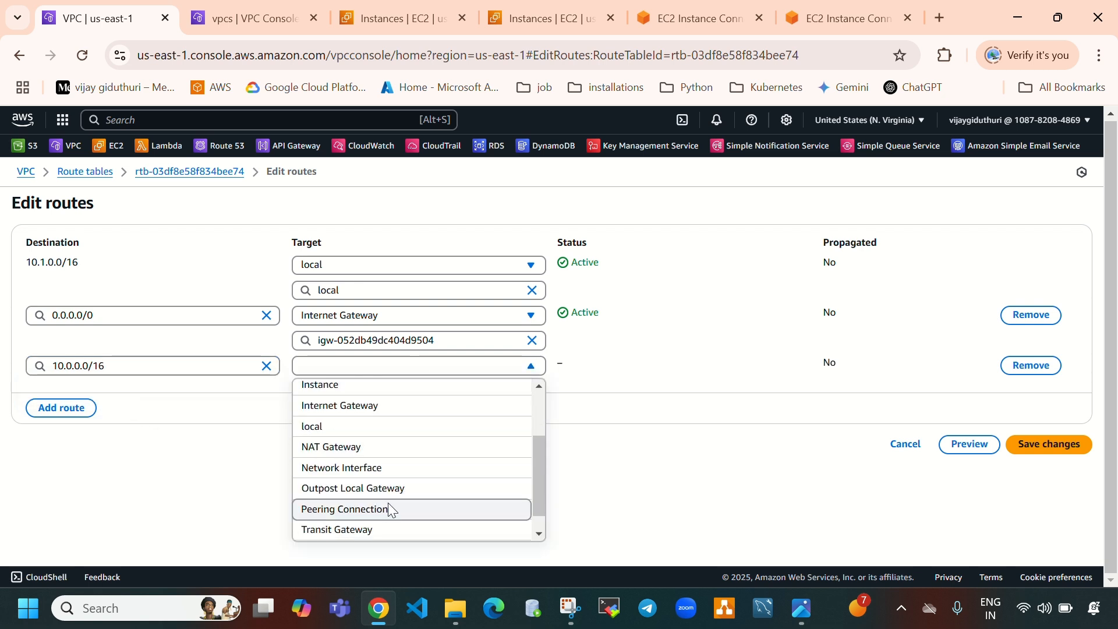
click(389, 508)
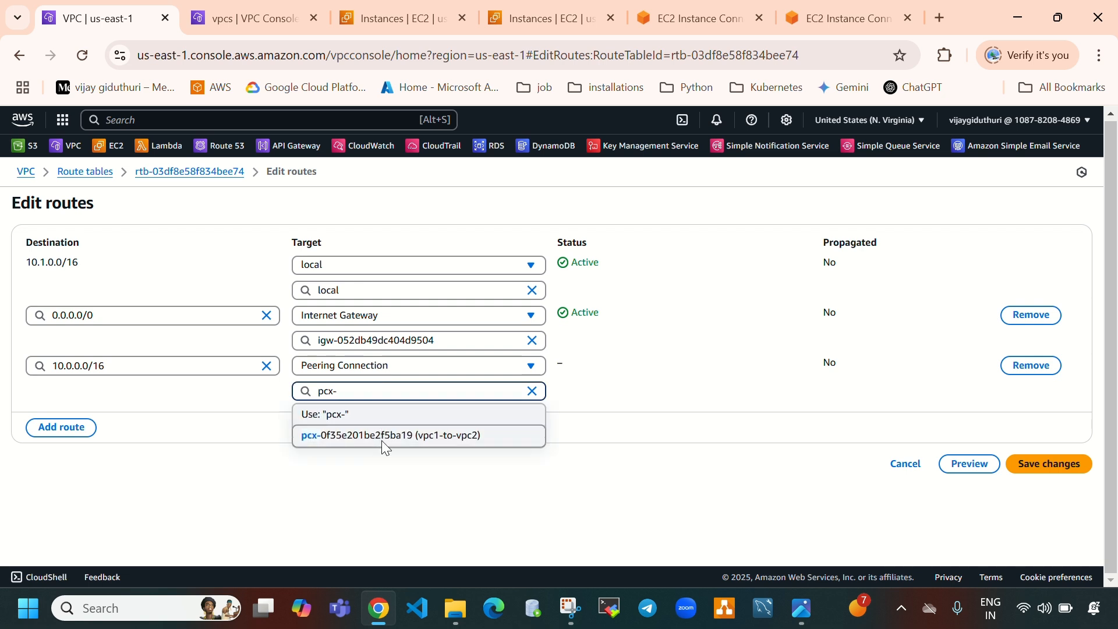
click(381, 436)
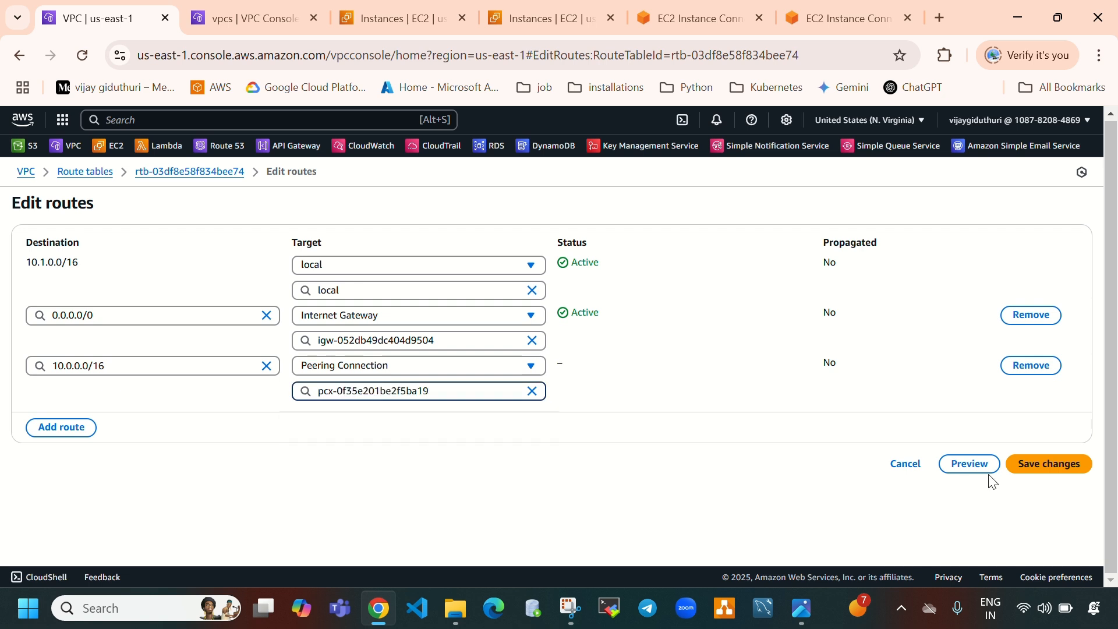
click(1048, 465)
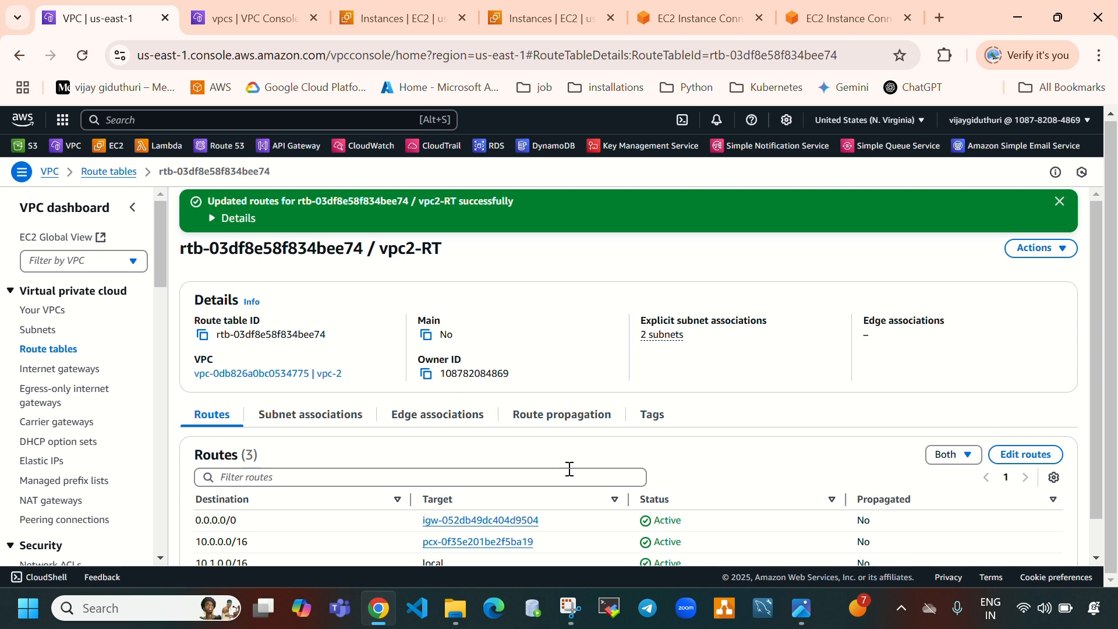
Switch to the vpc1-instance terminal session
key(ctrl+5)
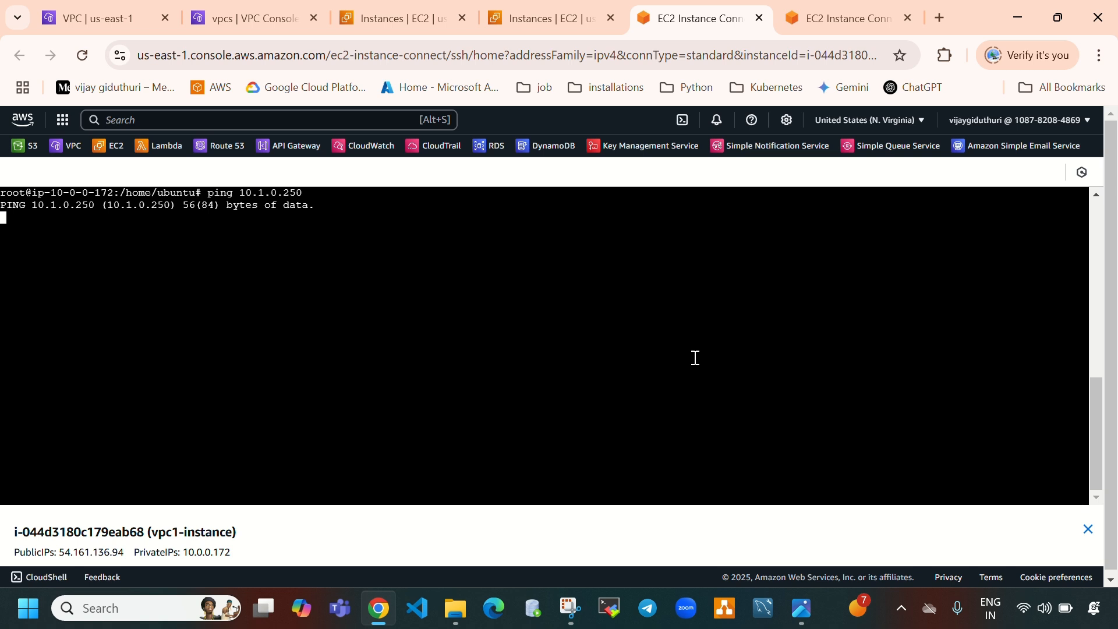
Check the ping output in the vpc2-instance and vpc1-instance terminal sessions
key(ctrl+6)
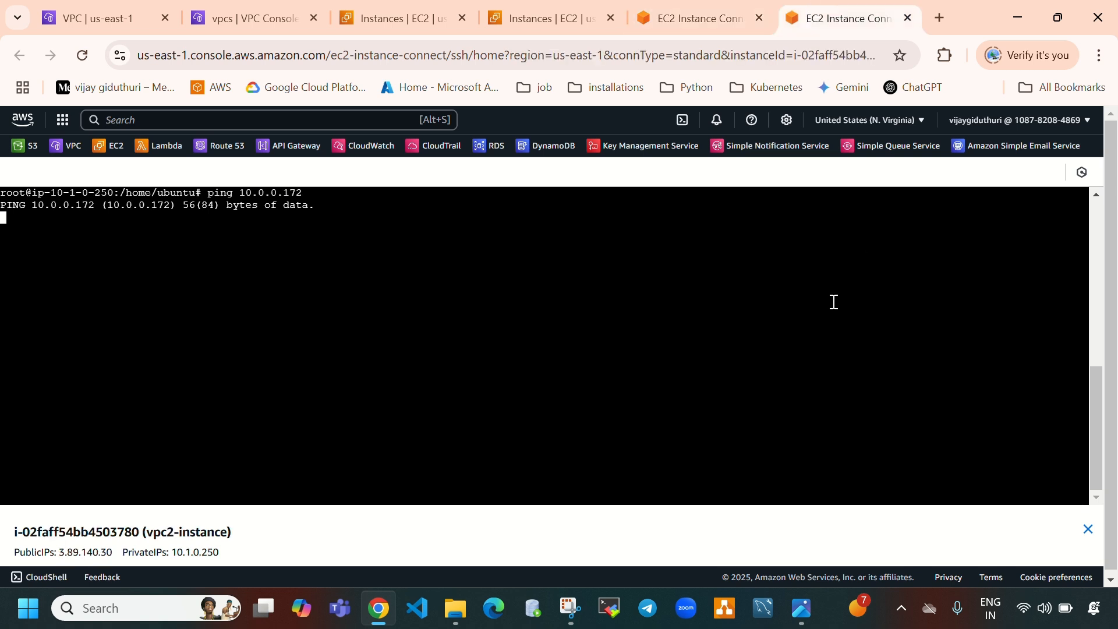
click(732, 19)
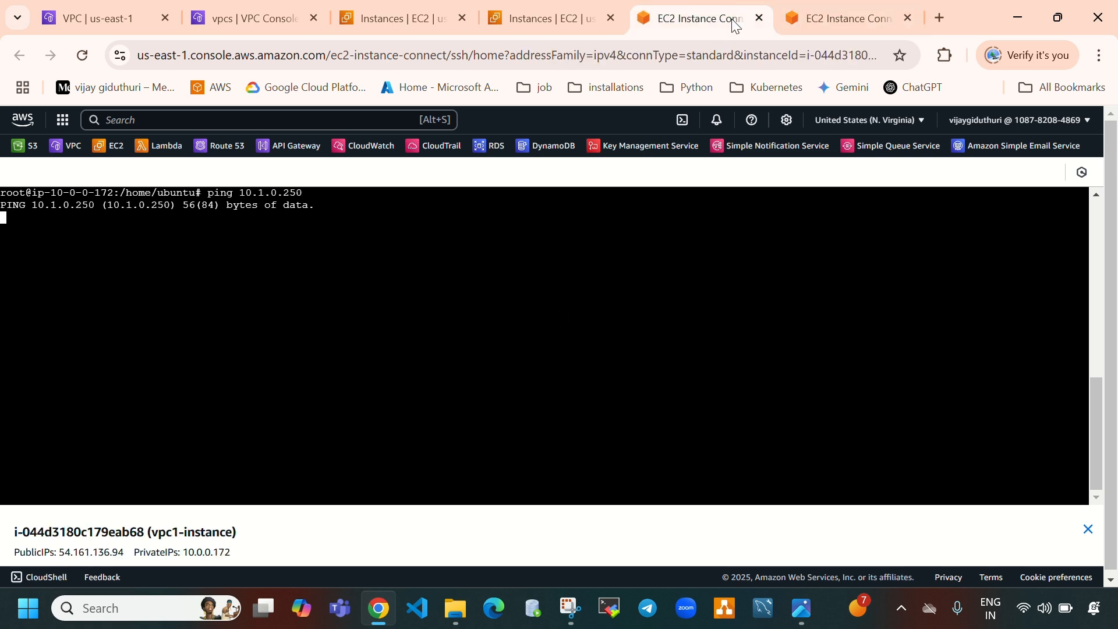
click(376, 9)
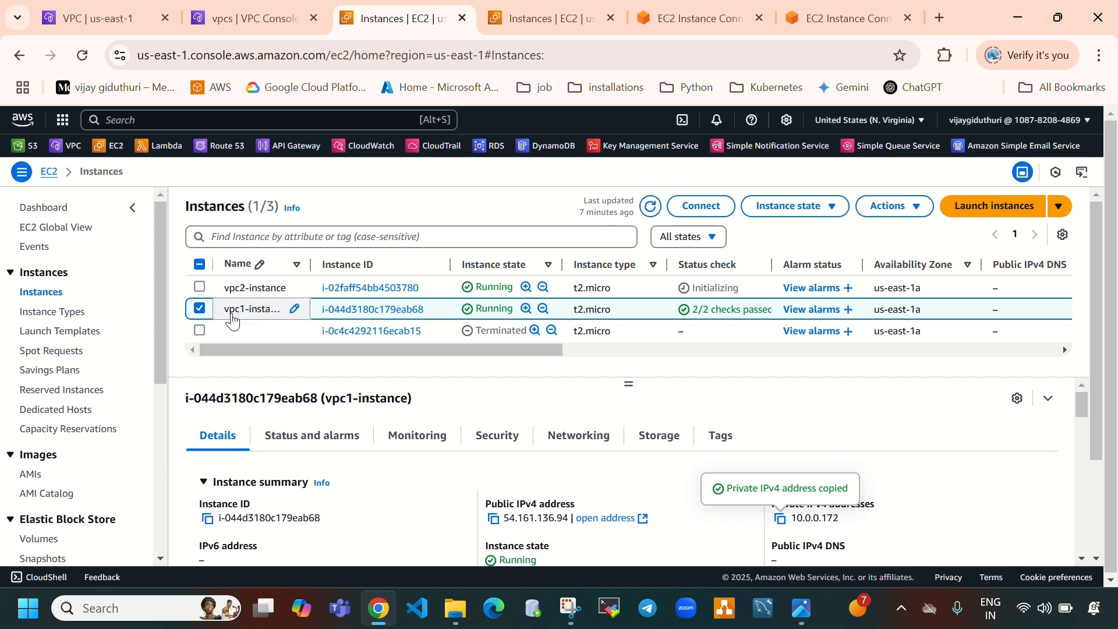
Open vpc1-instance's security group vpc1-sg and start editing its inbound rules
click(482, 438)
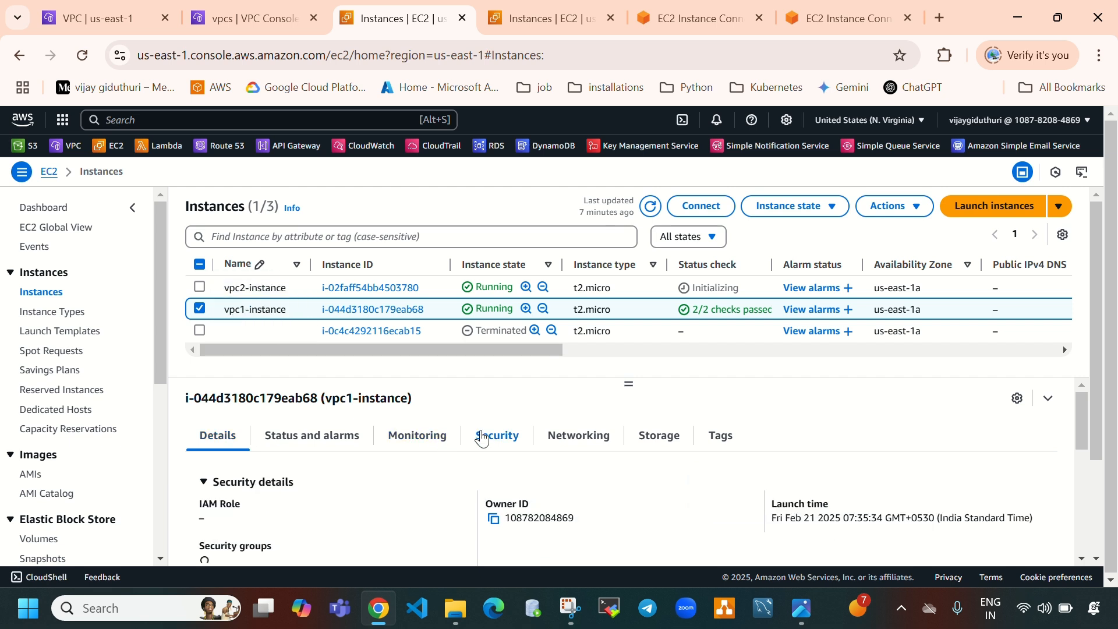
scroll(449, 457, down, 2)
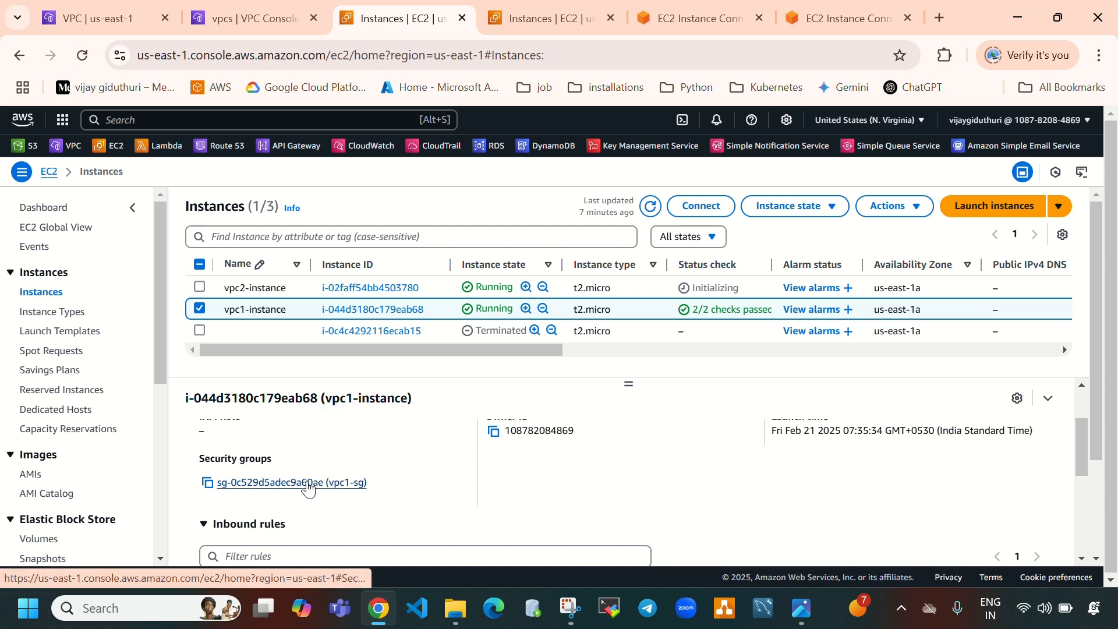
click(309, 483)
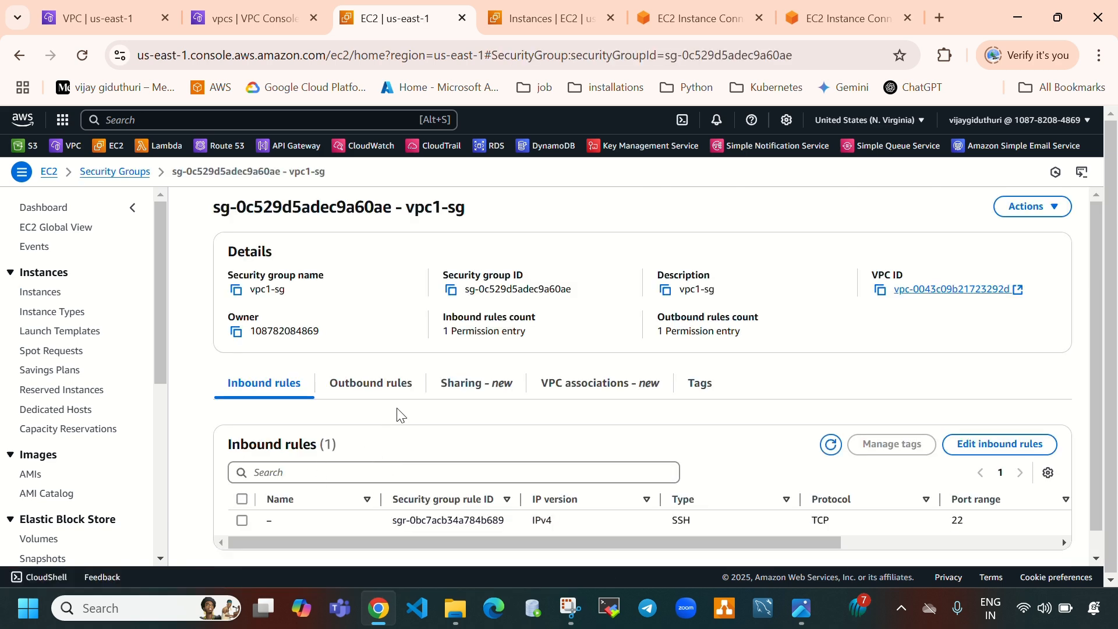
click(998, 443)
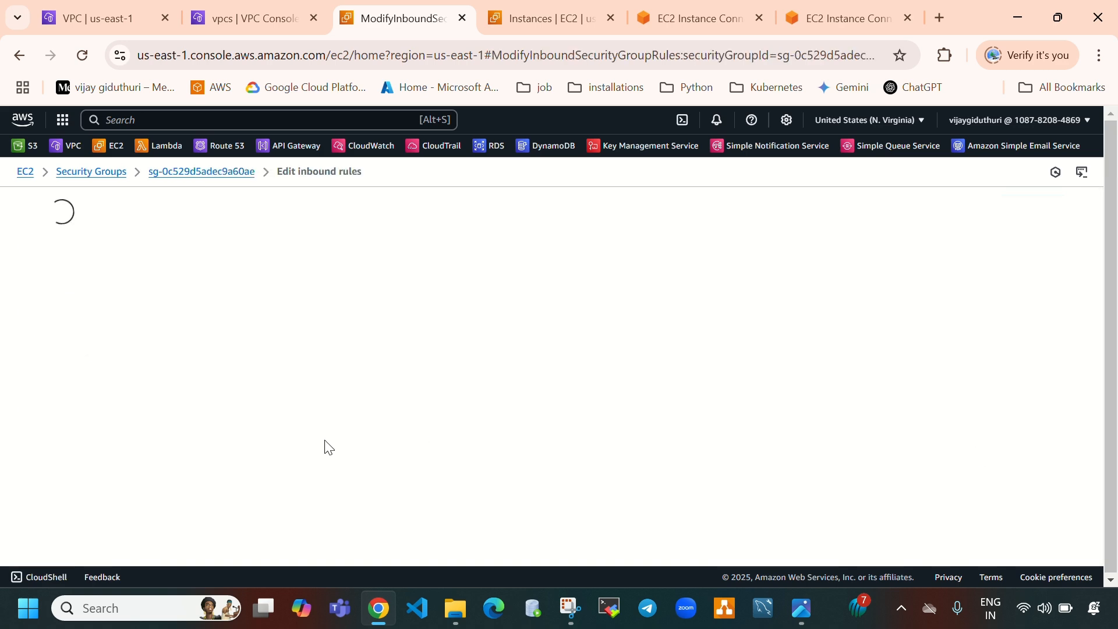
Copy vpc-2's IPv4 CIDR from its VPC details
click(100, 20)
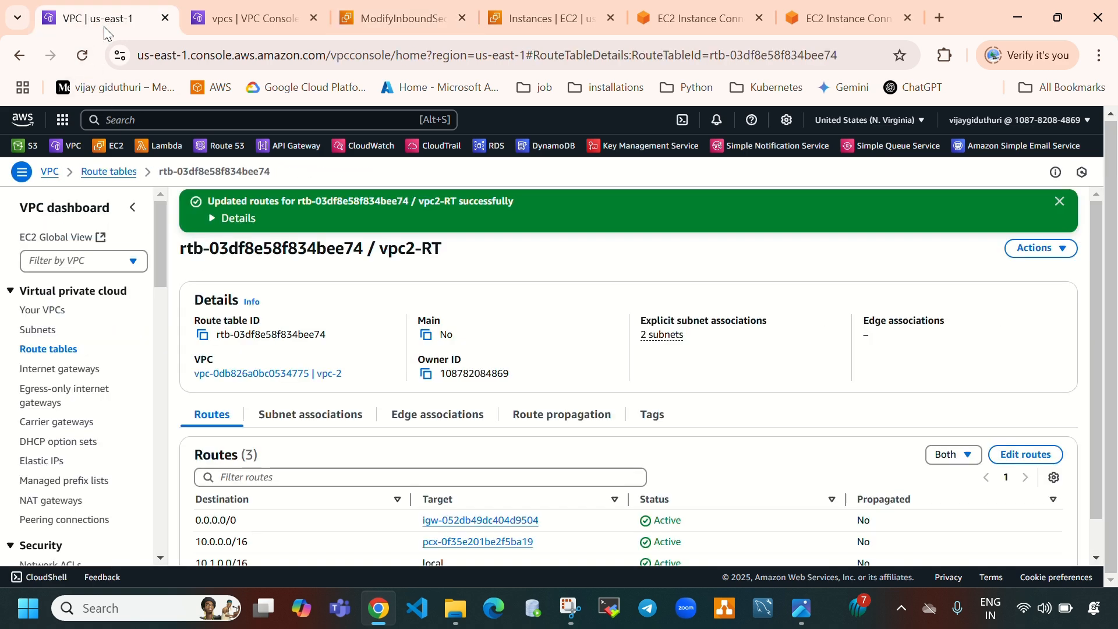
click(281, 17)
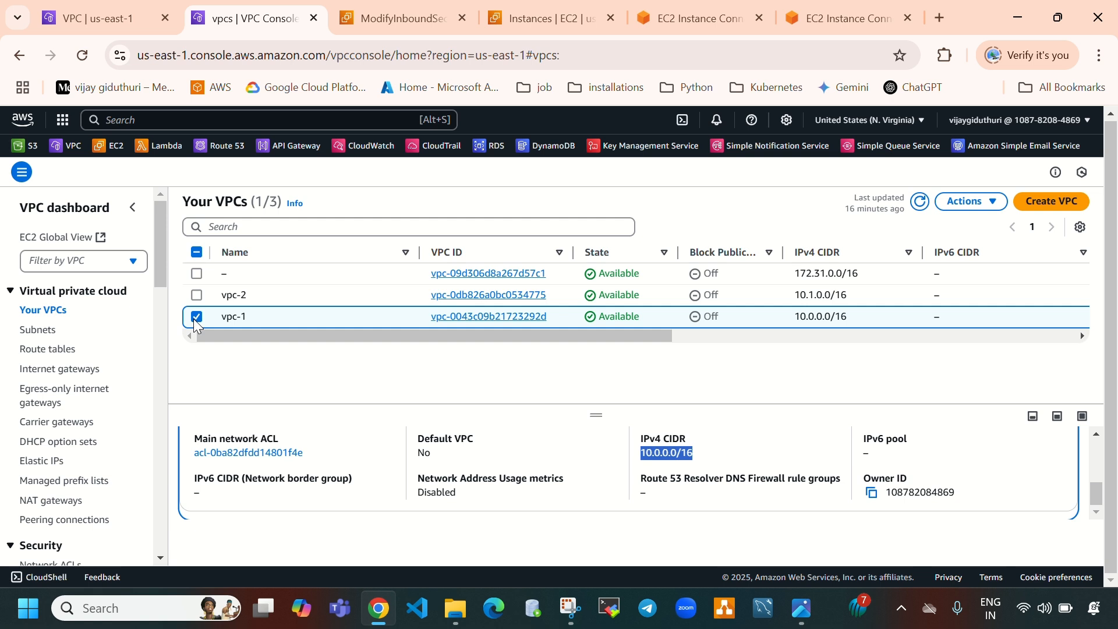
click(196, 315)
click(196, 294)
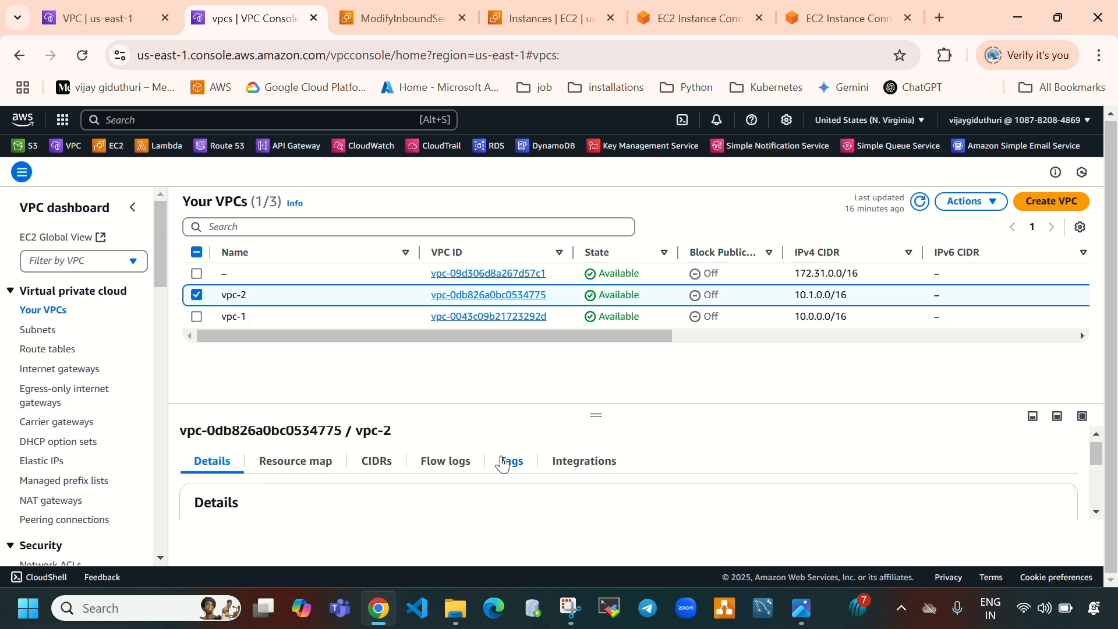
scroll(504, 463, down, 2)
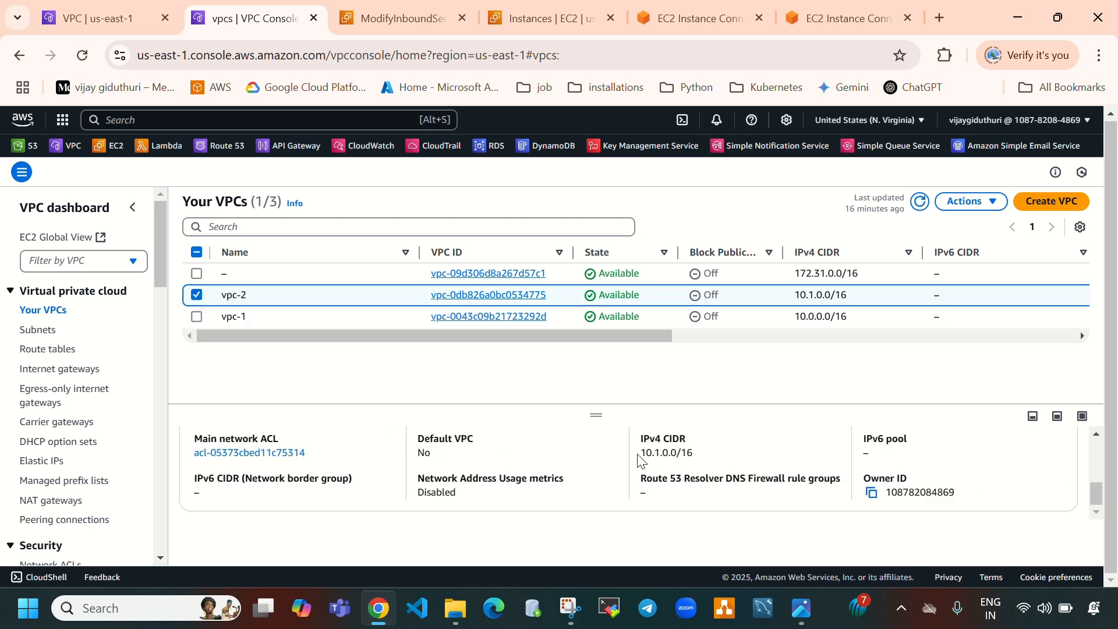
drag(641, 454, 702, 461)
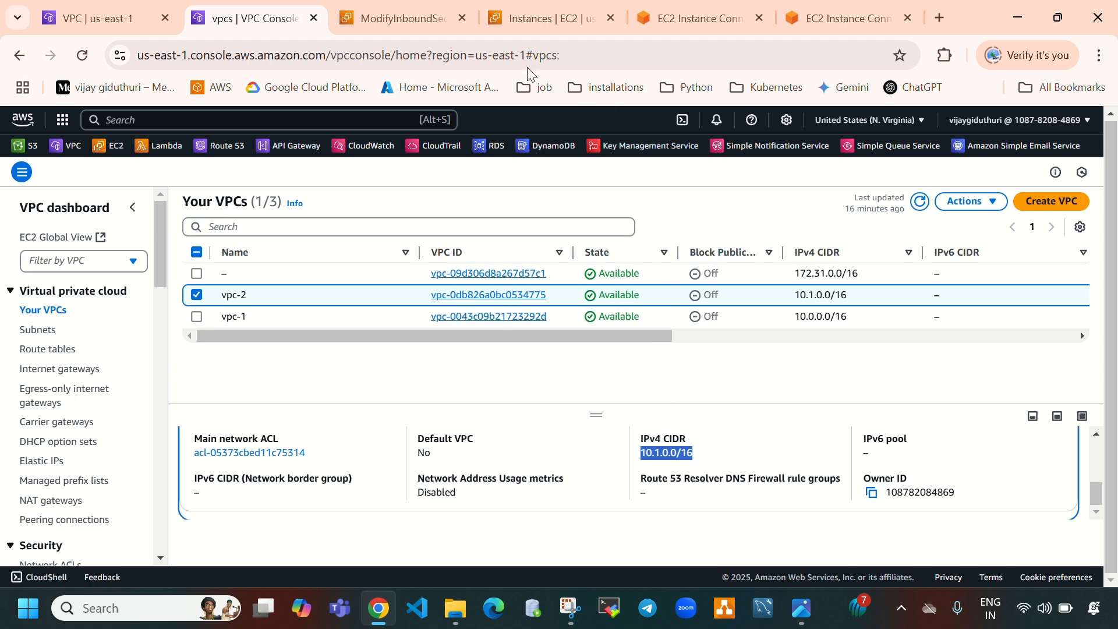
Add an inbound rule to vpc1-sg allowing All traffic from 10.1.0.0/16 and save the rules
click(376, 17)
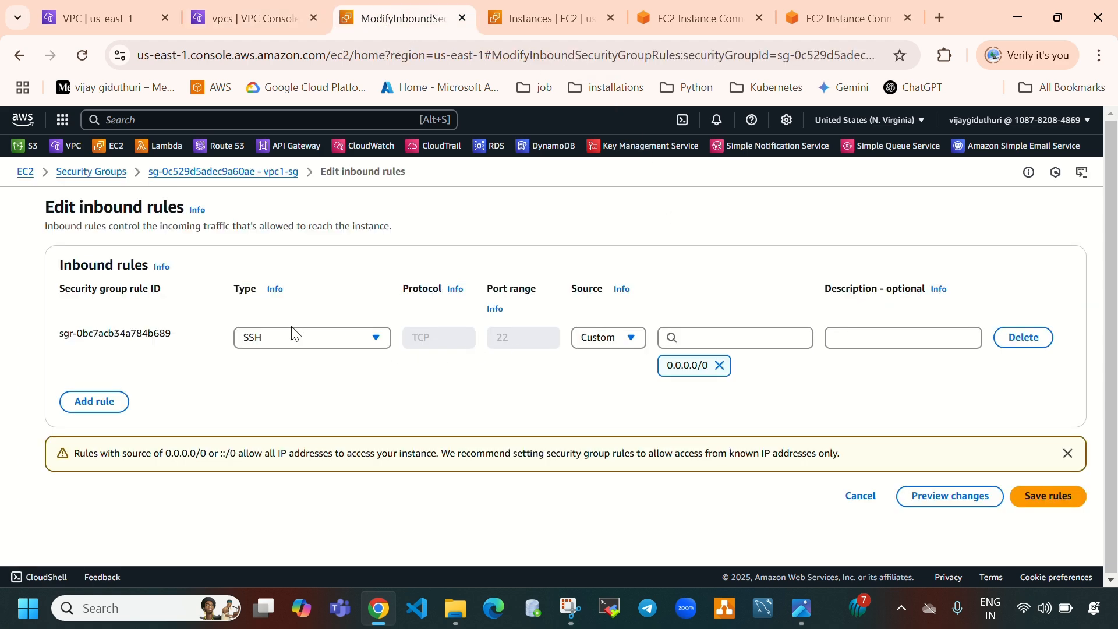
click(109, 406)
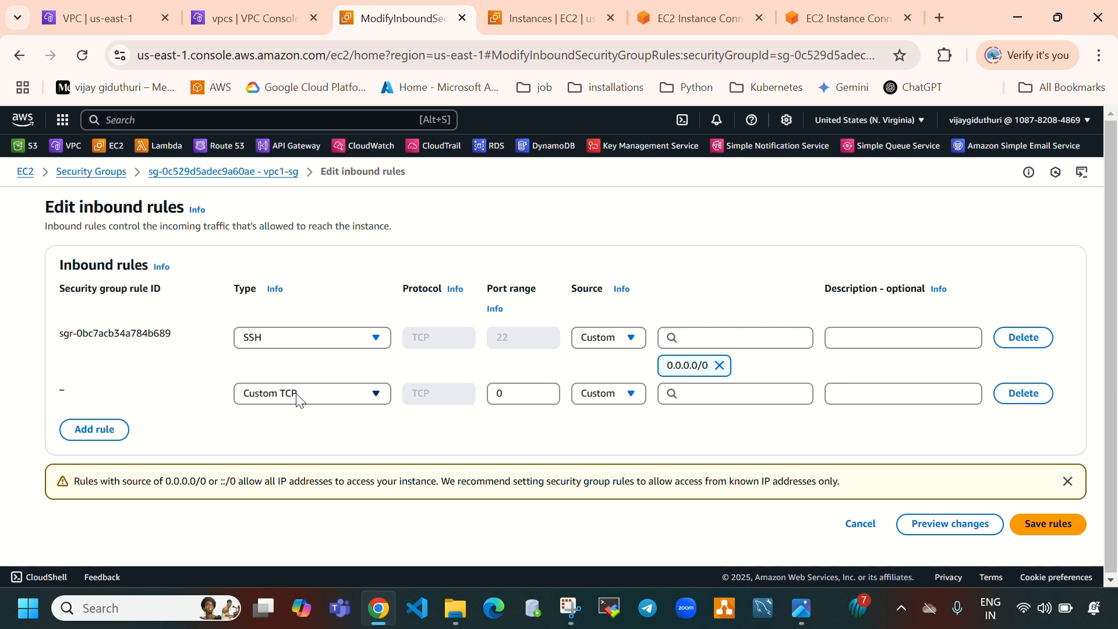
click(726, 399)
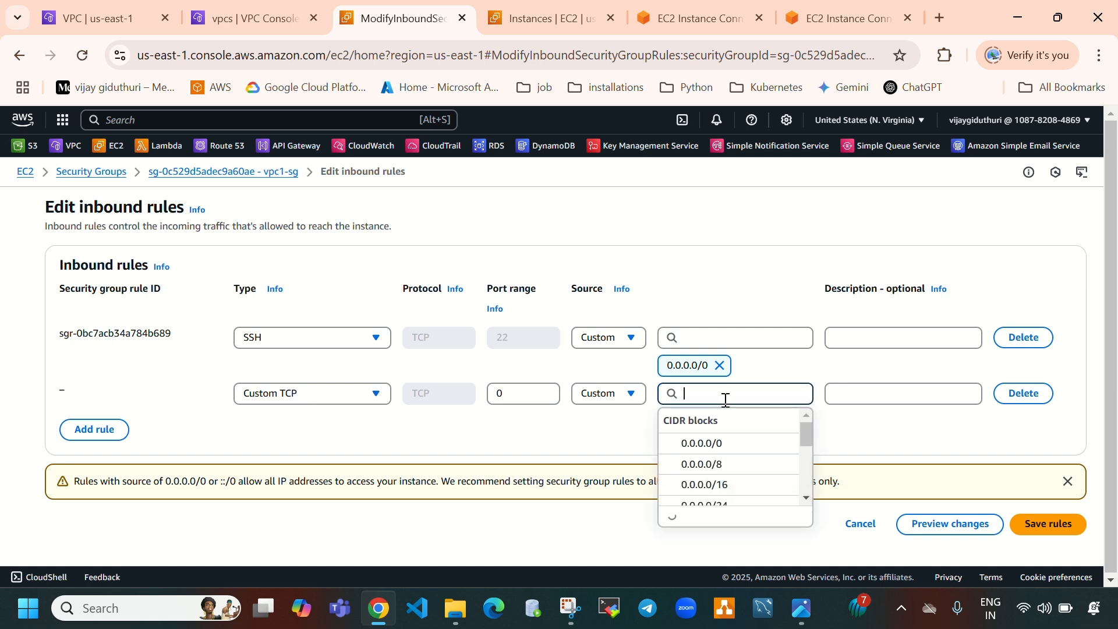
key(ctrl+v)
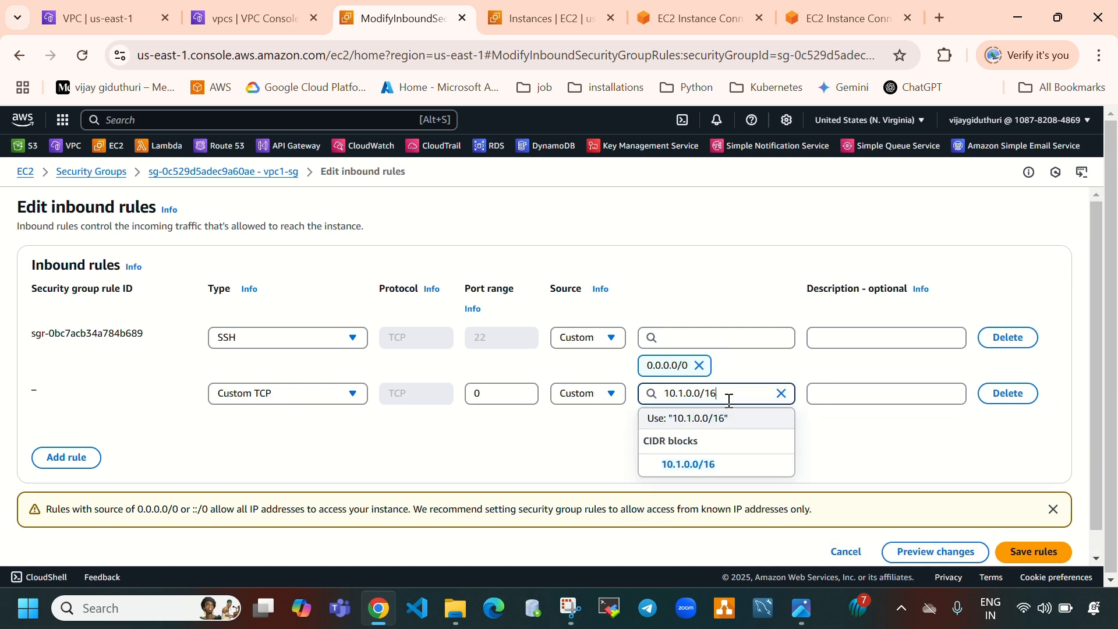
click(675, 466)
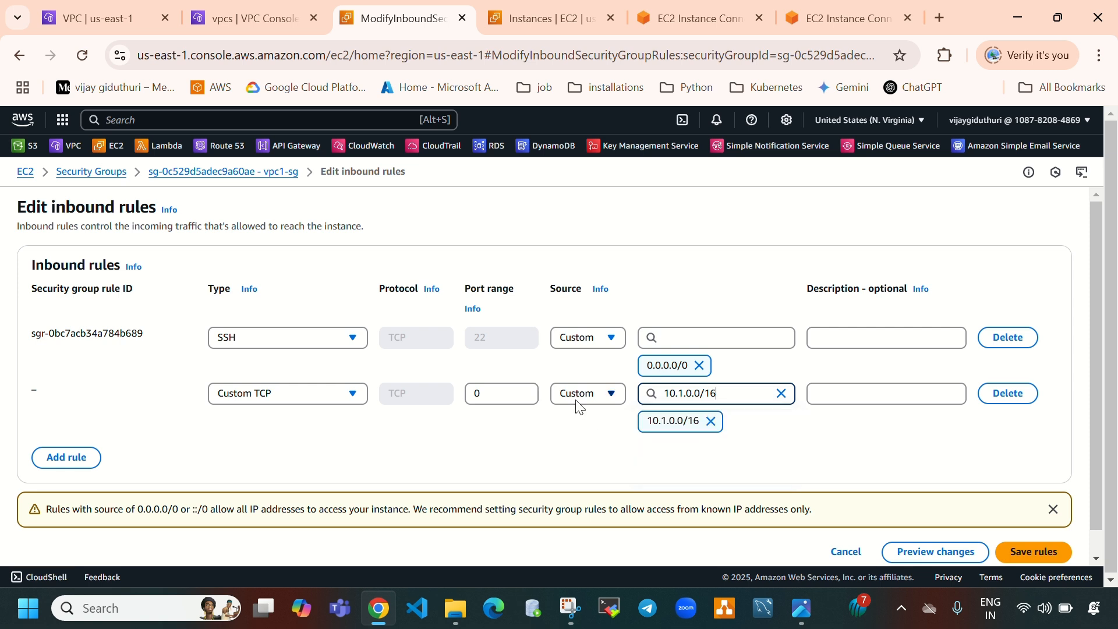
click(301, 397)
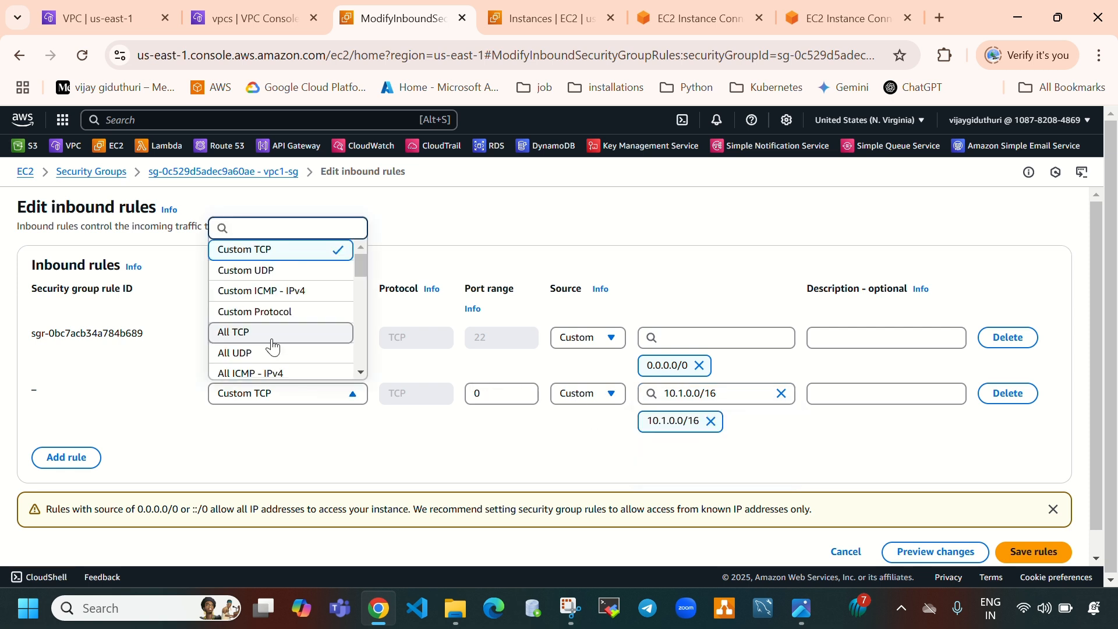
scroll(273, 348, down, 2)
click(279, 327)
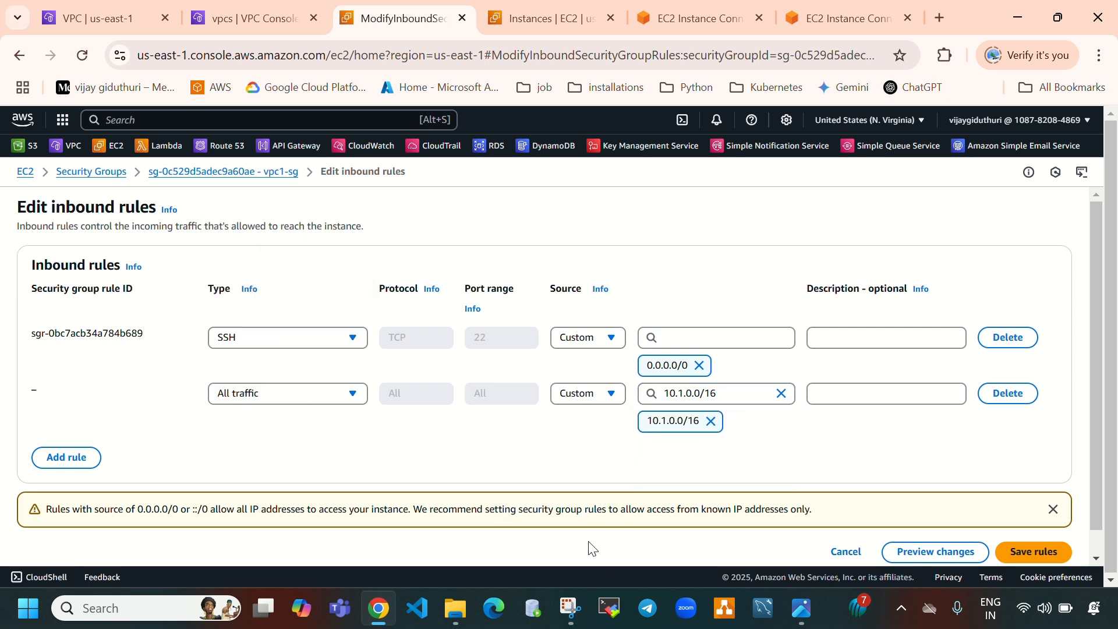
click(1025, 554)
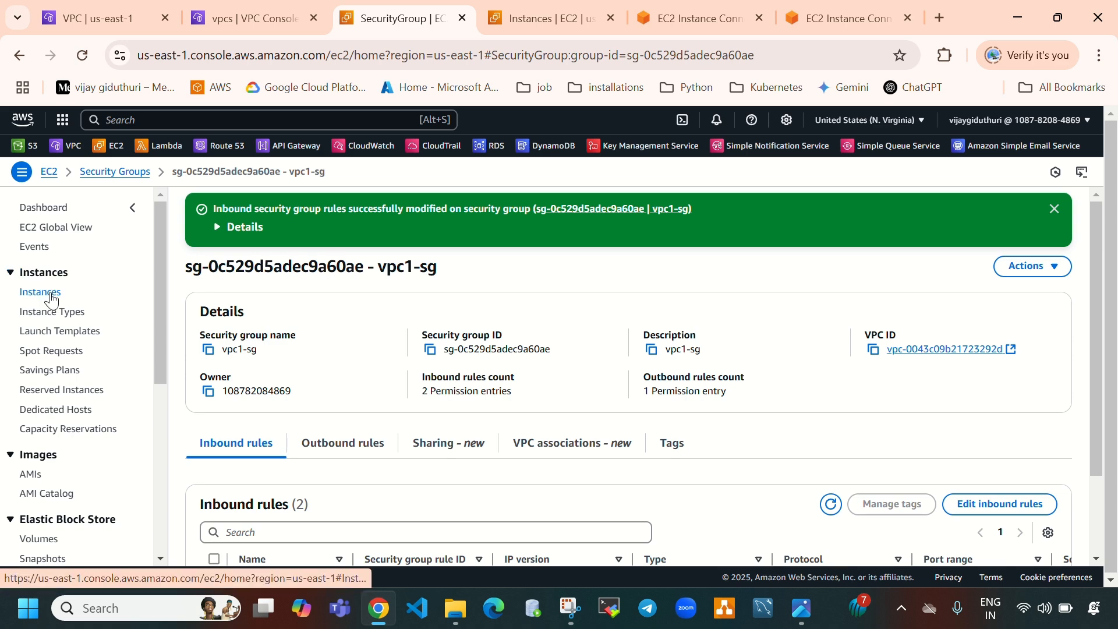
Open vpc2-instance's security group vpc2-sg and start editing its inbound rules
click(53, 294)
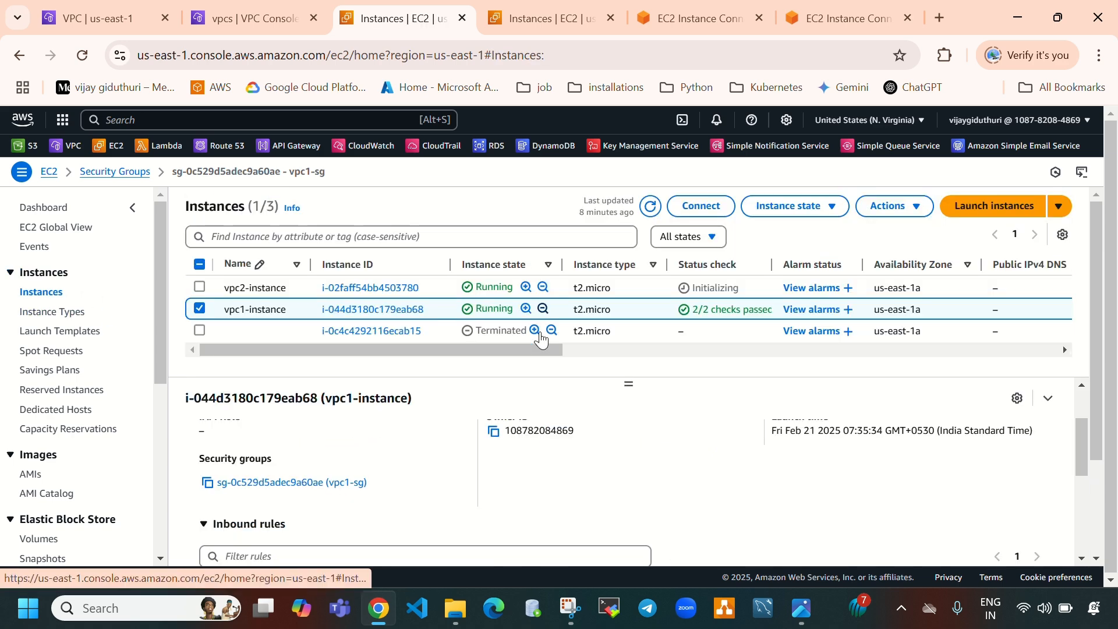
click(199, 309)
click(199, 287)
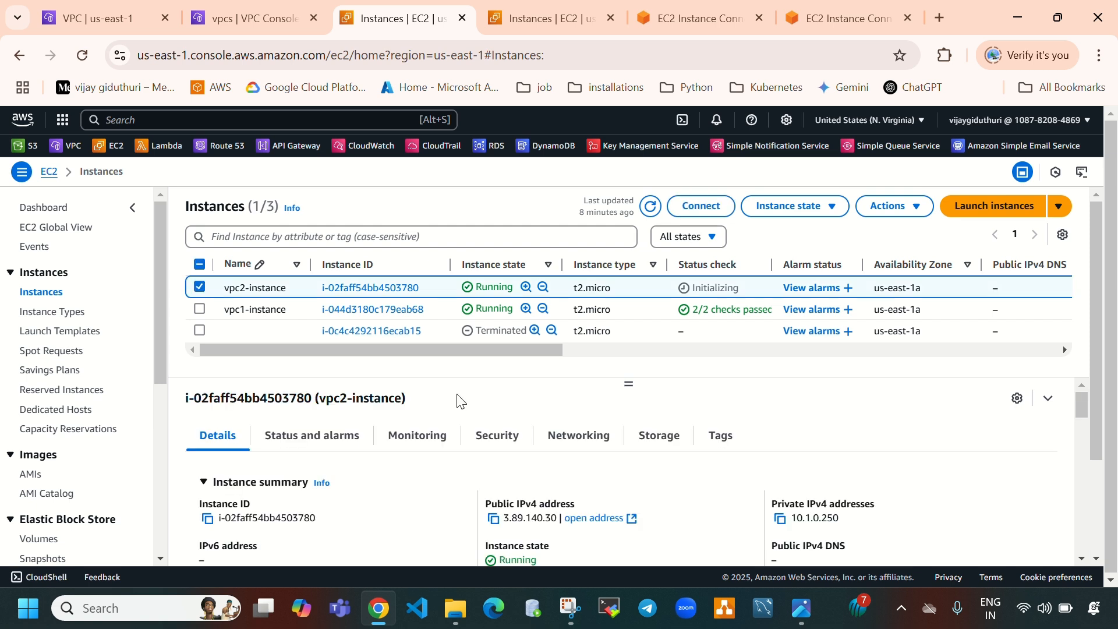
click(495, 437)
scroll(654, 469, down, 3)
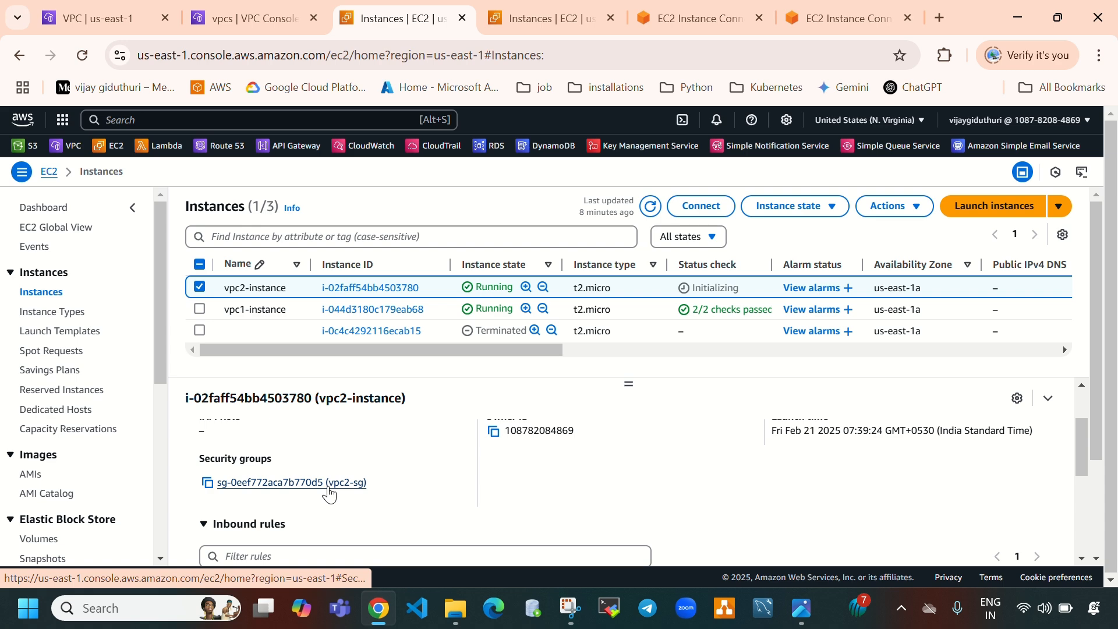
click(328, 488)
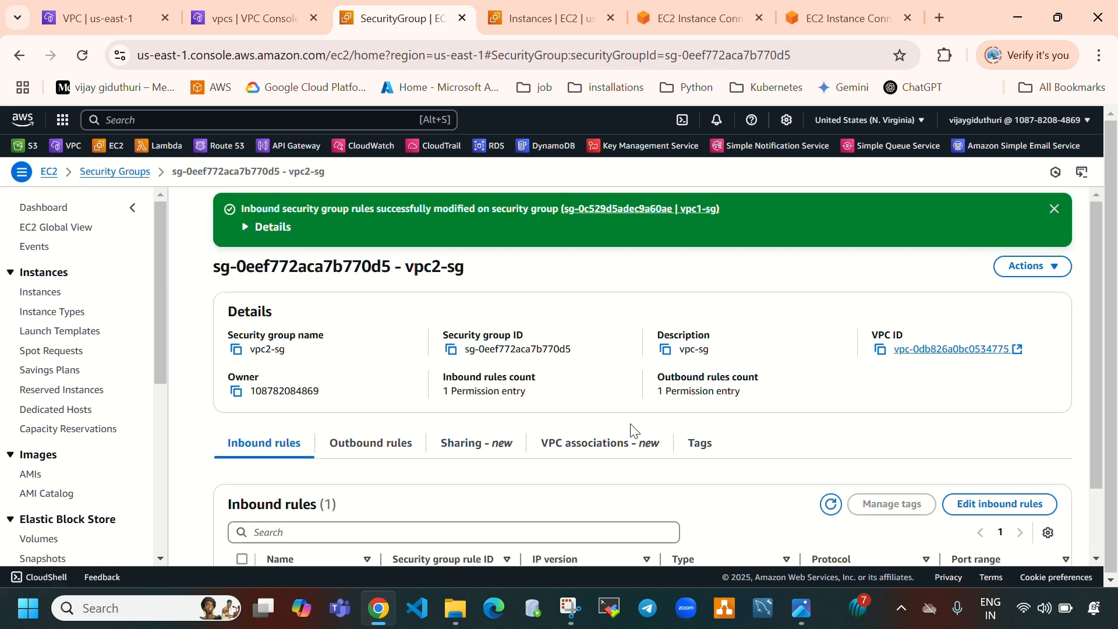
scroll(950, 431, down, 1)
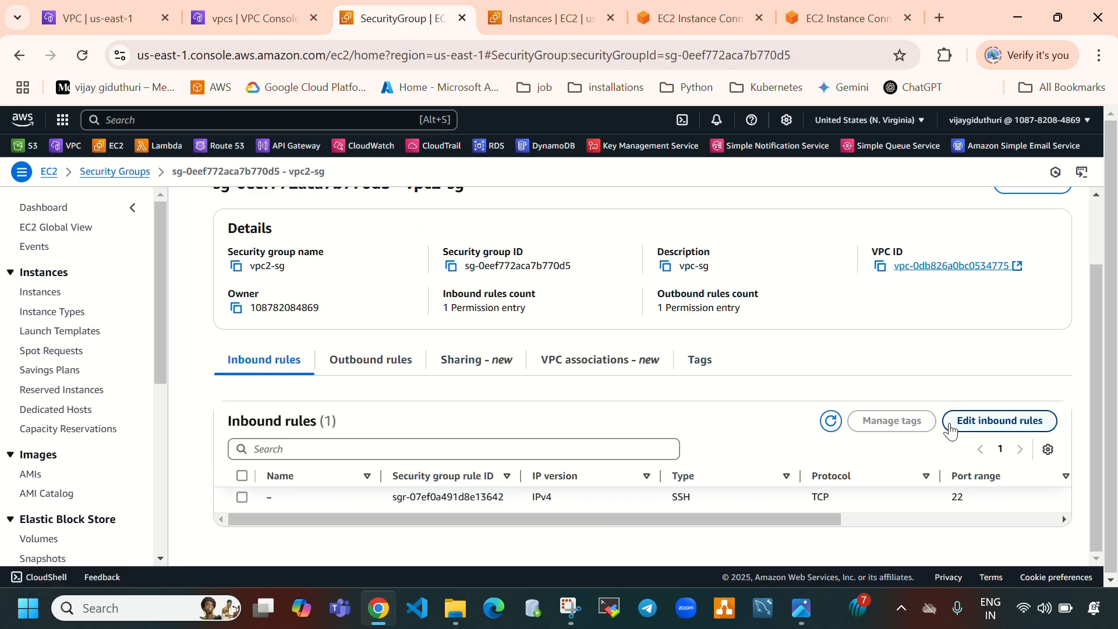
click(950, 430)
Copy vpc-1's IPv4 CIDR from its VPC details
click(219, 8)
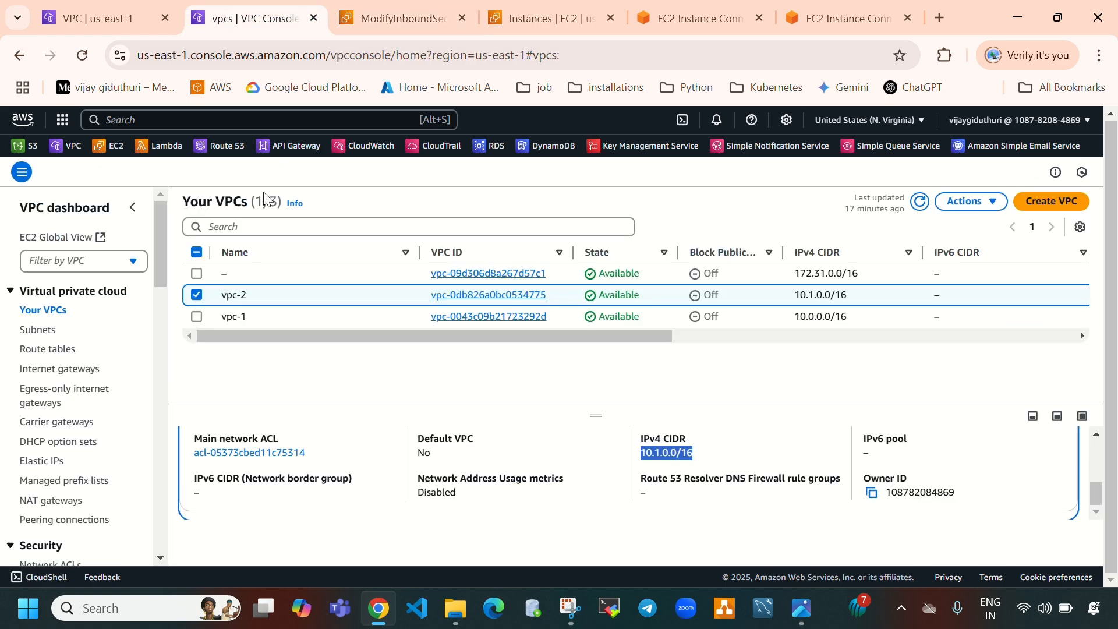
click(197, 295)
click(197, 317)
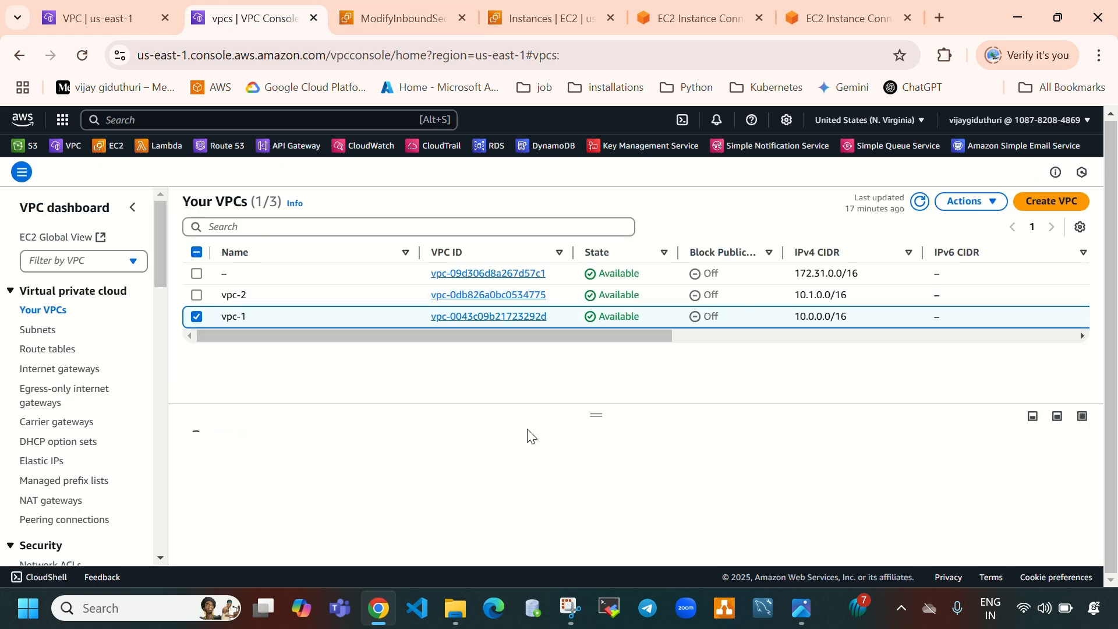
scroll(631, 481, down, 3)
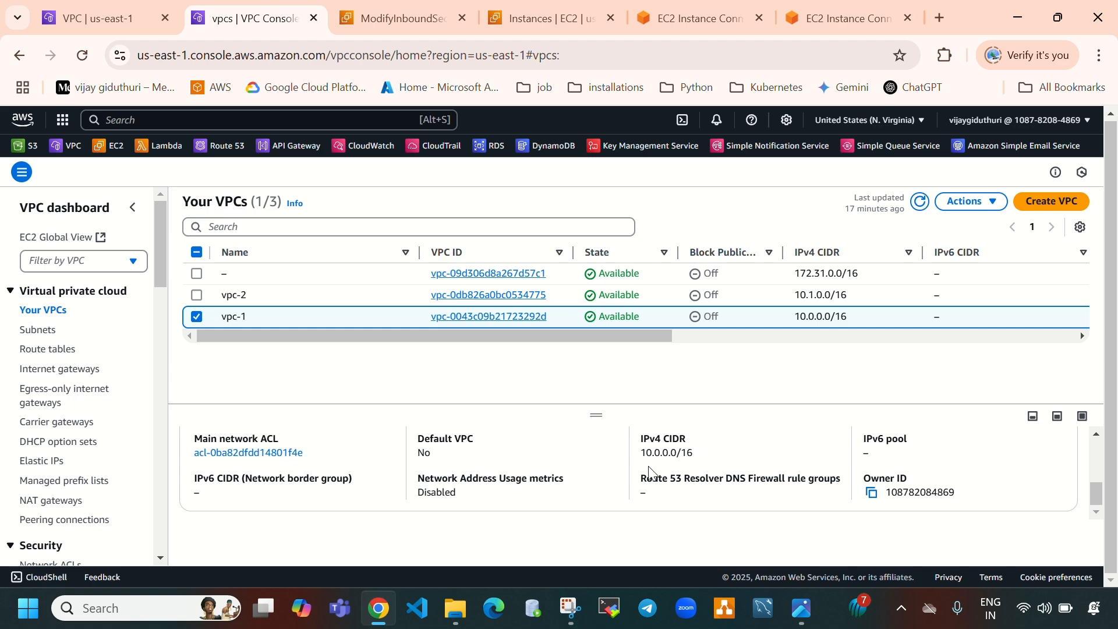
drag(641, 453, 702, 459)
key(ctrl+c)
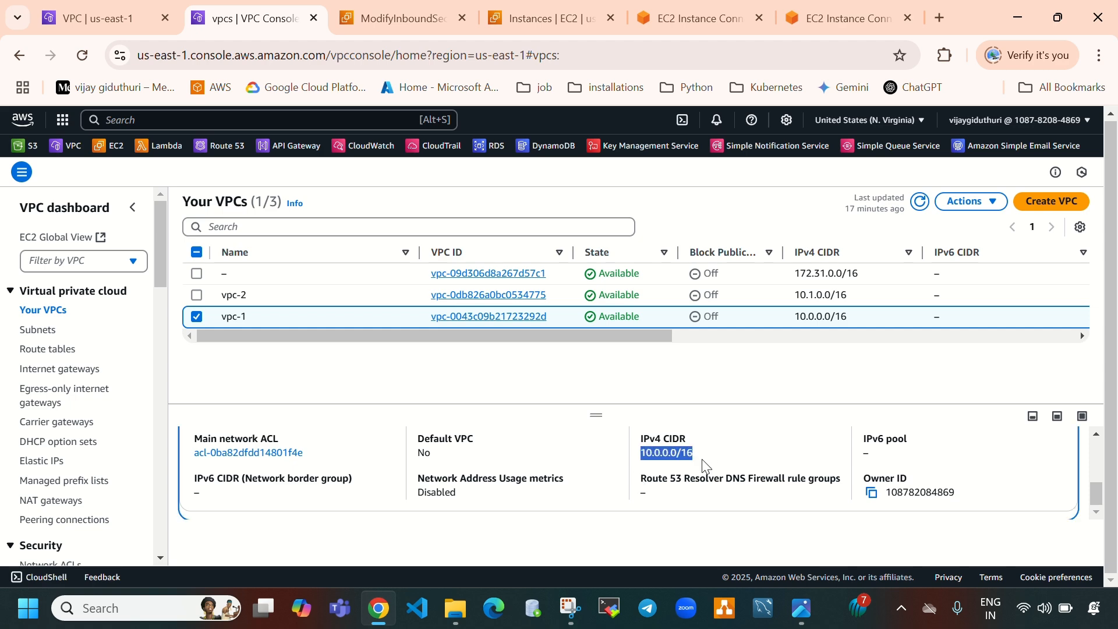
Add an inbound rule to vpc2-sg allowing All traffic from 10.0.0.0/16 and save the rules
click(384, 18)
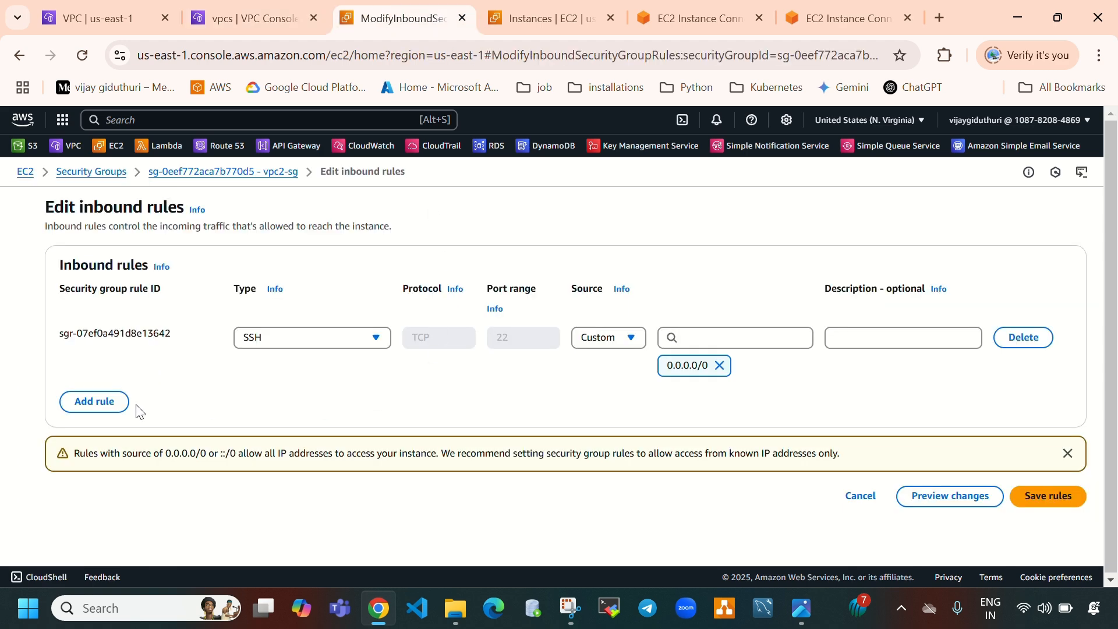
click(113, 408)
click(240, 394)
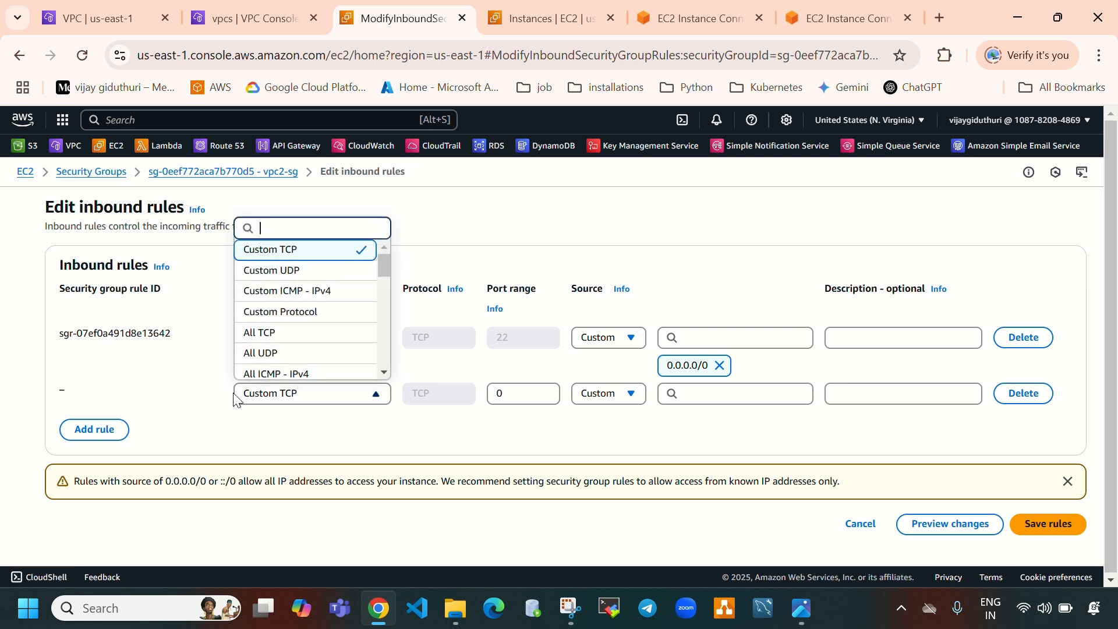
scroll(297, 323, down, 2)
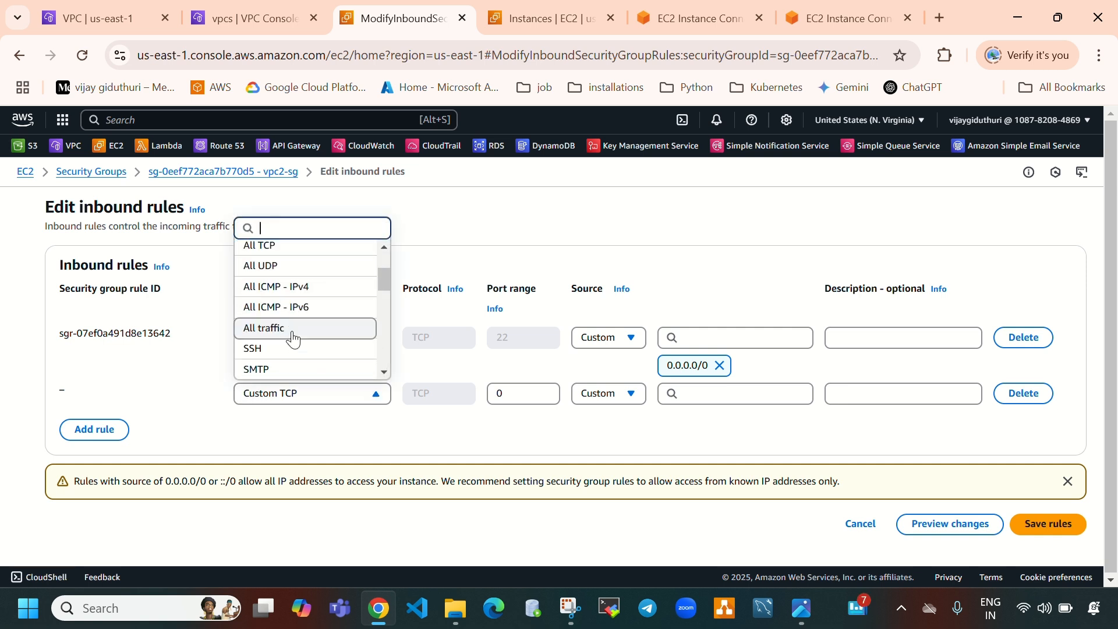
click(291, 328)
click(708, 398)
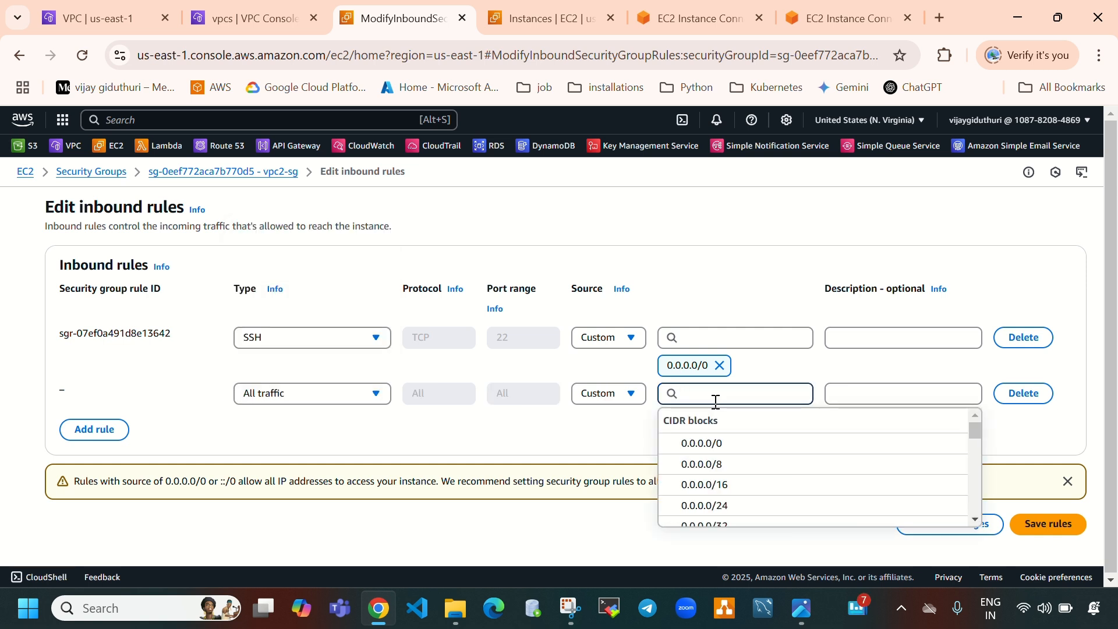
key(ctrl+v)
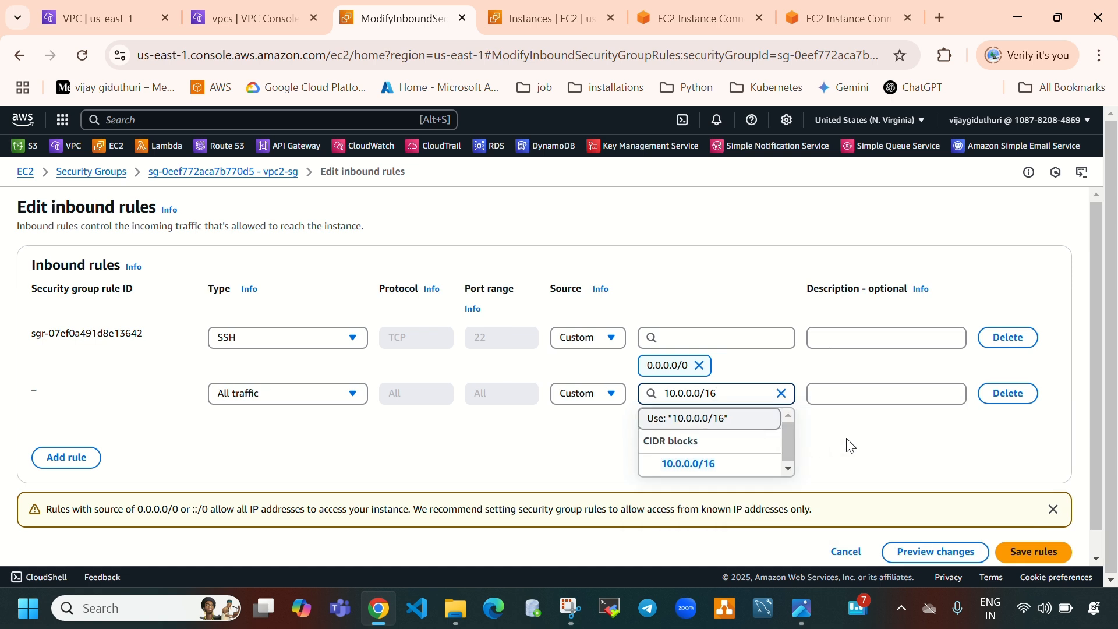
click(865, 444)
scroll(869, 450, down, 1)
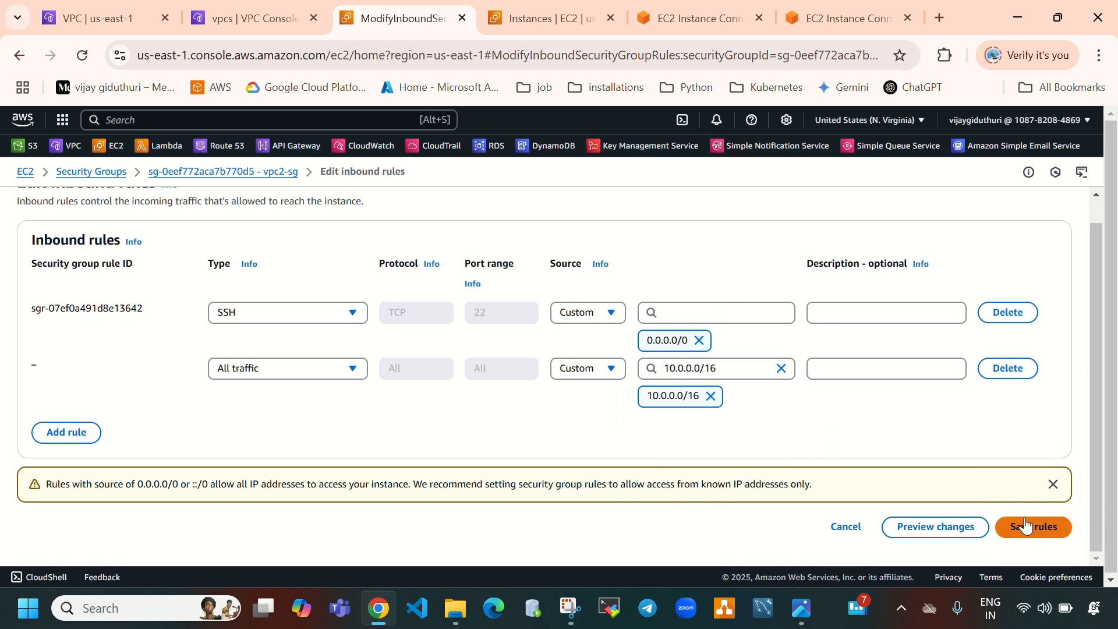
click(1027, 526)
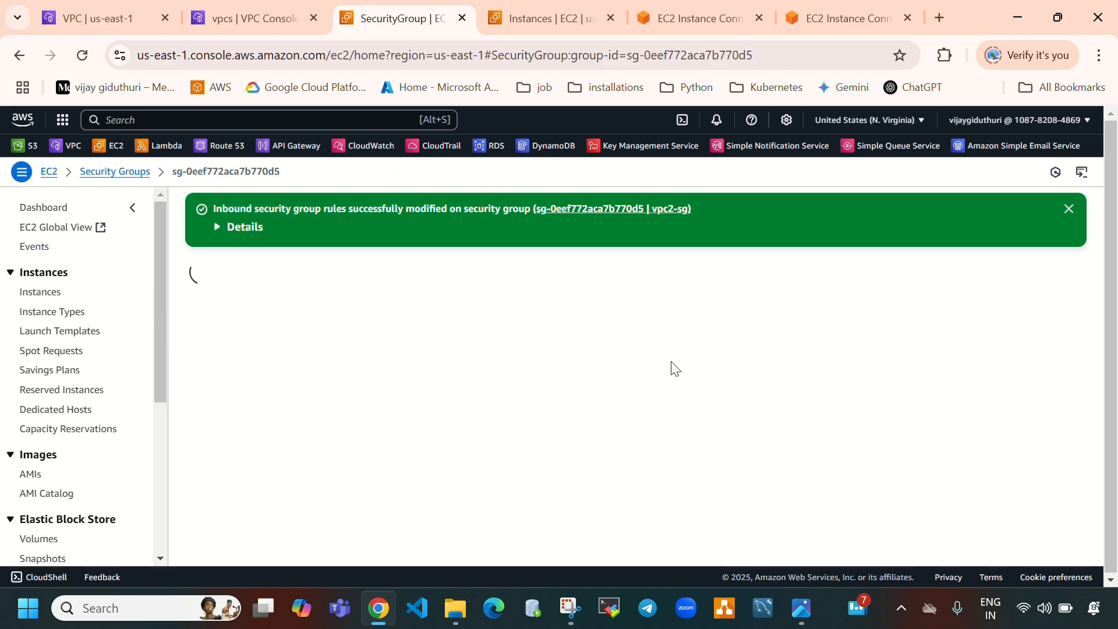
Stop the running pings in both the vpc2-instance and vpc1-instance terminals
click(712, 15)
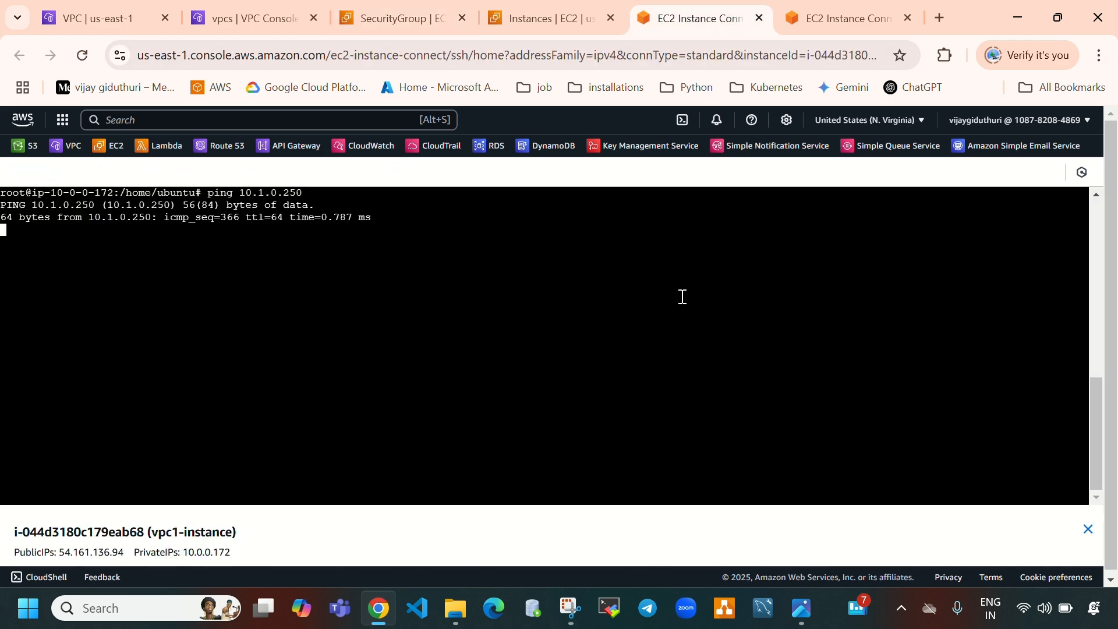
click(843, 16)
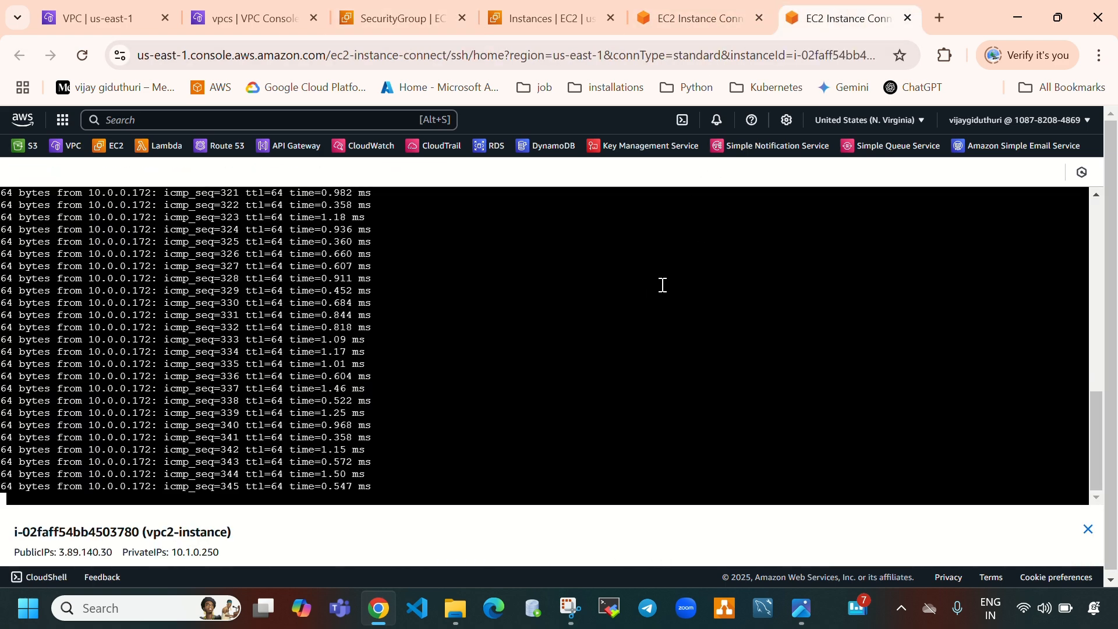
click(699, 18)
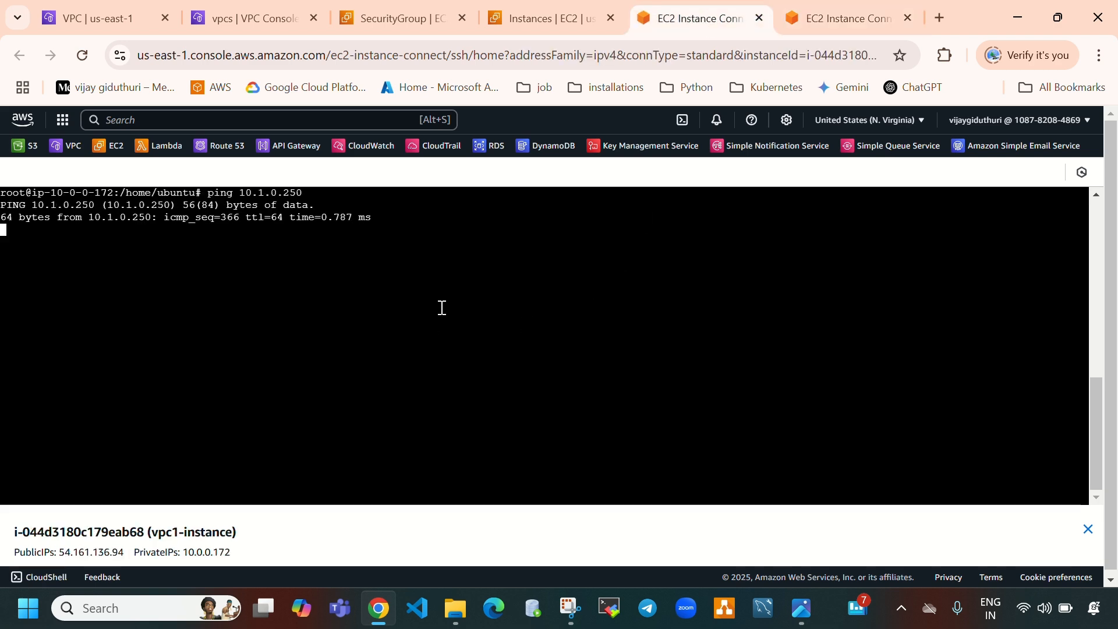
key(ctrl+Tab)
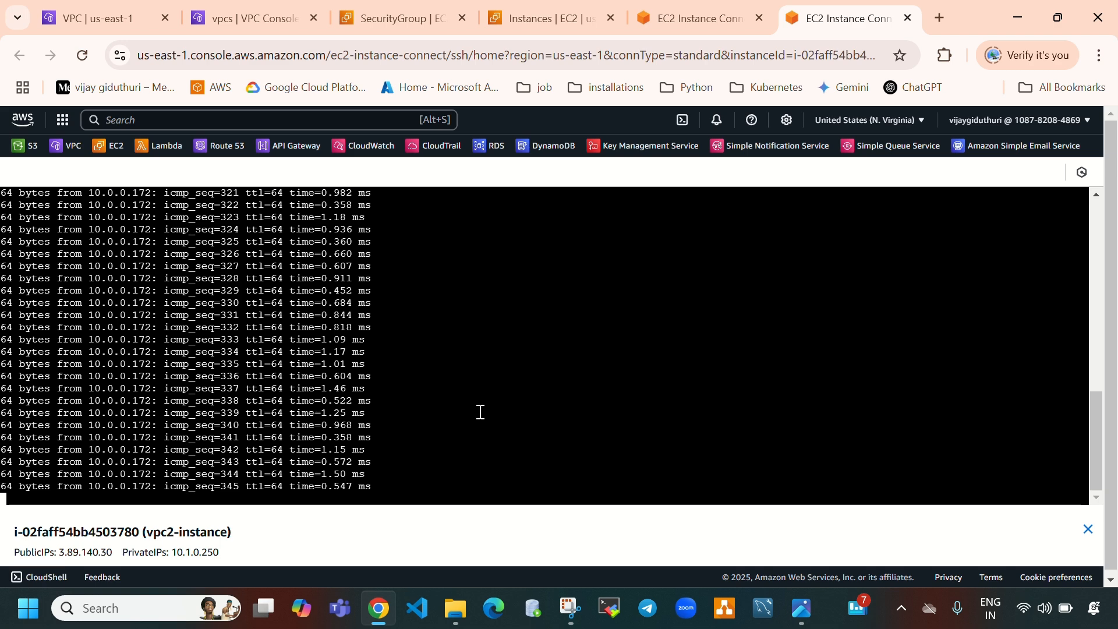
key(ctrl+c)
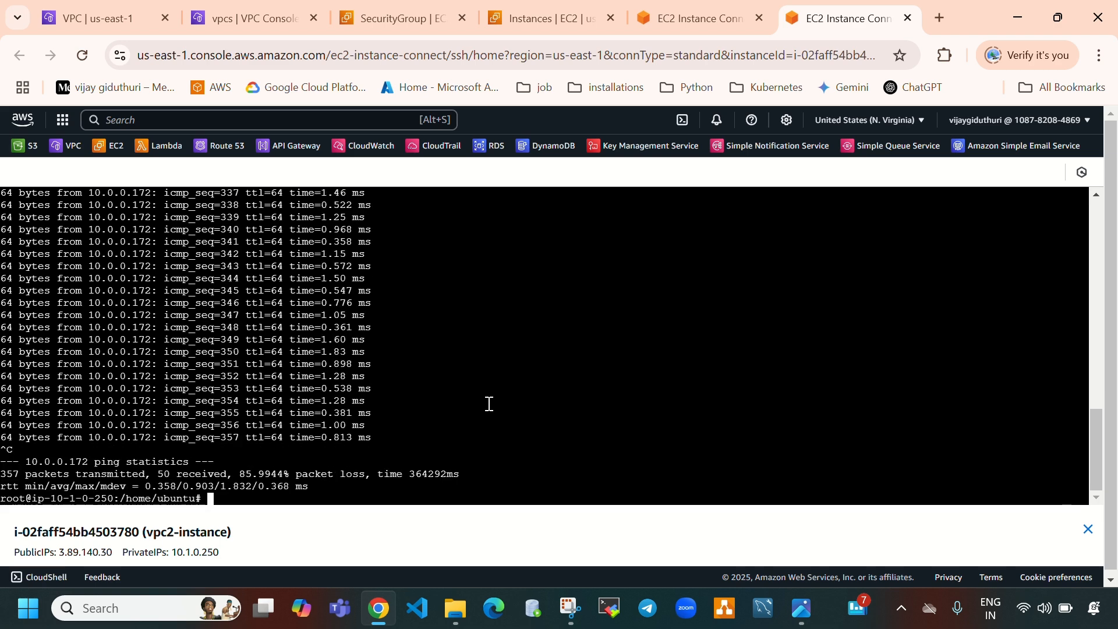
click(724, 18)
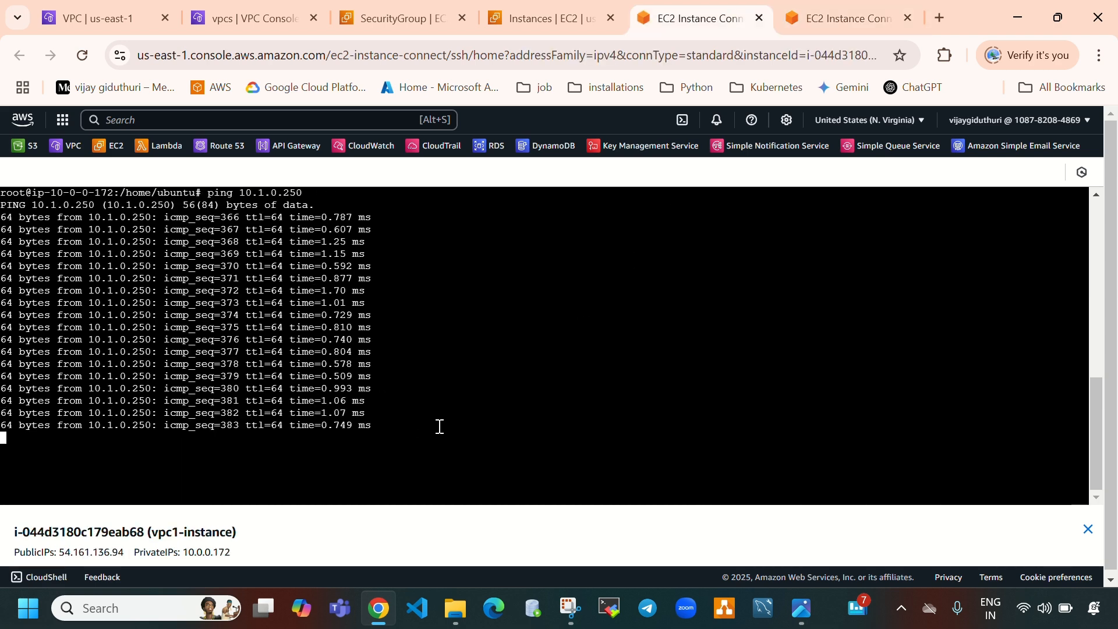
click(391, 19)
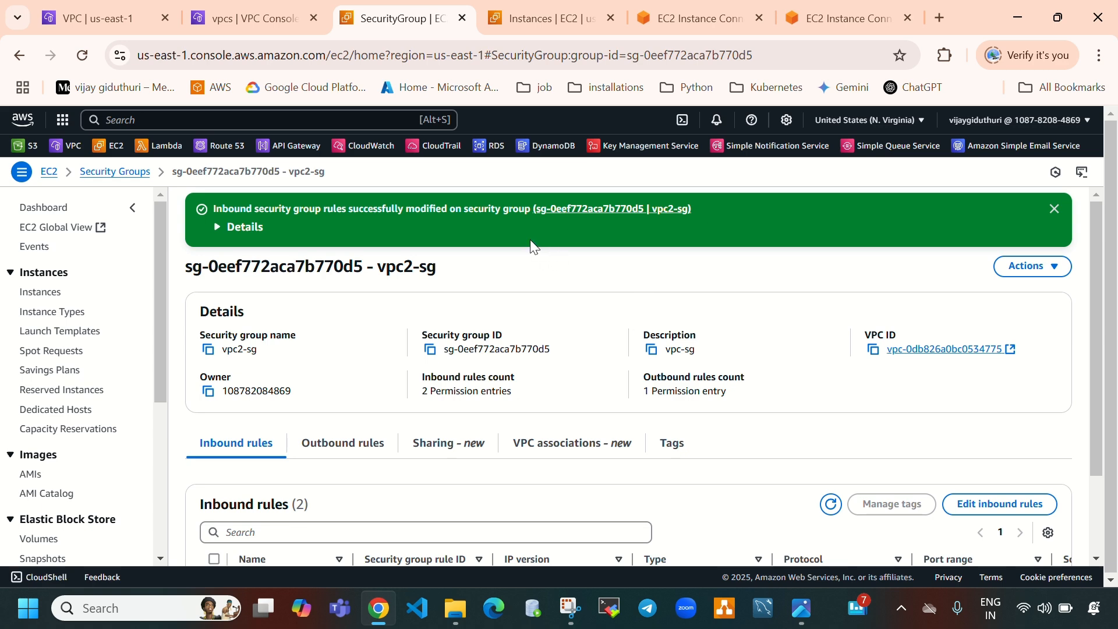
click(738, 16)
key(ctrl+c)
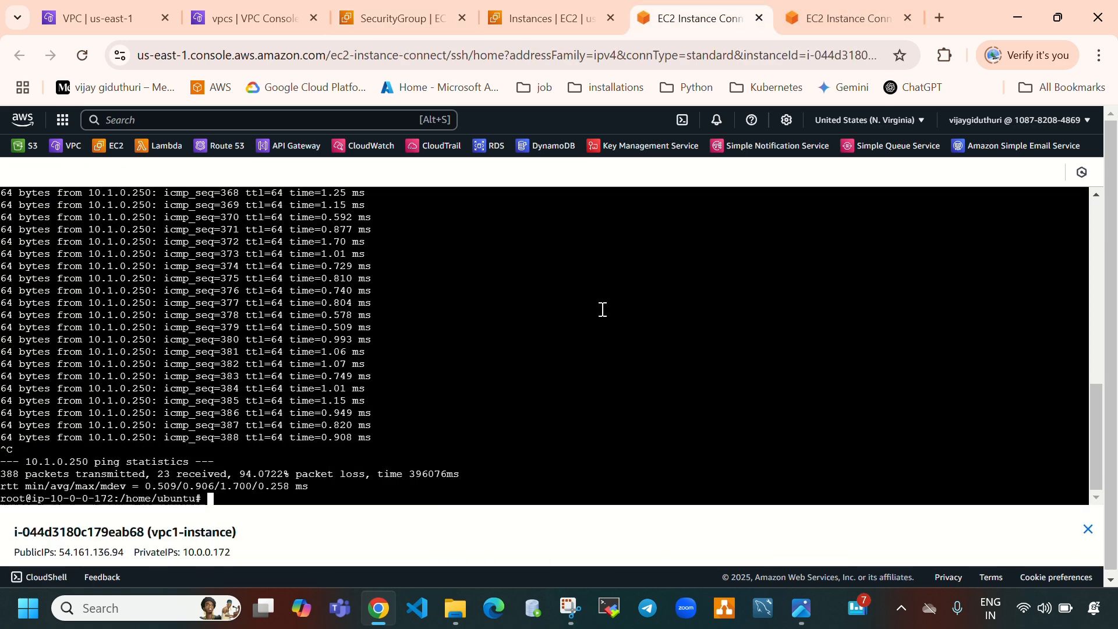
Clear the screens of both instance terminals
key(ctrl+l)
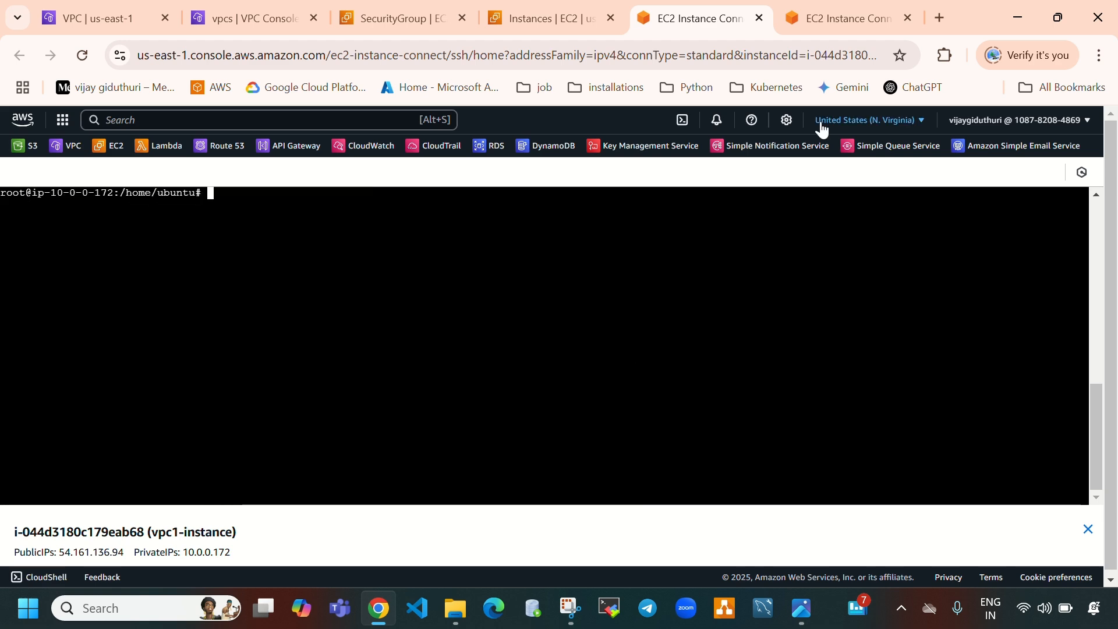
click(844, 18)
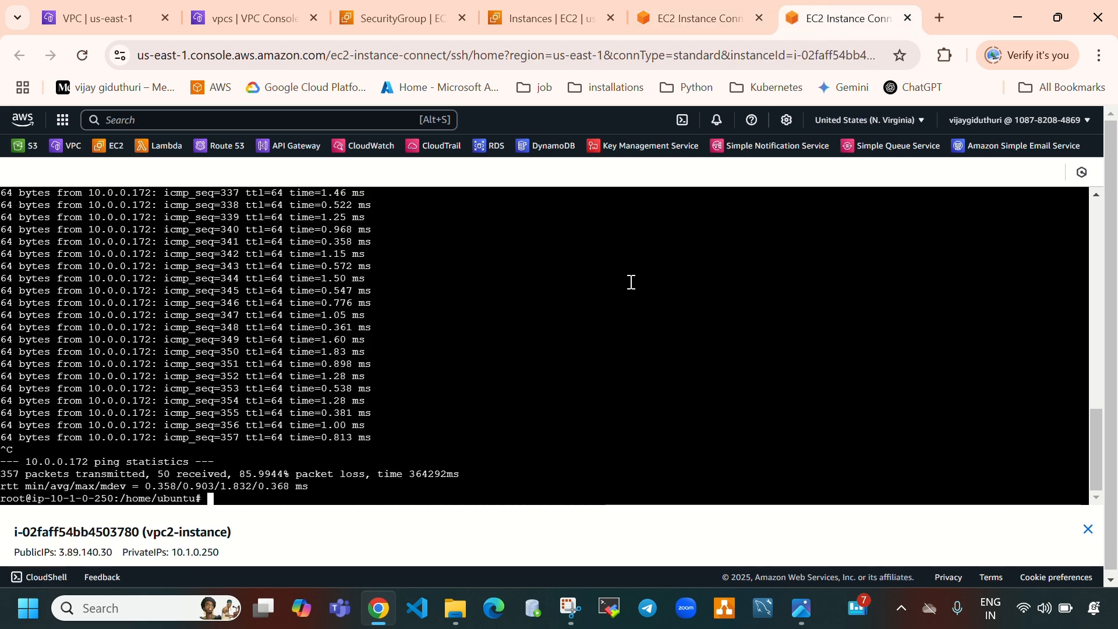
key(ctrl+l)
Open the EC2 instances list and look up vpc1-instance's private IPv4 address
click(400, 19)
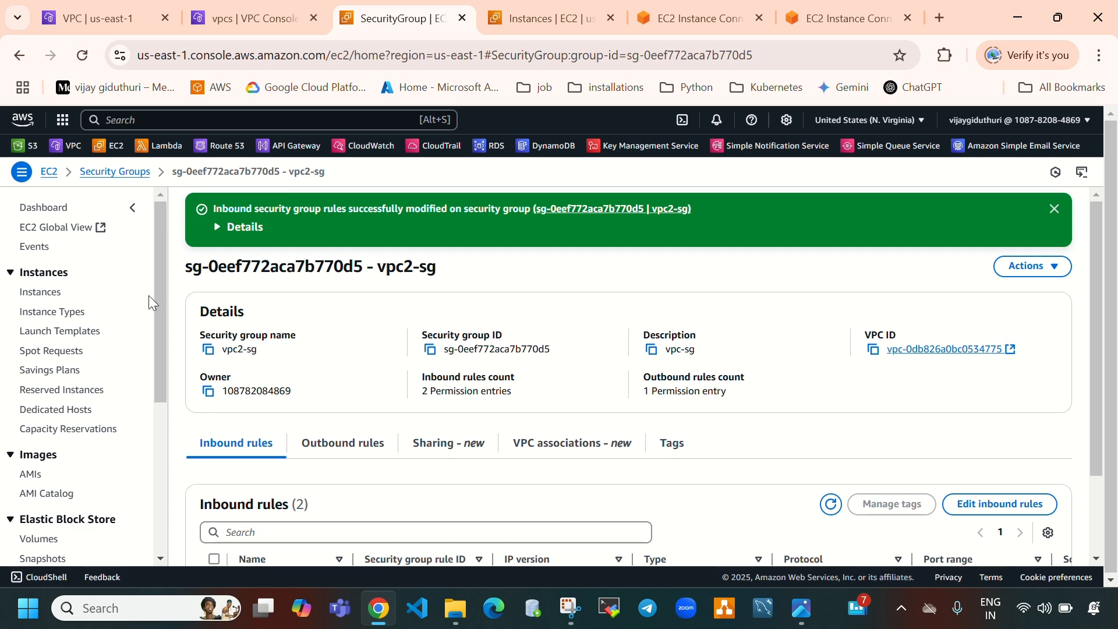
click(39, 292)
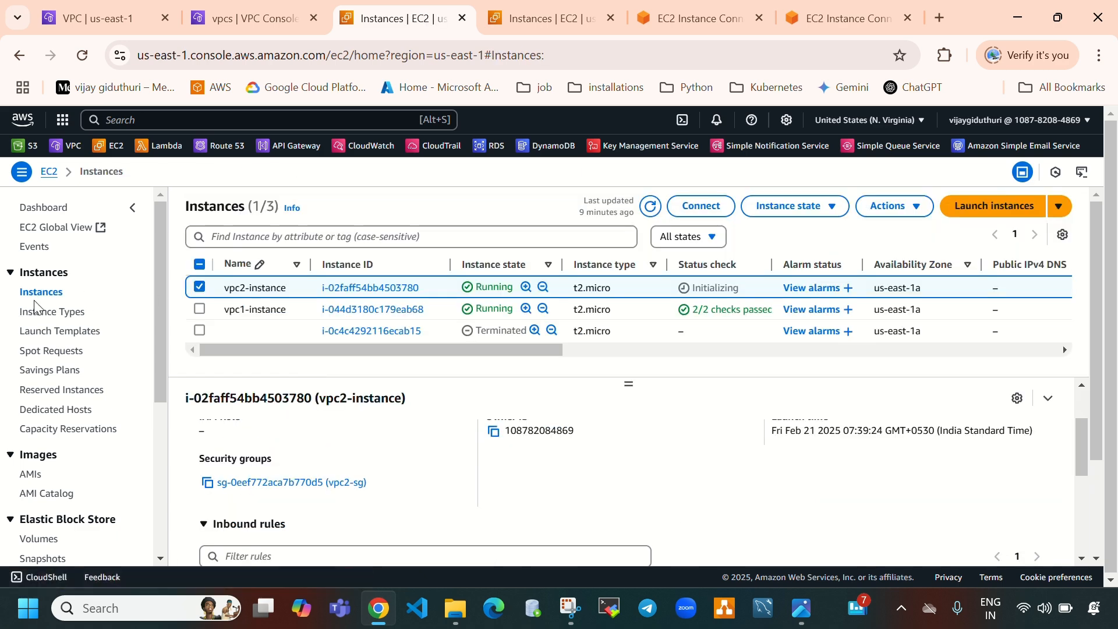
click(200, 286)
click(200, 308)
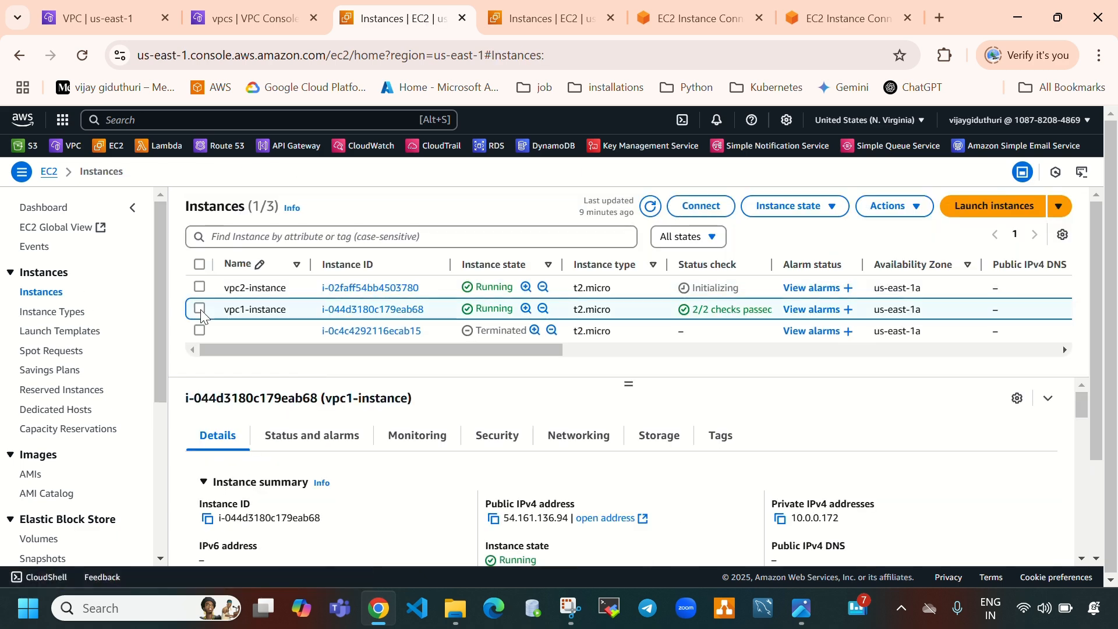
click(200, 309)
drag(793, 521, 839, 520)
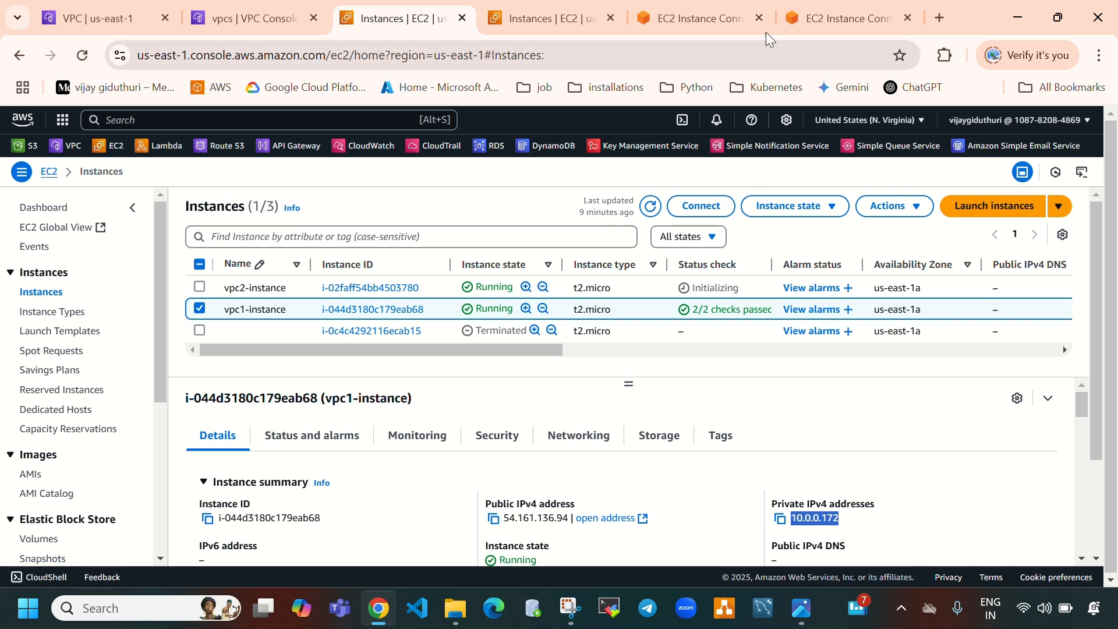
click(725, 14)
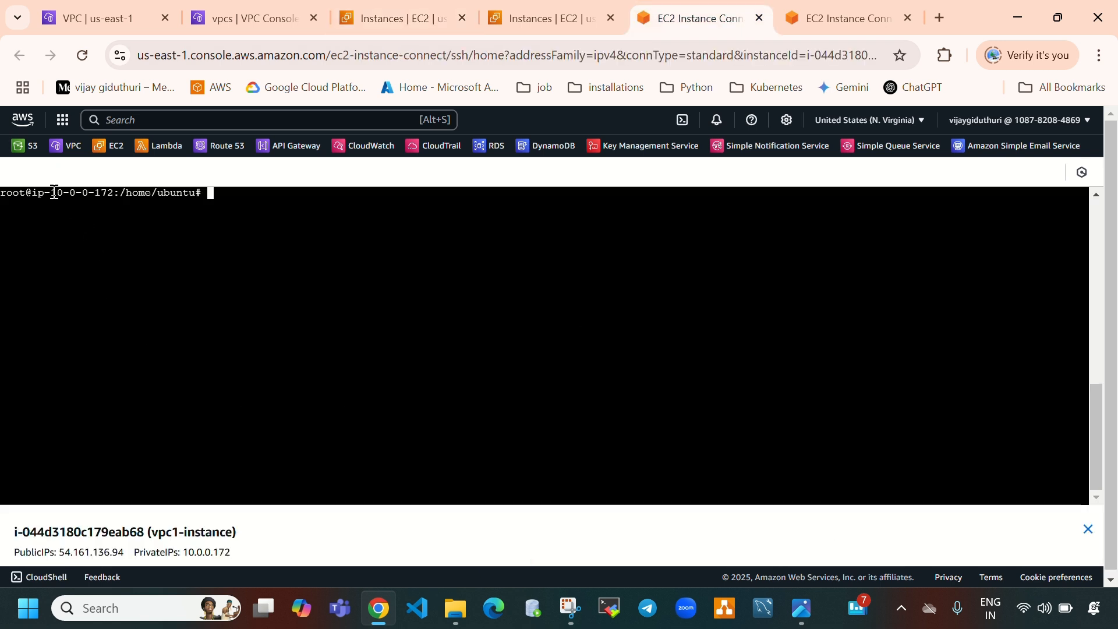
drag(54, 192, 128, 198)
click(857, 23)
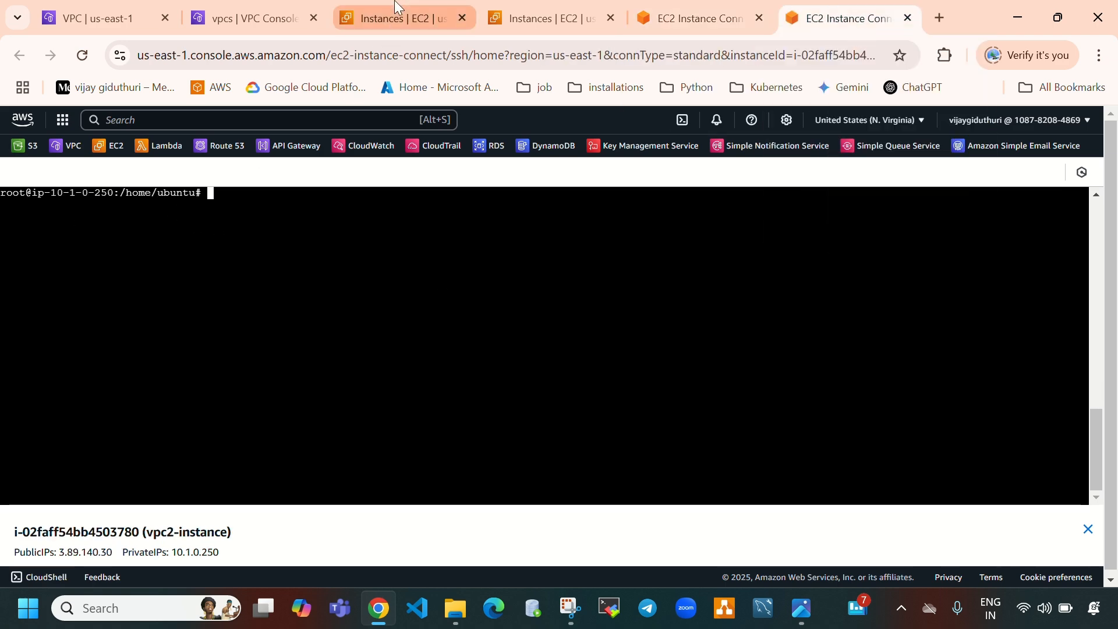
Copy vpc2-instance's private IPv4 address from its instance details
click(389, 21)
click(200, 309)
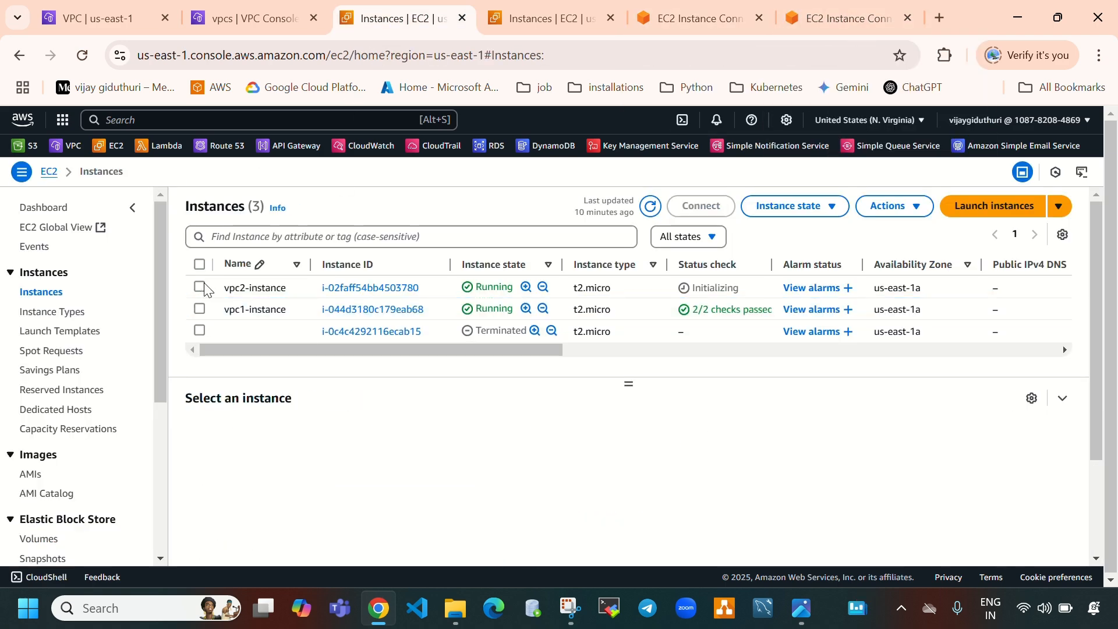
click(219, 290)
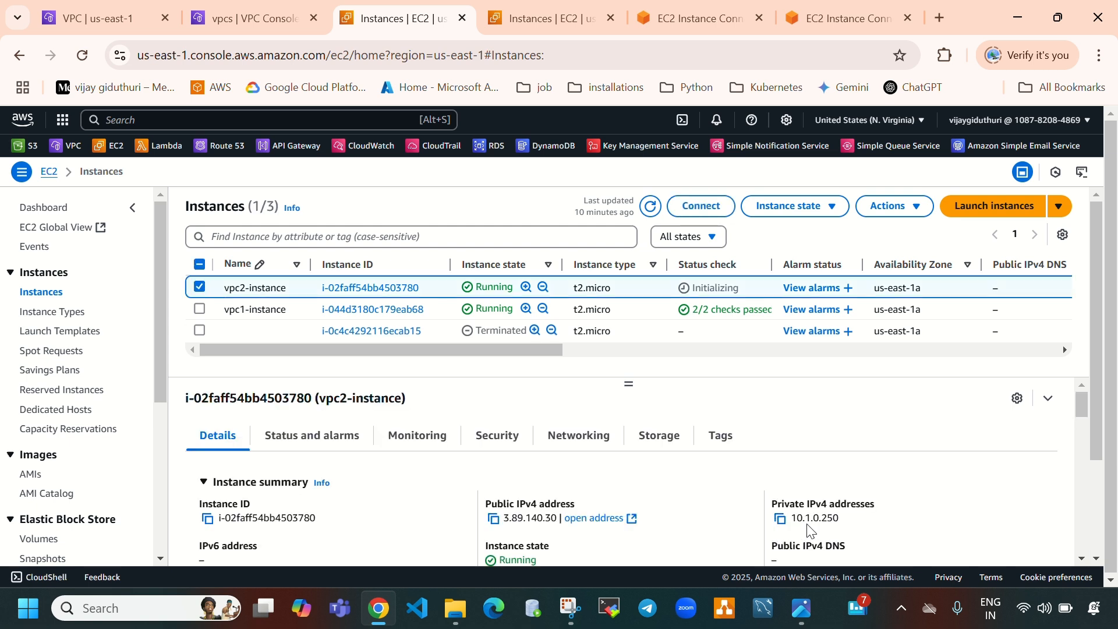
drag(839, 519, 790, 519)
click(927, 507)
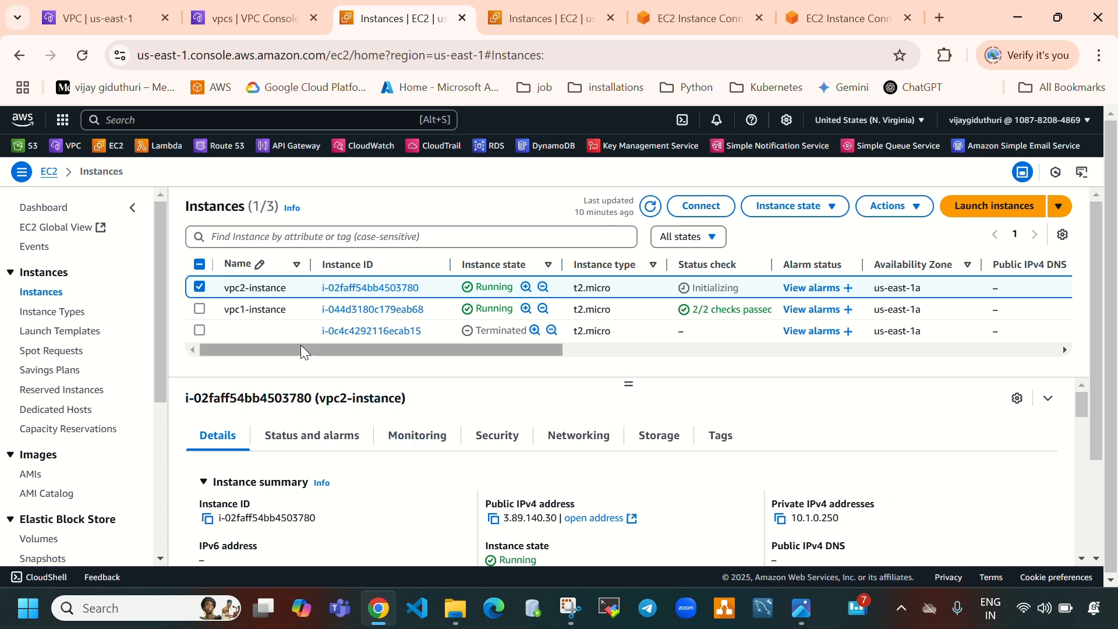
click(779, 518)
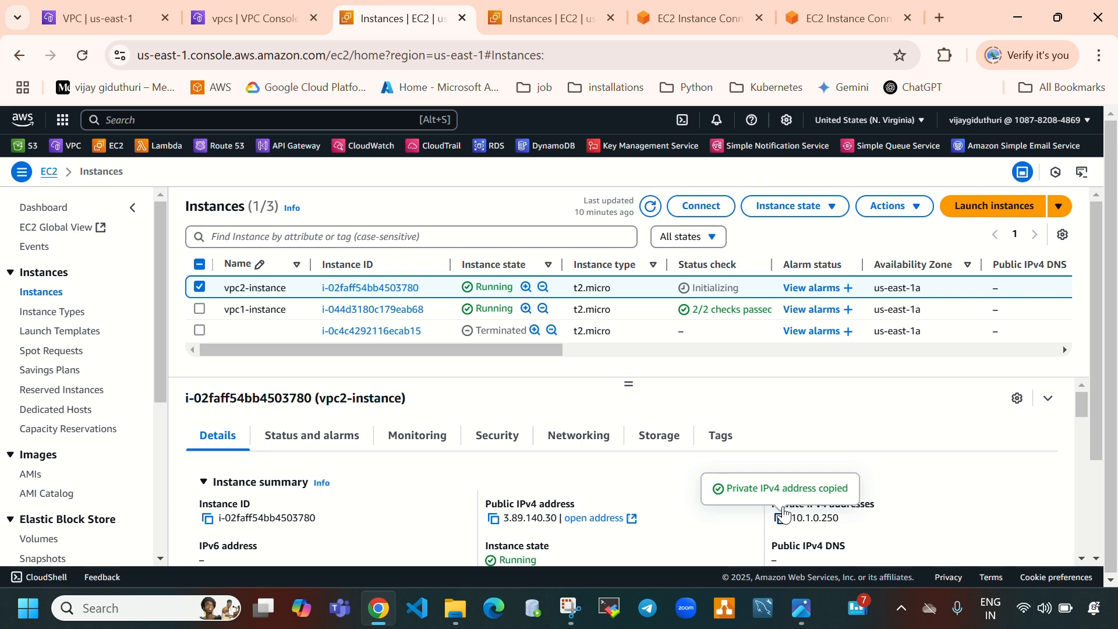
Ping 10.1.0.250 from the vpc1-instance terminal
click(693, 7)
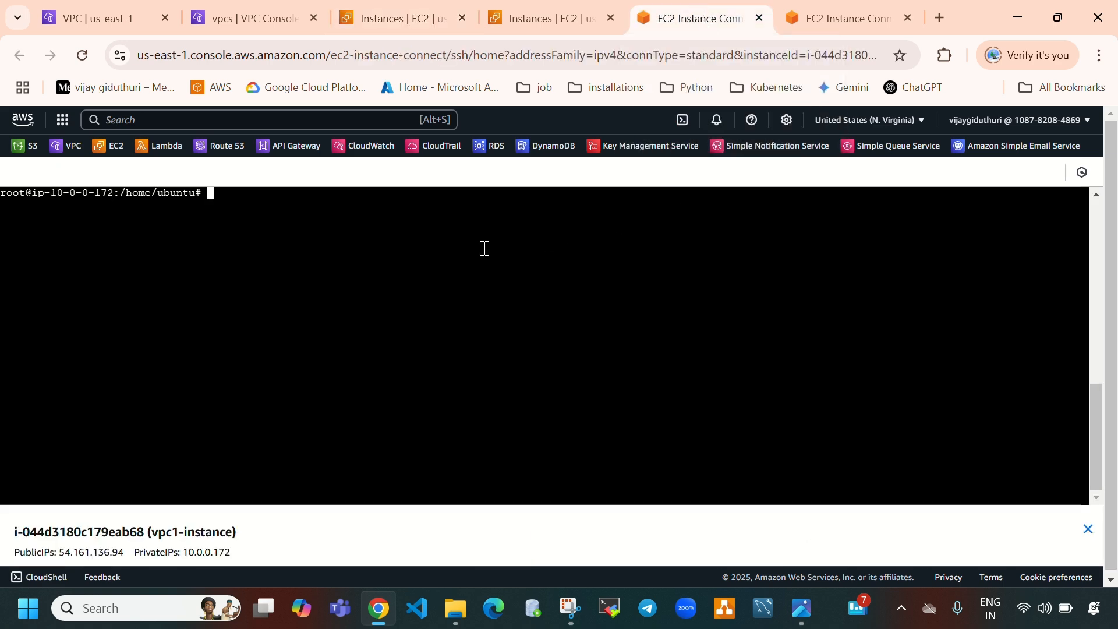
text(ping)
right_click(241, 194)
click(283, 368)
key(Return)
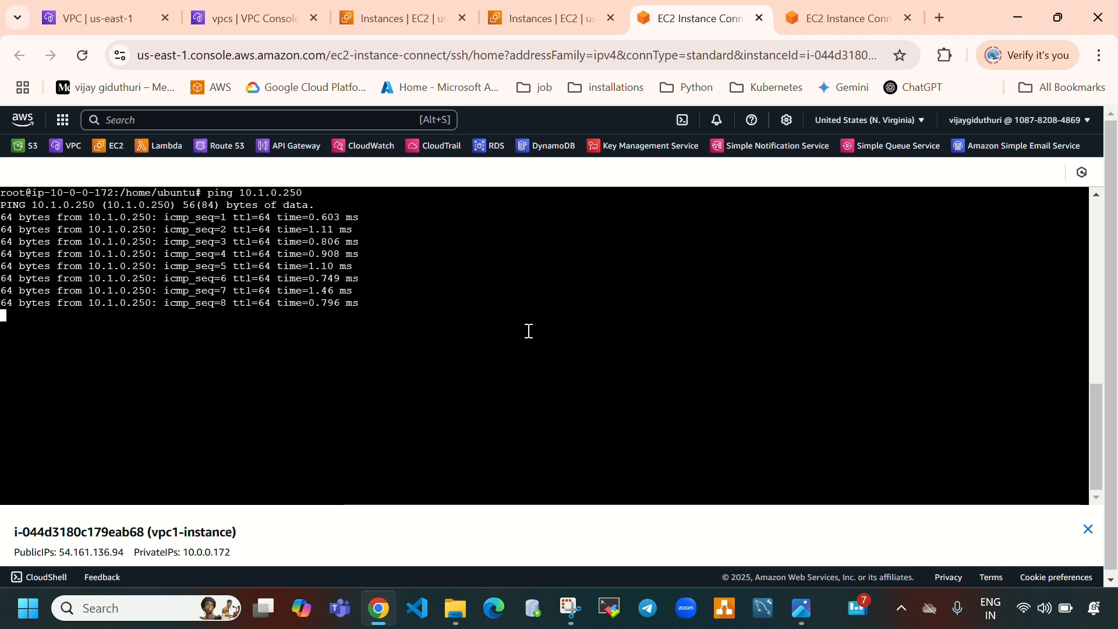
Copy vpc1-instance's private IPv4 address from its instance details
click(387, 18)
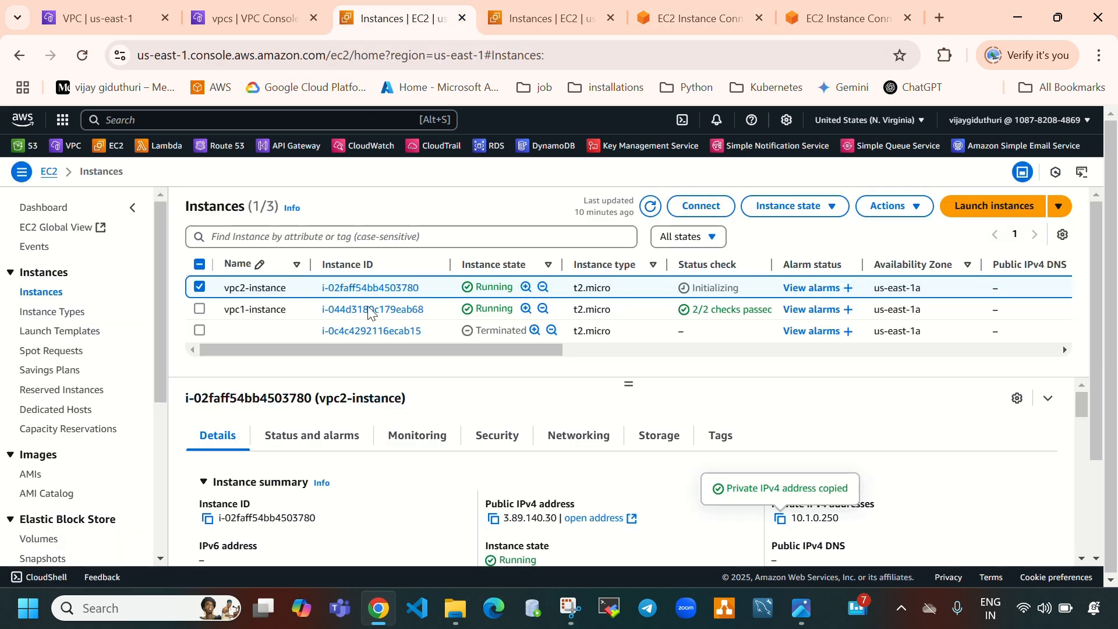
click(200, 288)
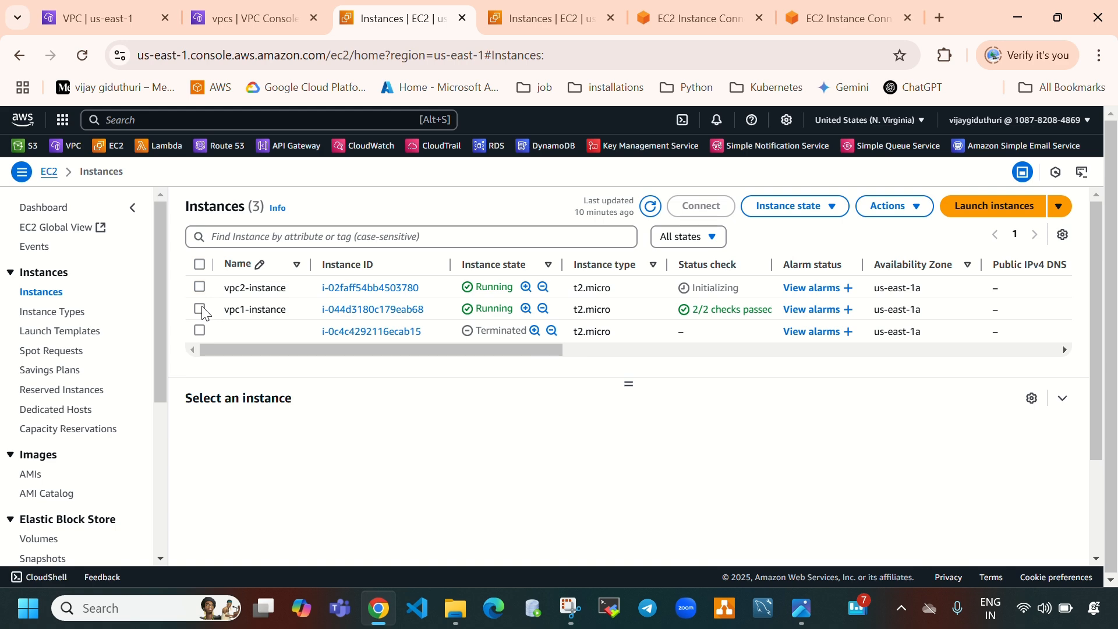
click(200, 308)
click(777, 521)
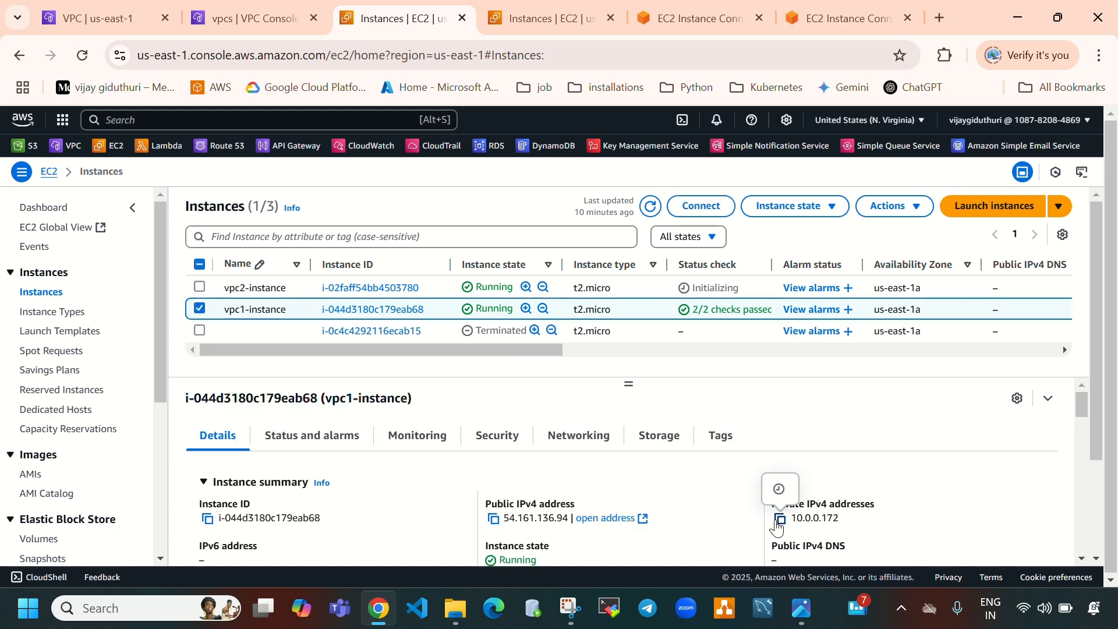
Ping 10.0.0.172 from the vpc2-instance terminal
click(827, 17)
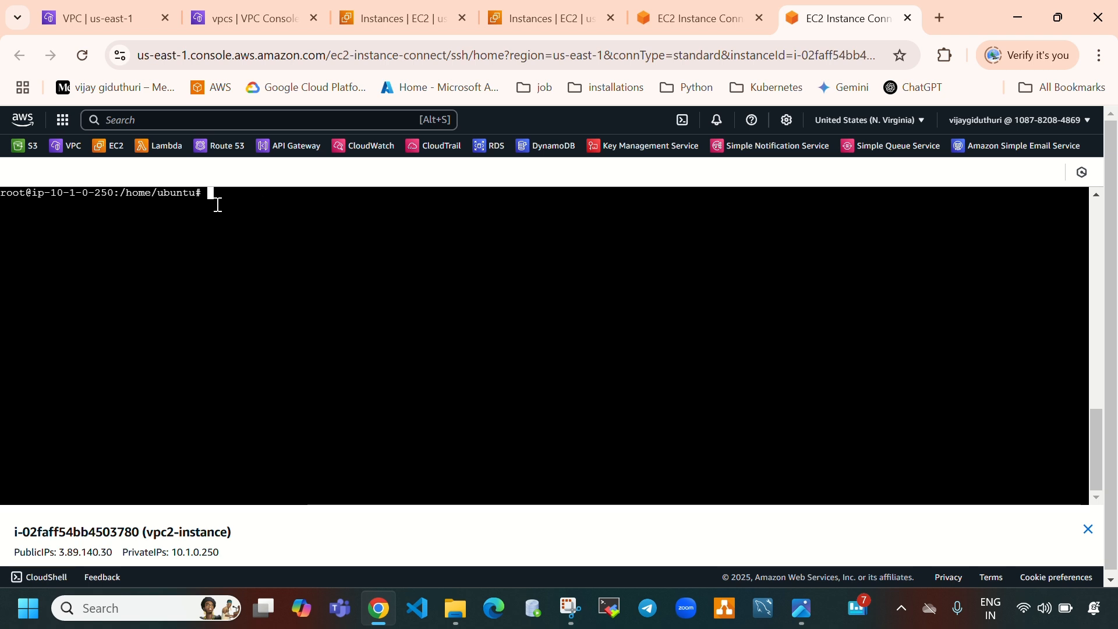
text(ping)
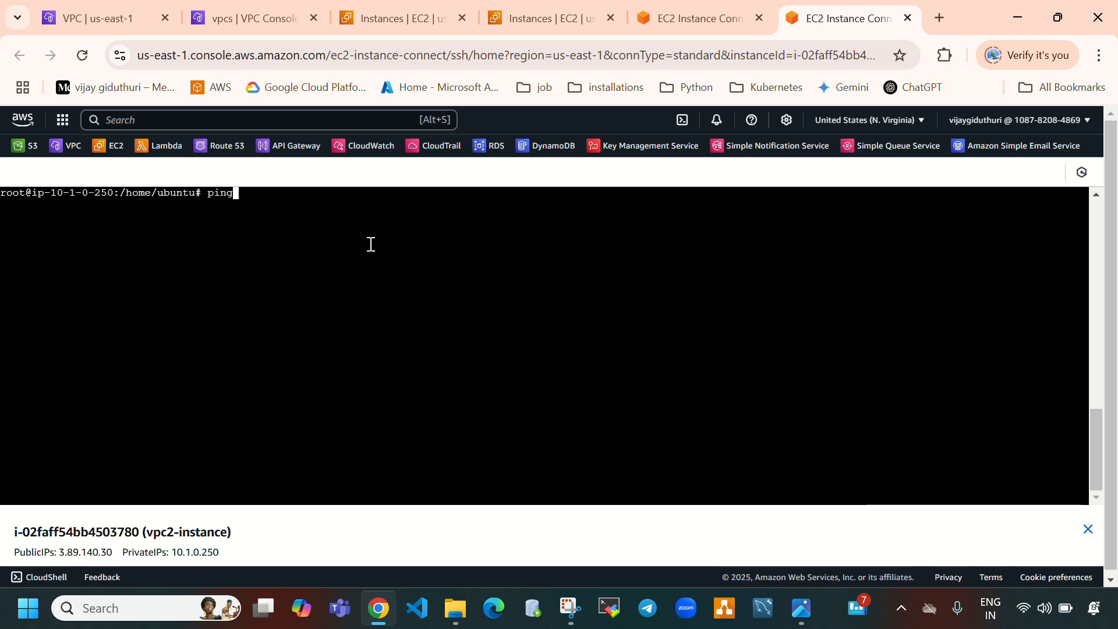
right_click(242, 198)
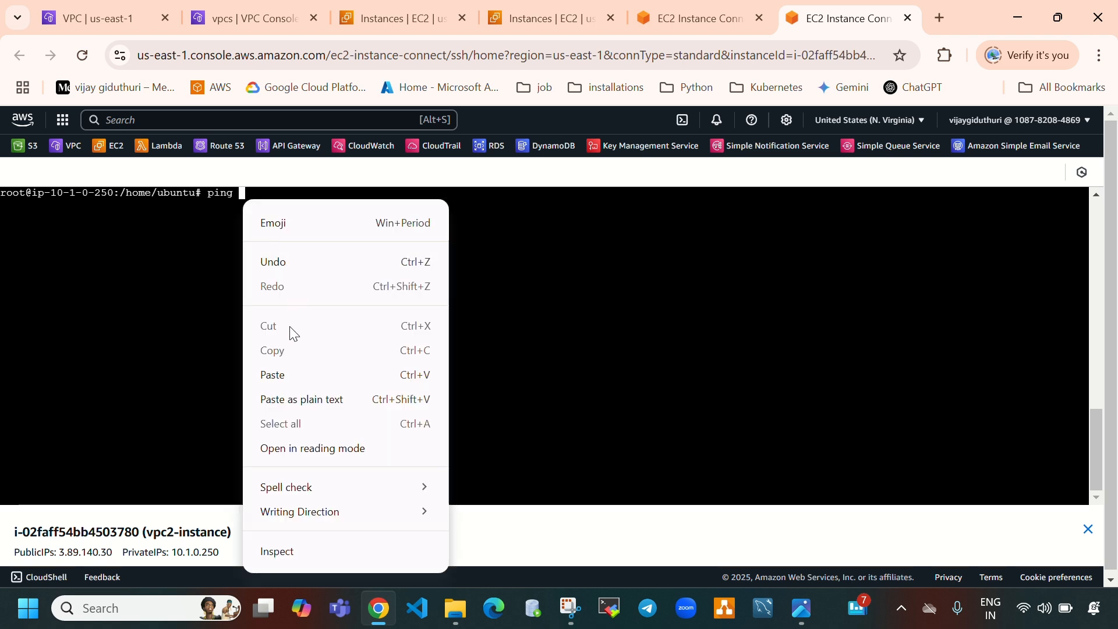
click(276, 376)
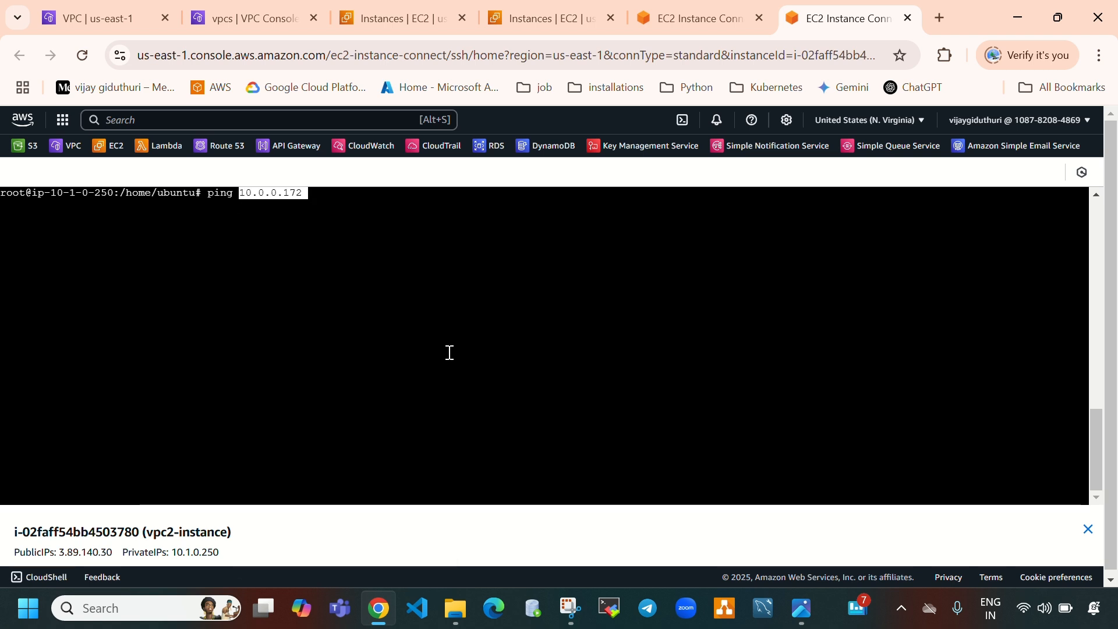
key(Return)
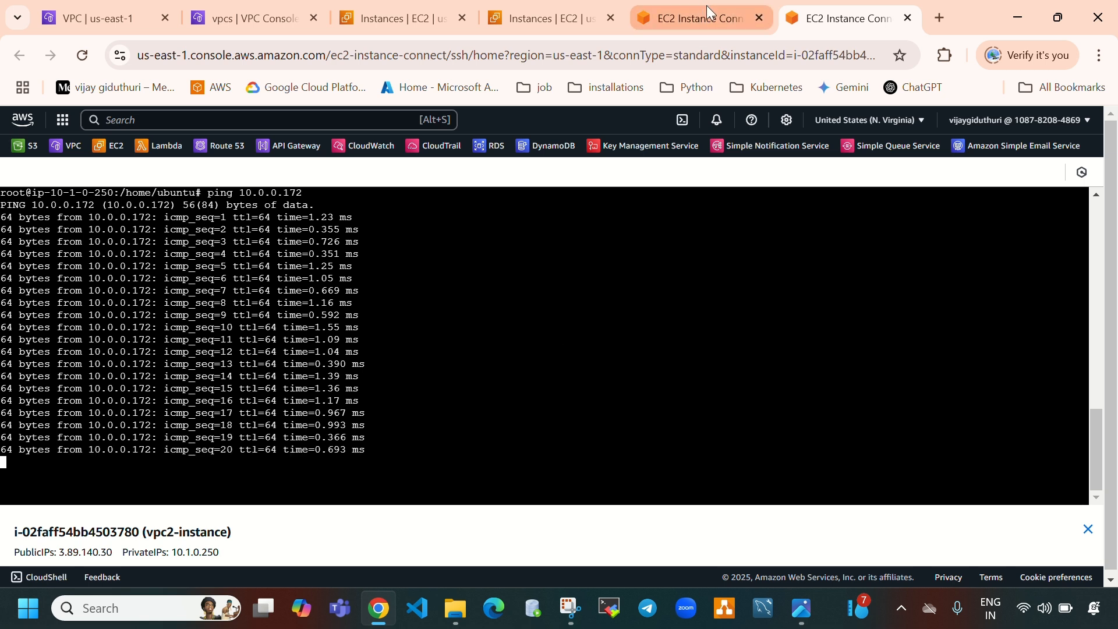
Close both EC2 Instance Connect terminal tabs
mouse_move(707, 5)
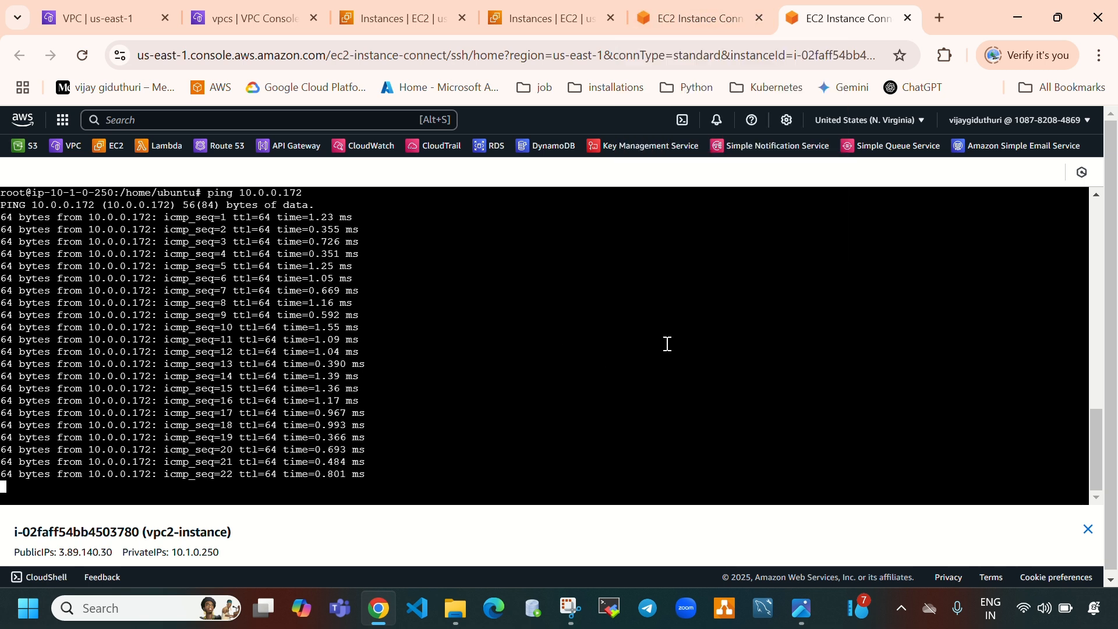
click(720, 25)
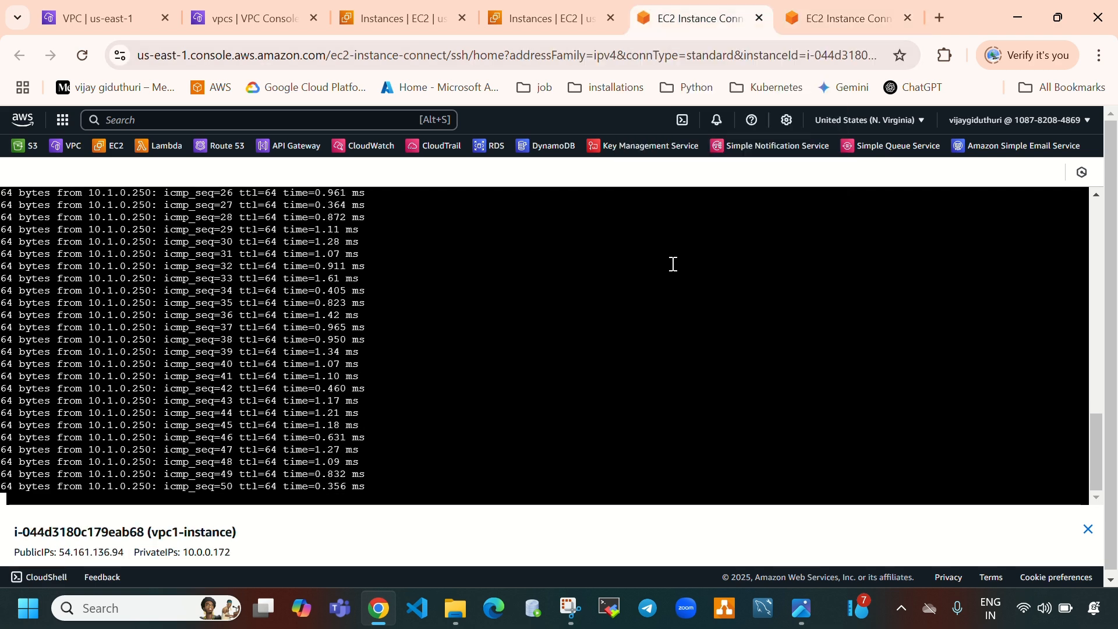
click(380, 7)
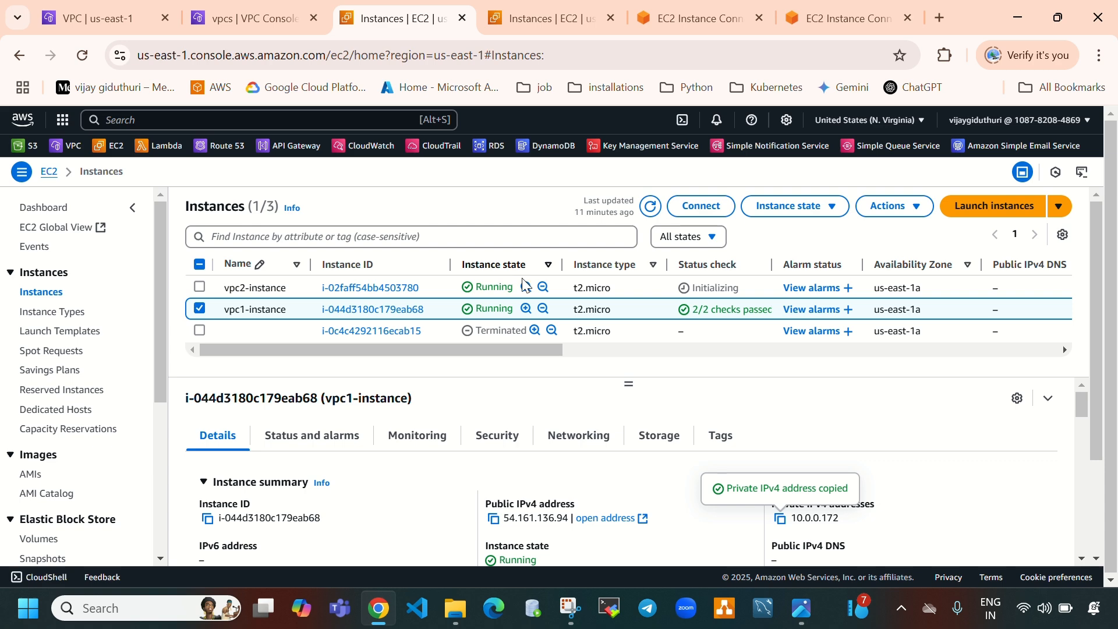
click(736, 17)
click(759, 18)
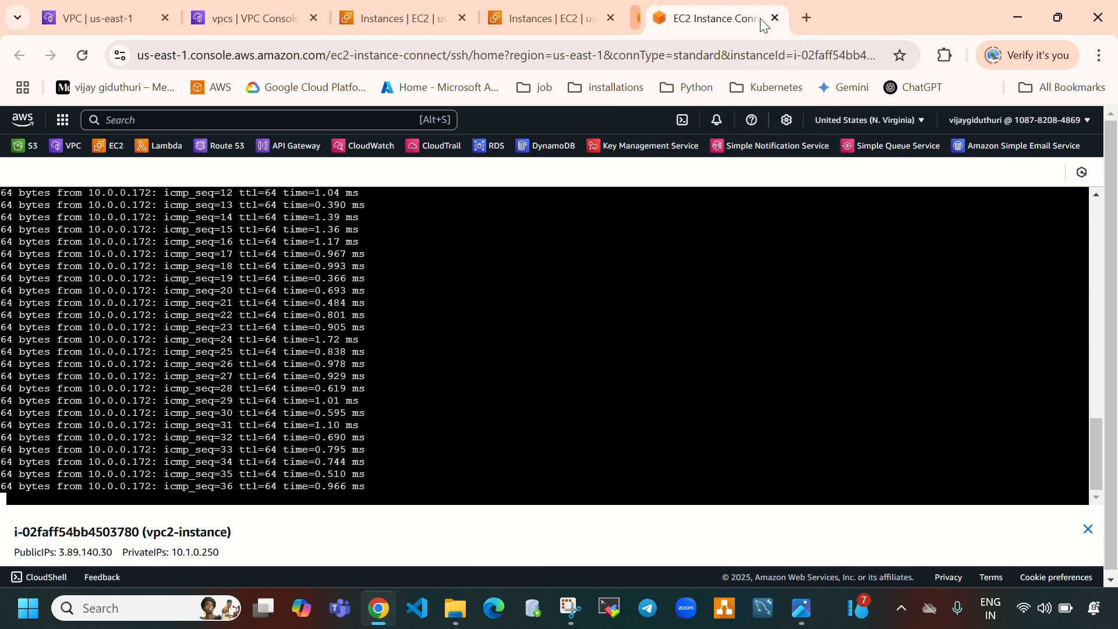
click(759, 18)
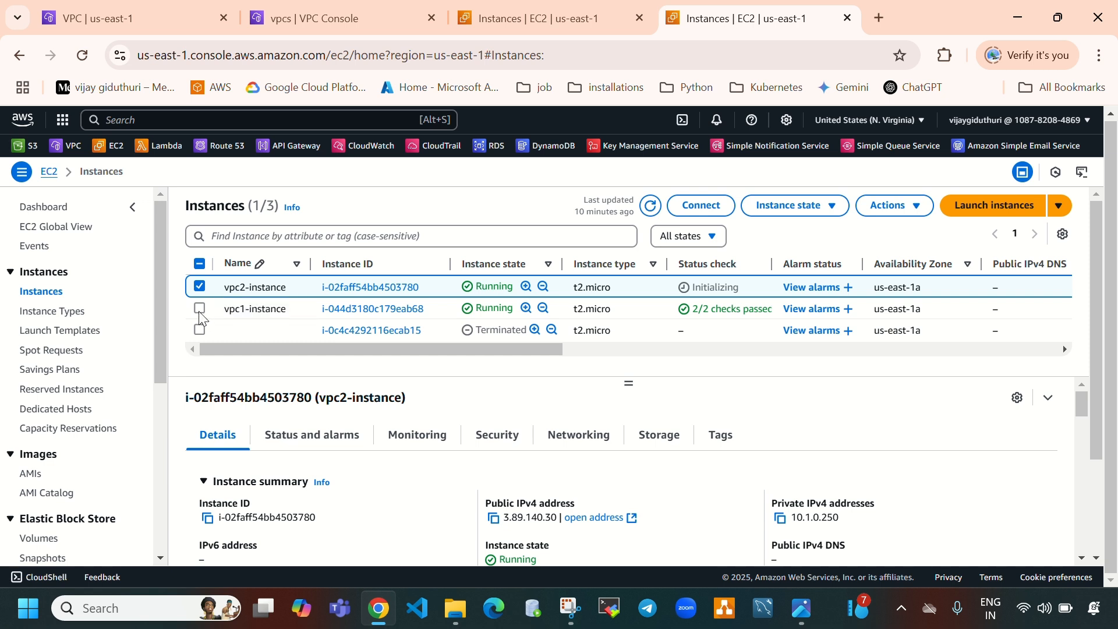
Terminate both vpc1-instance and vpc2-instance
click(199, 308)
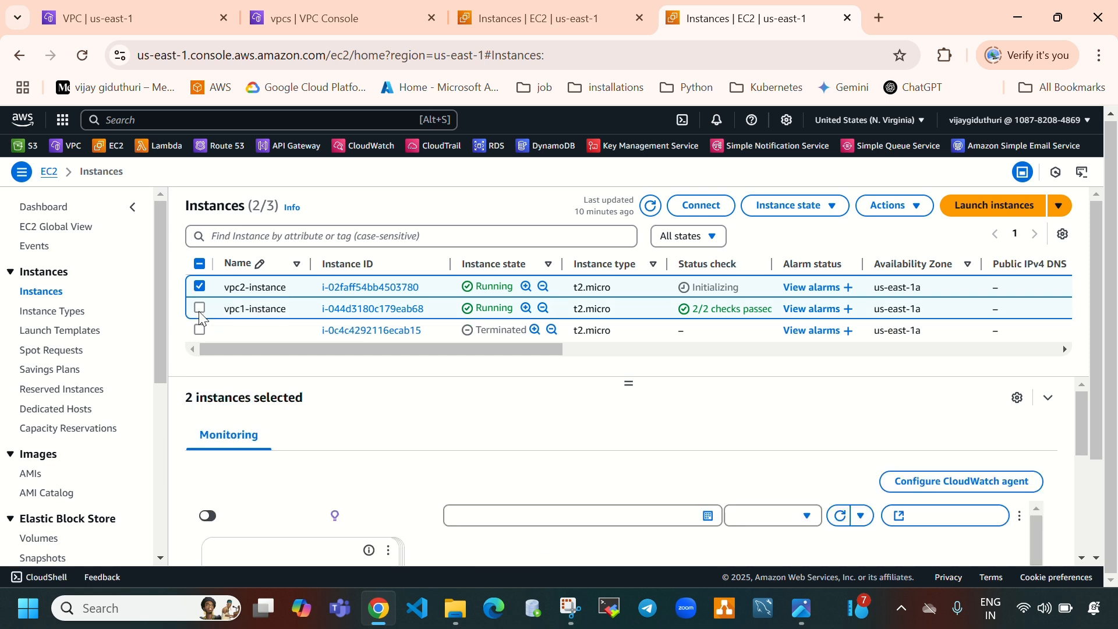
click(821, 212)
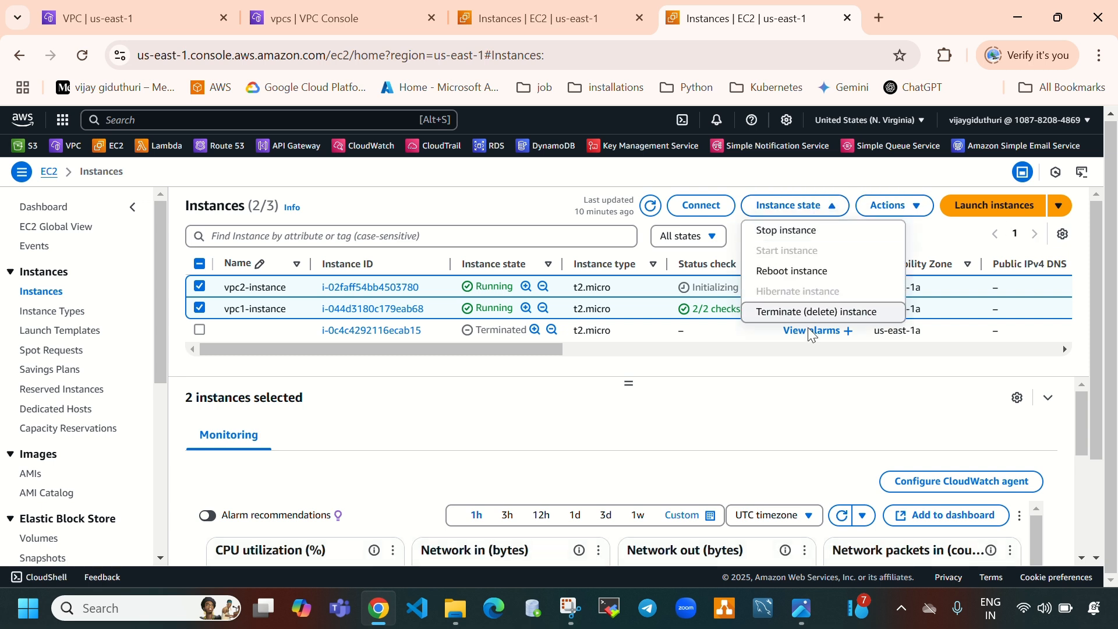
click(836, 307)
click(804, 489)
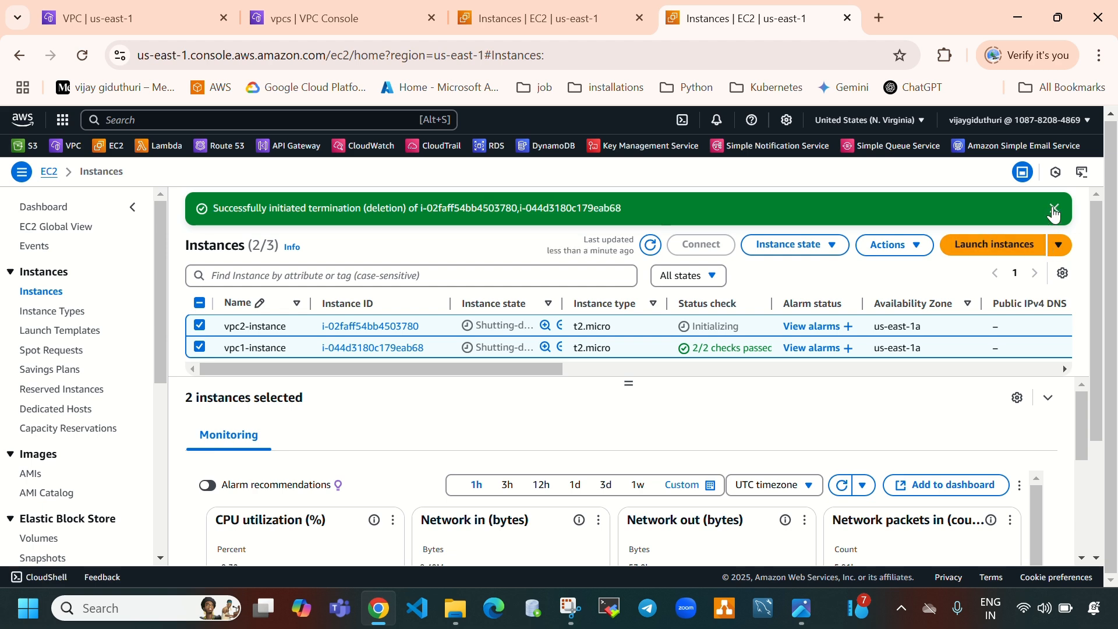
click(1054, 210)
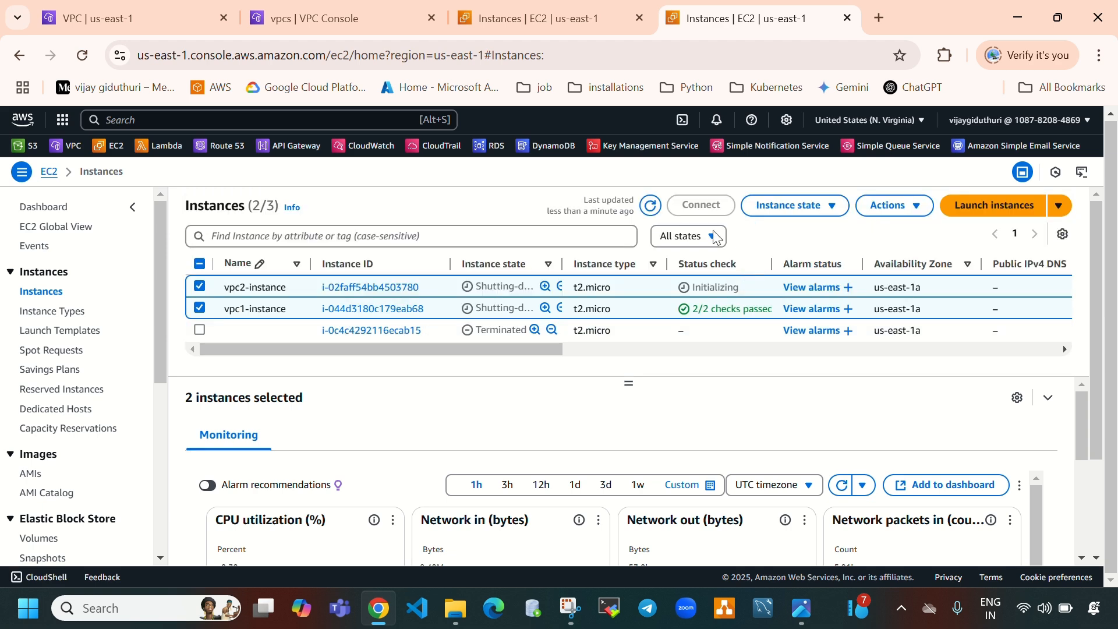
click(649, 207)
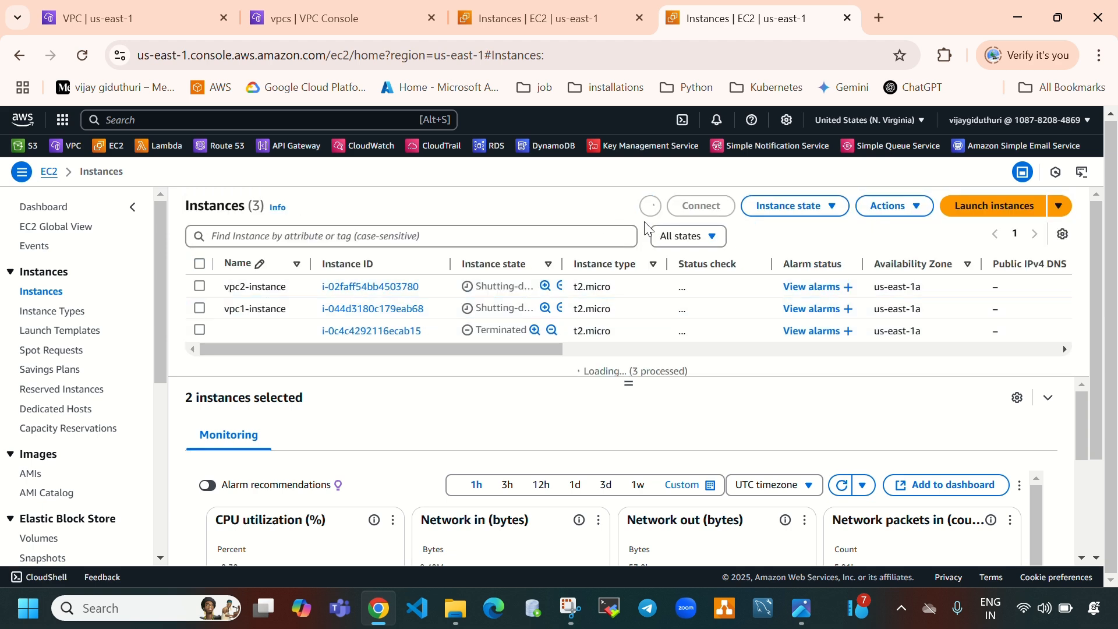
Delete the vpc1-to-vpc2 peering connection together with its related route table entries
click(139, 18)
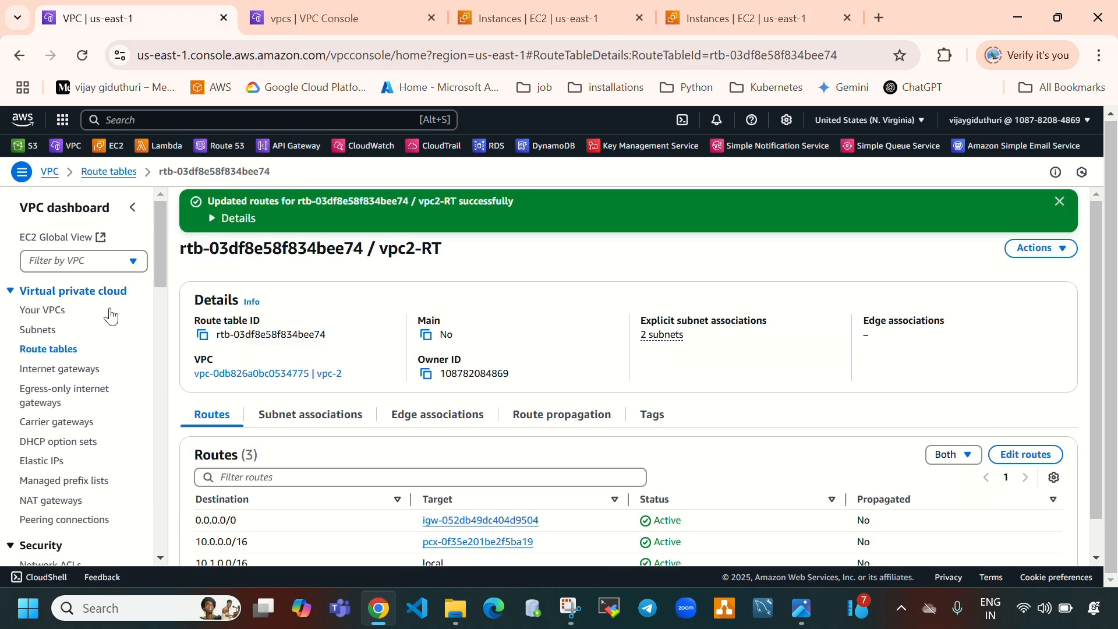
click(94, 521)
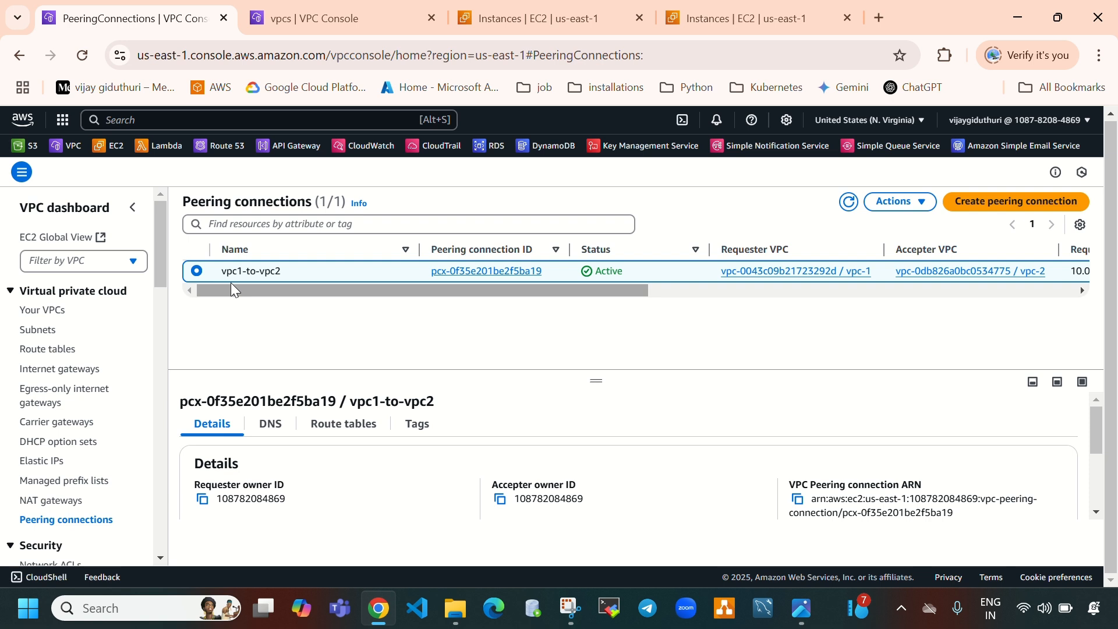
click(908, 204)
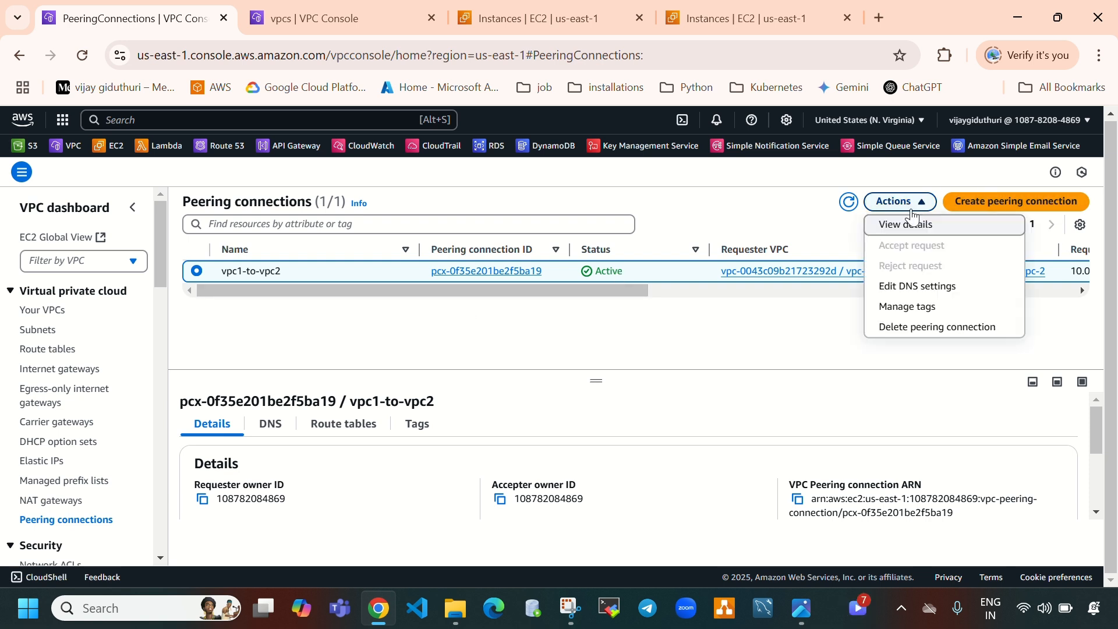
click(935, 330)
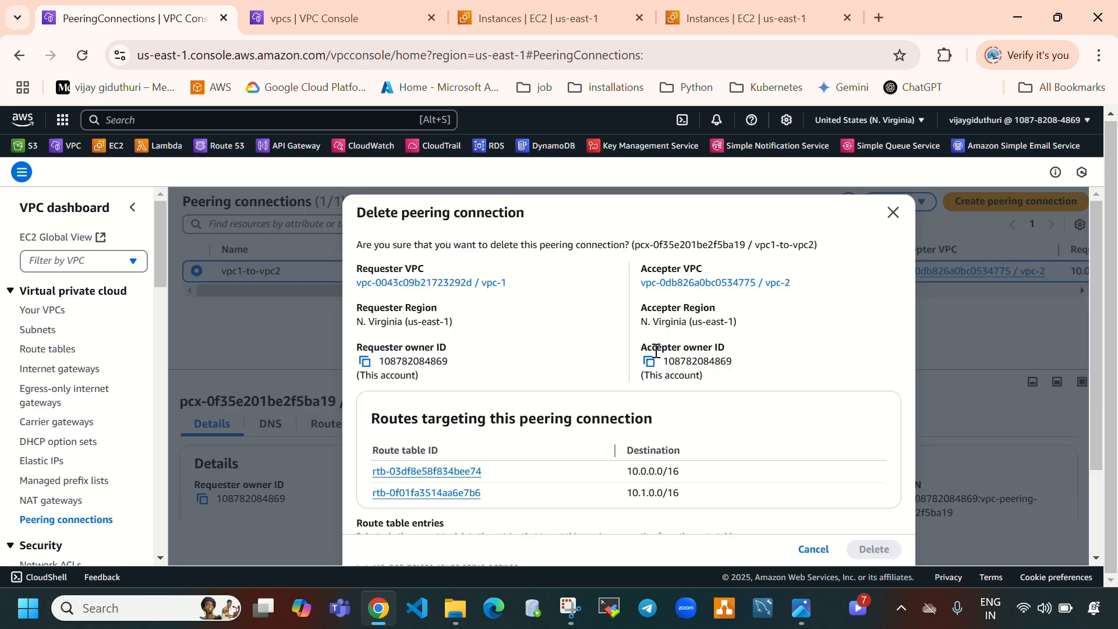
scroll(648, 355, down, 2)
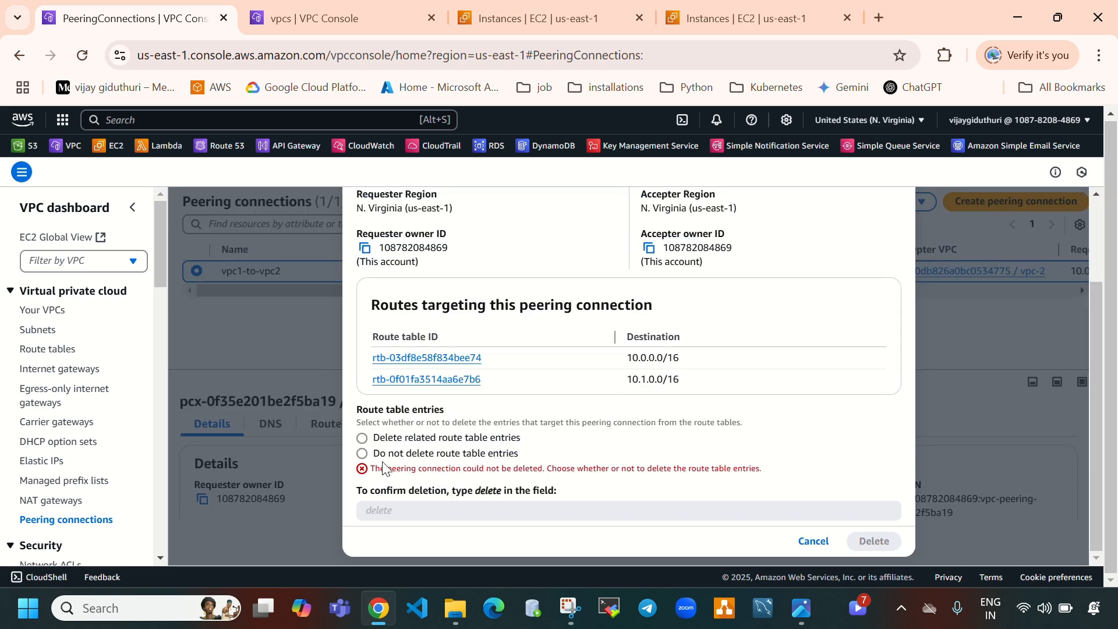
drag(376, 441, 527, 438)
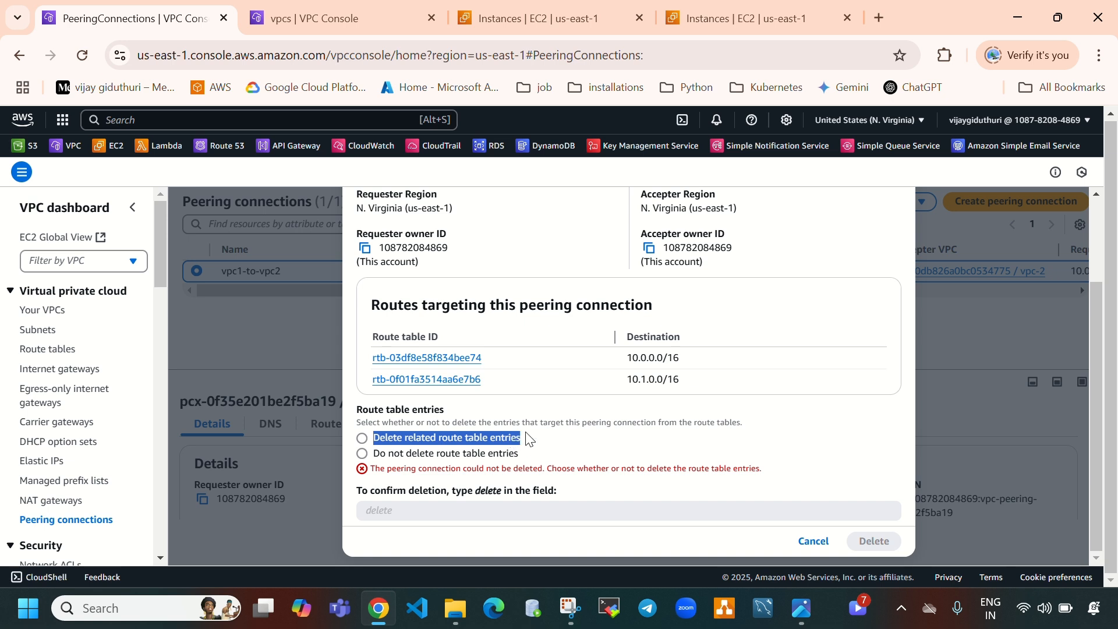
click(374, 443)
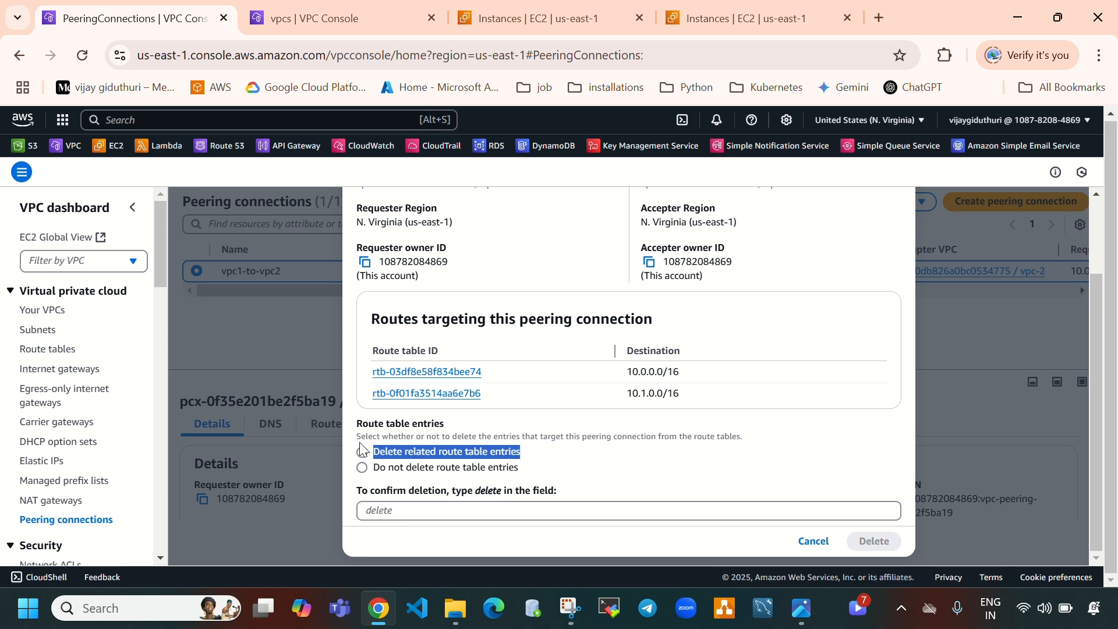
click(487, 518)
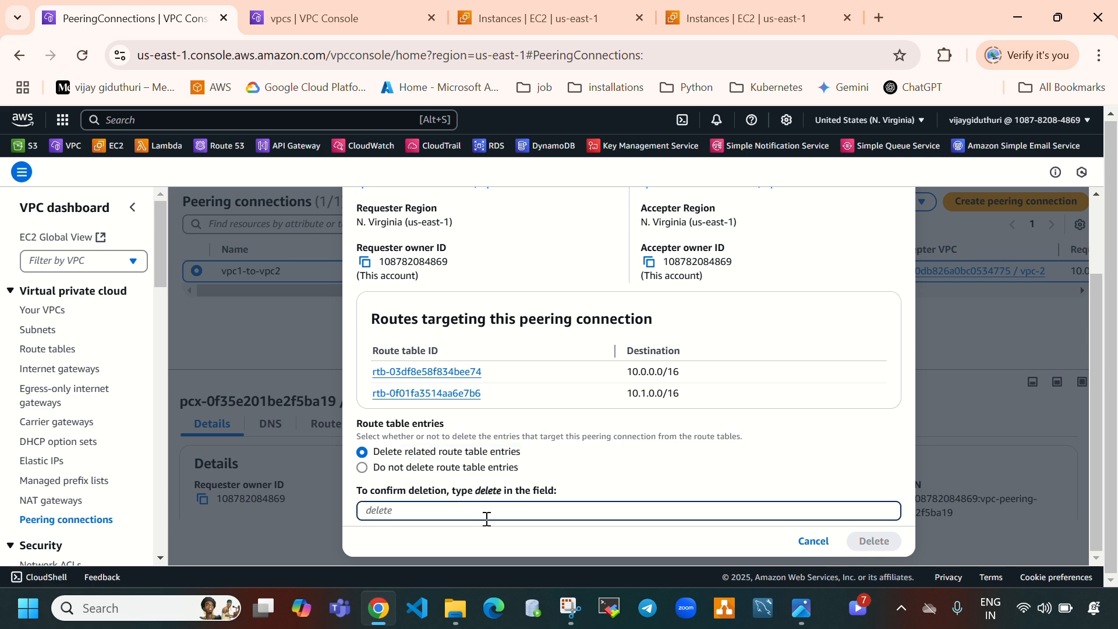
text(delete)
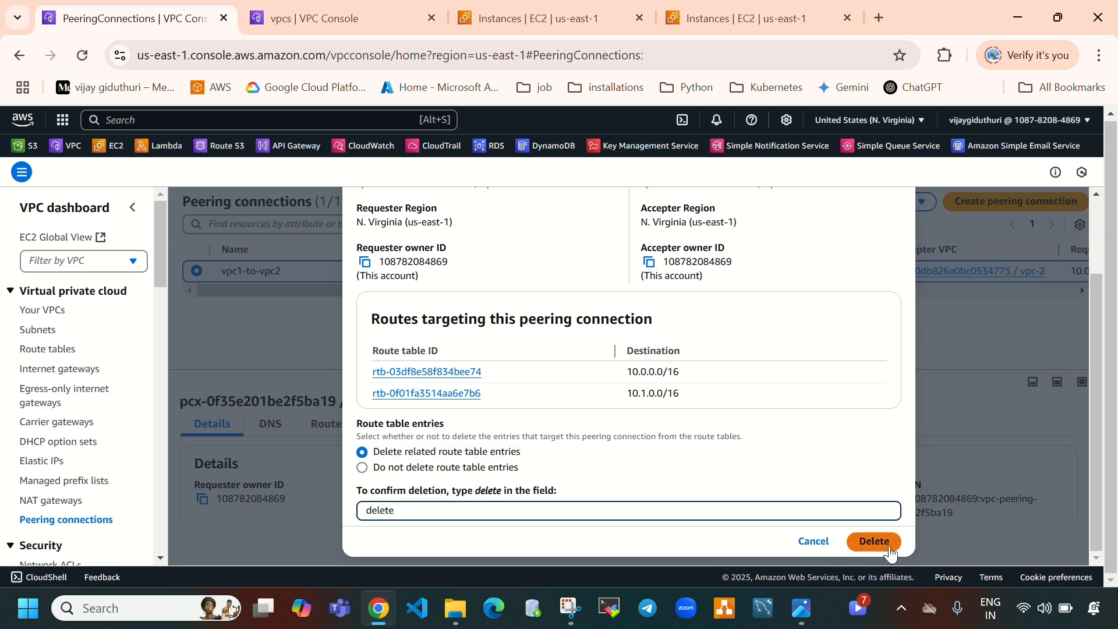
click(882, 541)
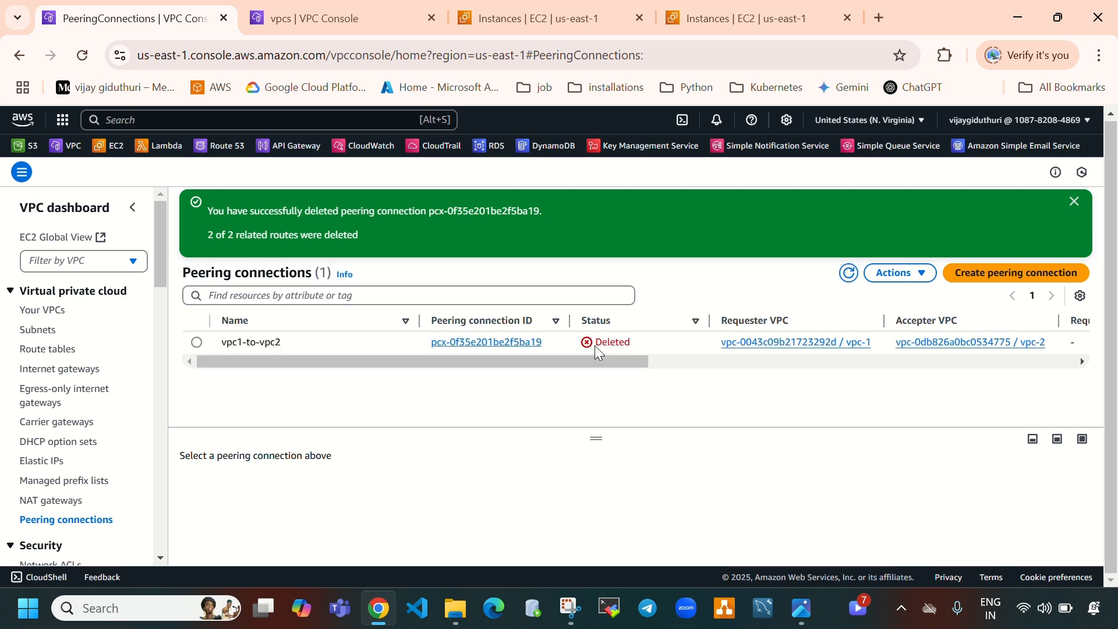
Open the list of VPCs
double_click(599, 344)
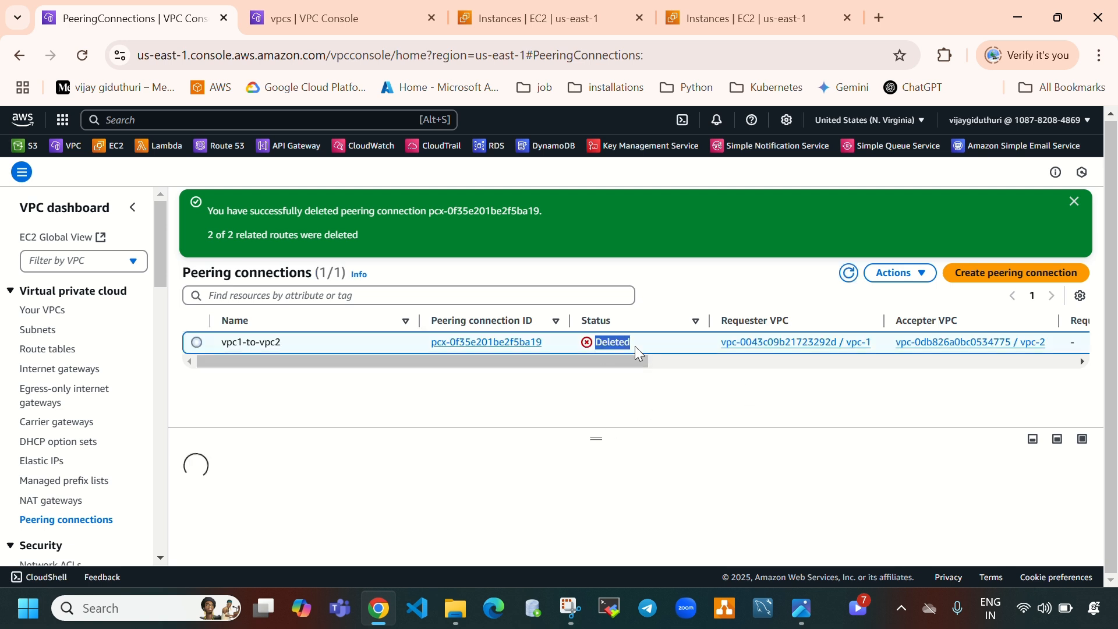
click(586, 423)
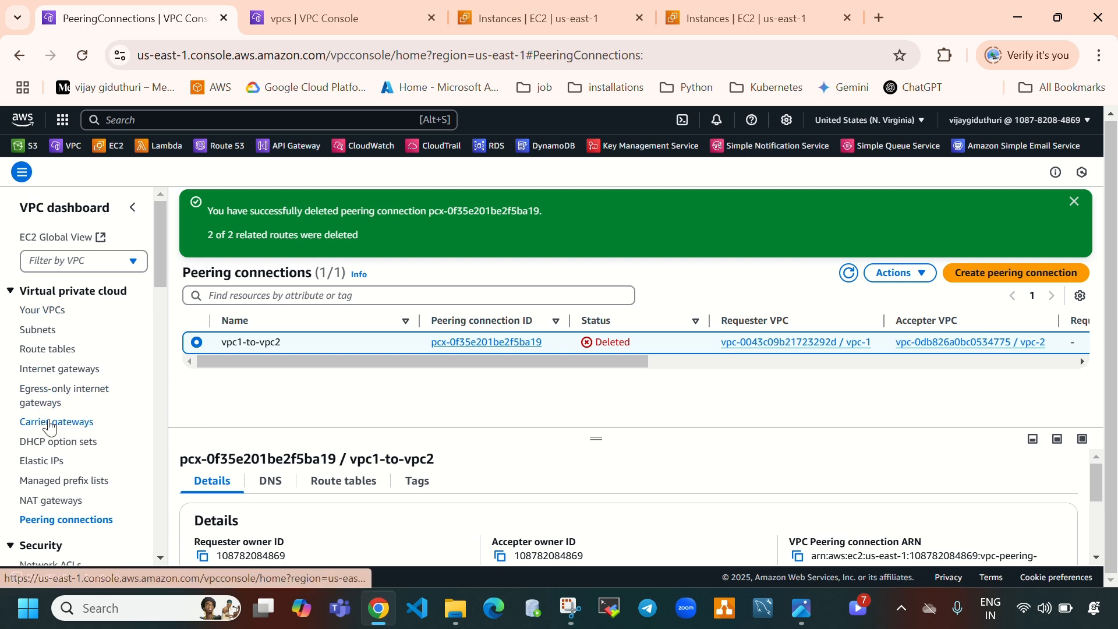
click(60, 317)
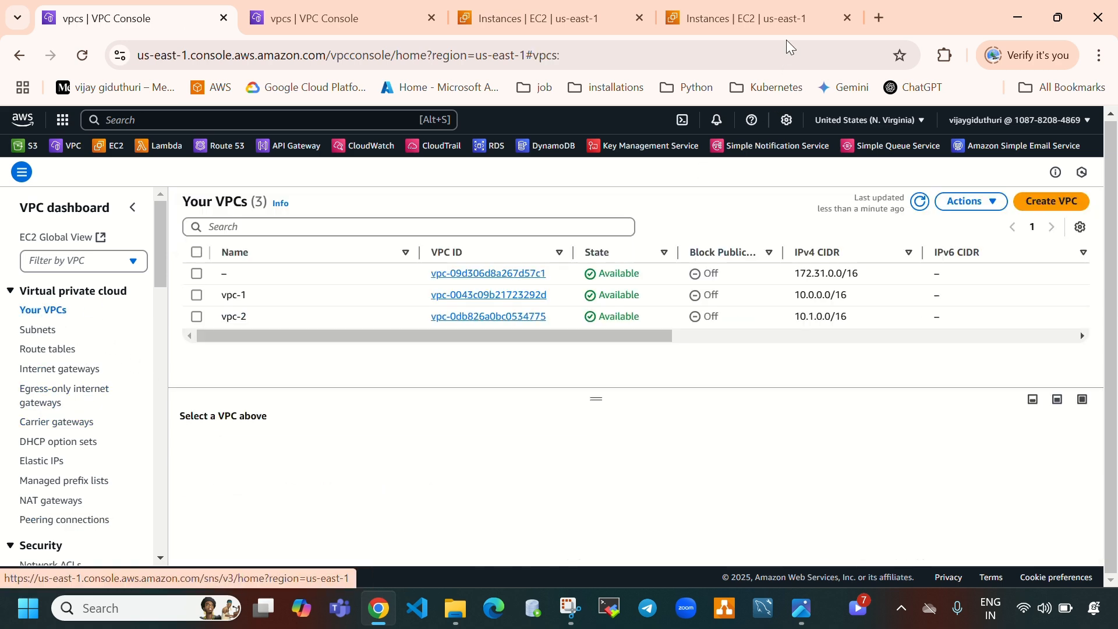
Refresh the EC2 instances list to check the termination state of both instances
click(787, 16)
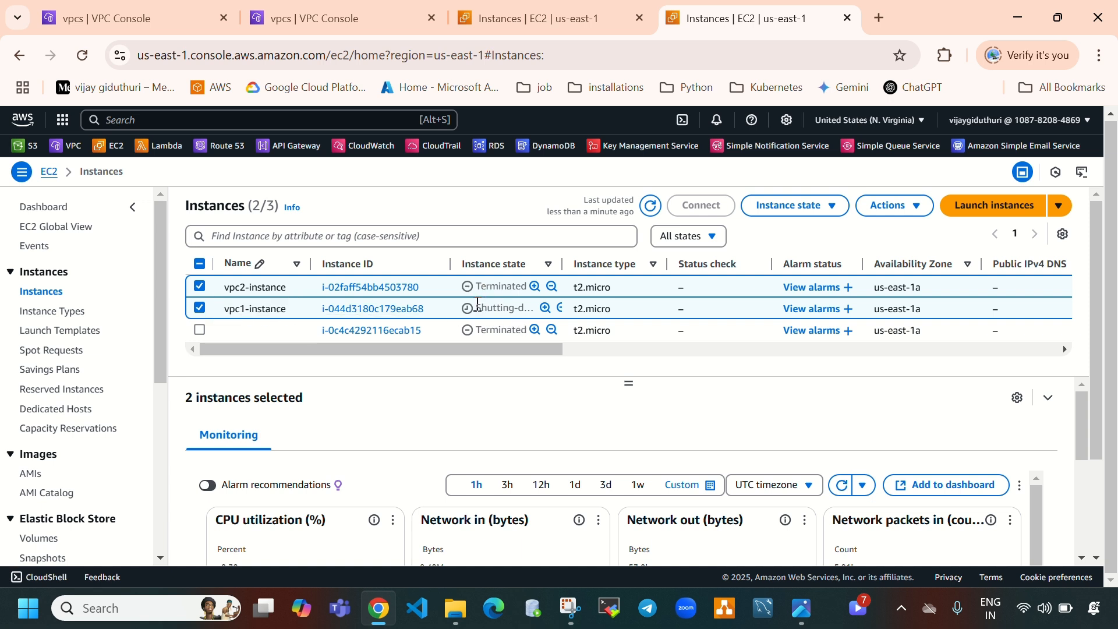
drag(477, 303, 575, 303)
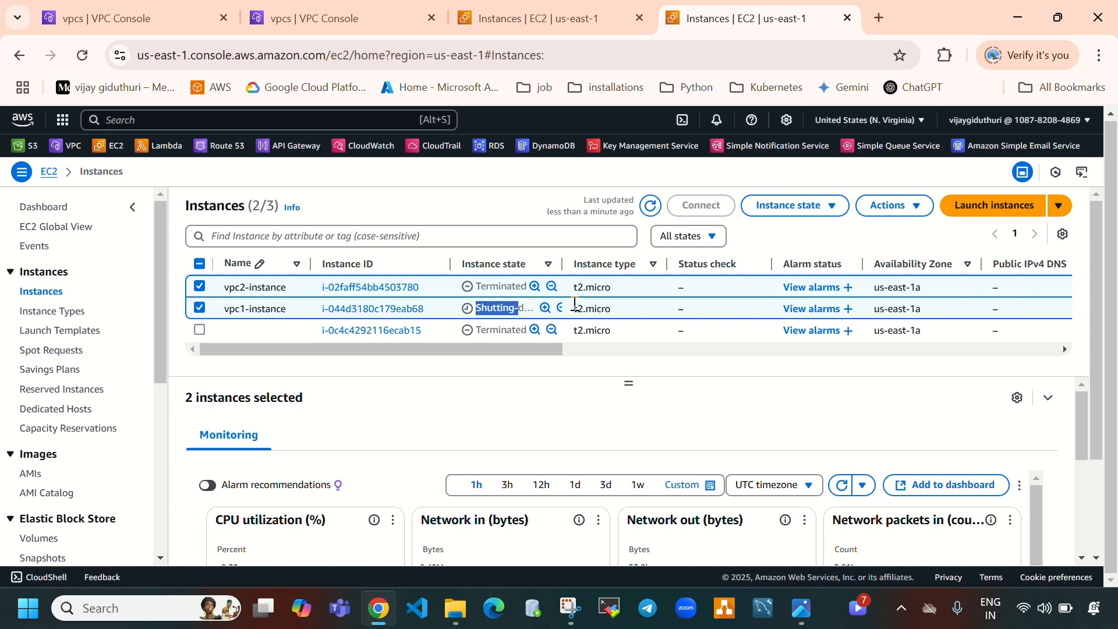
click(651, 205)
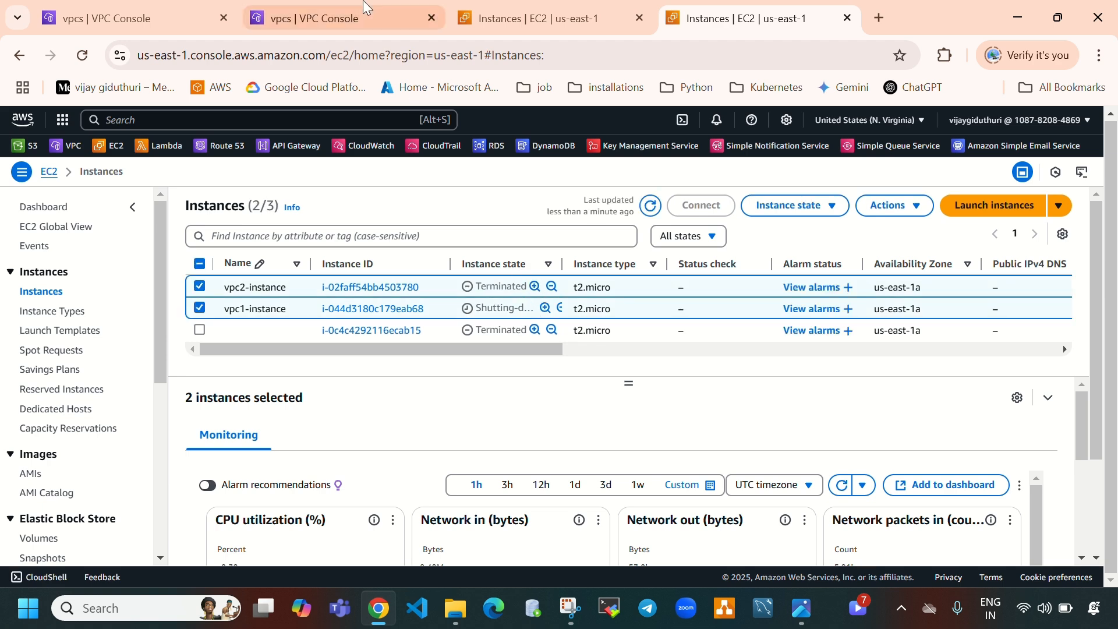
click(332, 7)
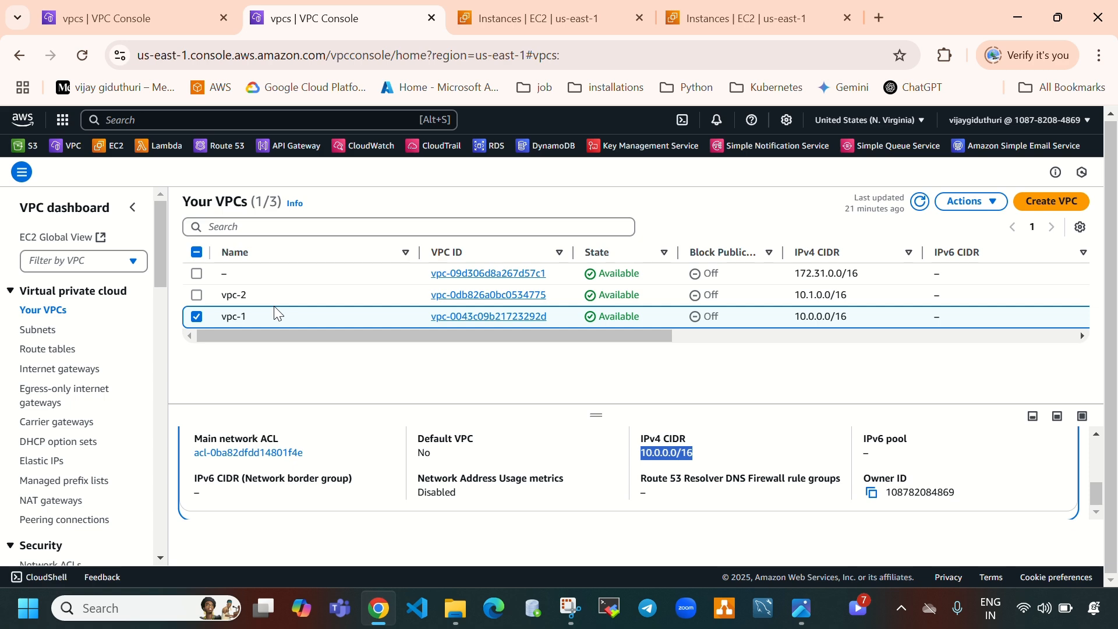
click(754, 12)
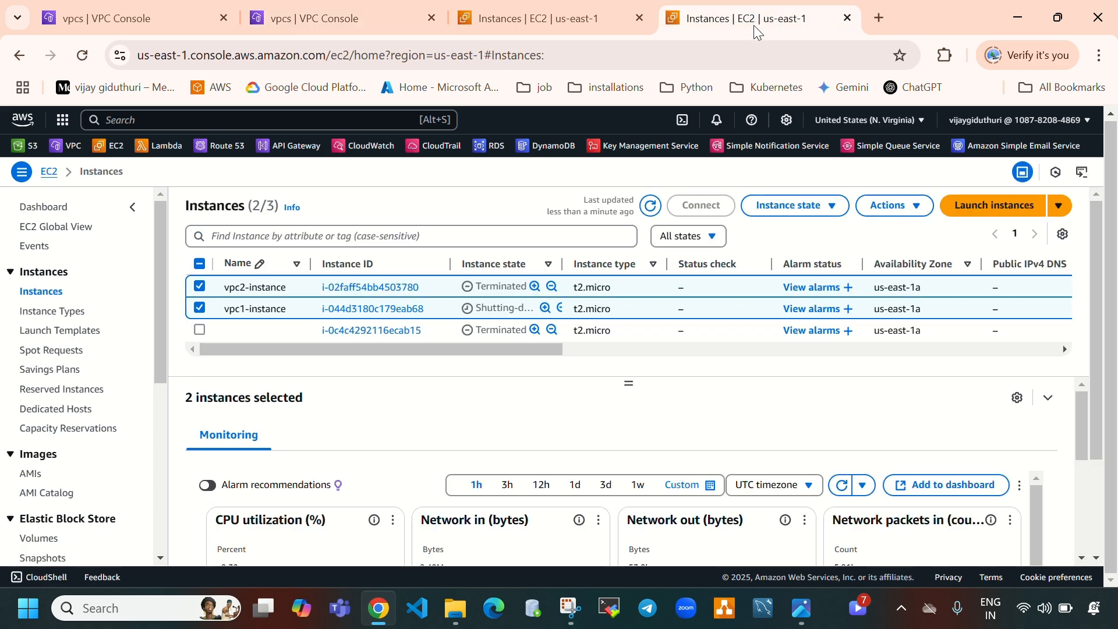
click(651, 207)
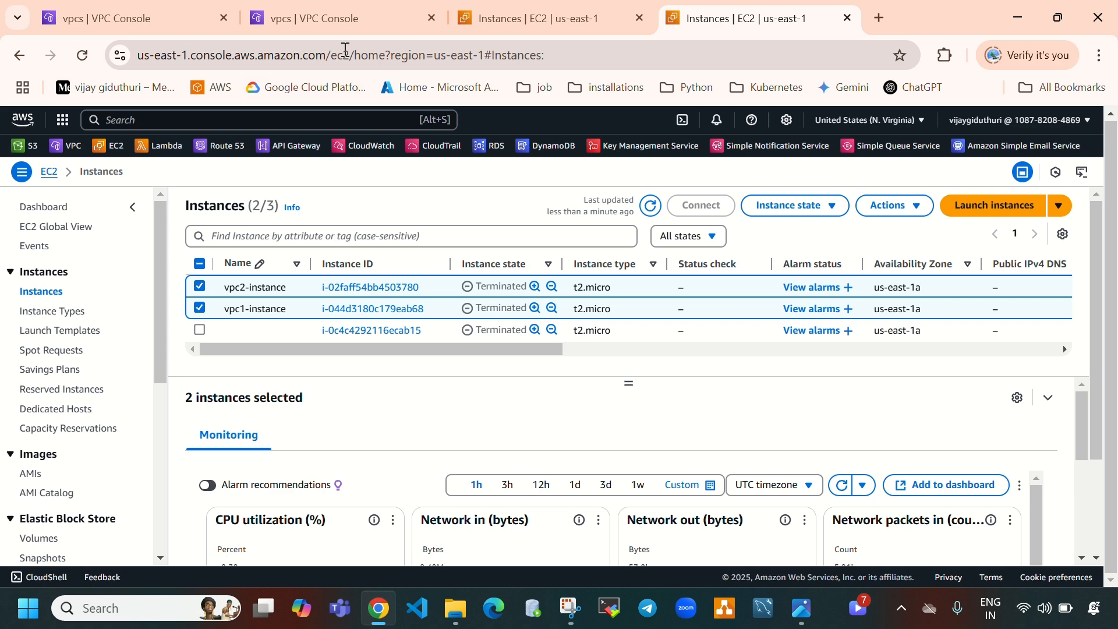
click(338, 18)
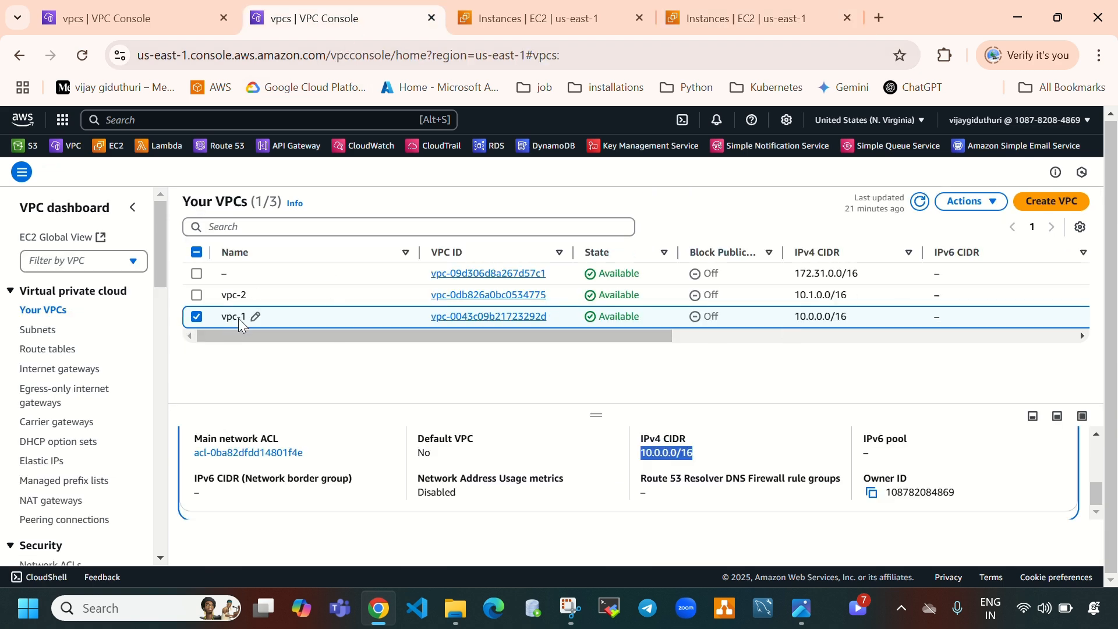
Delete vpc-1 along with its internet gateway, route table, security group and both subnets, confirming with delete
click(955, 202)
click(886, 352)
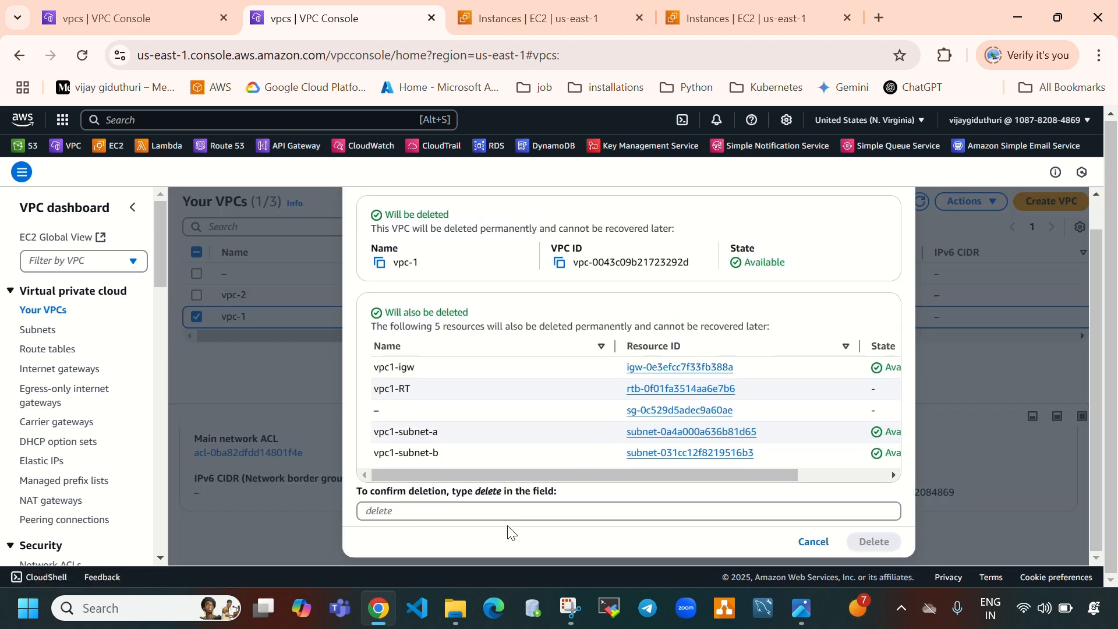
click(516, 512)
text(delete)
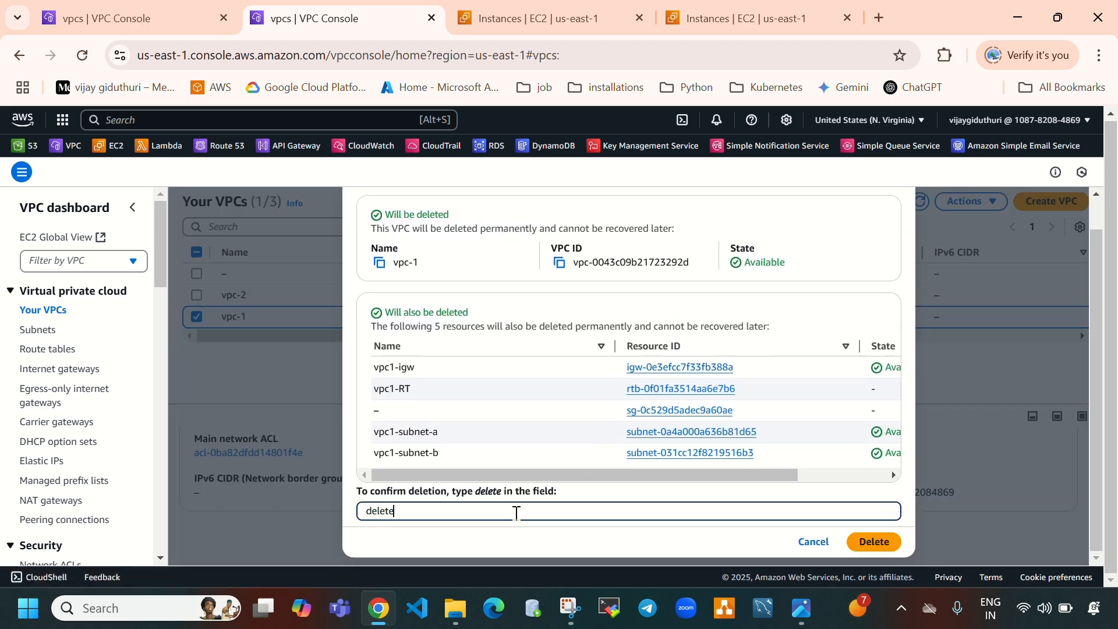
click(880, 541)
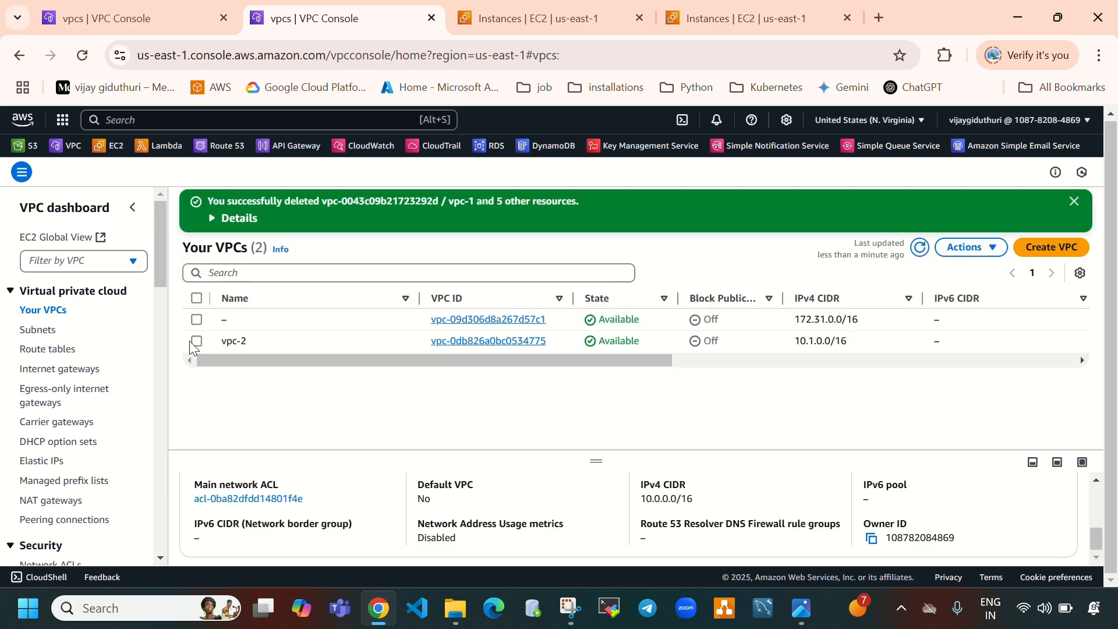
Delete vpc-2 along with its internet gateway, route table, security group and both subnets, confirming with delete
click(197, 342)
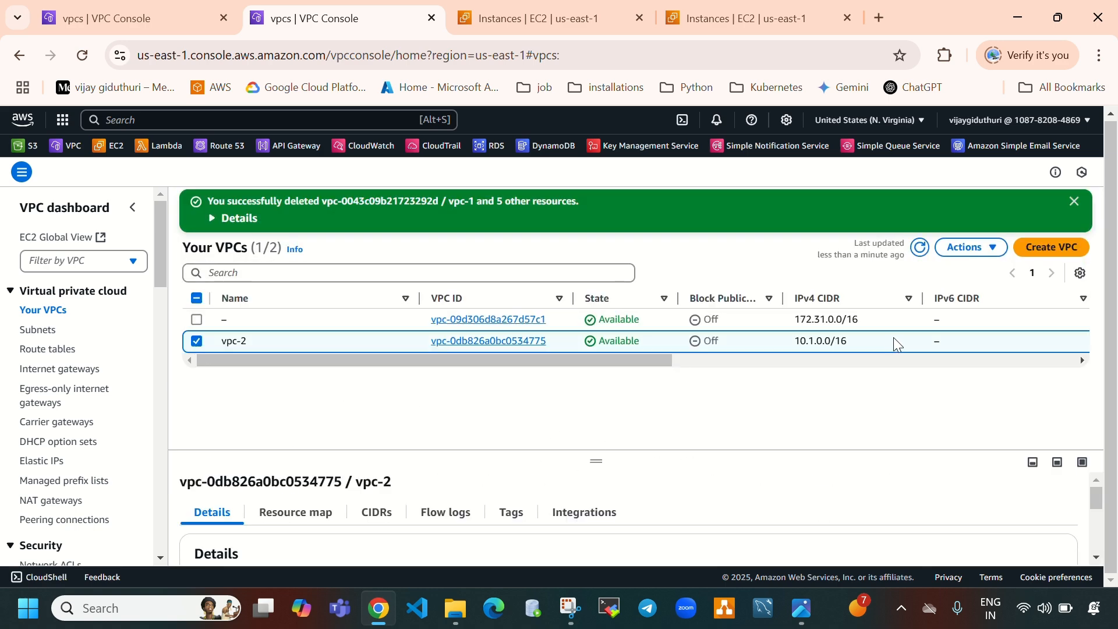
click(980, 247)
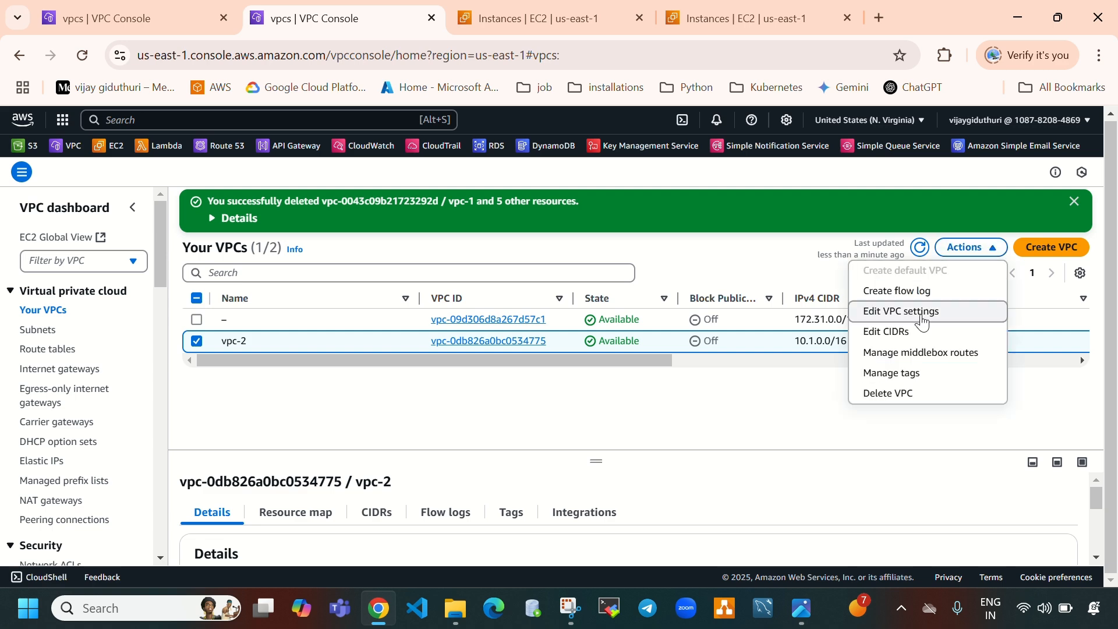
click(889, 394)
scroll(544, 445, down, 1)
click(514, 512)
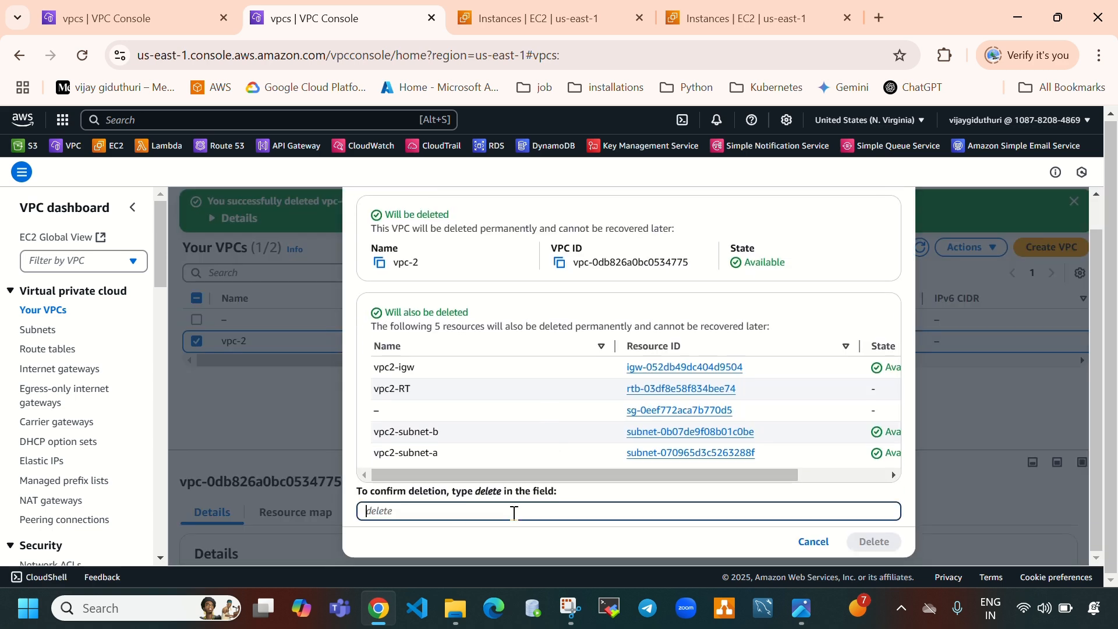
text(delete)
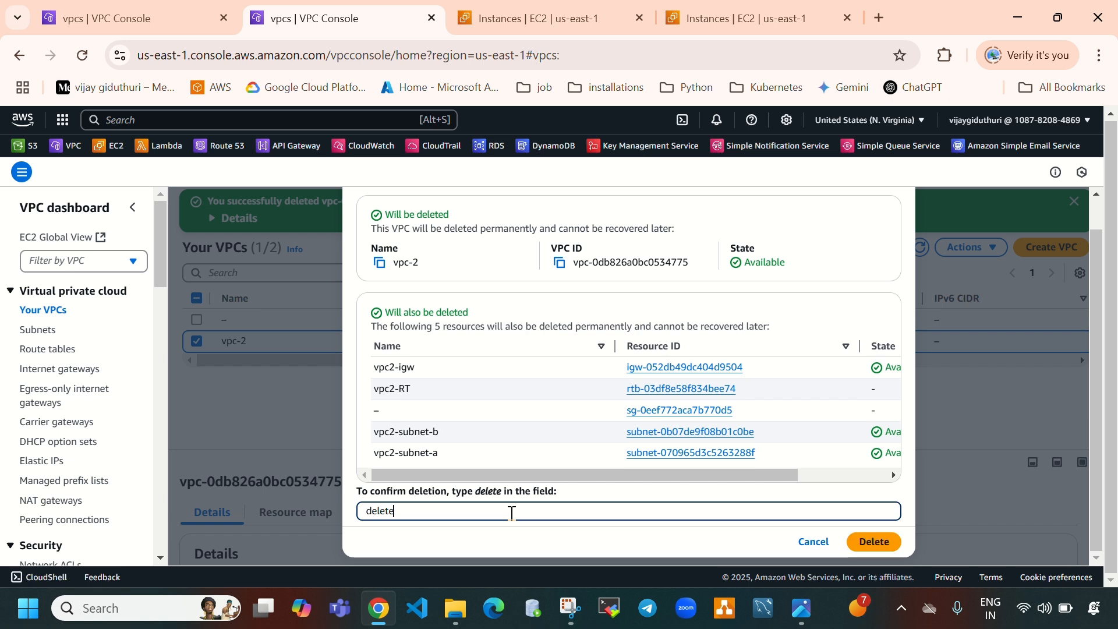
click(879, 542)
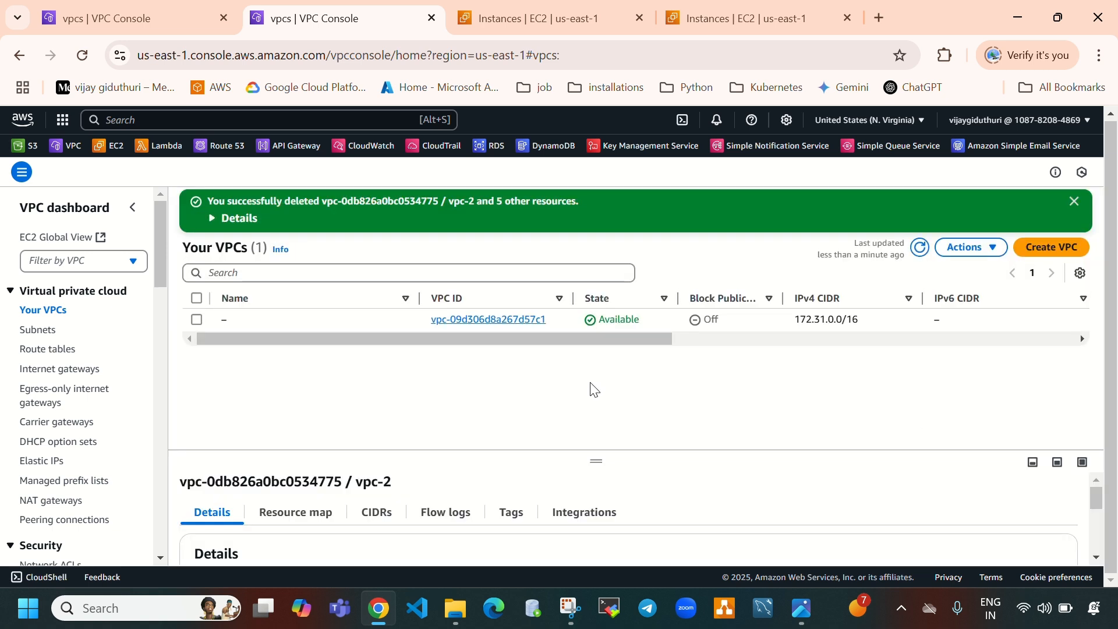
Refresh the VPC list to check the remaining VPCs, then go to the AWS console home
click(921, 249)
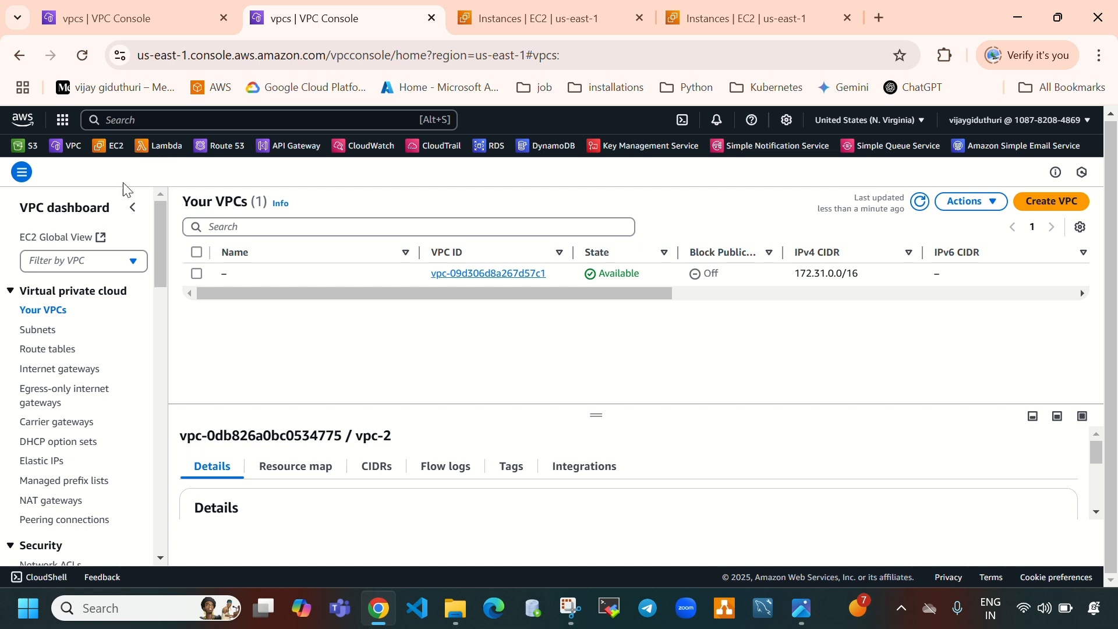
click(21, 121)
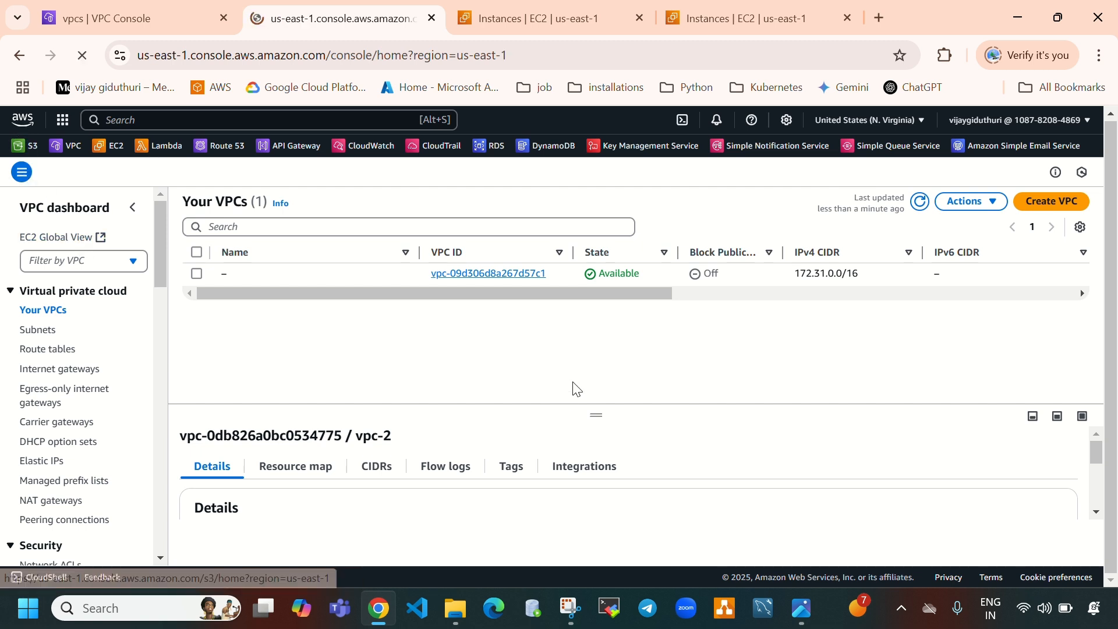